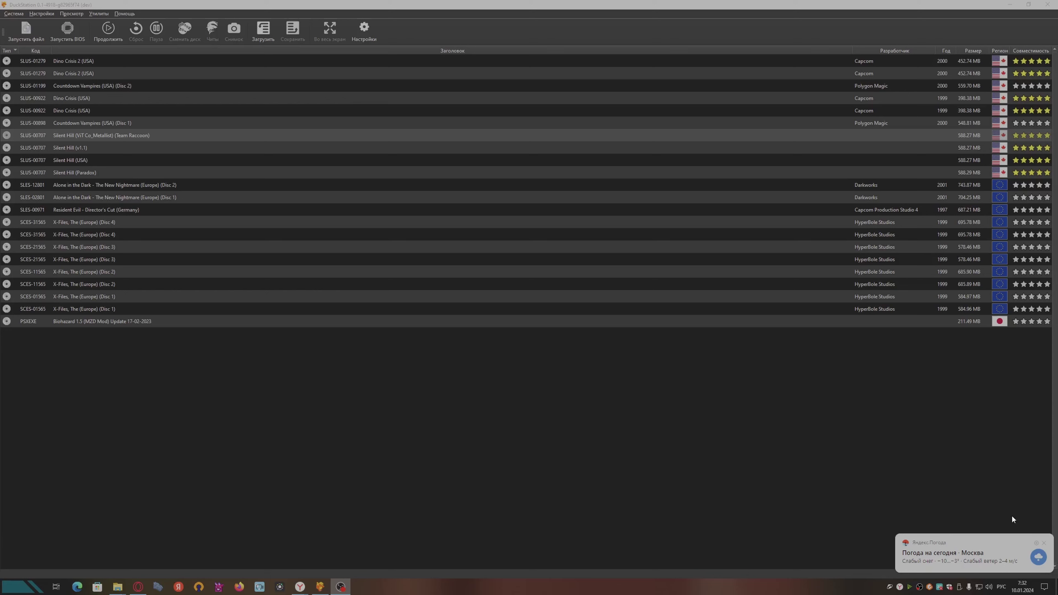
Step: Dismiss the weather notification and bring the DuckStation window to the foreground
click(1043, 542)
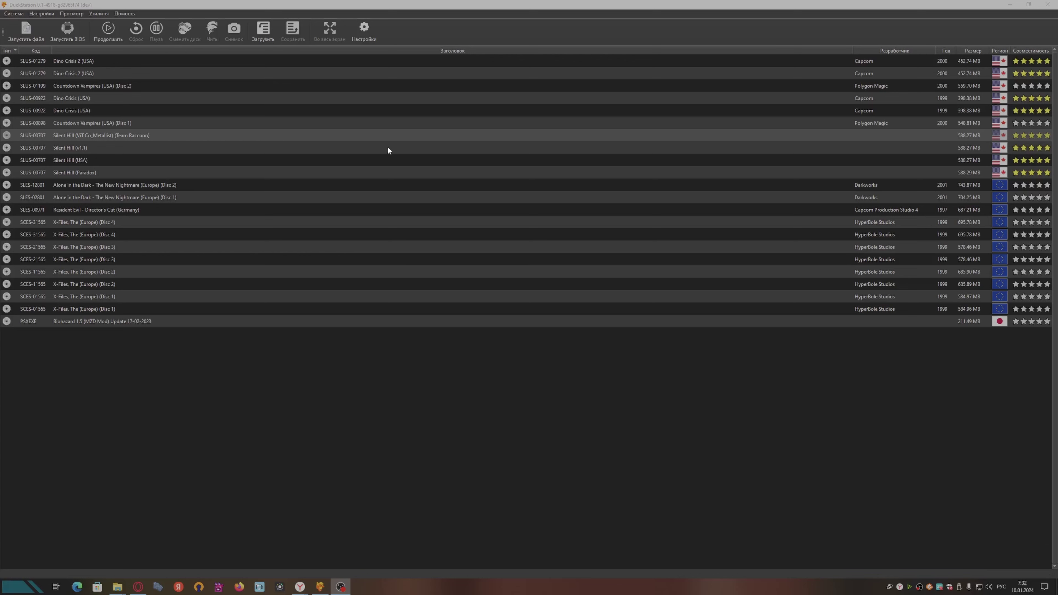
click(211, 9)
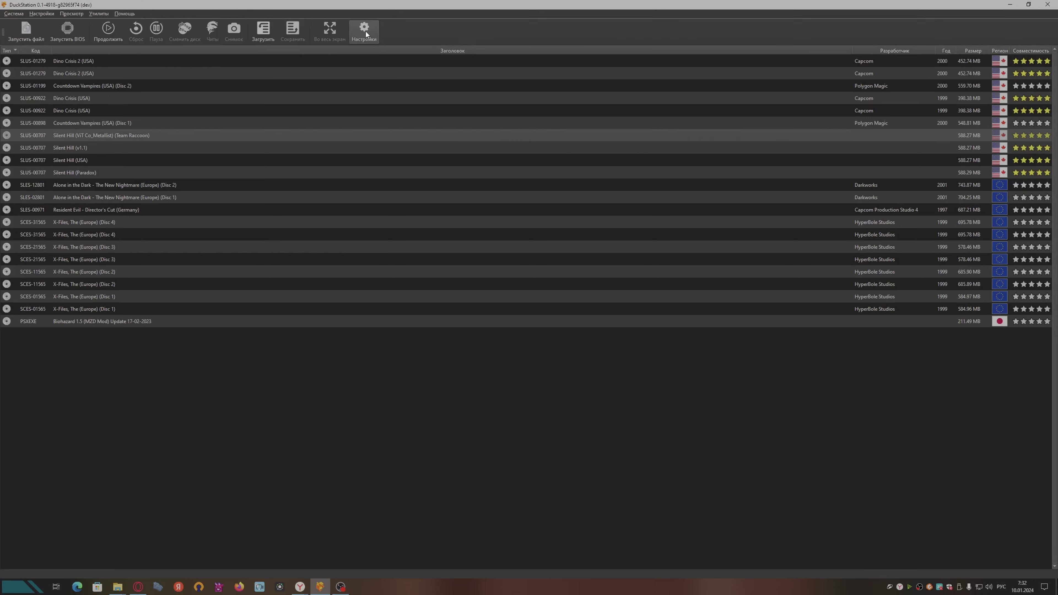
click(43, 15)
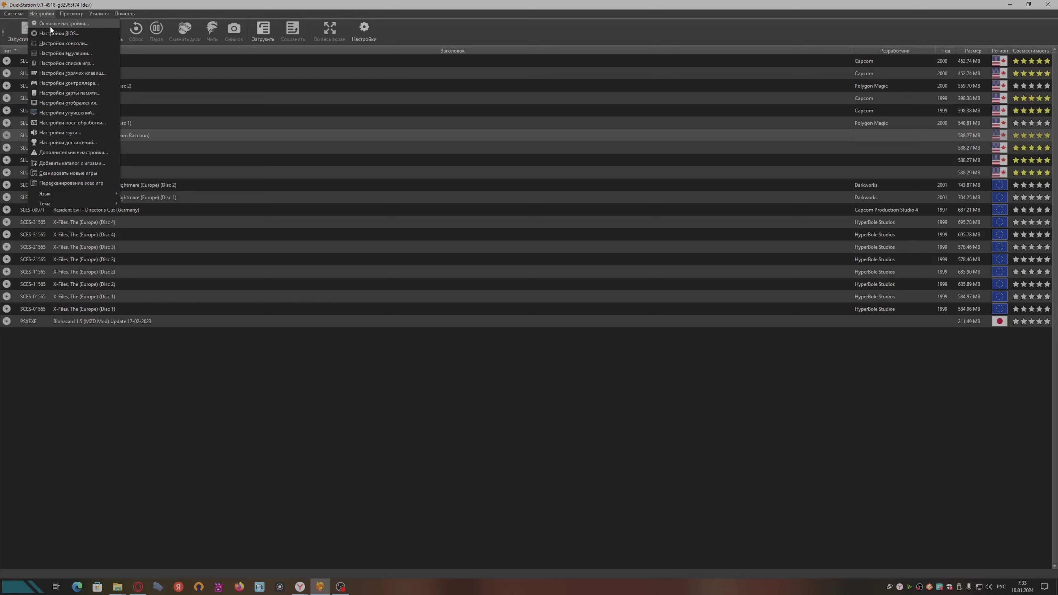
click(442, 31)
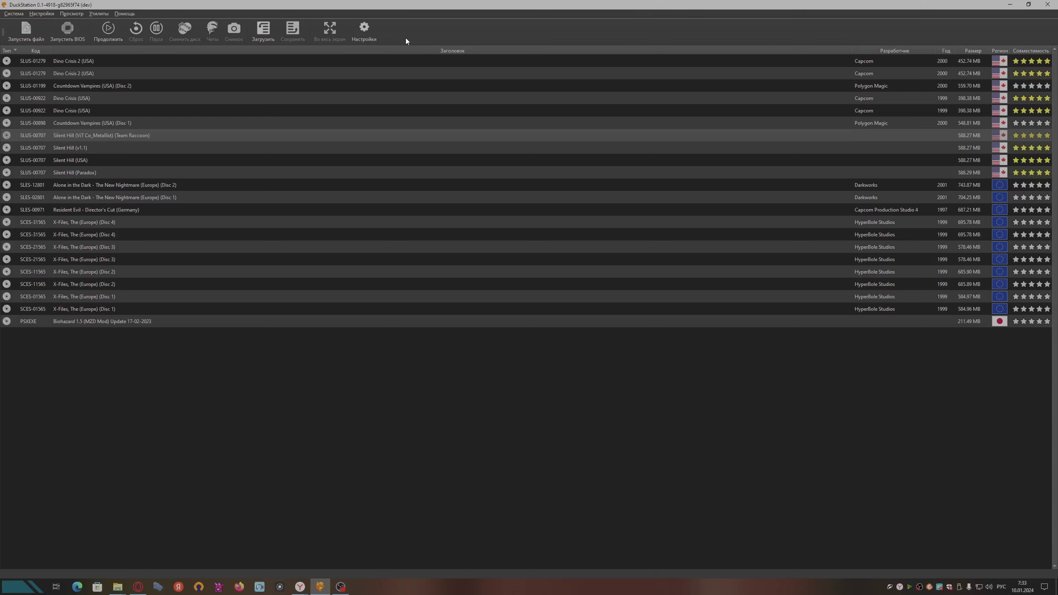
click(42, 13)
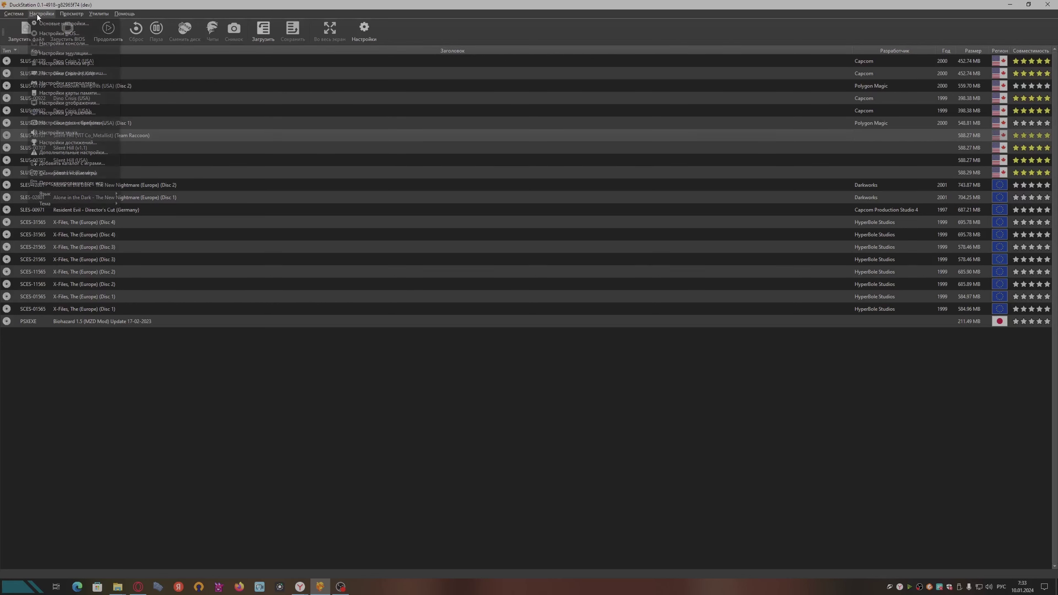
mouse_move(125, 14)
click(223, 17)
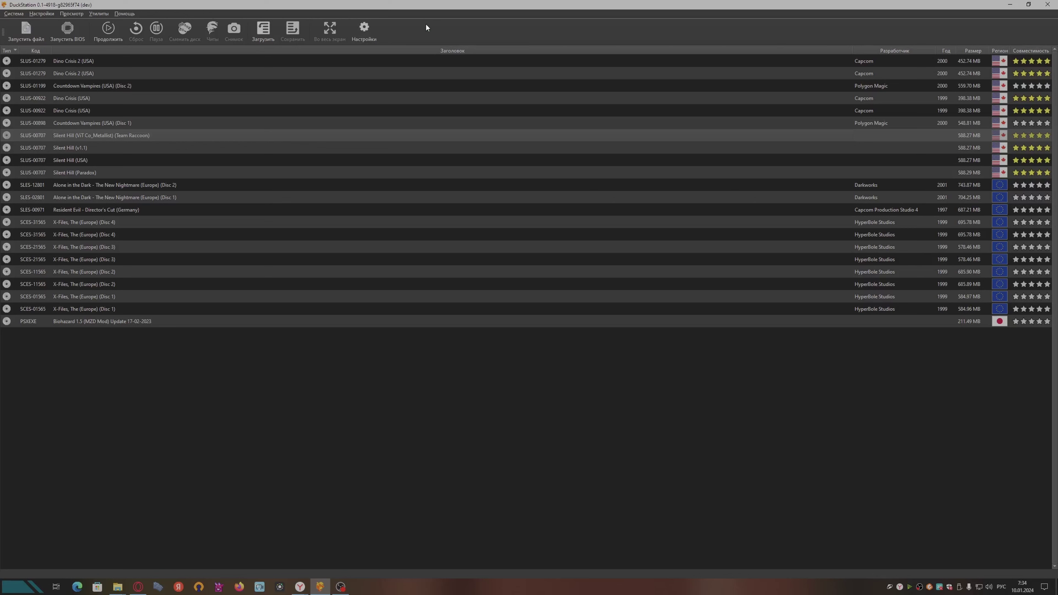
Step: Open the DuckStation settings and widen the dialog so the general option labels fit in full
click(357, 32)
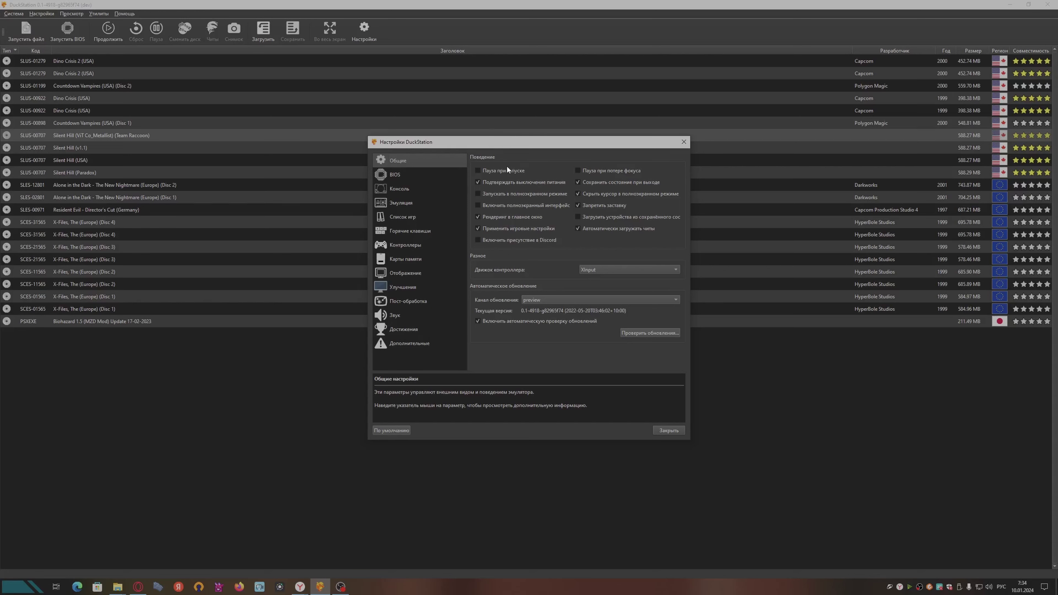
mouse_move(508, 170)
mouse_move(604, 168)
mouse_move(550, 182)
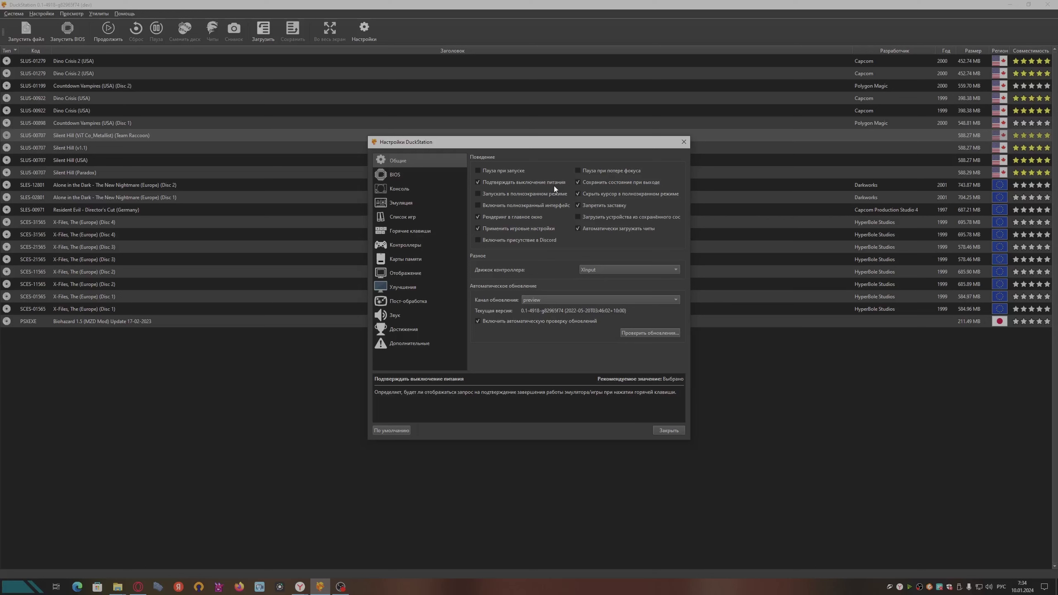
mouse_move(641, 186)
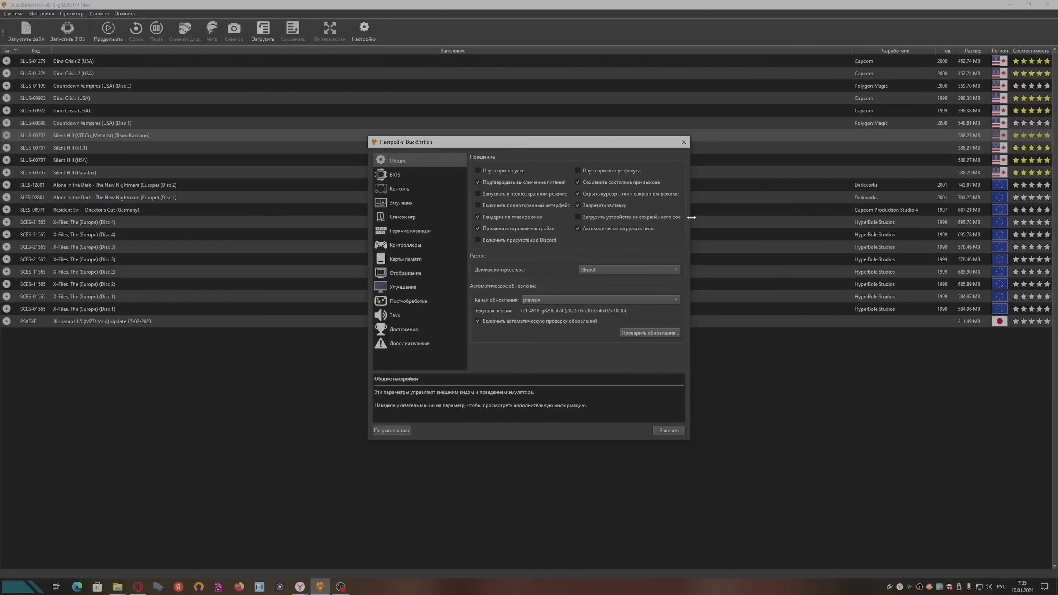
drag(690, 221, 754, 221)
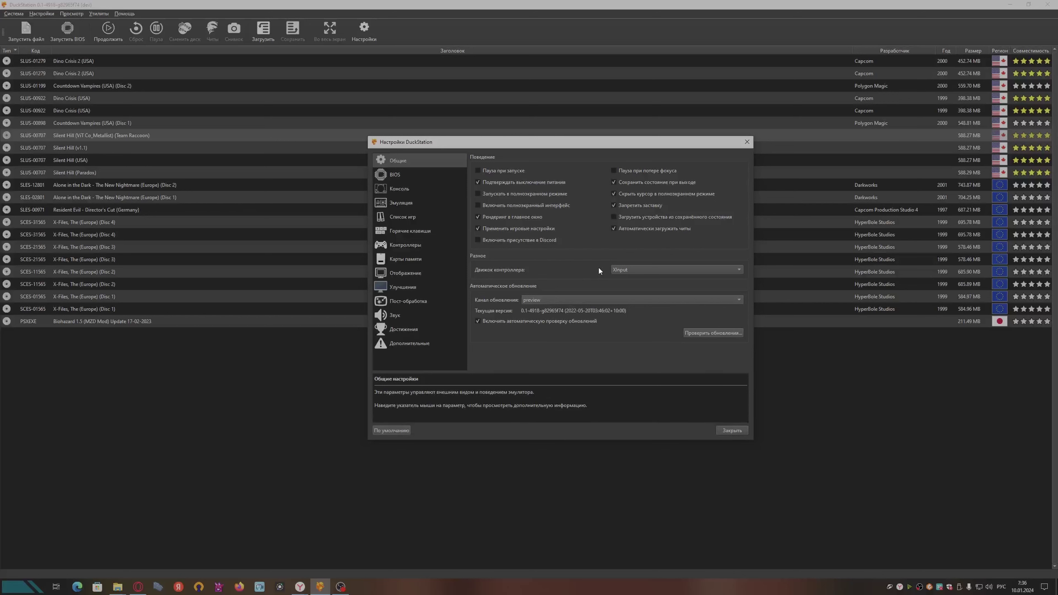
Step: Examine the available choices for the controller backend (Движок контроллера) in the general settings
click(628, 269)
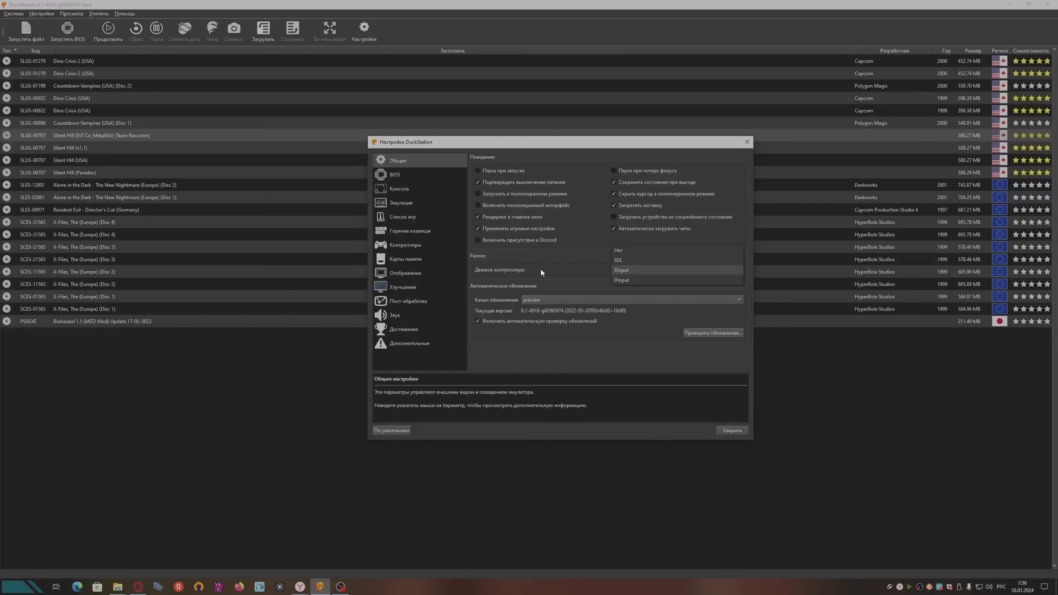
click(578, 271)
click(644, 269)
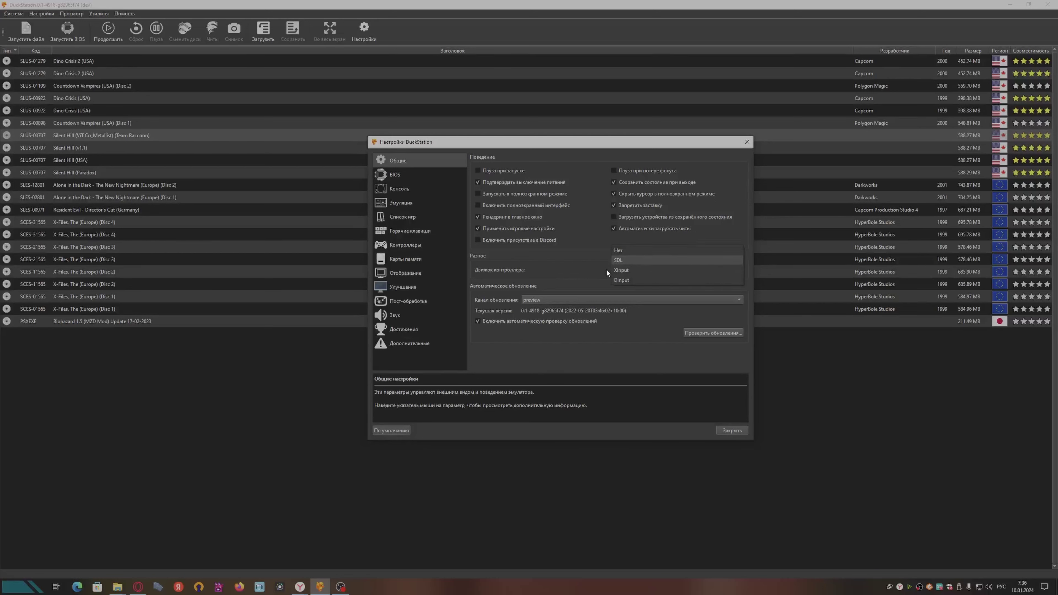
click(555, 268)
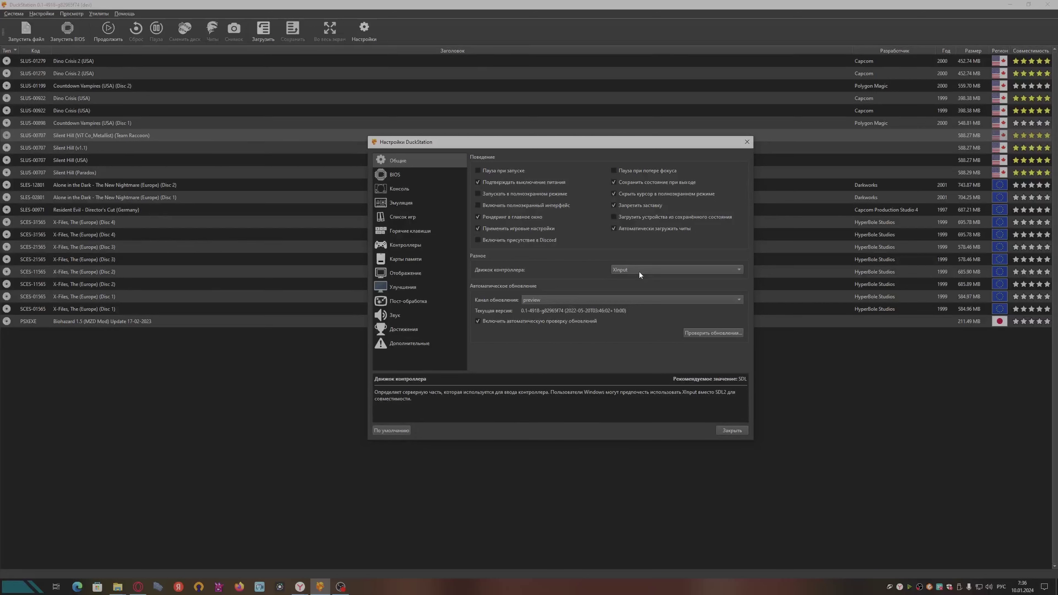
click(650, 269)
click(701, 270)
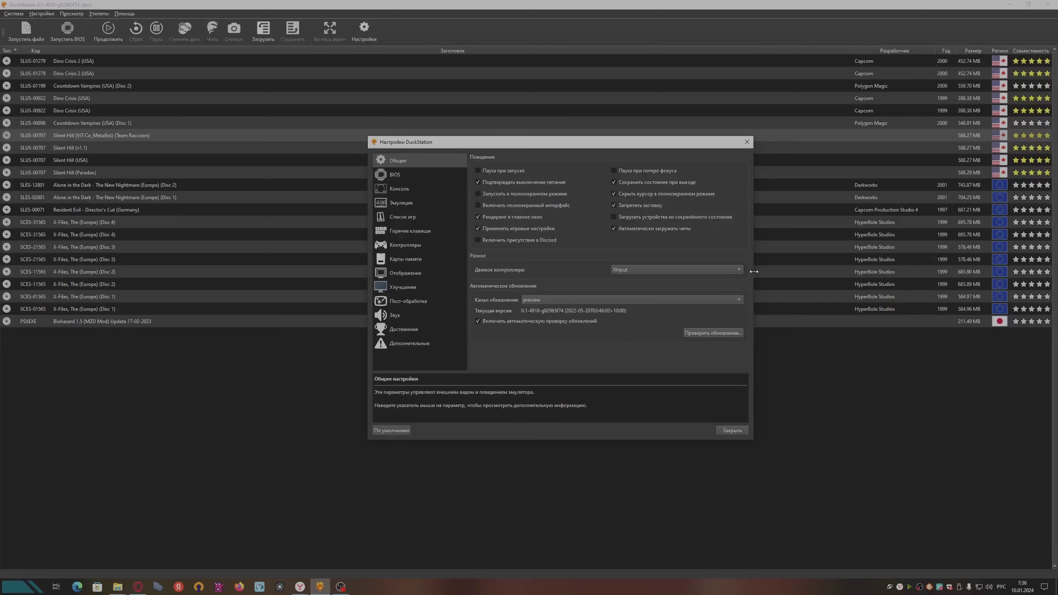
Step: Narrow the settings dialog slightly on both sides
mouse_move(753, 270)
mouse_down()
mouse_move(804, 273)
mouse_move(590, 267)
mouse_move(742, 270)
mouse_up()
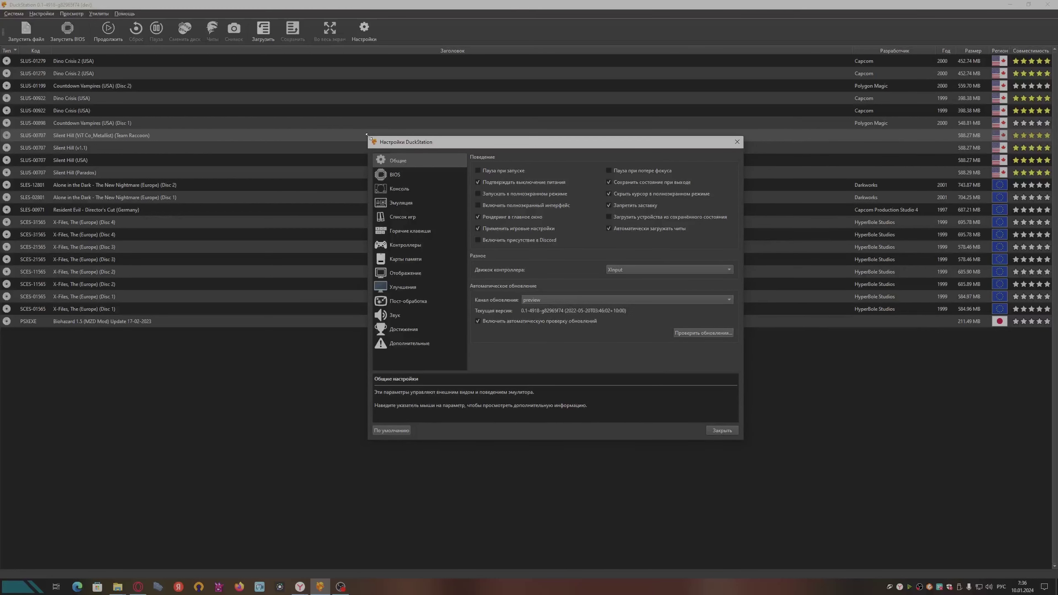
drag(368, 179, 391, 204)
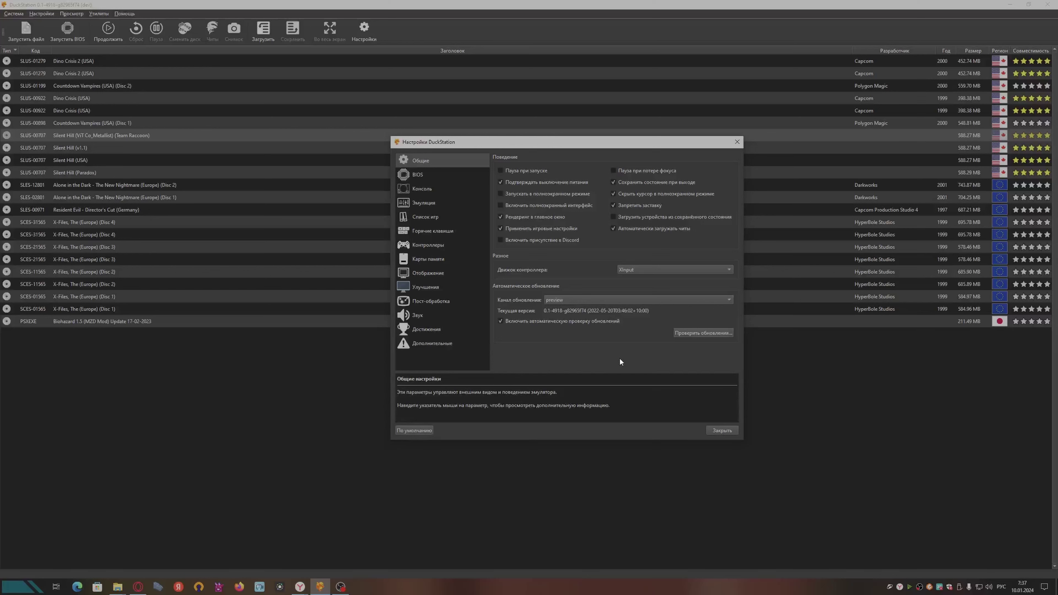
Step: Review the choices for the controller backend and the update channel, keeping XInput and preview selected
click(642, 271)
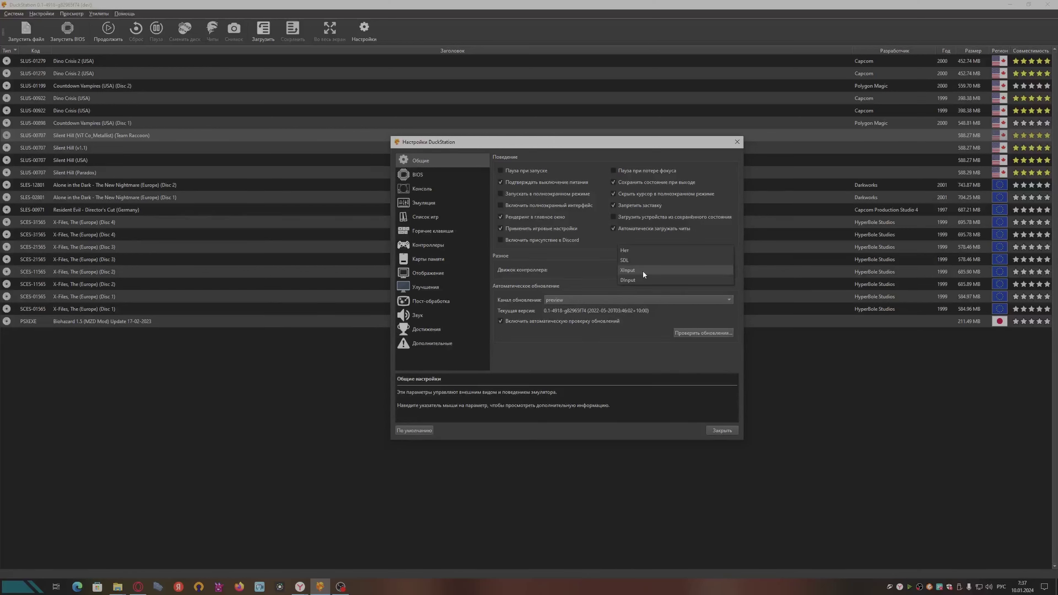
click(570, 273)
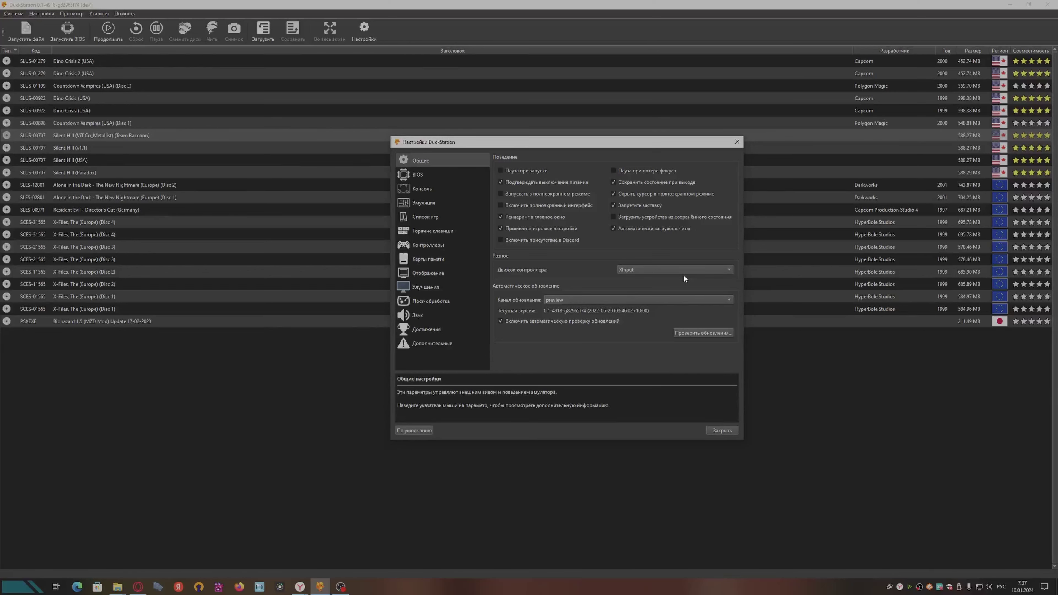
click(651, 270)
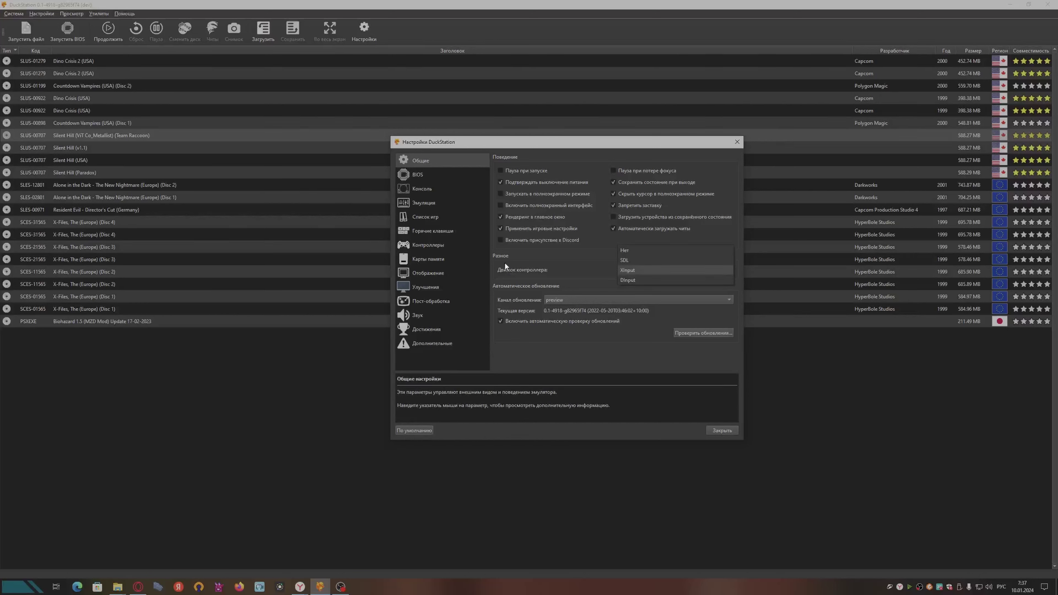
click(636, 271)
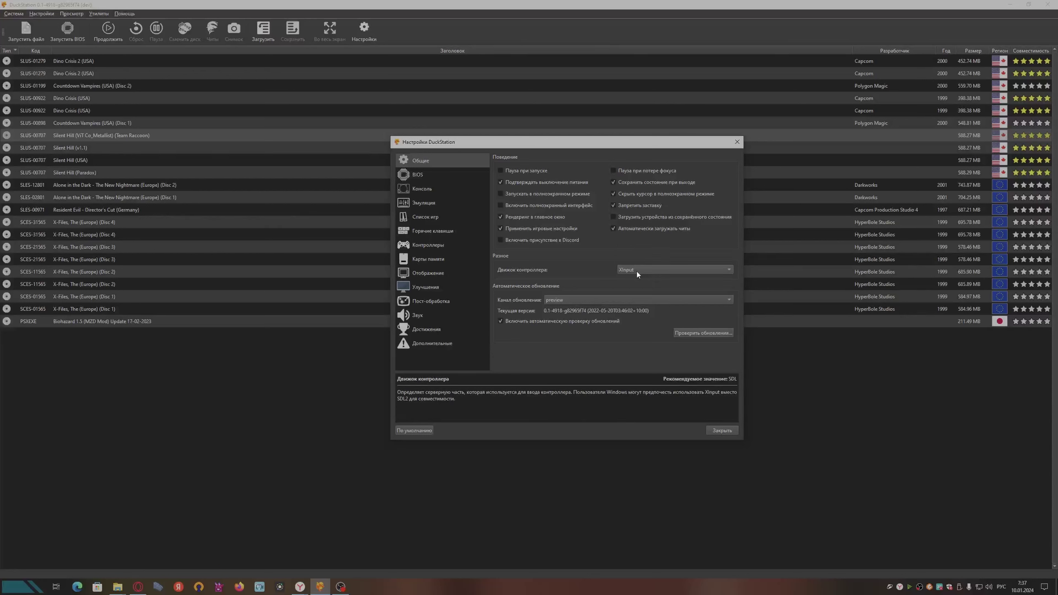
click(636, 271)
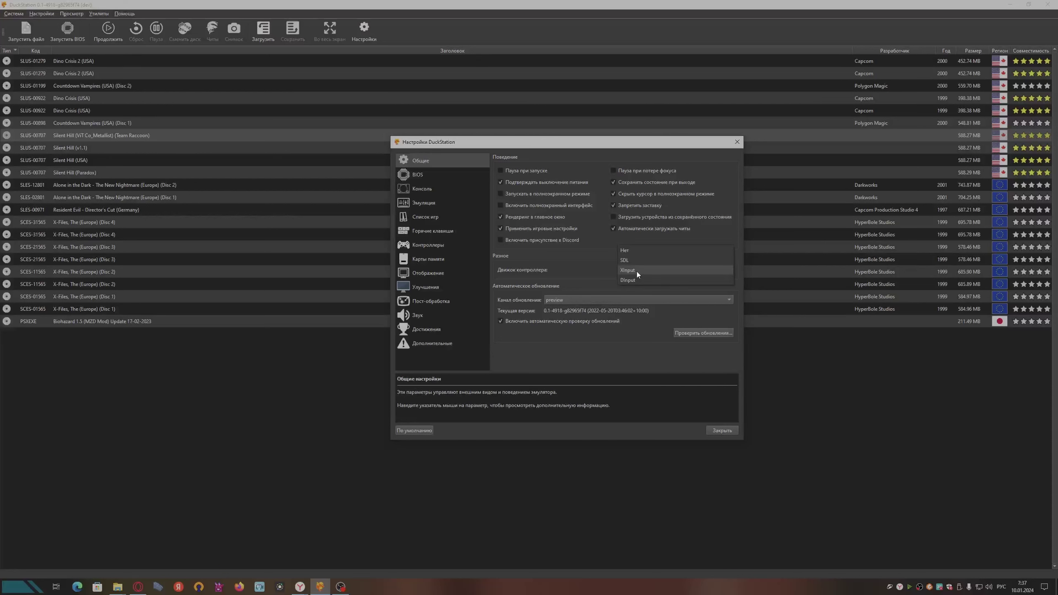
click(637, 270)
click(636, 271)
click(636, 270)
click(636, 270)
click(637, 270)
click(637, 271)
click(637, 271)
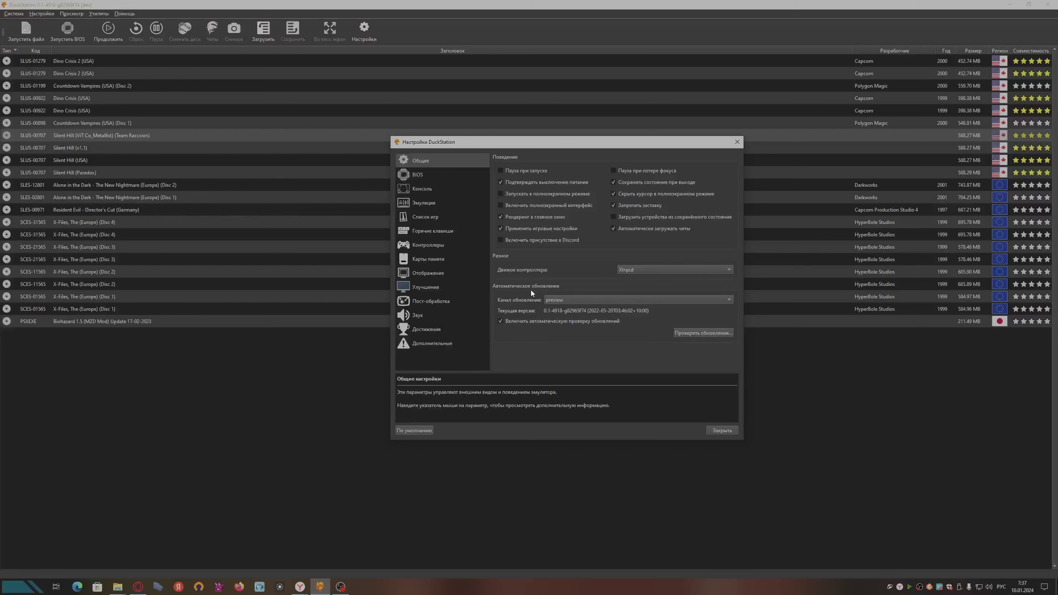
click(566, 299)
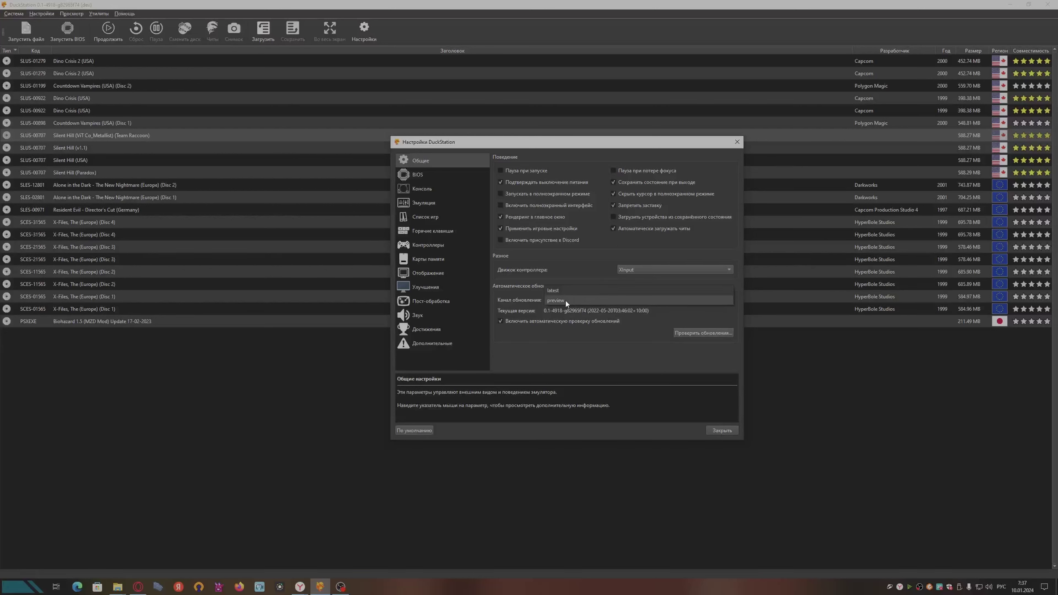
click(565, 299)
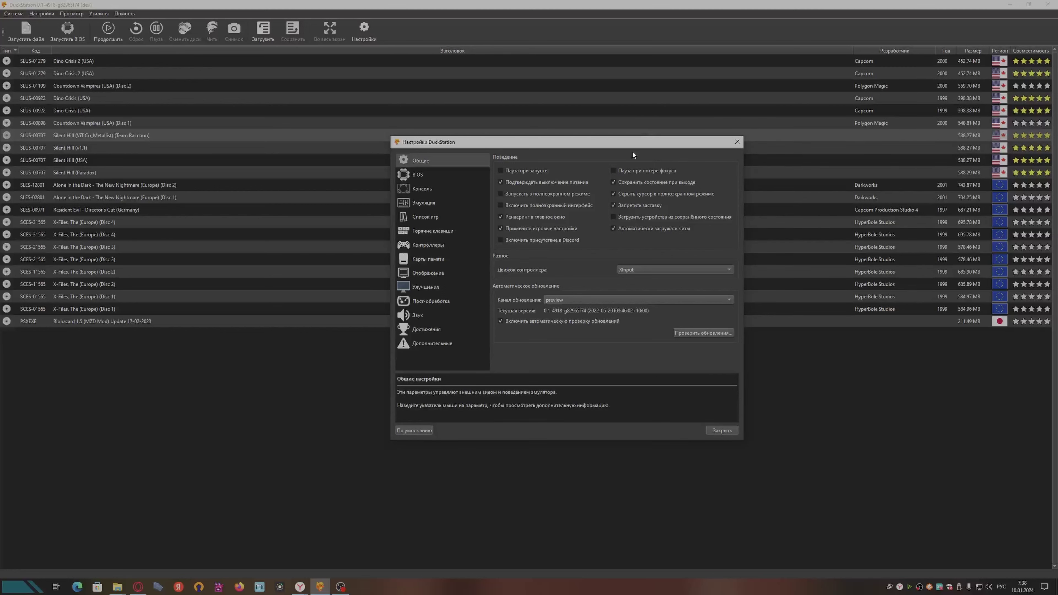
Step: In the advanced settings, toggle the tweak for showing enhancement settings (Показать настройки улучшений)
click(440, 287)
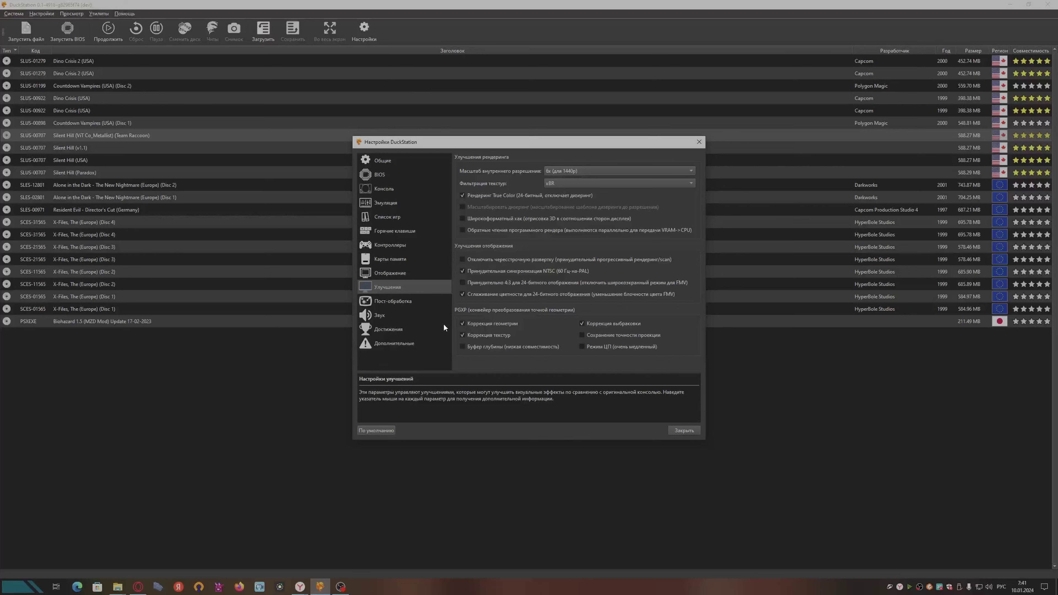
click(418, 348)
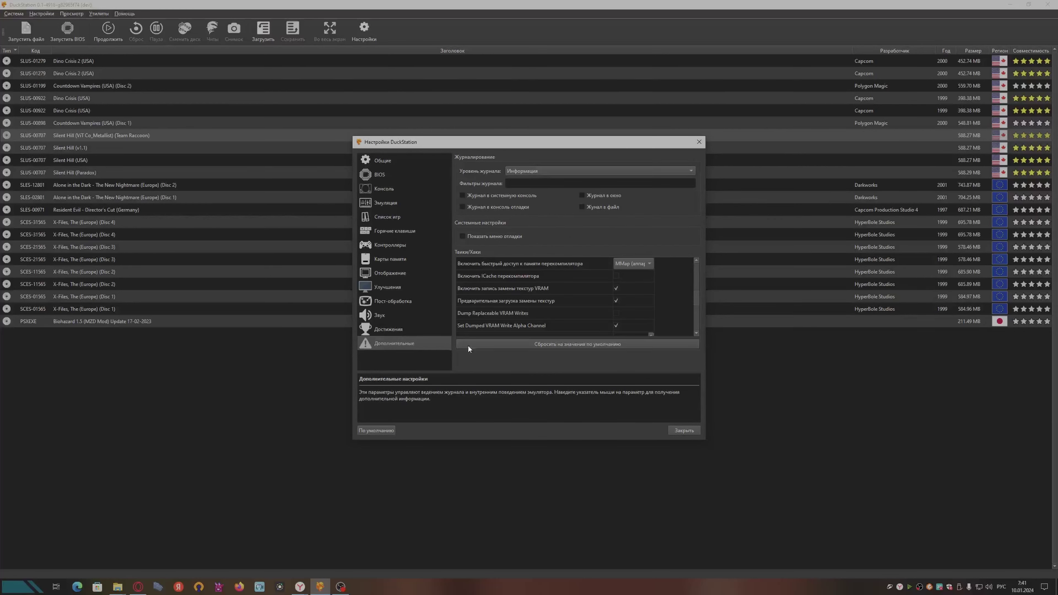
drag(698, 306, 690, 285)
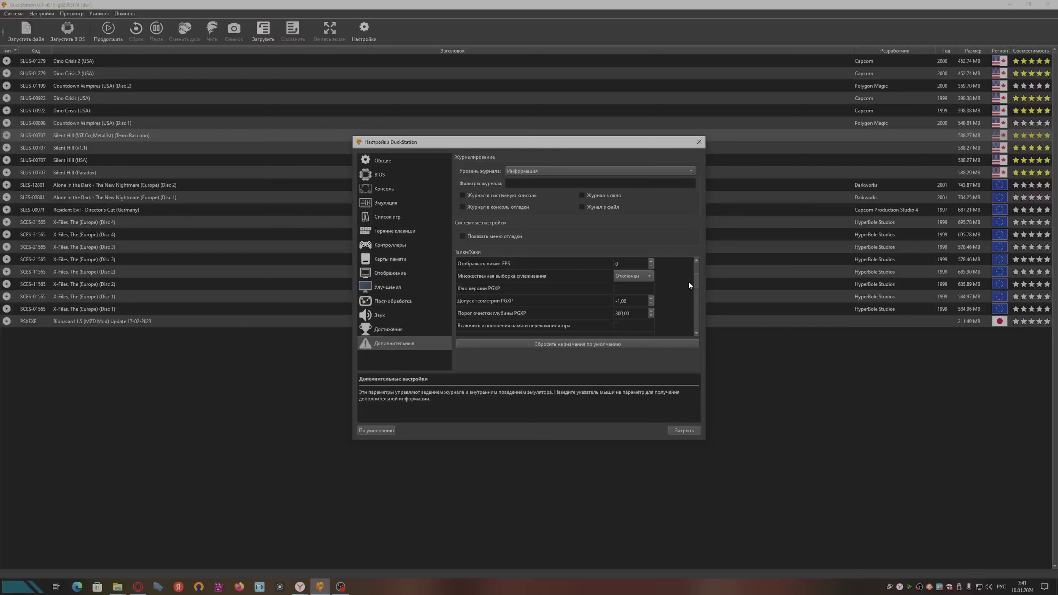
drag(697, 285, 697, 279)
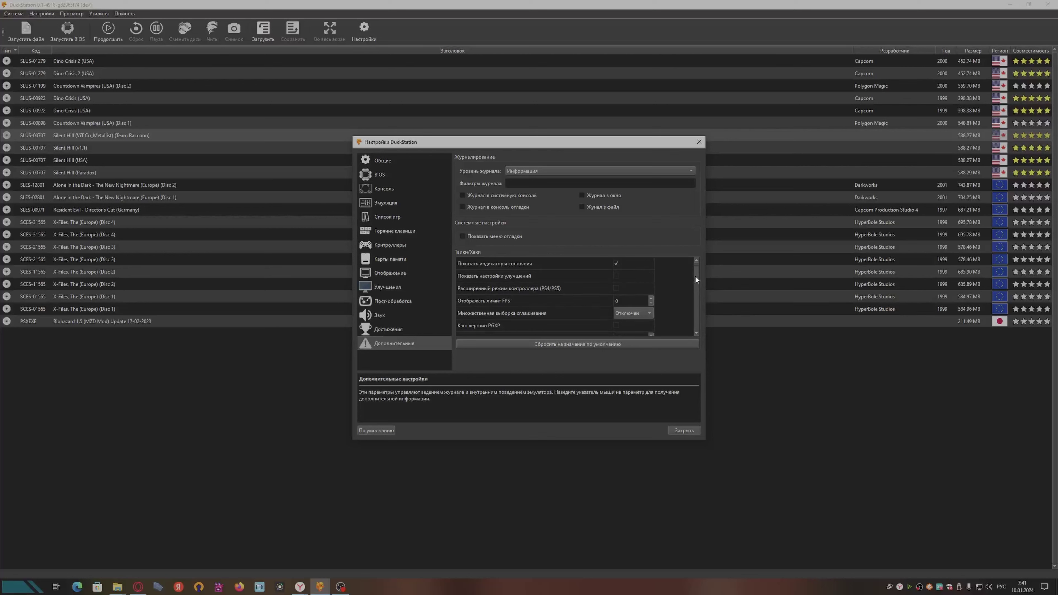
drag(696, 280, 698, 277)
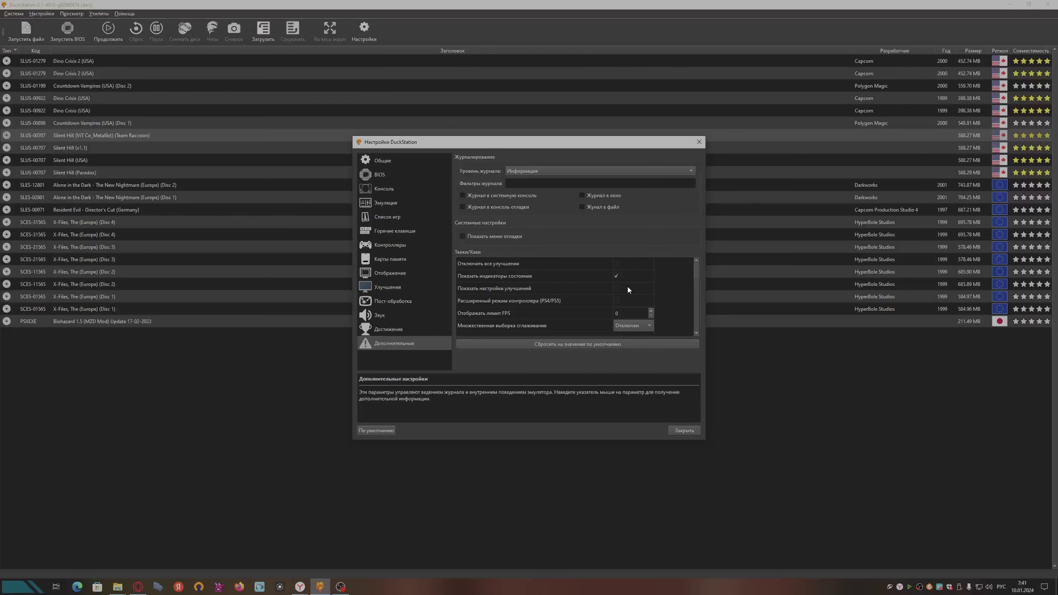
click(616, 288)
Step: Examine the remaining advanced tweaks, from the PGXP and recompiler options to texture replacement, VRAM dumping and loading without an SBI file
drag(701, 271, 702, 328)
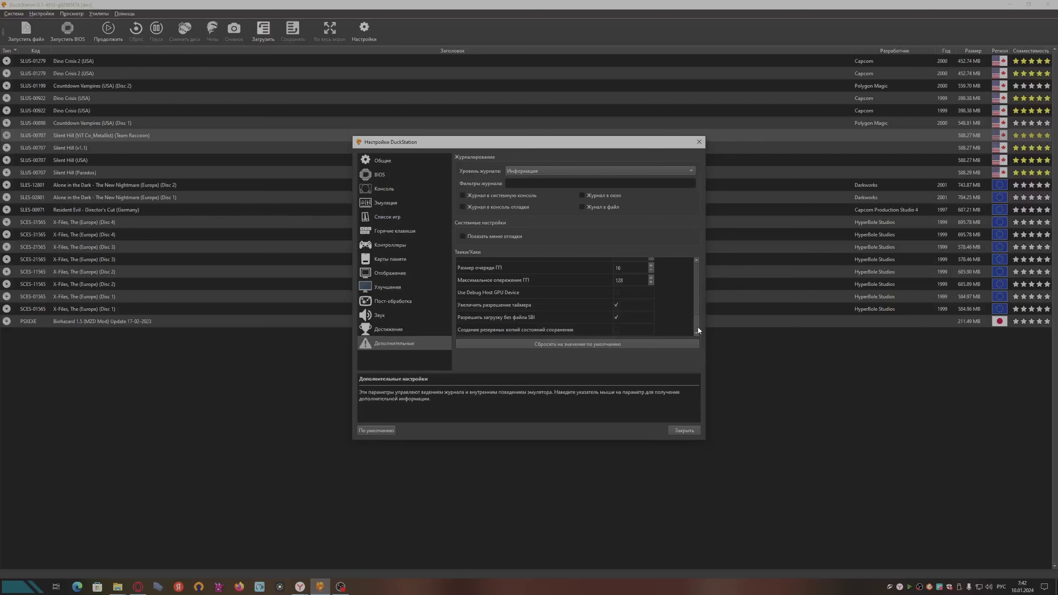
drag(697, 326, 691, 290)
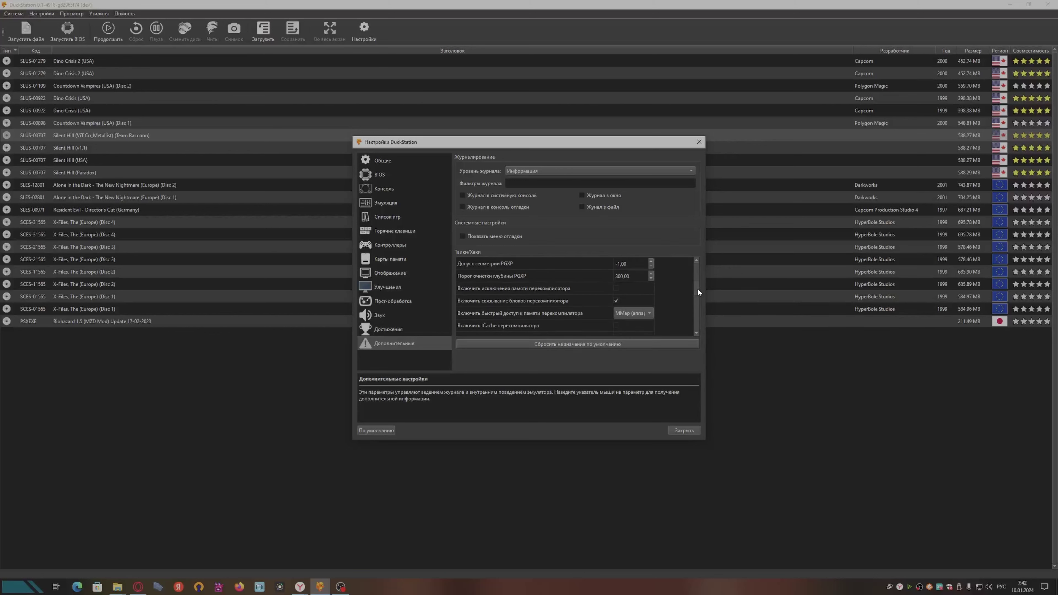
drag(697, 289, 704, 325)
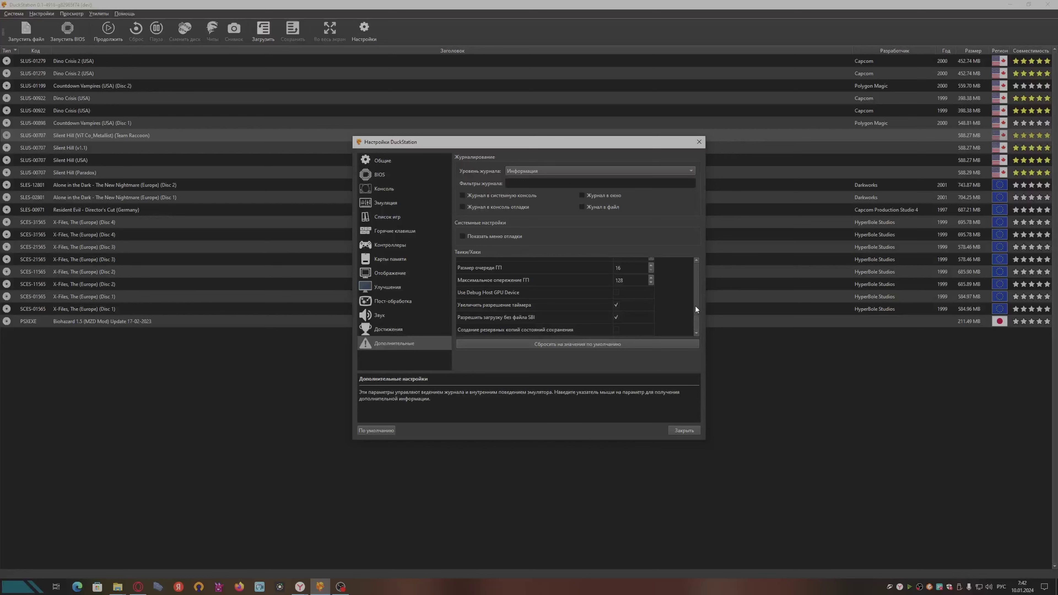
drag(702, 319, 704, 297)
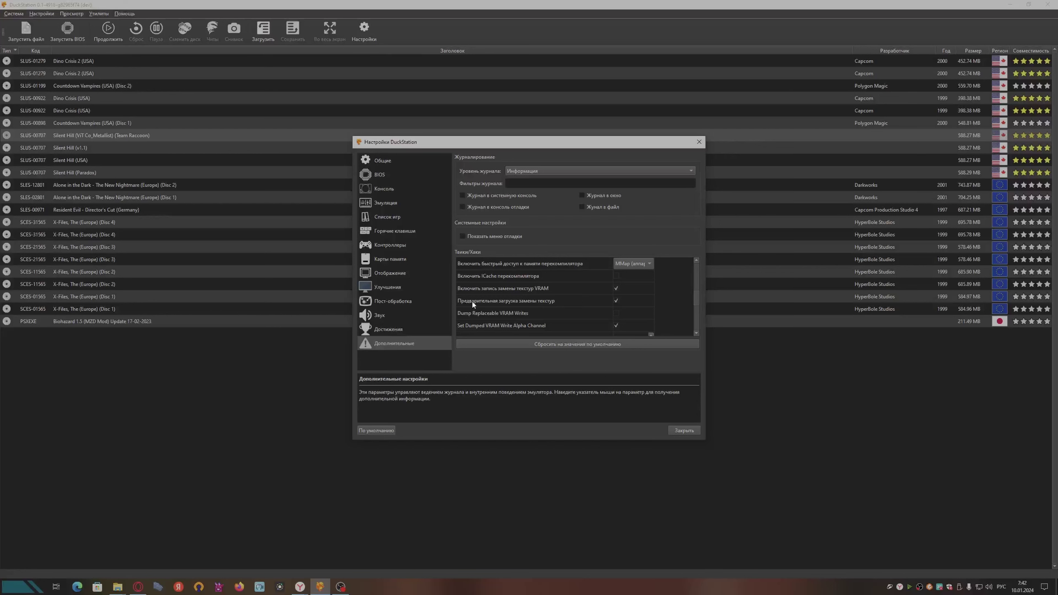
drag(697, 304, 696, 311)
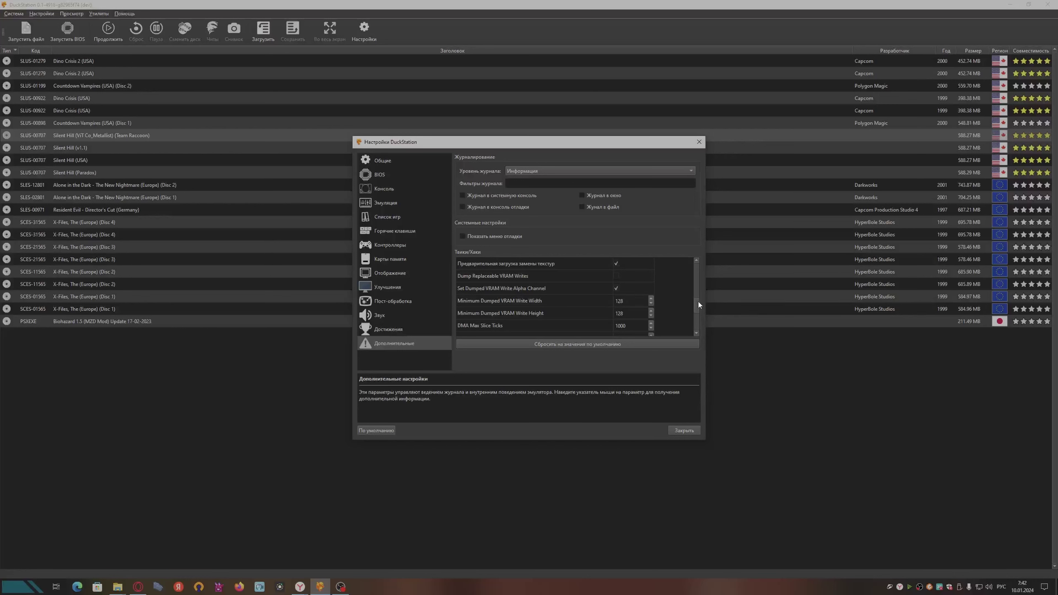
drag(698, 305, 696, 326)
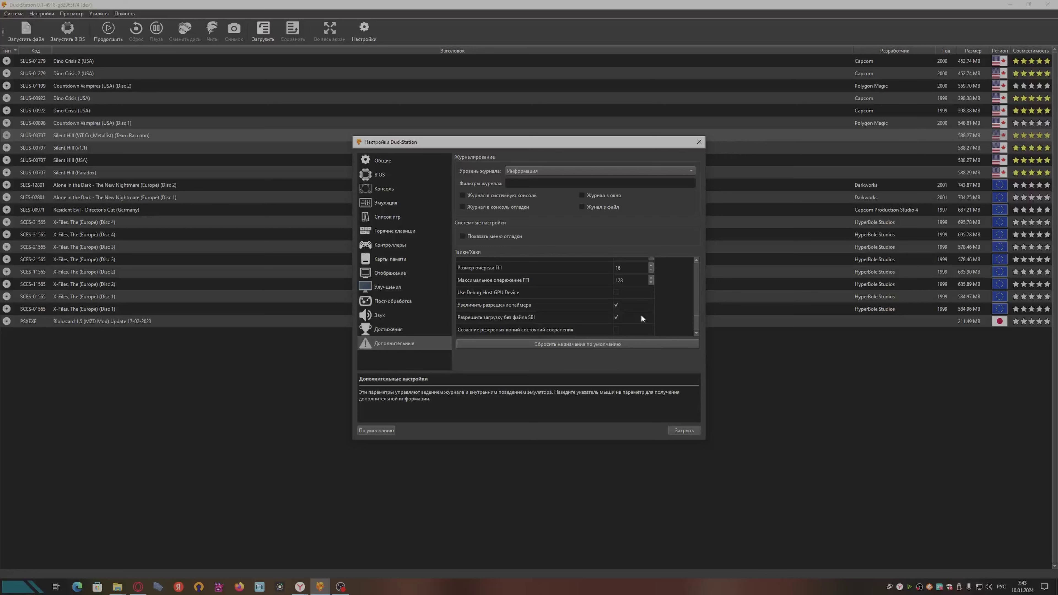
Step: Look back over the DMA, GPU queue and SBI tweaks in the advanced settings, and the automatic update options in the general settings
scroll(695, 324, up, 3)
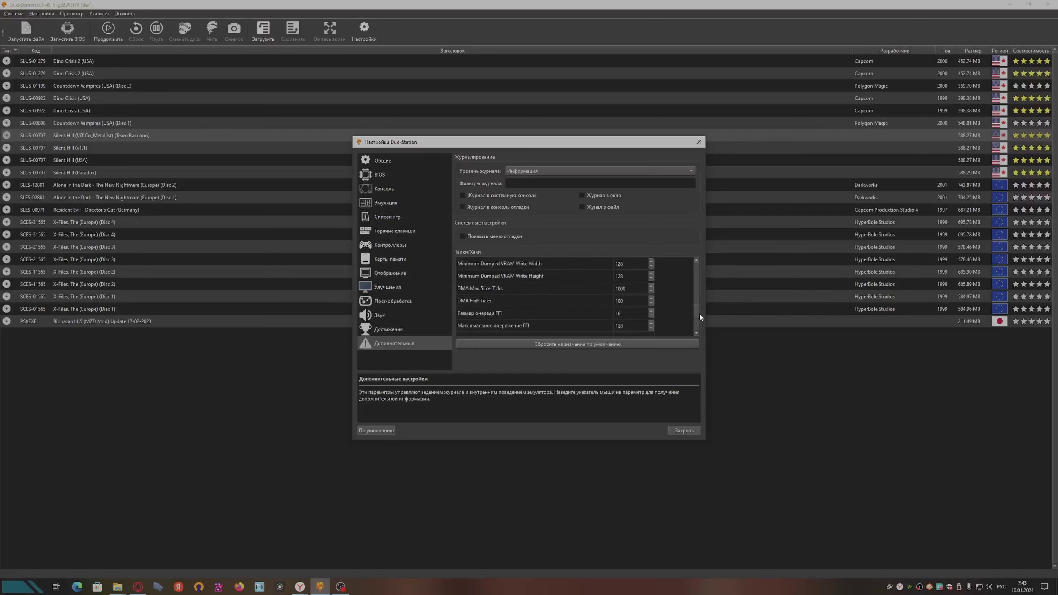
scroll(698, 319, up, 9)
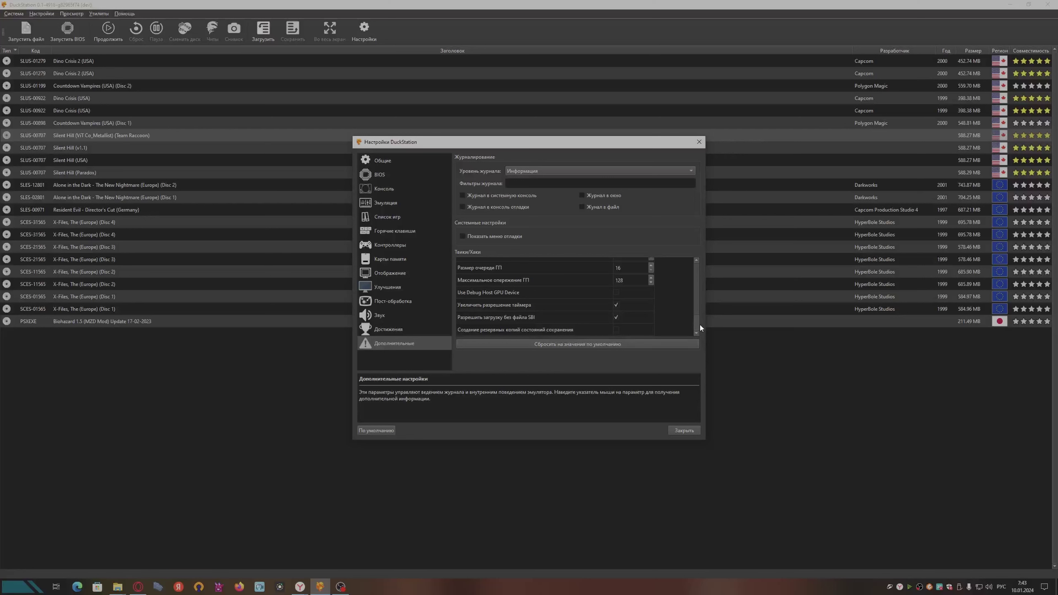
scroll(698, 293, up, 2)
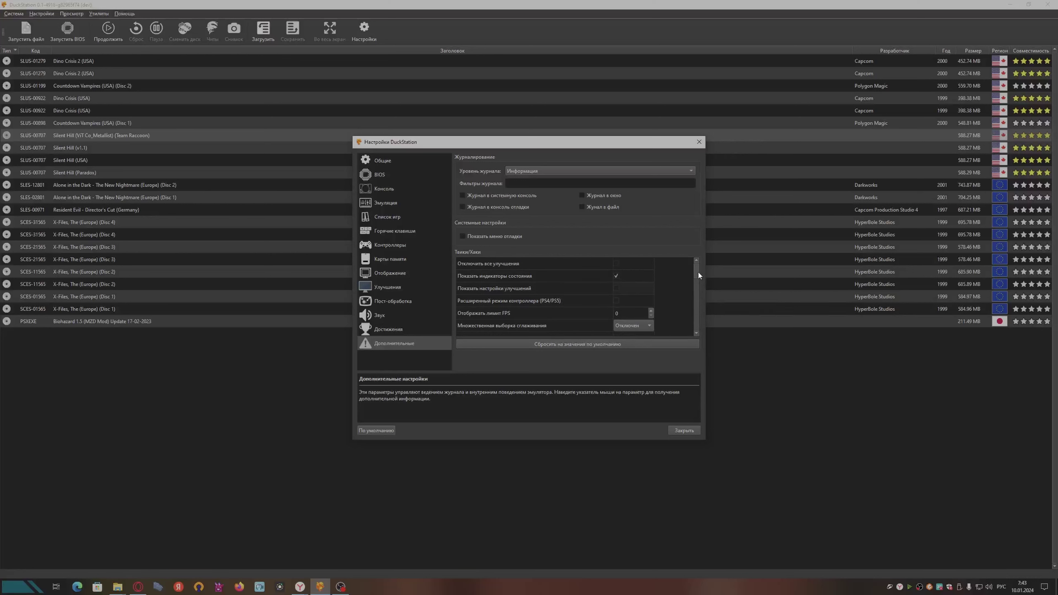
drag(696, 291, 695, 328)
click(392, 162)
mouse_move(504, 324)
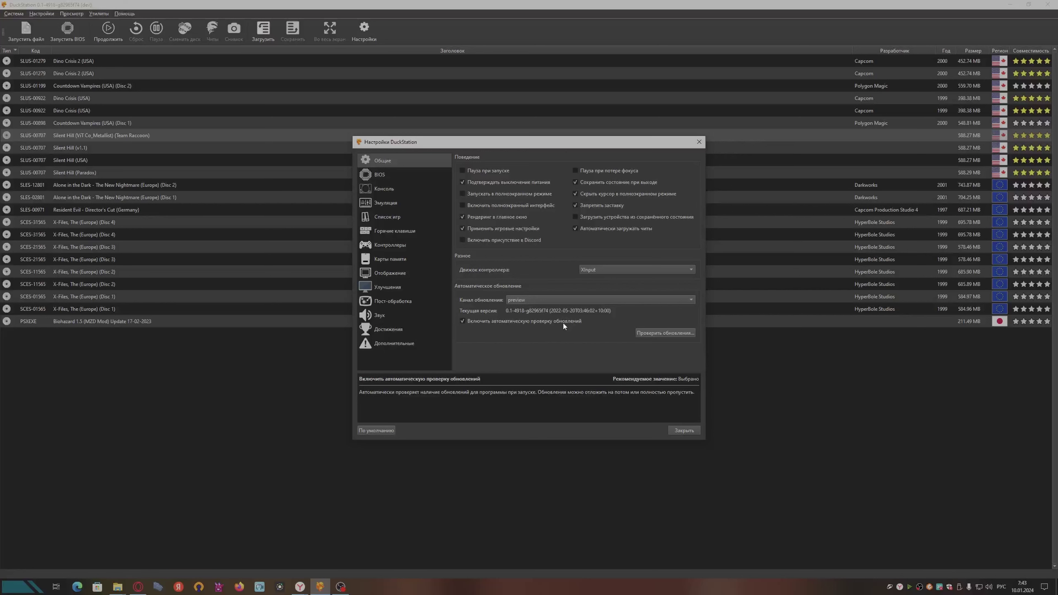
Step: Review the first tweaks in the advanced settings, from disabling all enhancements to multisampling and the PGXP options
click(384, 342)
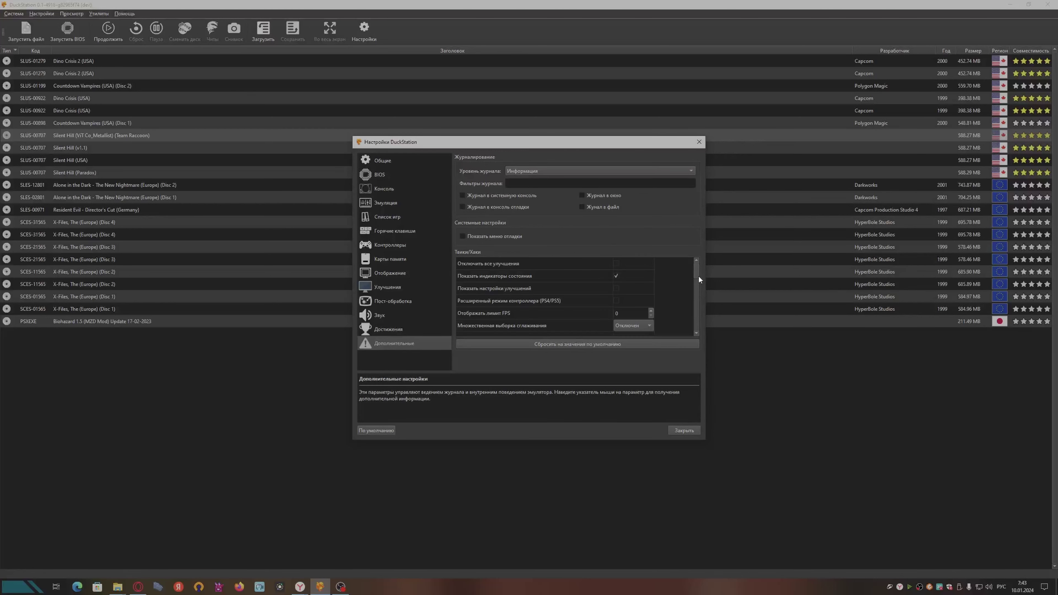
mouse_move(698, 275)
mouse_down()
mouse_move(692, 326)
mouse_move(693, 272)
mouse_up()
mouse_move(695, 271)
mouse_down()
mouse_move(695, 326)
mouse_move(707, 270)
mouse_move(693, 273)
mouse_move(695, 327)
mouse_move(695, 269)
mouse_up()
mouse_move(693, 278)
mouse_down()
mouse_move(699, 337)
mouse_move(695, 271)
mouse_move(689, 328)
mouse_move(687, 281)
mouse_up()
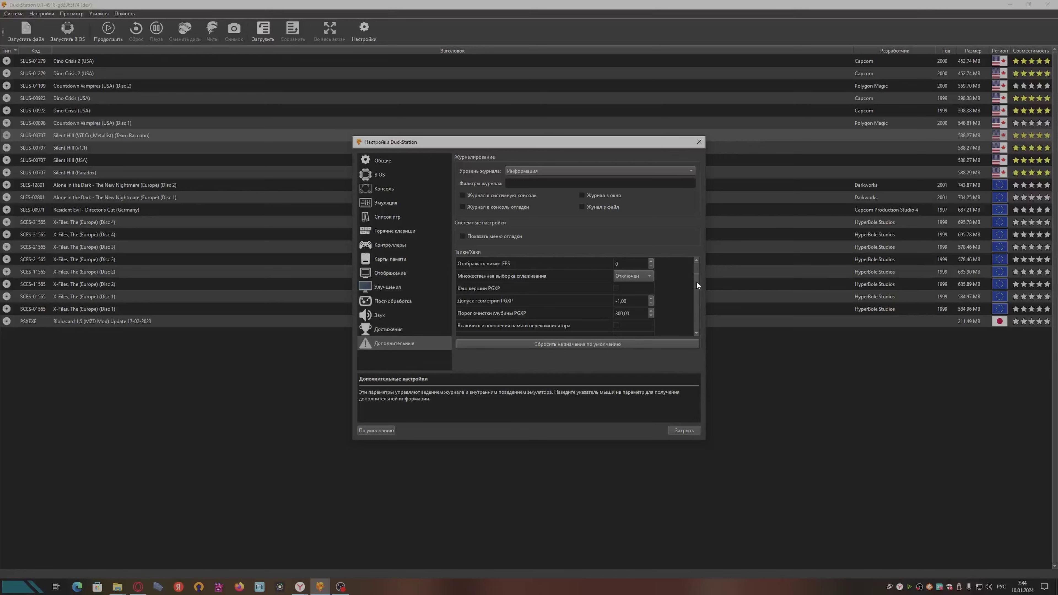
mouse_move(697, 282)
mouse_down()
mouse_move(697, 272)
mouse_move(688, 326)
mouse_move(692, 271)
mouse_up()
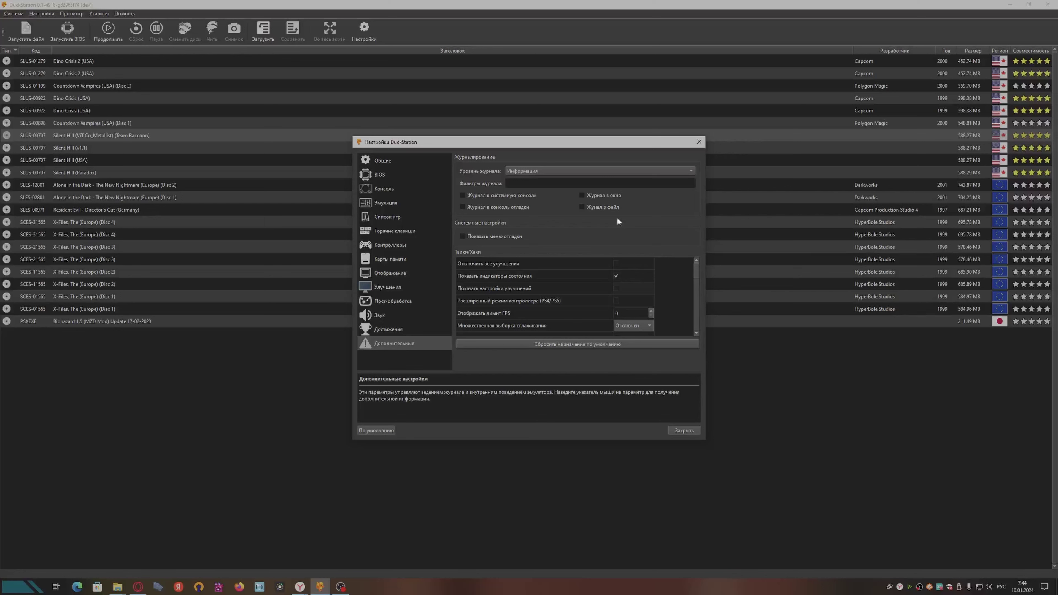
Step: Toggle automatic update checking (Включить автоматическую проверку обновлений) off and back on in the general settings
click(419, 165)
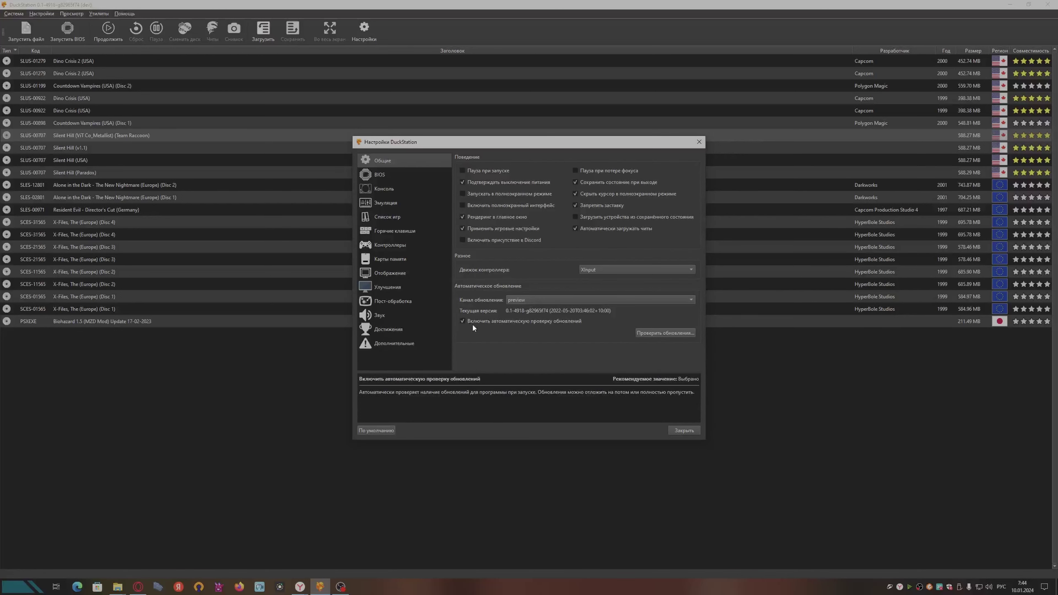
click(463, 320)
click(562, 320)
Step: Review the BIOS images offered for the NTSC-J (Япония) region in the BIOS settings, keeping the current selection
click(399, 175)
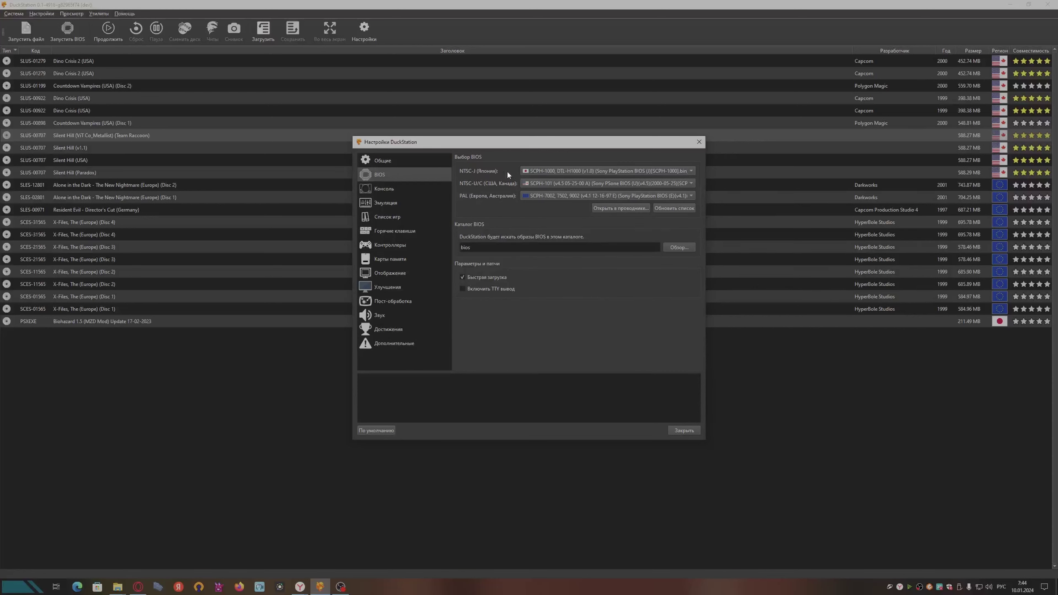
click(575, 173)
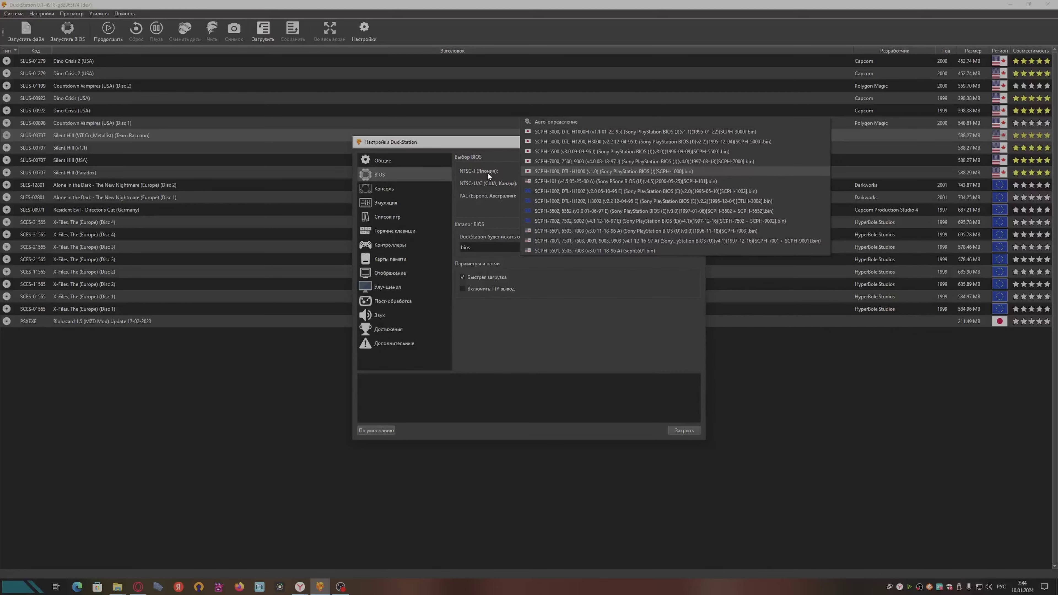
click(486, 161)
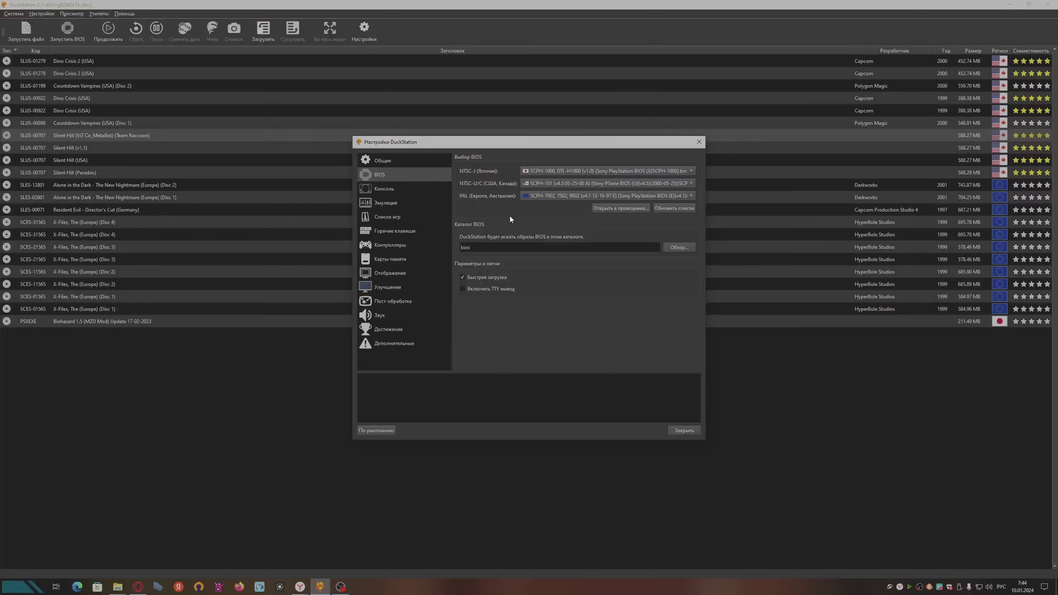
Step: In the console settings, review the region and CPU execution mode choices, keeping Авто-определение and Перекомпилятор (самый быстрый)
click(410, 190)
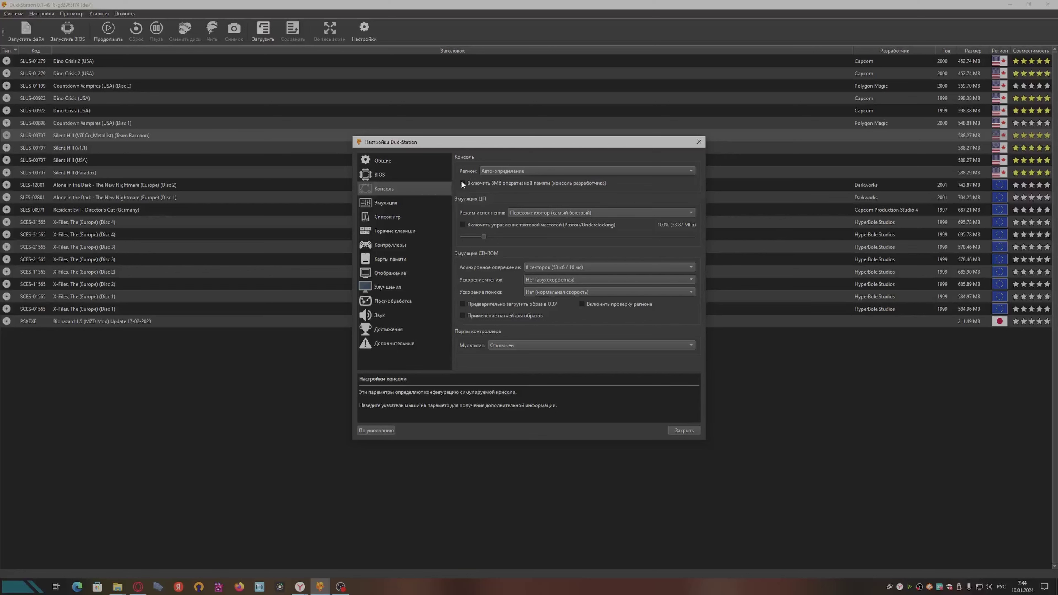
click(547, 171)
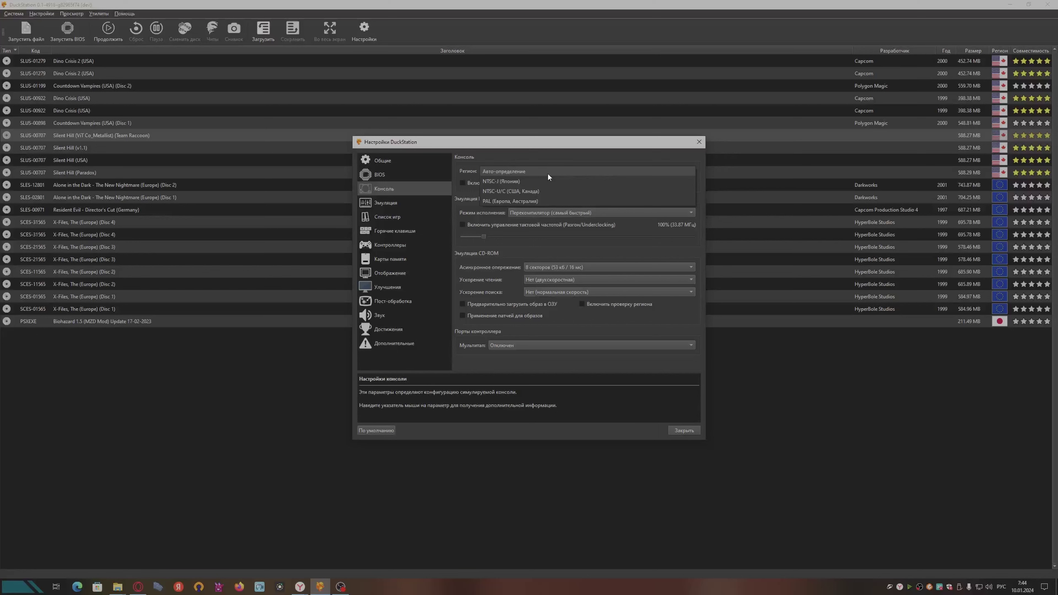
click(547, 174)
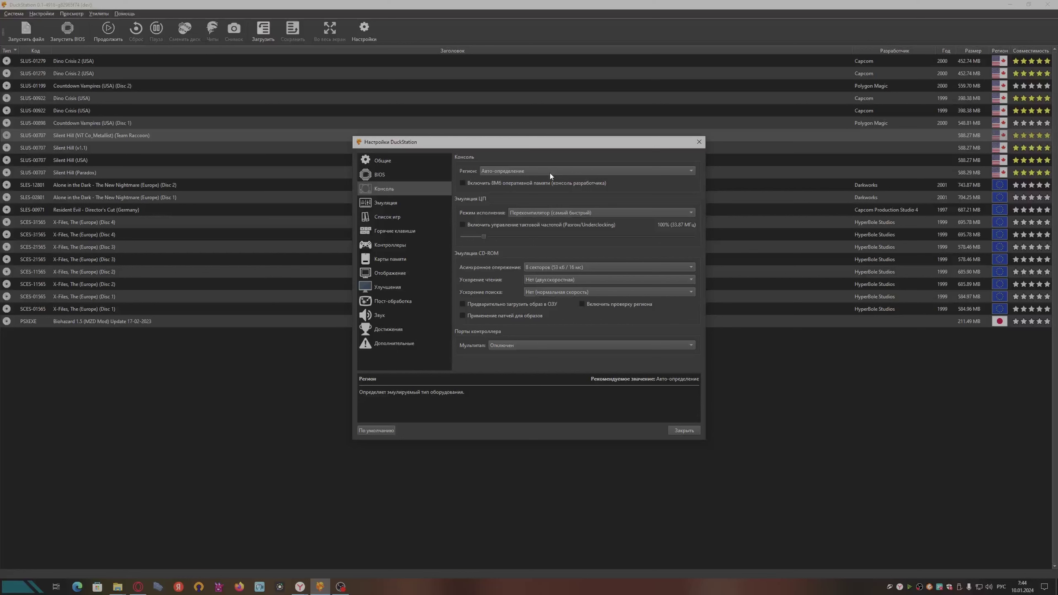
click(549, 173)
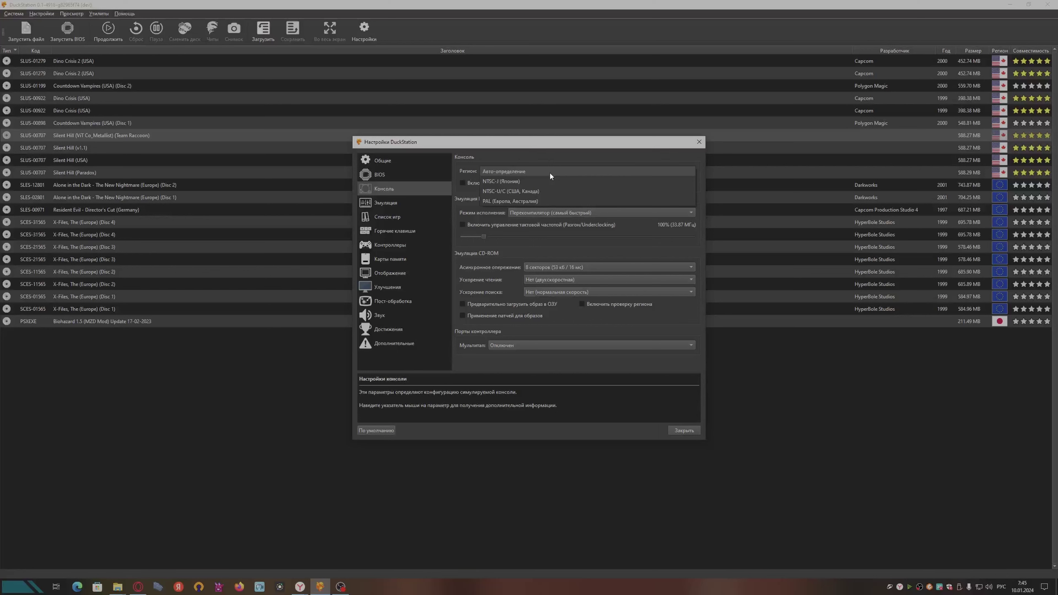
click(550, 172)
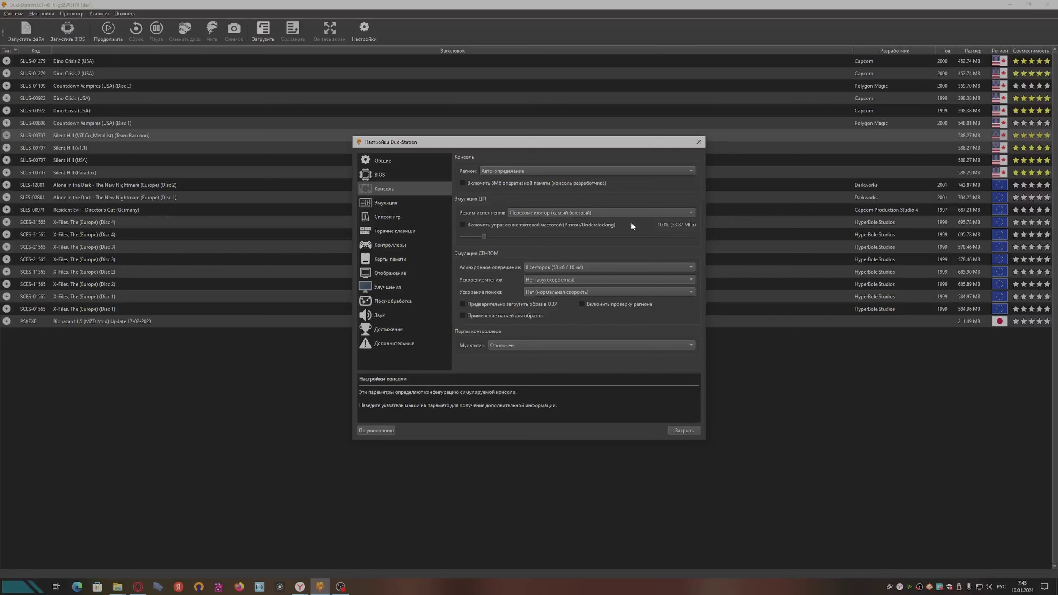
click(569, 213)
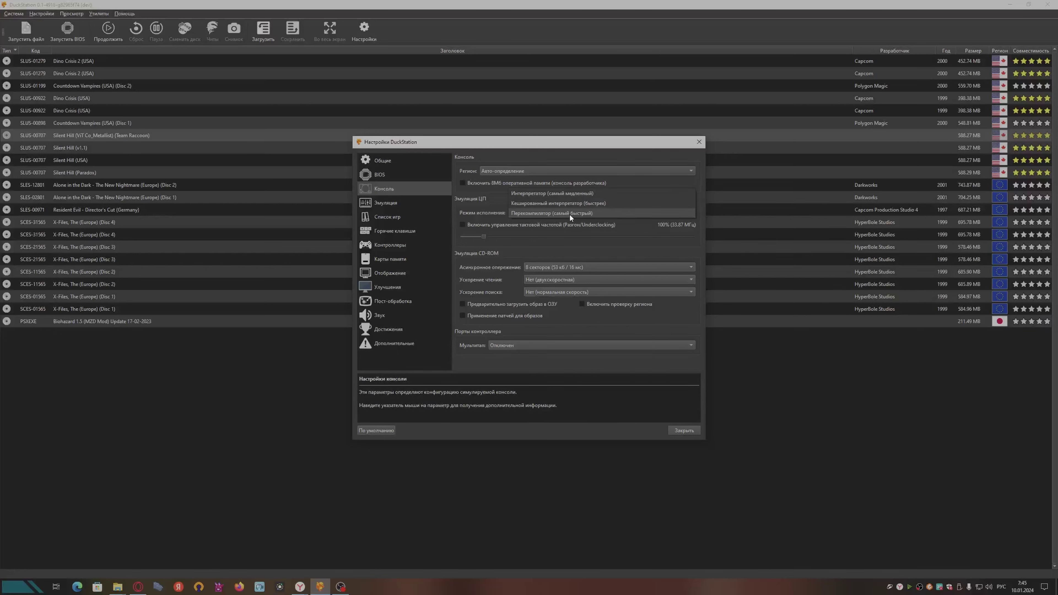
click(569, 213)
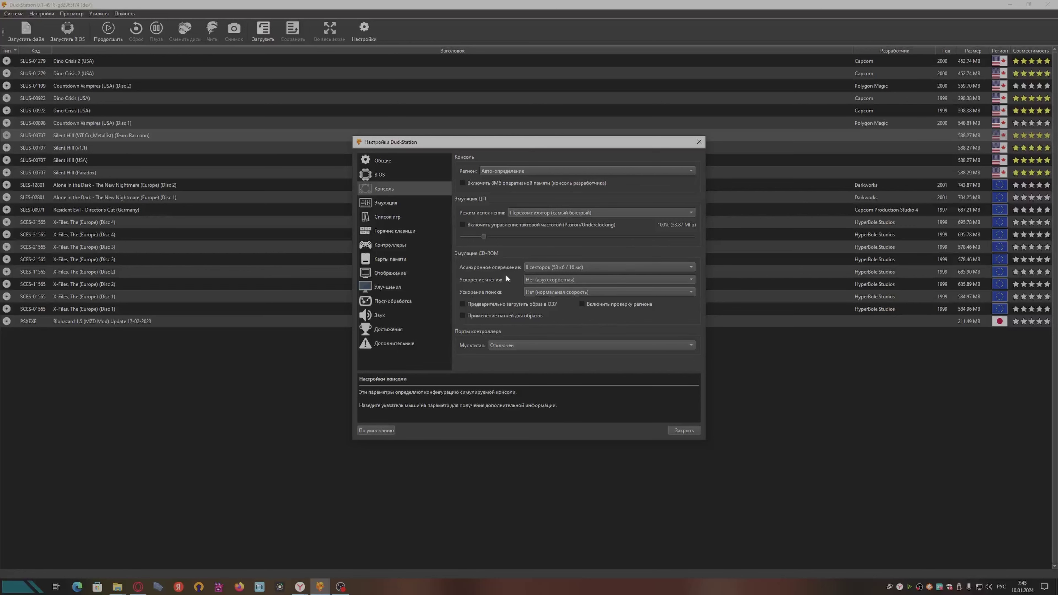
Step: Review the CD-ROM asynchronous read-ahead choices and the read speedup description, keeping 8 секторов and Нет (двухскоростная)
click(559, 269)
click(493, 264)
mouse_move(562, 265)
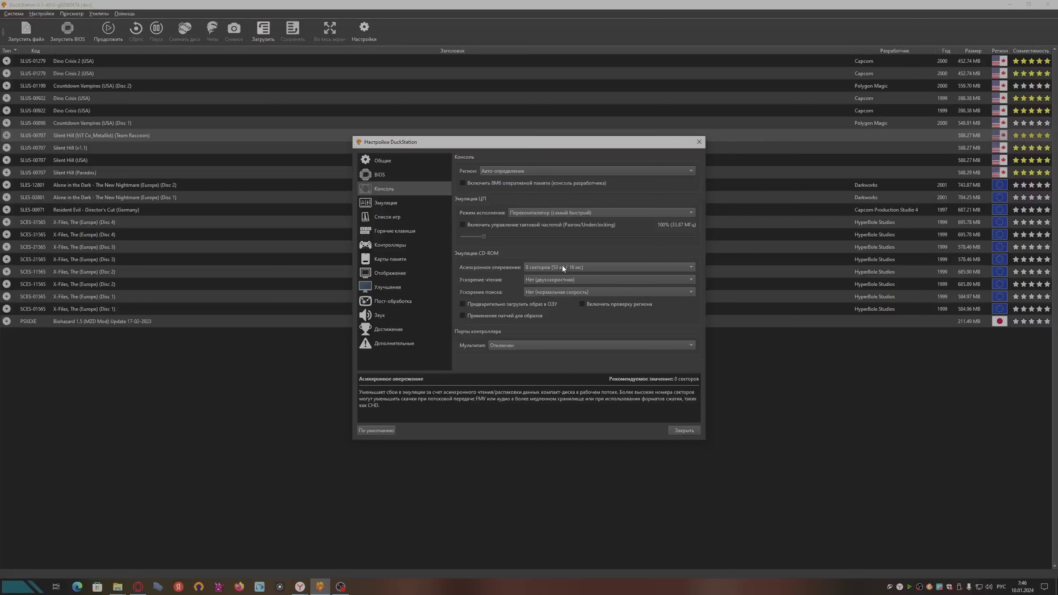
click(562, 265)
click(497, 262)
mouse_move(568, 283)
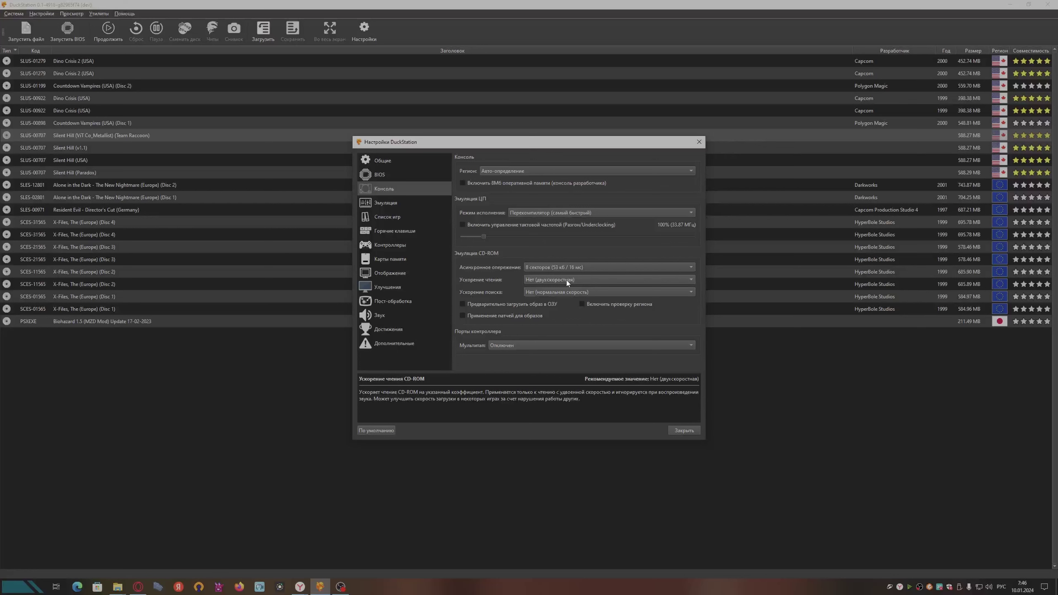
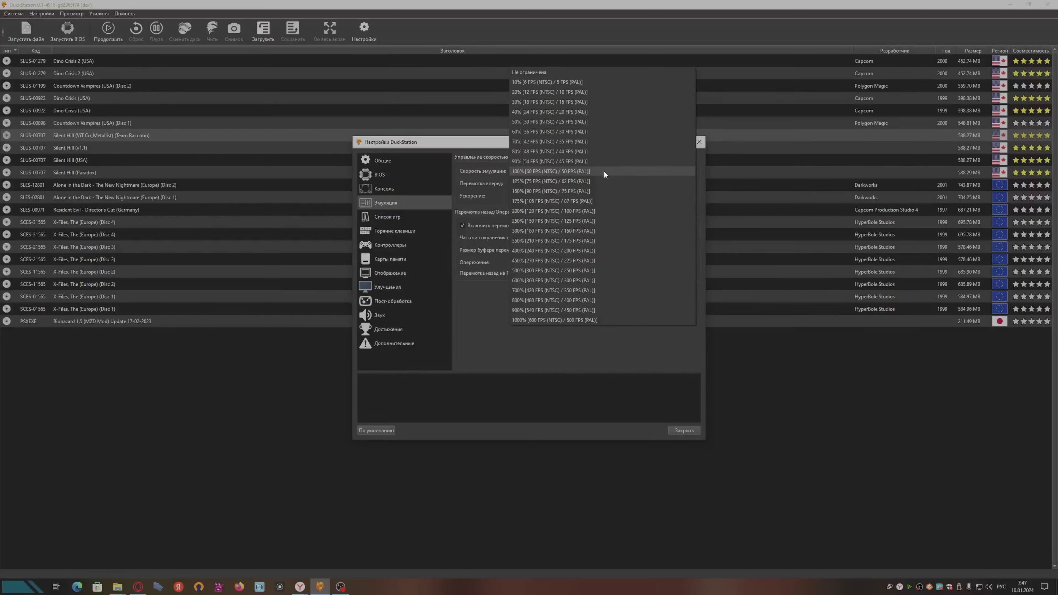
Step: Review the emulation speed, fast-forward and turbo choices, keeping 100% for emulation and Не ограничена for the other two
click(623, 172)
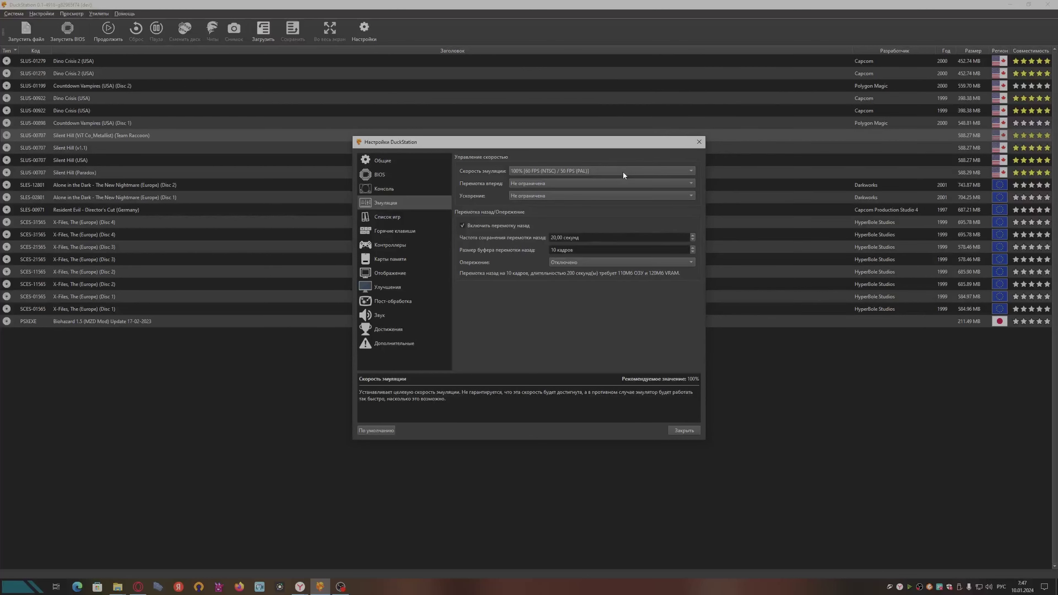
click(530, 185)
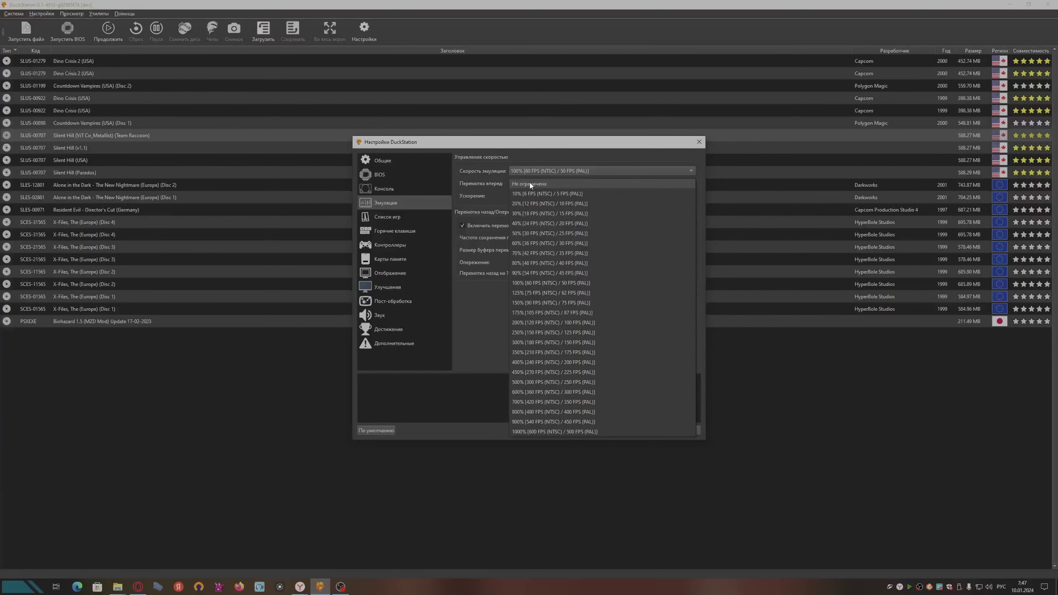
click(530, 183)
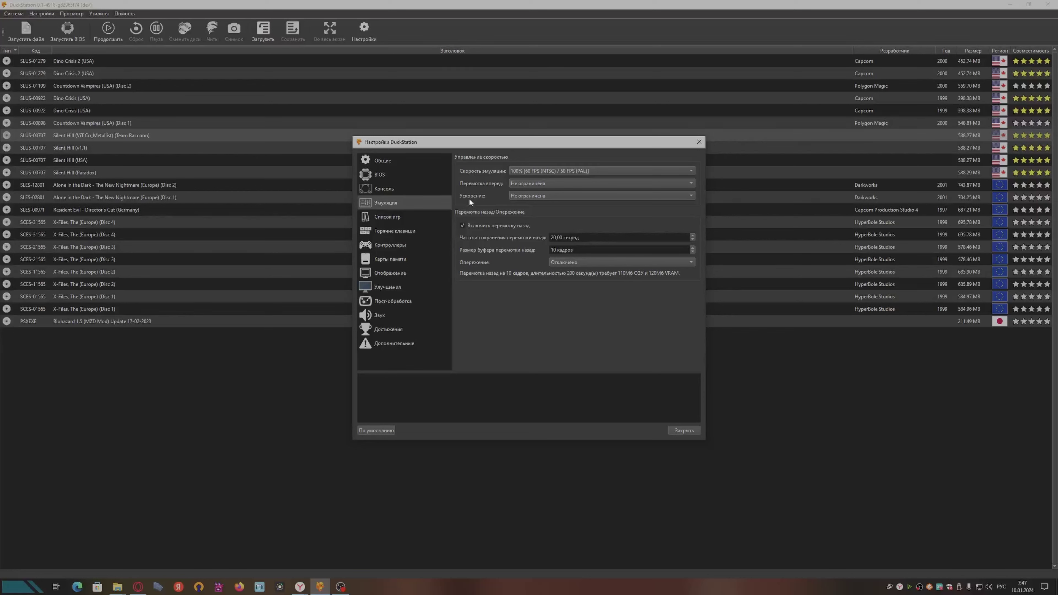
click(536, 196)
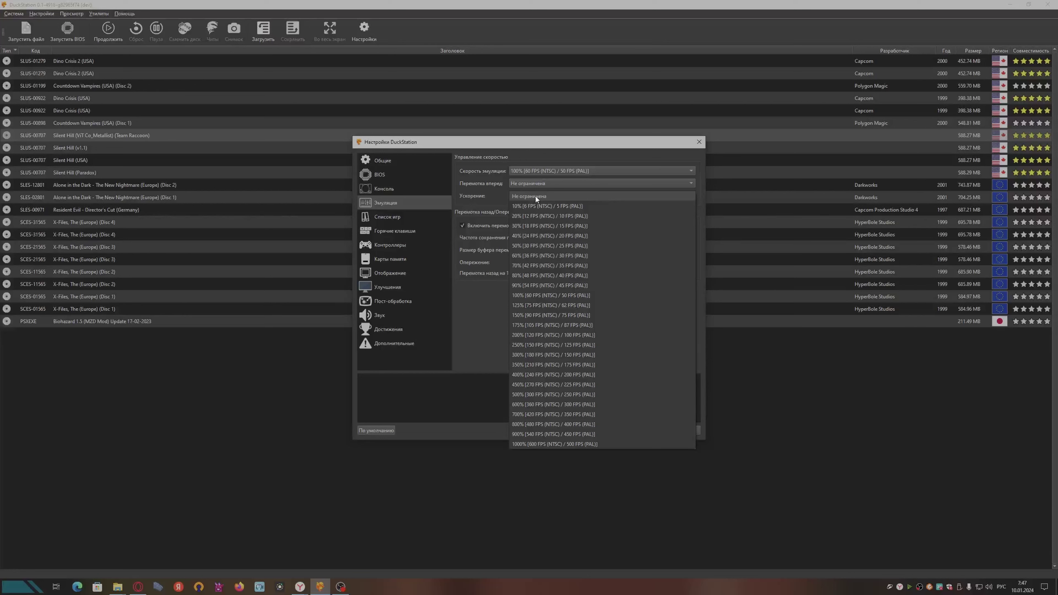
click(535, 195)
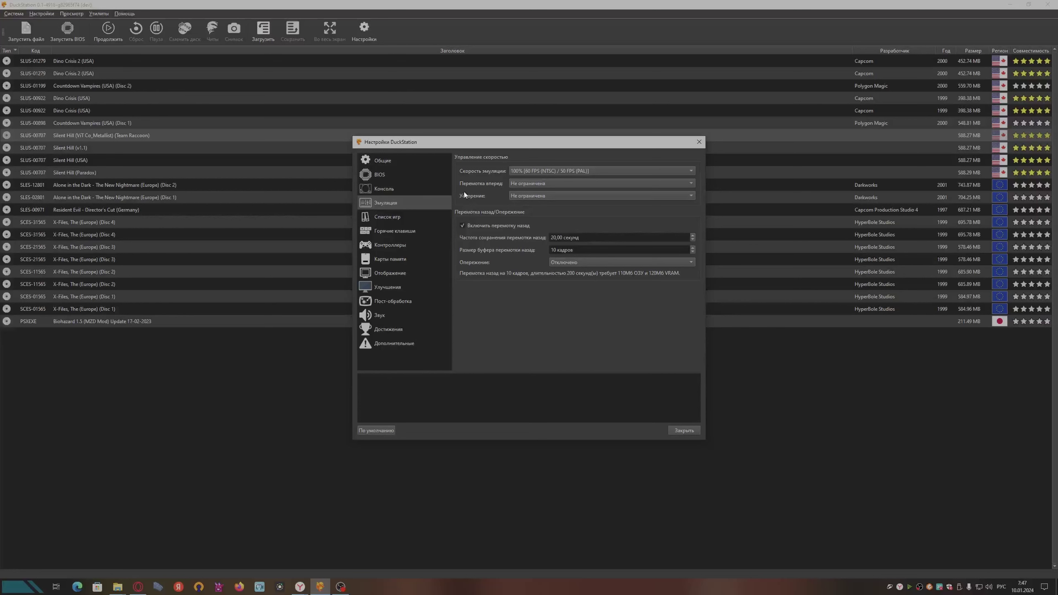
click(540, 184)
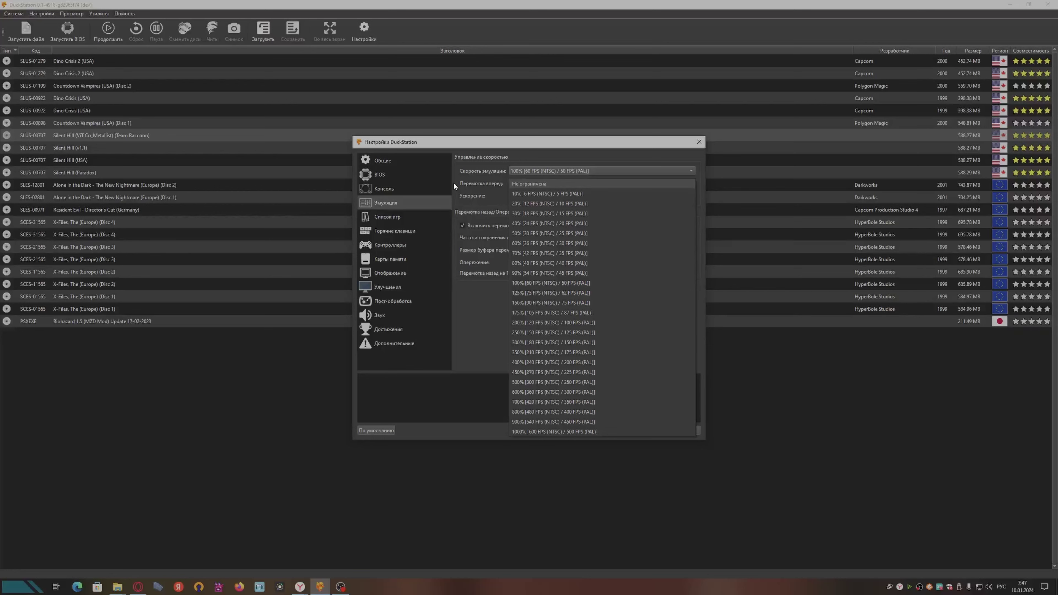
click(470, 182)
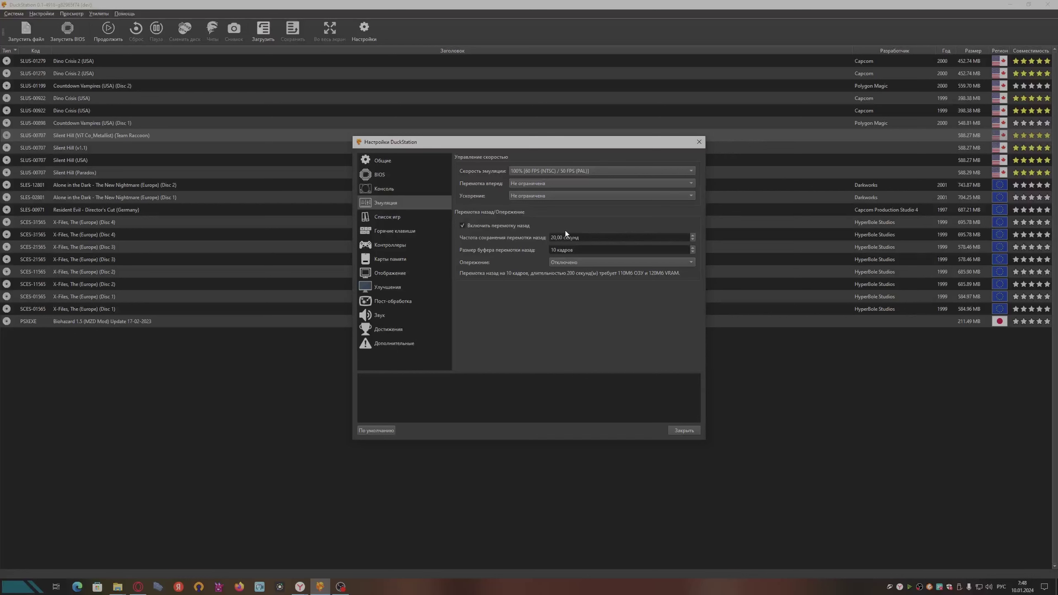
Step: Examine the rewind save frequency, rewind buffer size and runahead choices in the emulation settings, keeping runahead disabled
drag(554, 235, 550, 237)
click(562, 263)
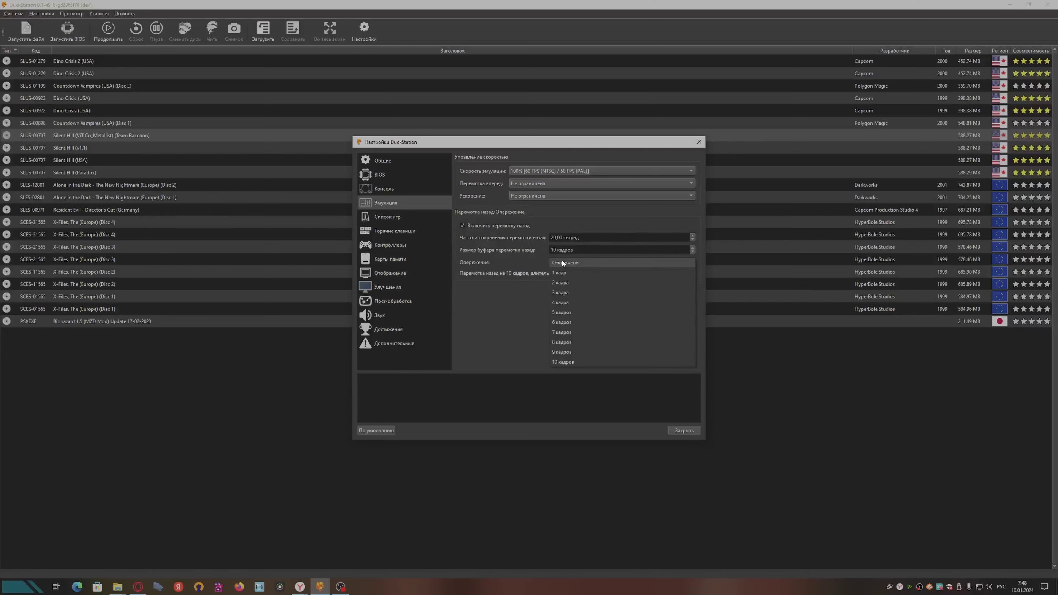
click(506, 304)
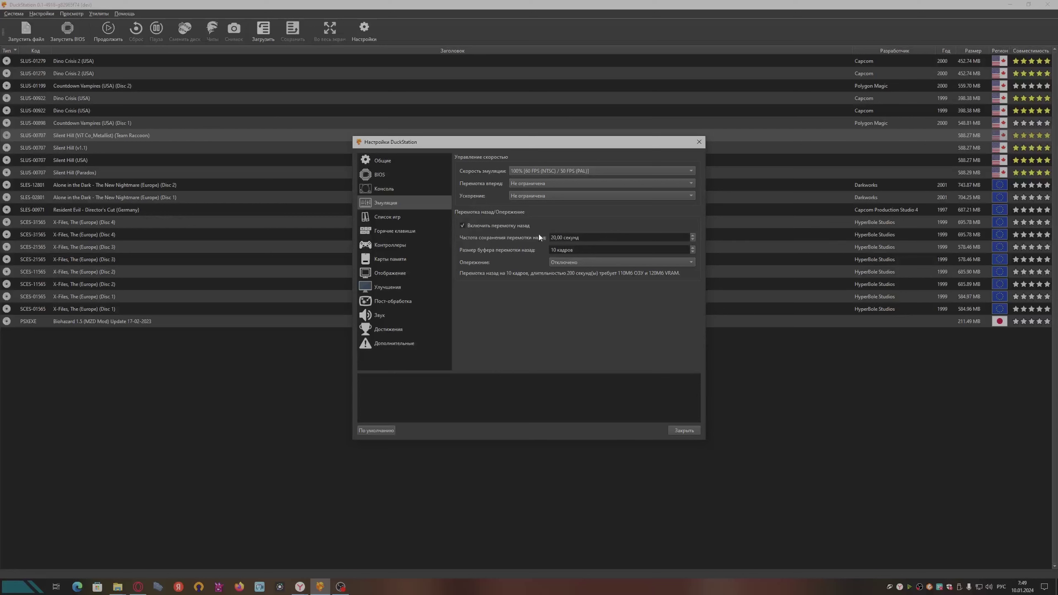
drag(553, 236, 577, 236)
click(593, 239)
click(554, 237)
click(586, 249)
Step: In the game list settings, review the search directories and browse the Duckstation folder for the ISO directory, keeping the existing paths
click(416, 216)
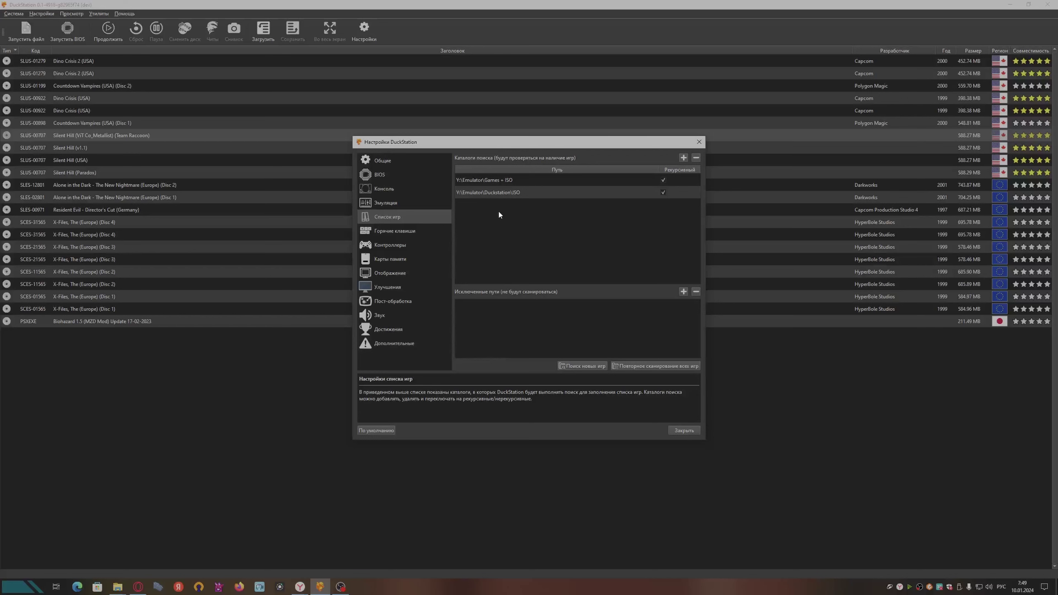
click(683, 158)
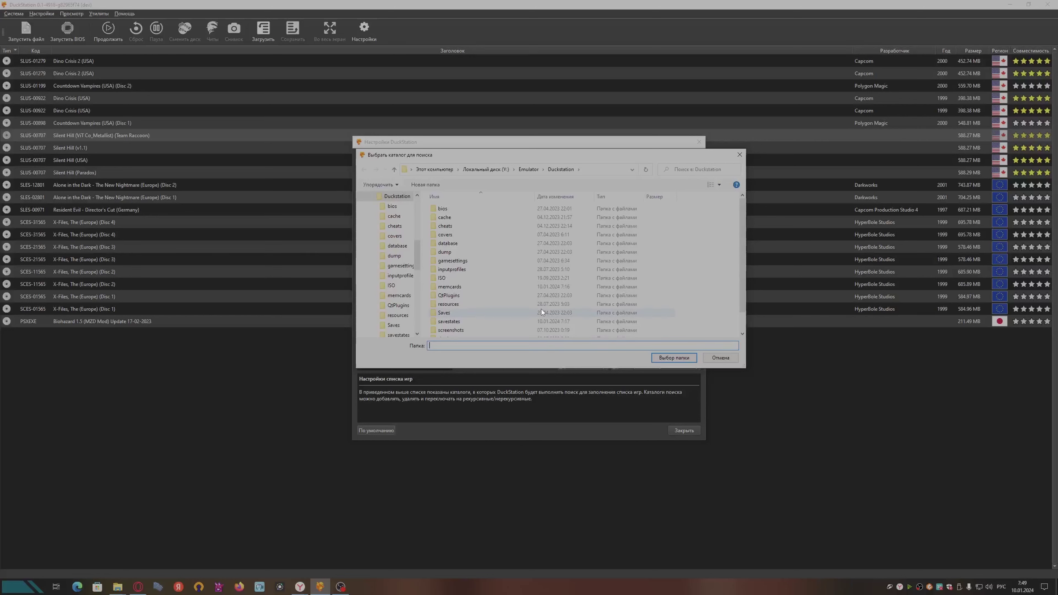
scroll(541, 309, down, 1)
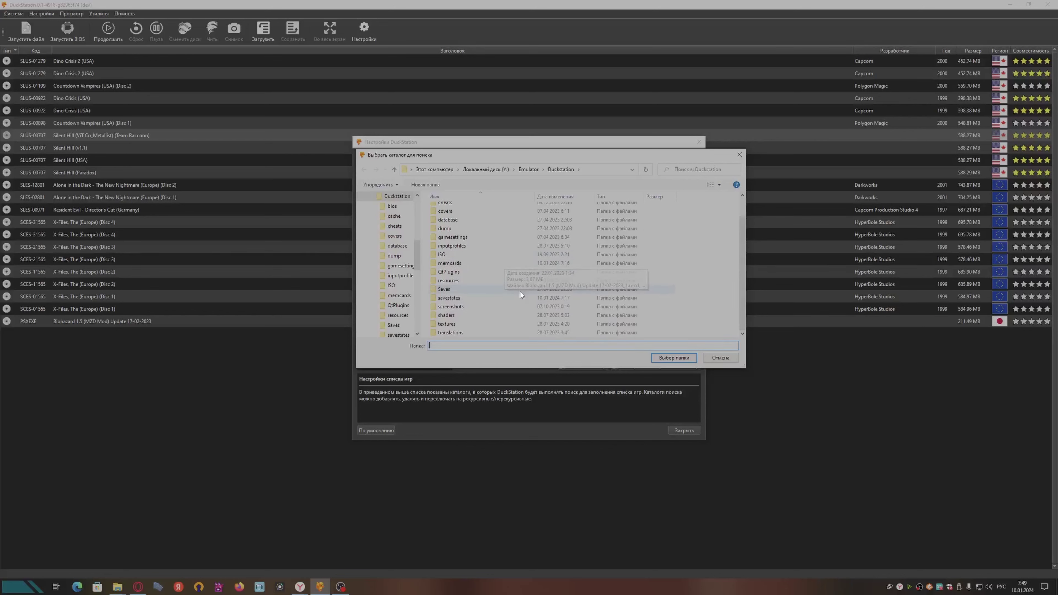
mouse_move(455, 255)
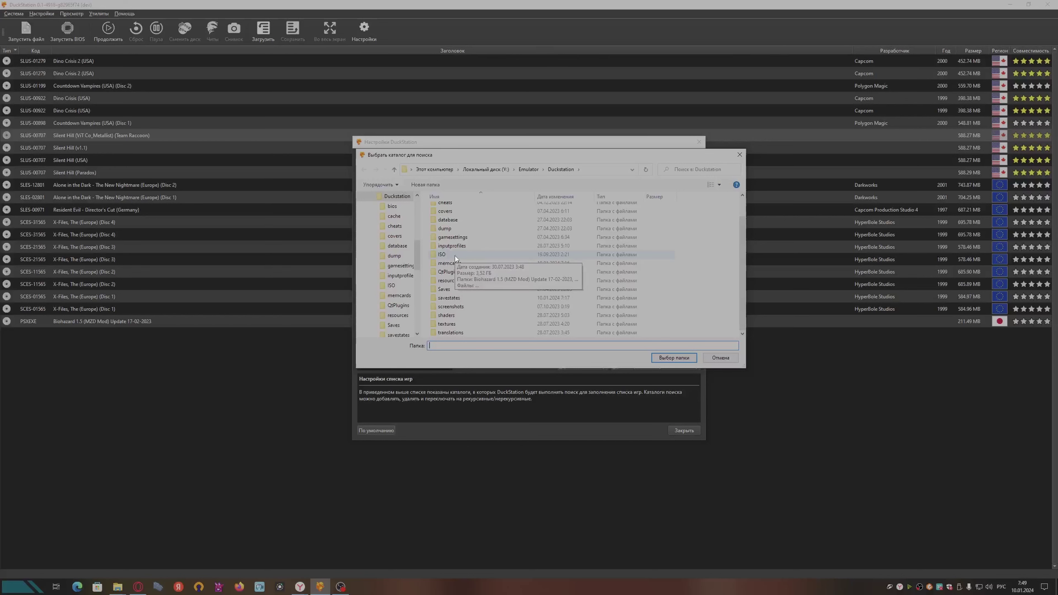
scroll(550, 226, up, 1)
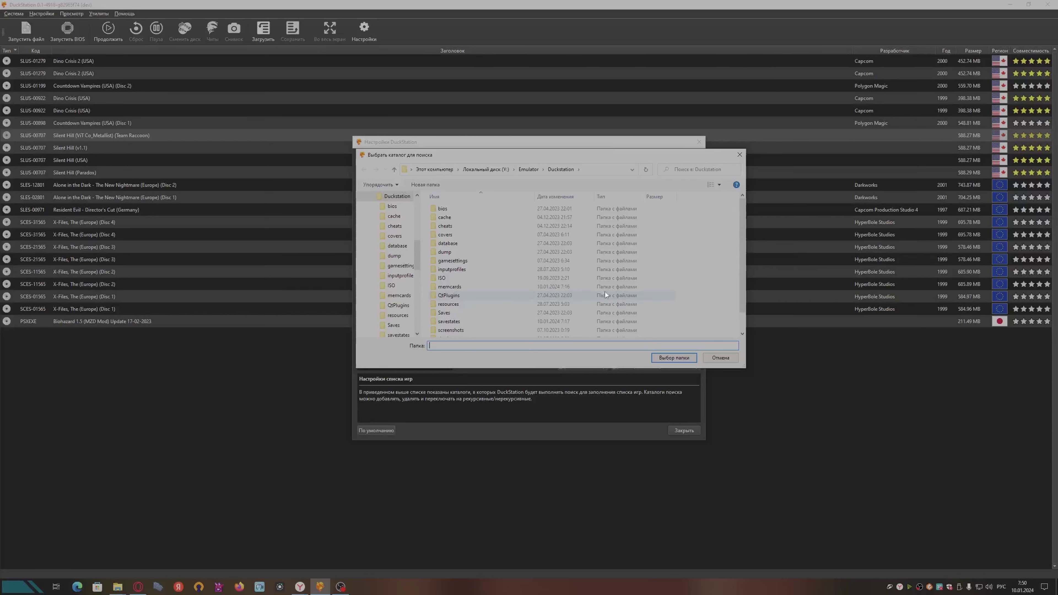
click(674, 359)
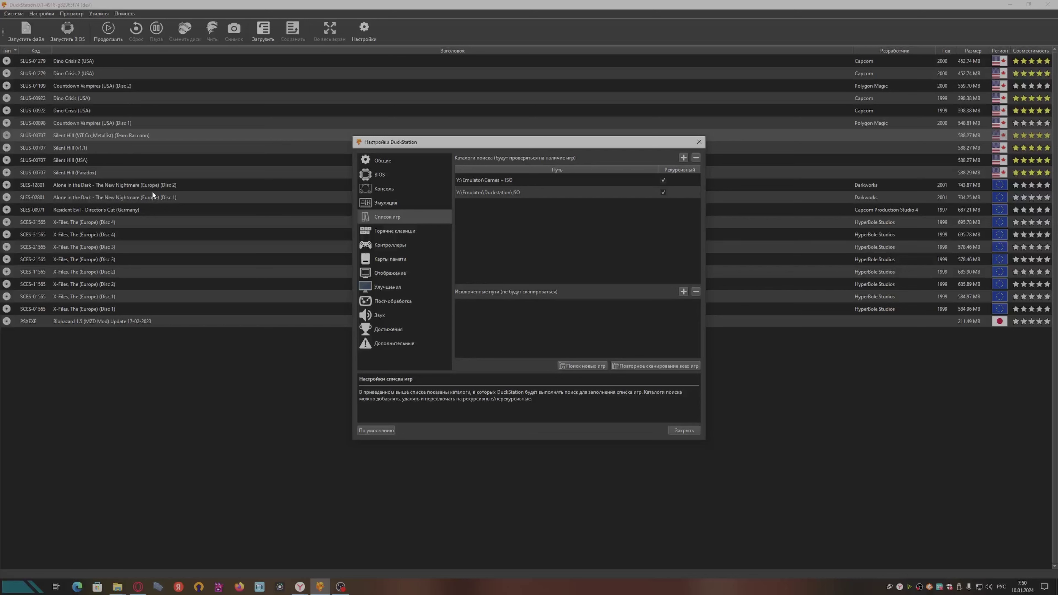
click(156, 271)
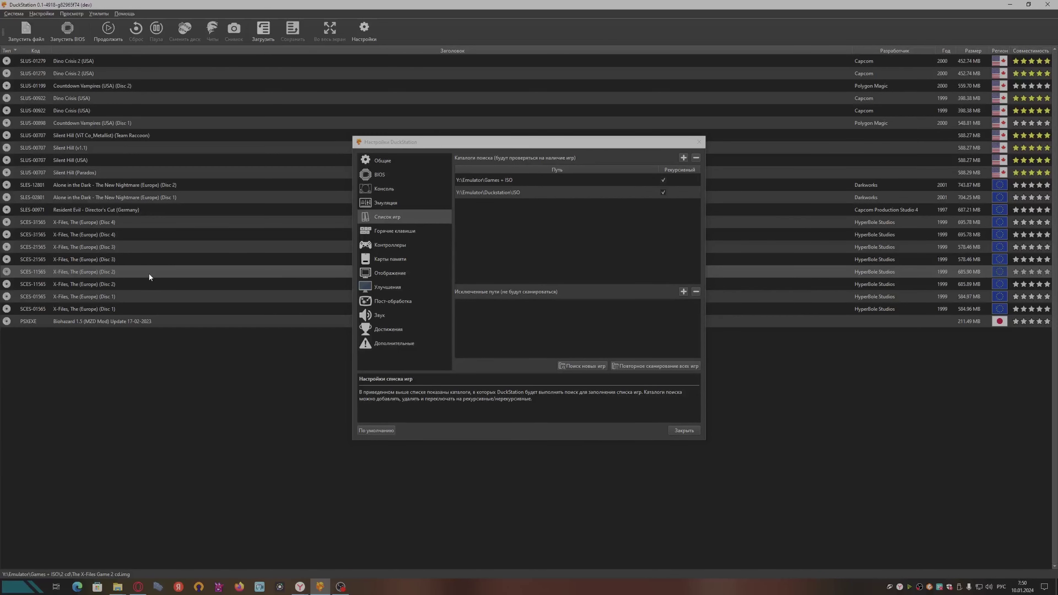
click(544, 233)
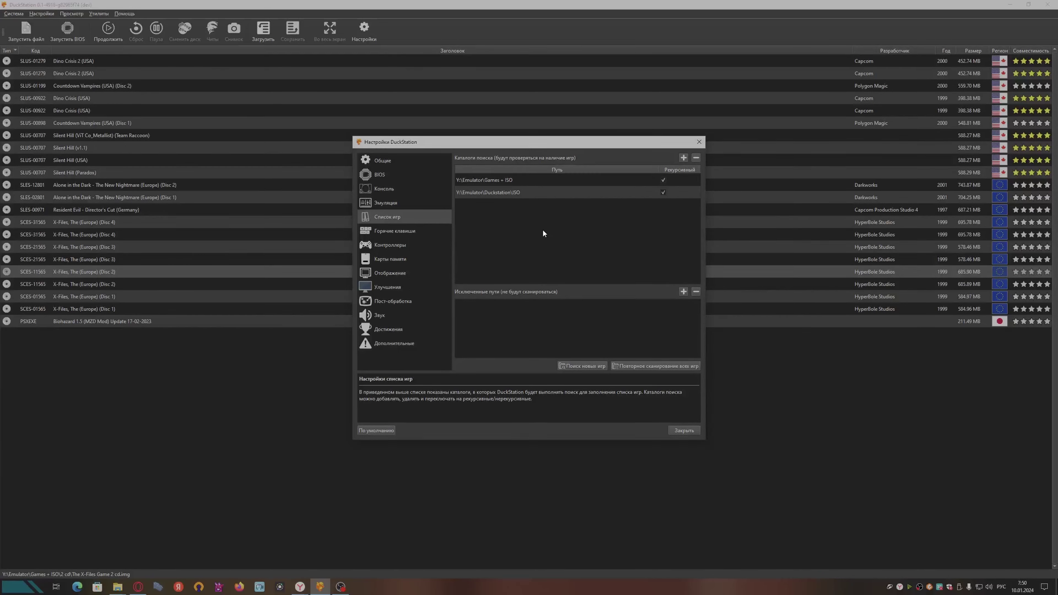
Step: Review the general and system hotkeys, checking the rewind binding against the rewind option in the emulation settings
click(400, 232)
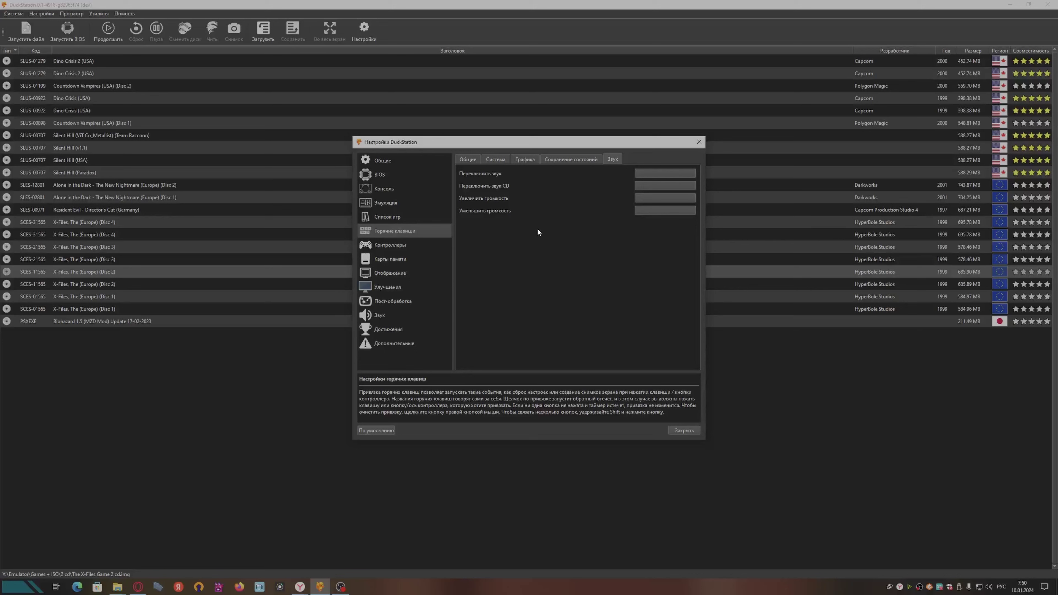
click(466, 160)
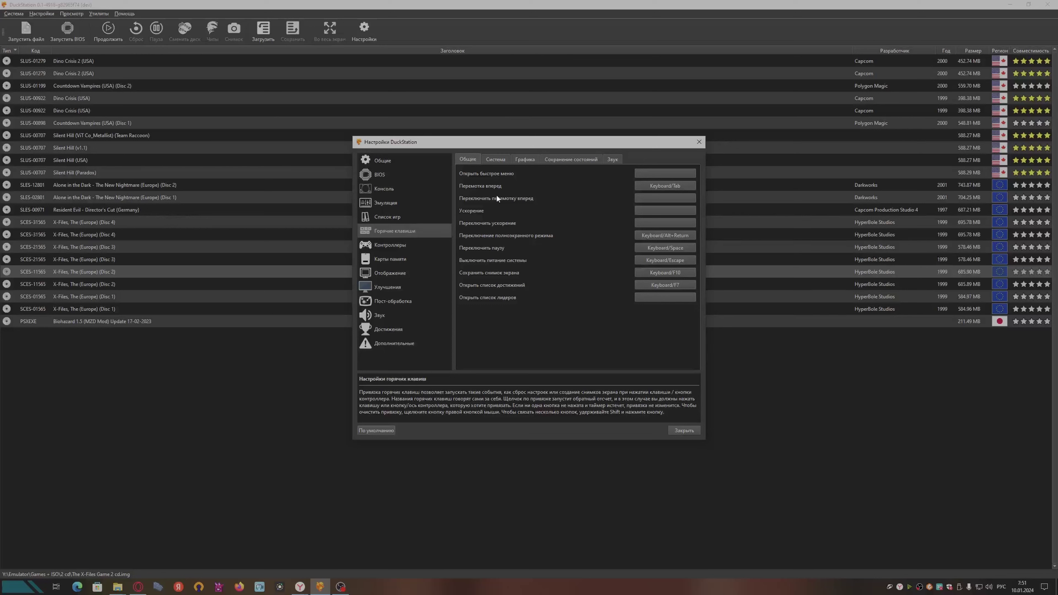
click(496, 159)
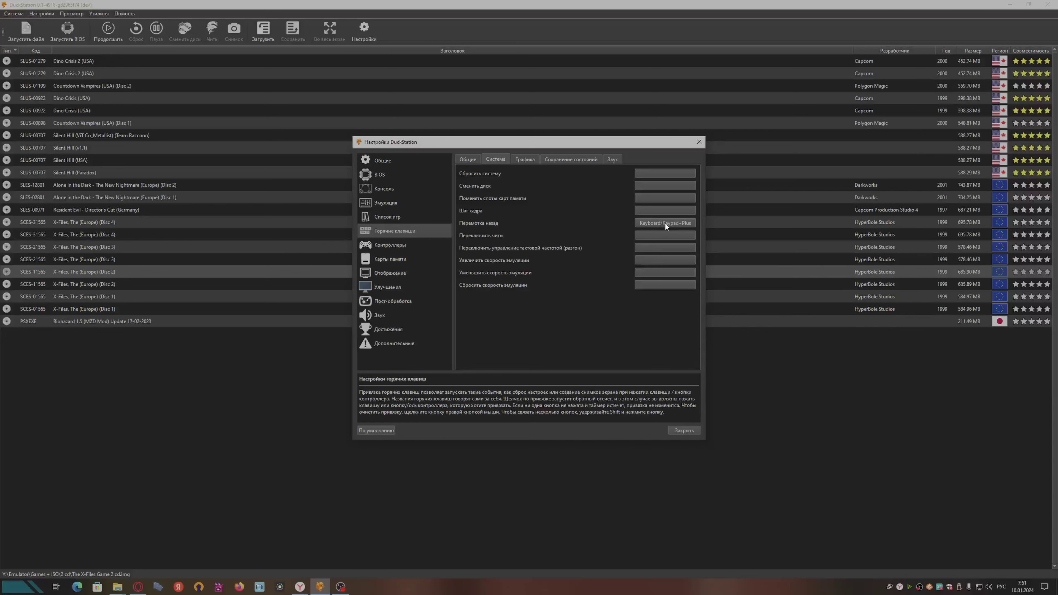
click(407, 202)
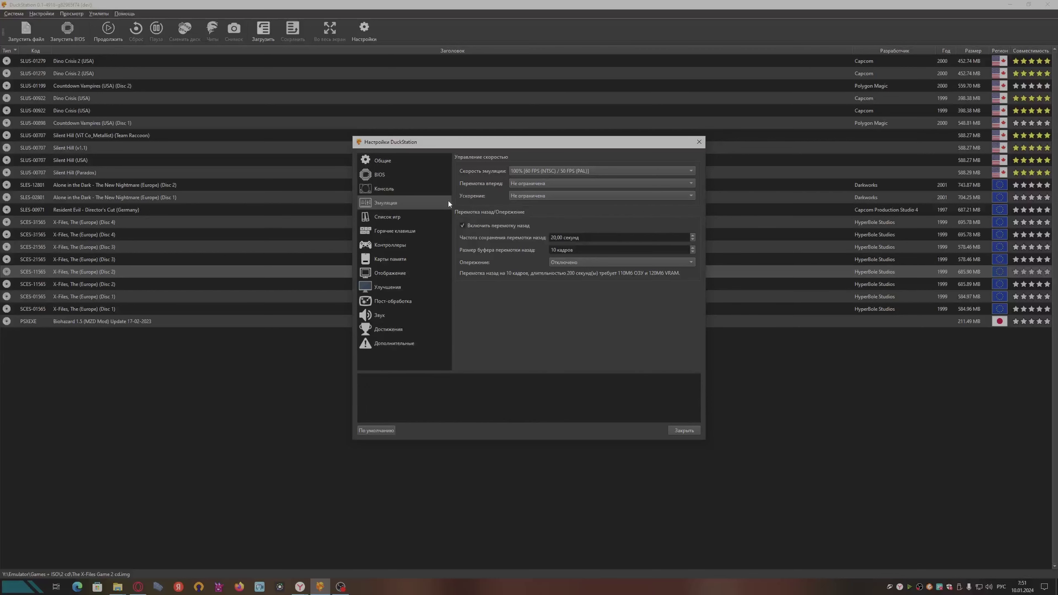
mouse_move(565, 225)
click(407, 231)
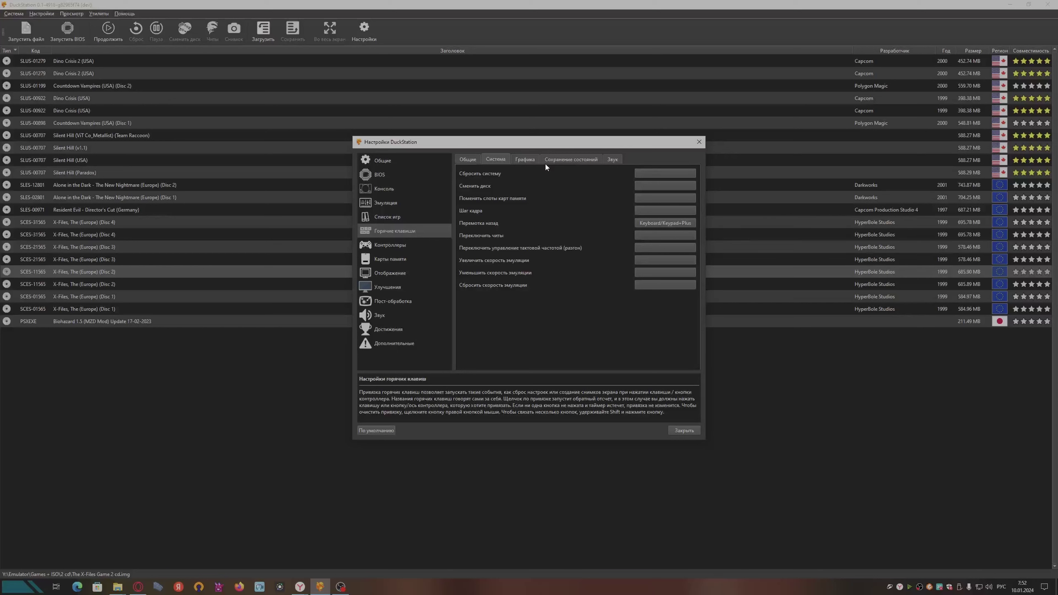
Step: Review the graphics, save state and sound hotkeys, looking at the rewind option in the emulation settings in between
click(532, 160)
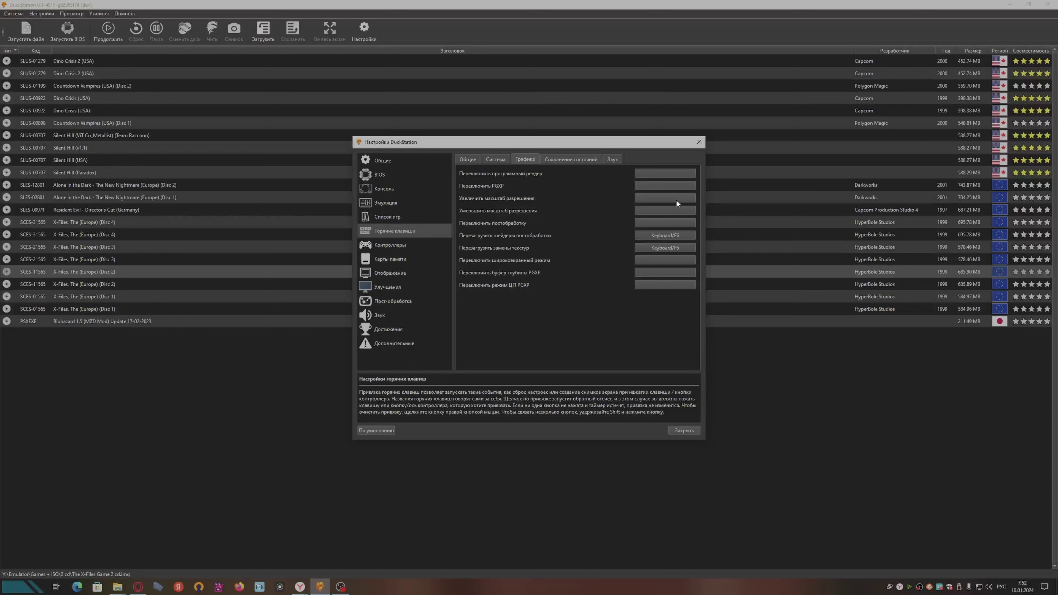
click(587, 159)
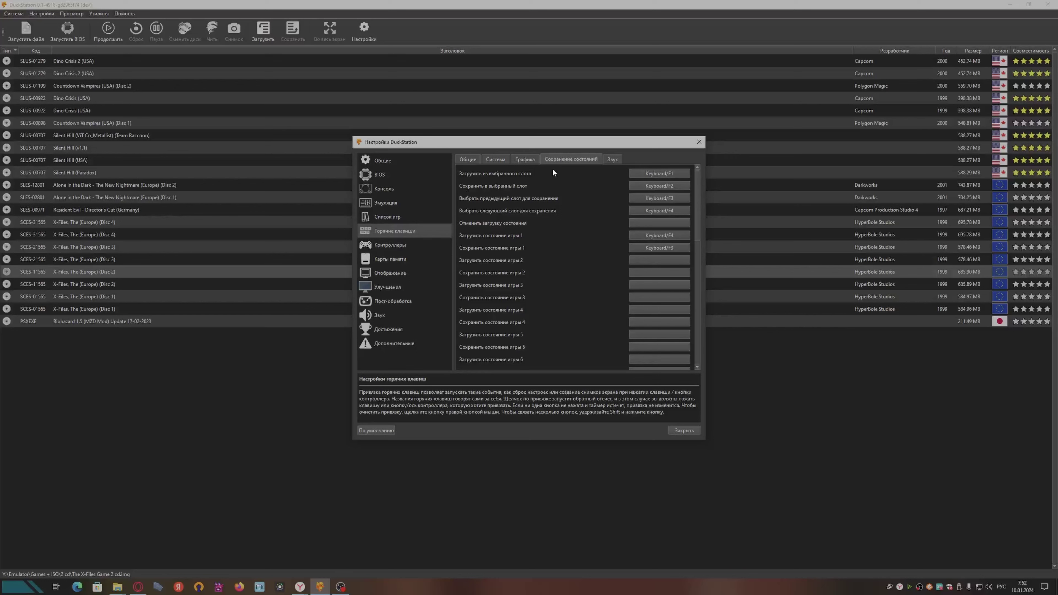
click(527, 161)
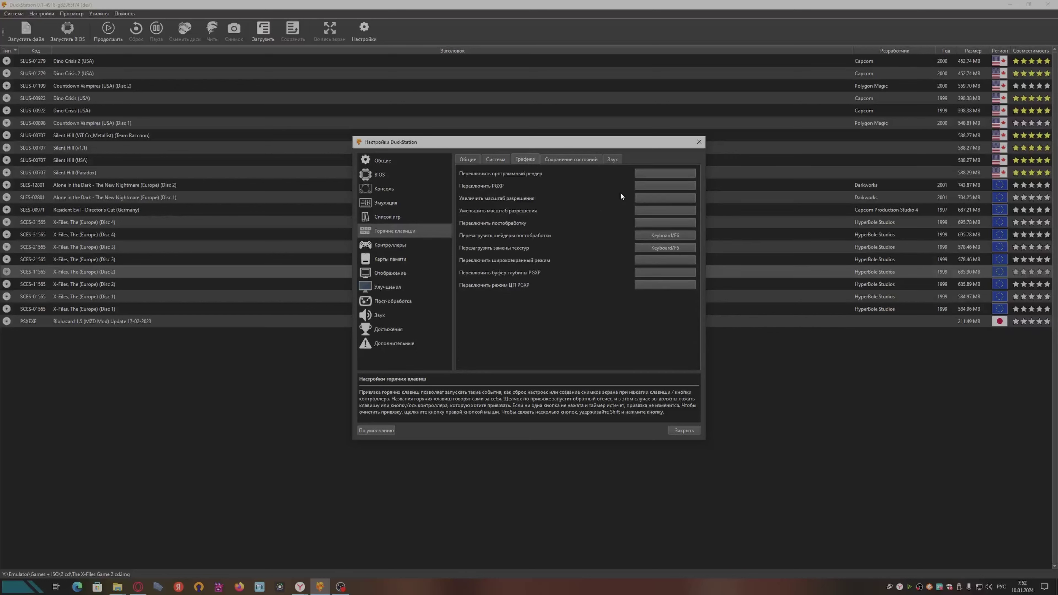
click(402, 204)
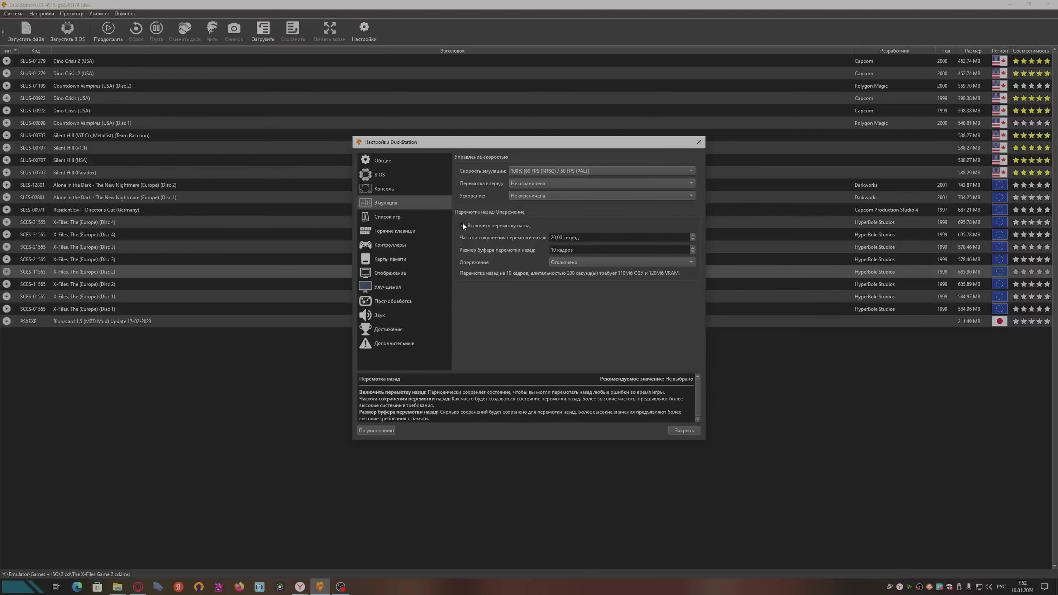
click(402, 231)
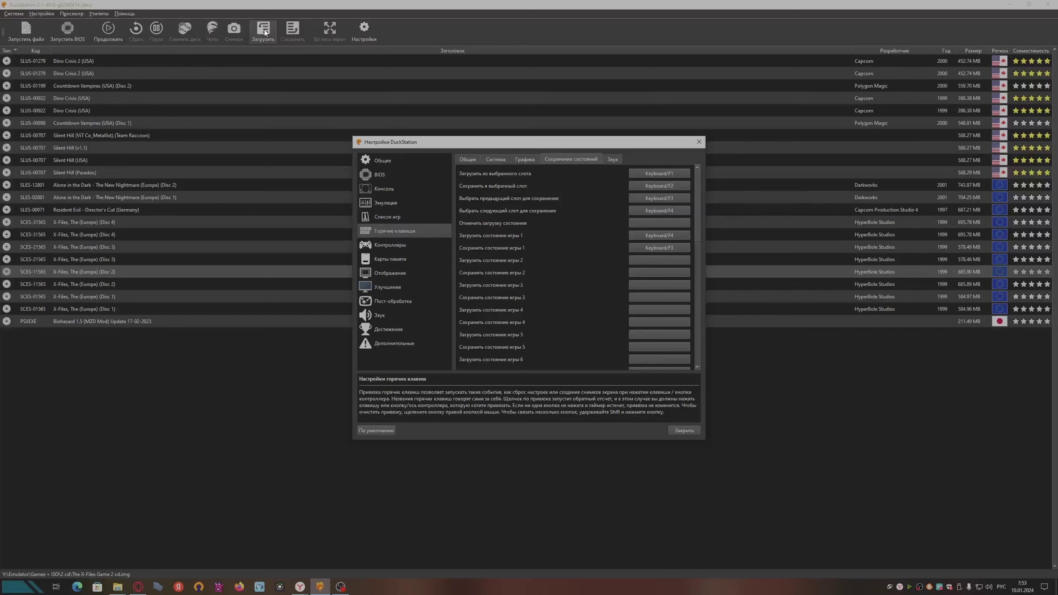
click(612, 160)
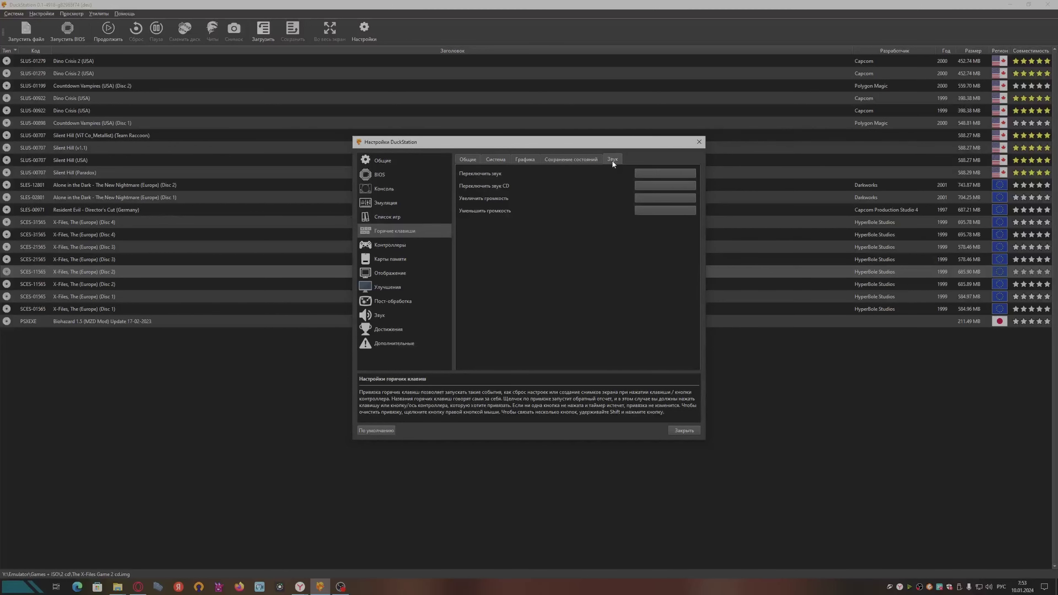
Step: In the controller settings, review the controller type choices for port 1, keeping Аналоговый контроллер (DualShock)
click(388, 248)
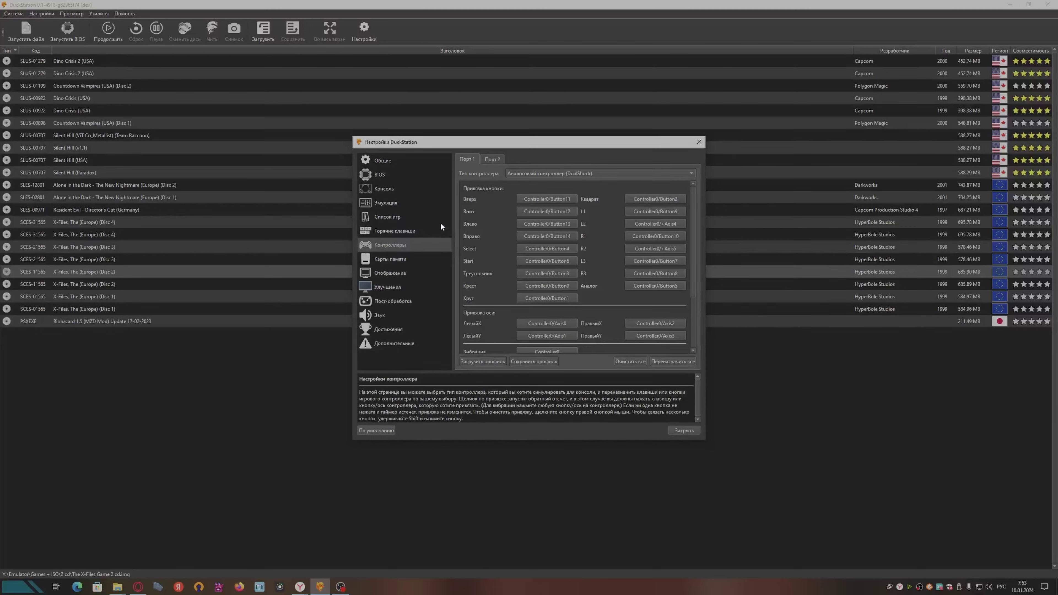
click(578, 174)
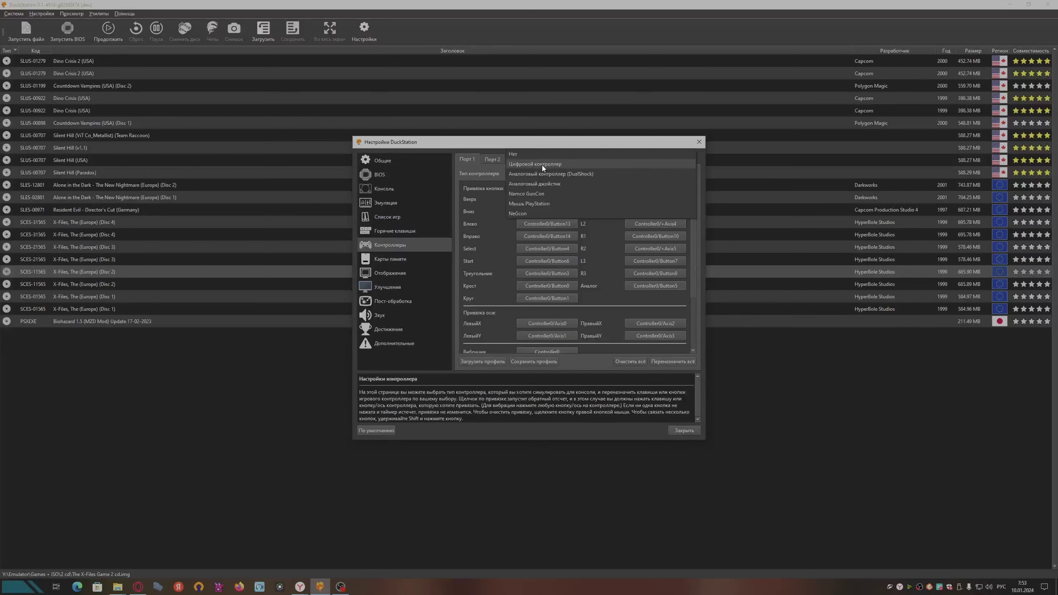
click(561, 173)
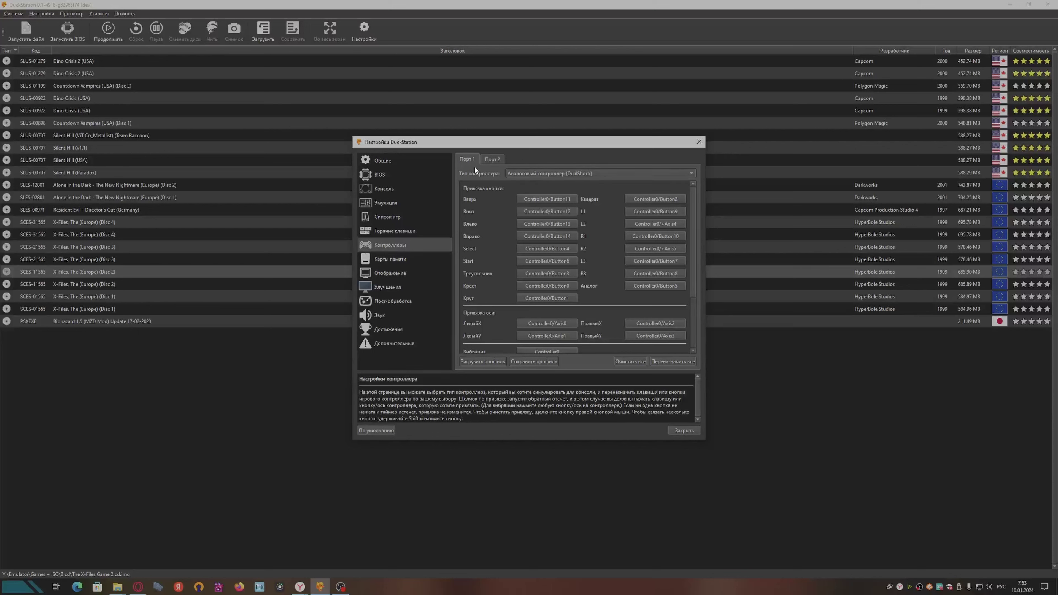
Step: Review the controller backend choices in the general settings, keeping XInput, and the profile saving choices in the controller settings
click(383, 162)
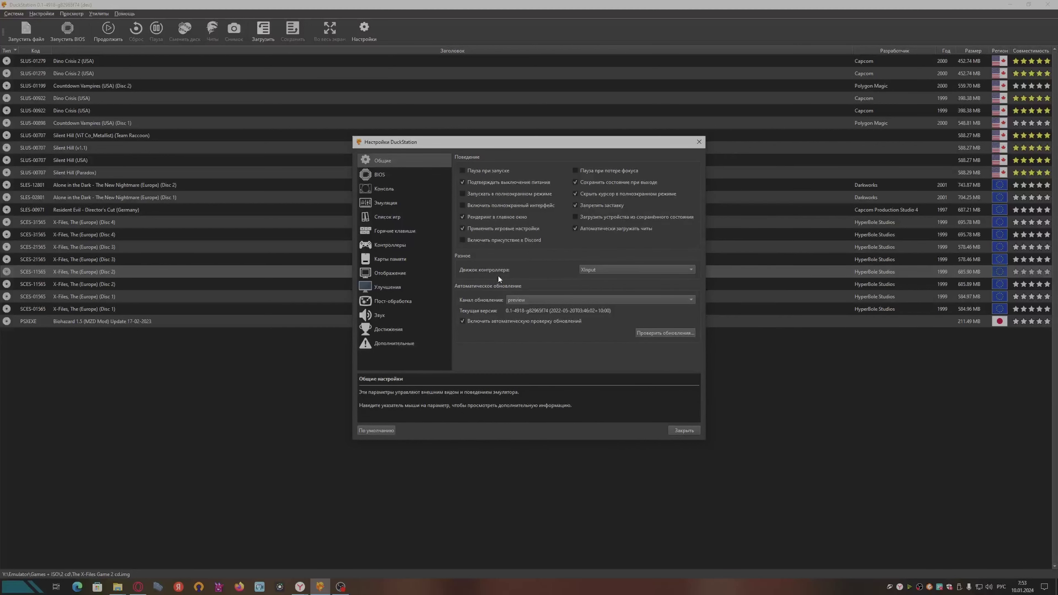
click(608, 270)
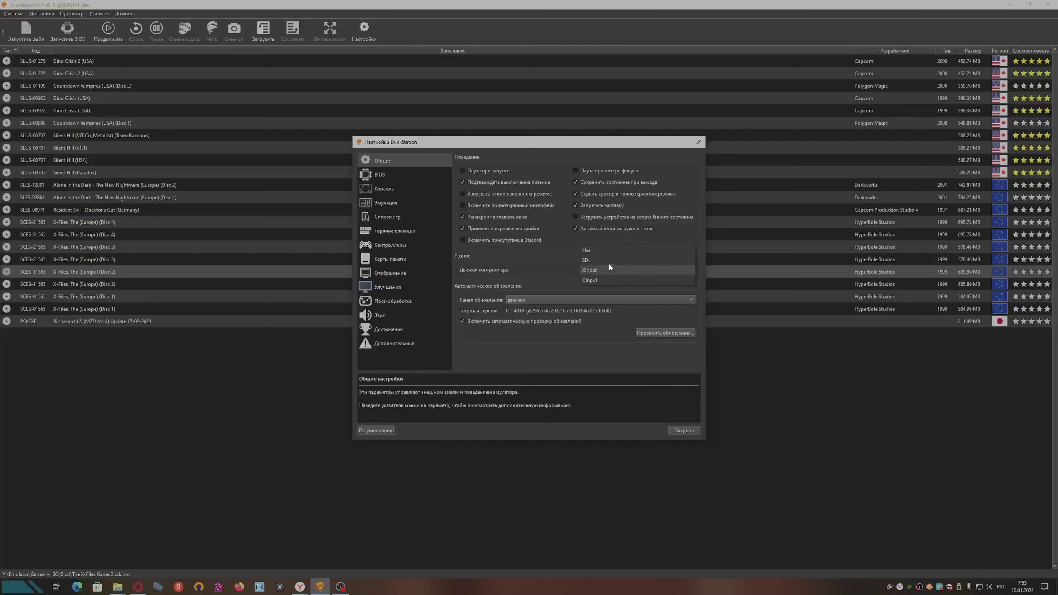
click(416, 247)
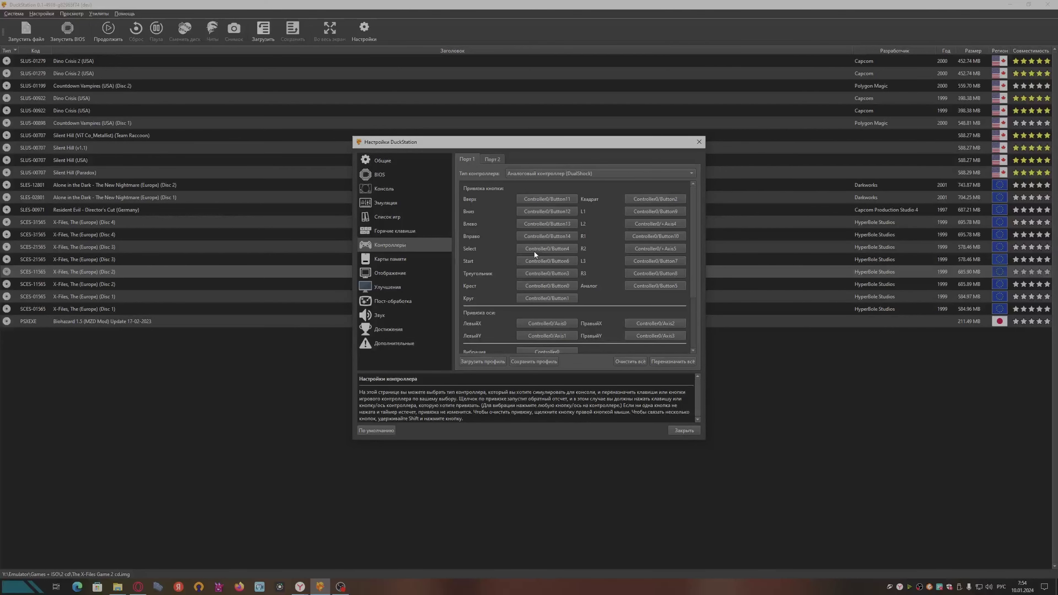
click(532, 361)
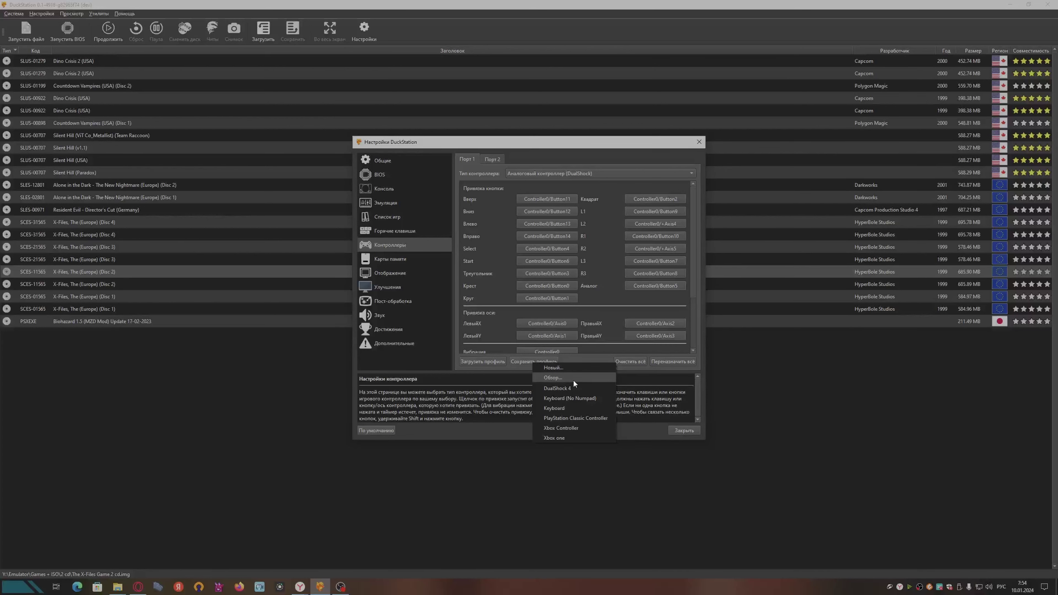
click(431, 358)
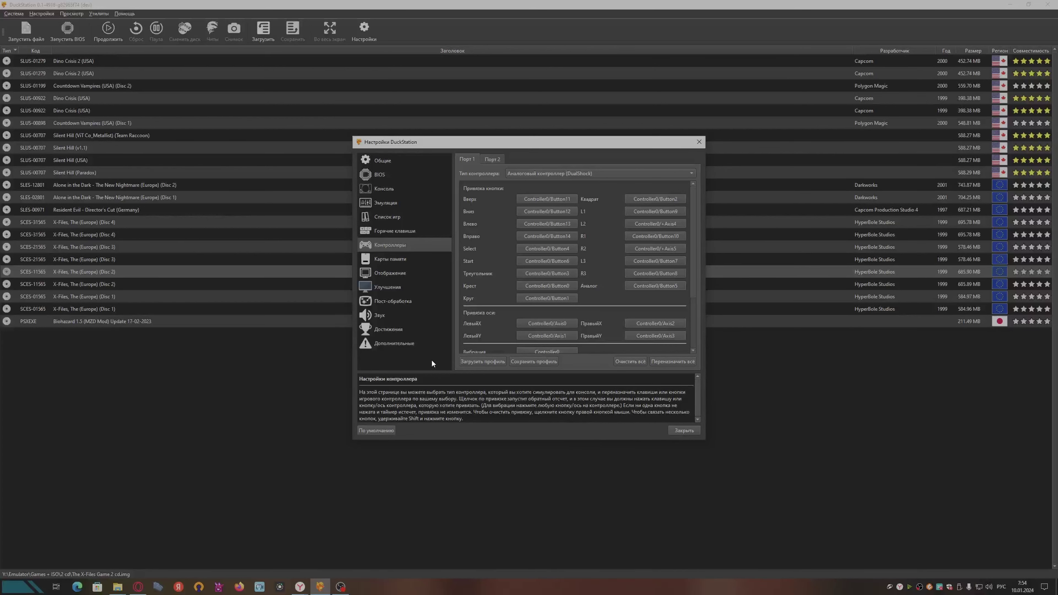
Step: In the memory card settings, review the type choices for cards 1 and 2, keeping Отдельная карта для каждой игры (название игры) for both
click(407, 261)
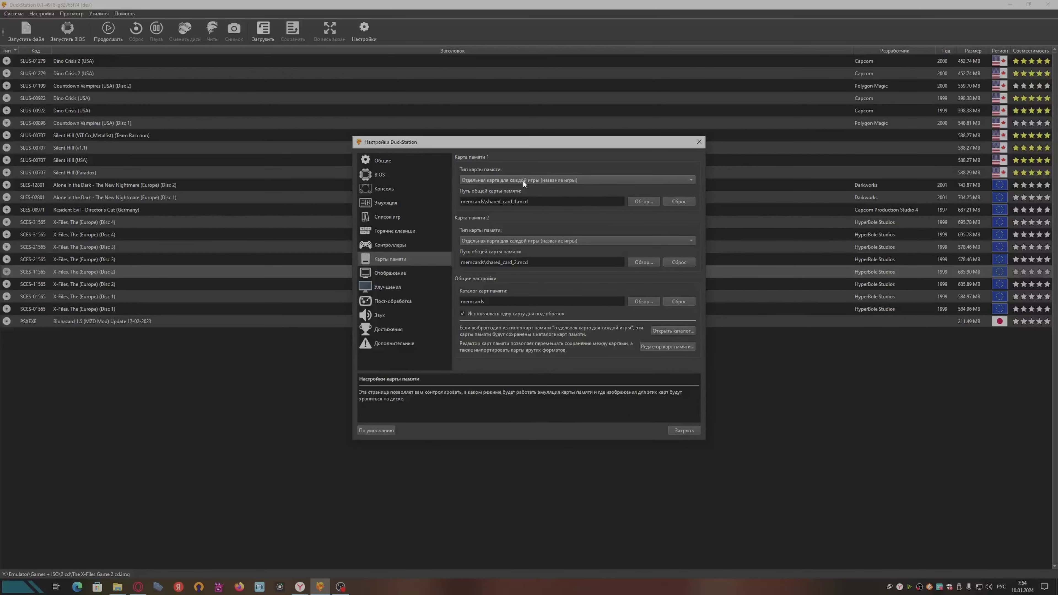
click(545, 181)
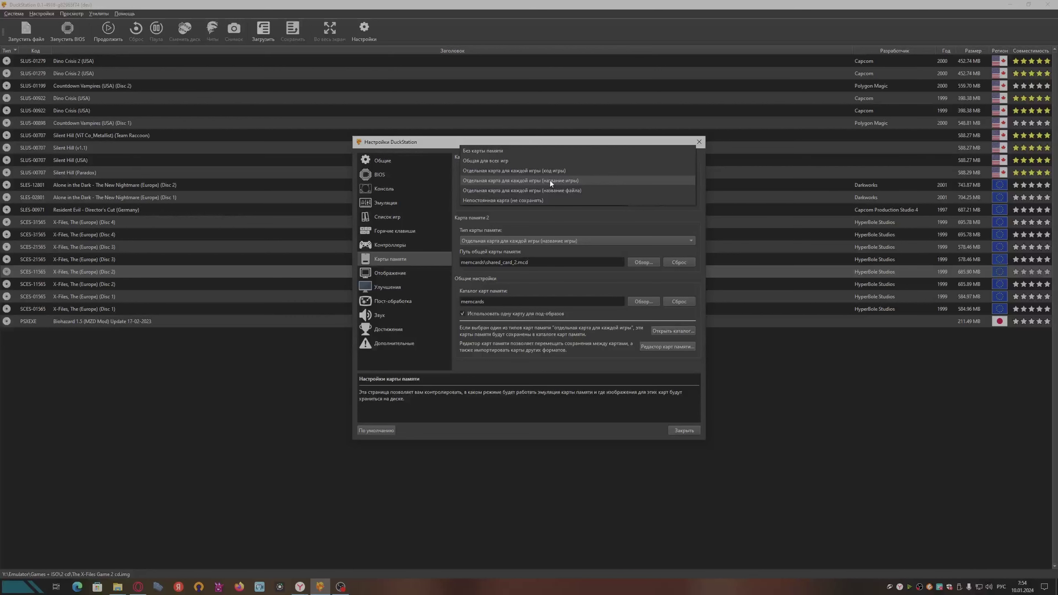
click(568, 180)
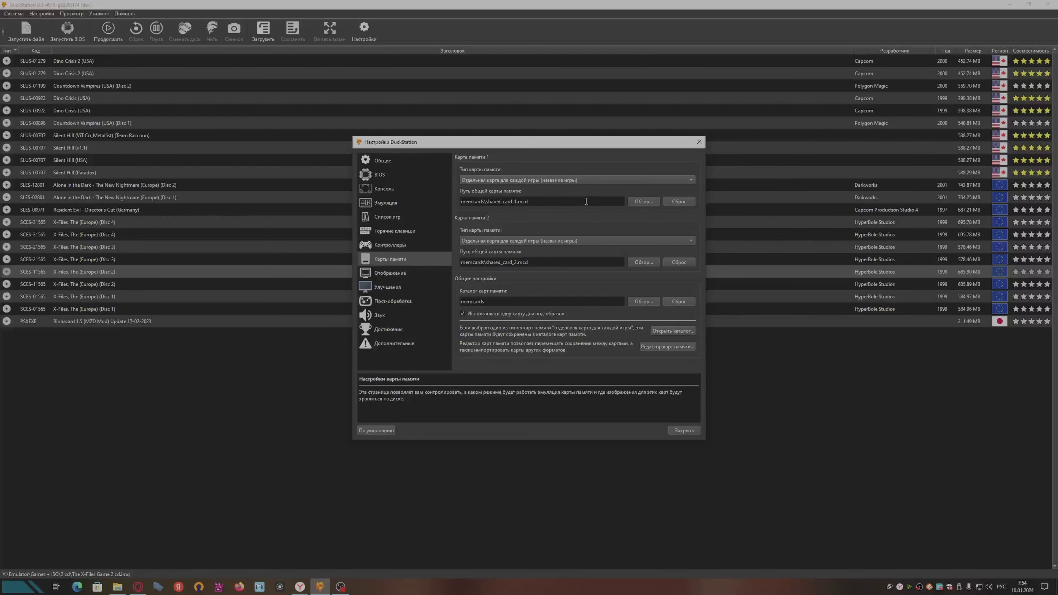
click(545, 241)
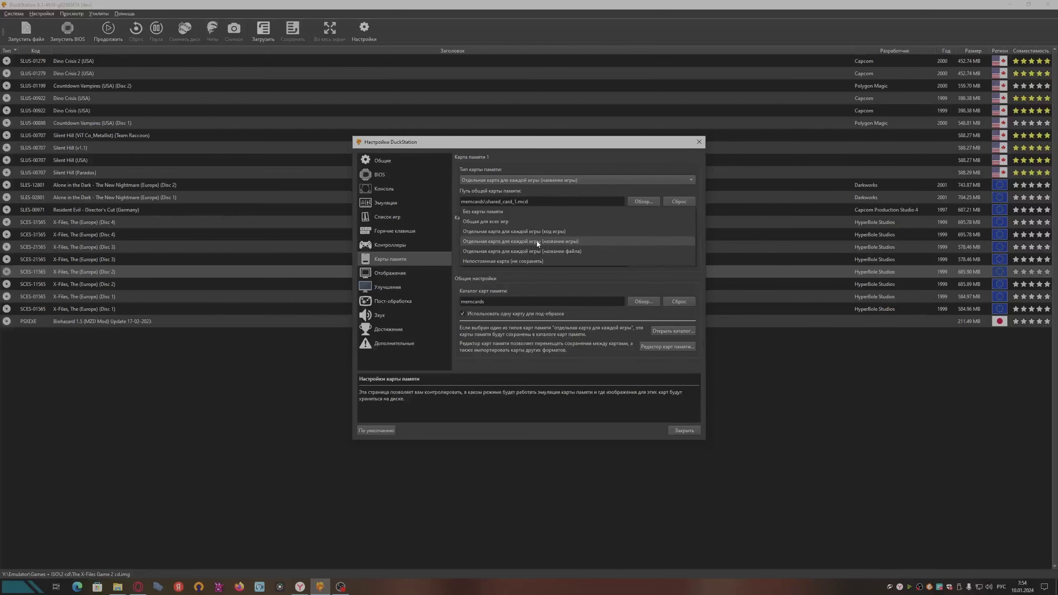
click(513, 242)
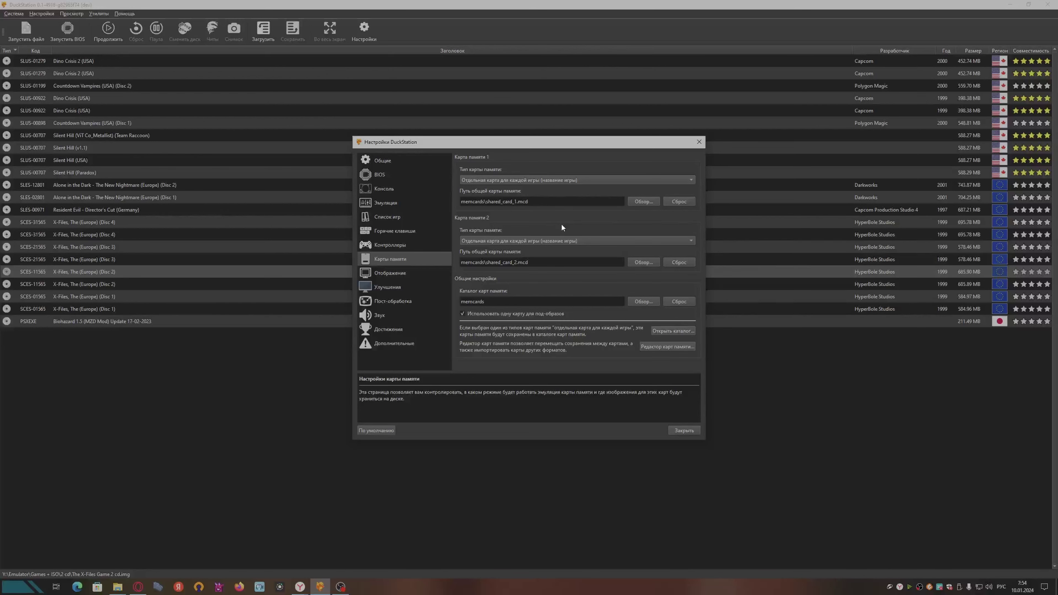
Step: Examine the folder selection for the memory card directory, keeping memcards
click(546, 262)
click(643, 301)
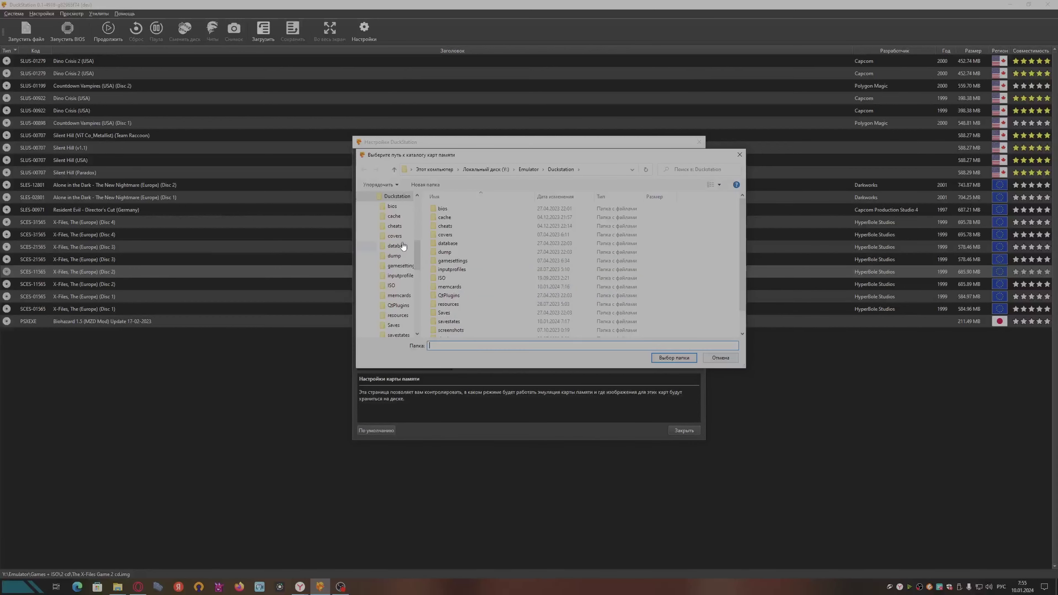
click(718, 359)
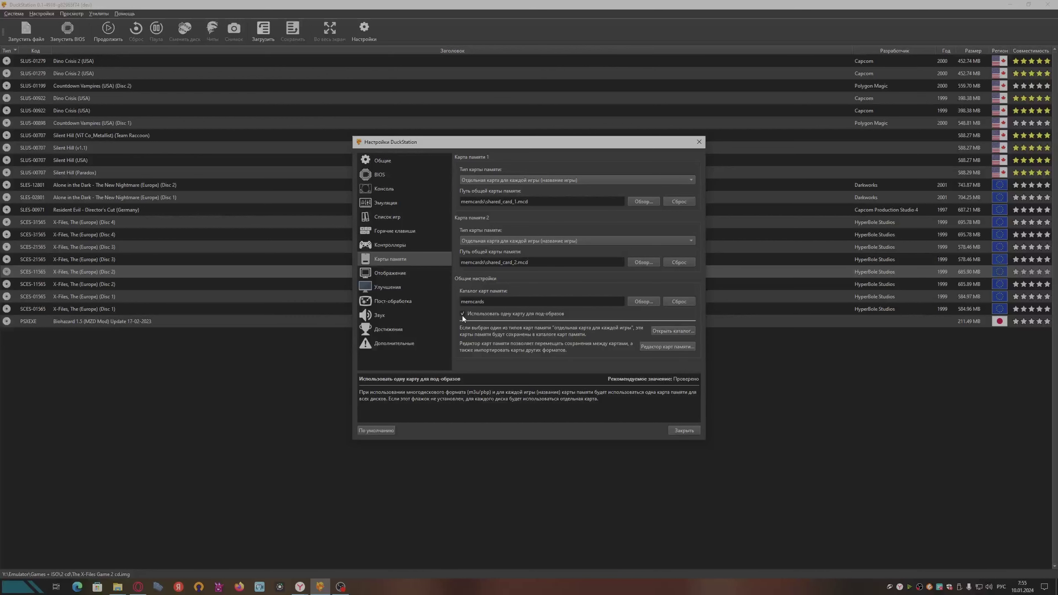
Step: Return to the memory card settings and check the option Использовать одну карту для под-образов
click(387, 274)
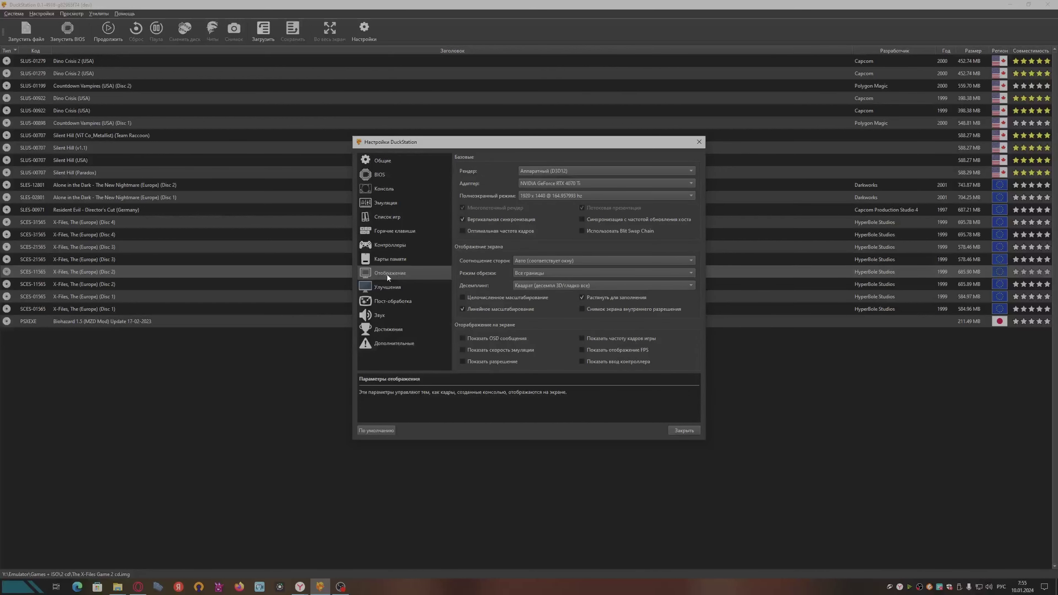
click(394, 261)
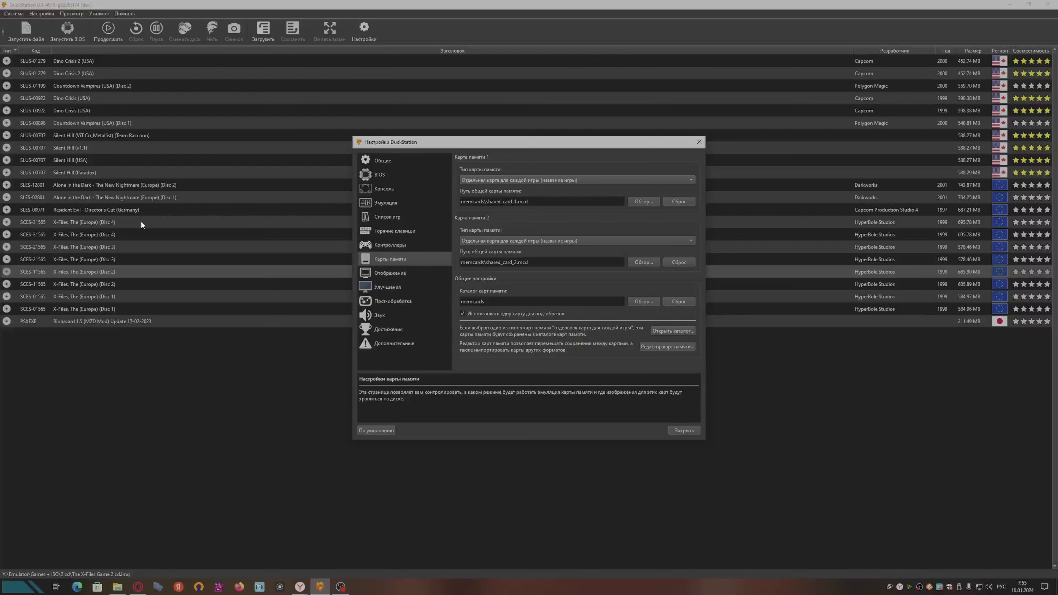
mouse_move(486, 315)
Step: In the display settings, set the fullscreen mode to 1920 x 1080 @ 60.000000 hz
click(410, 272)
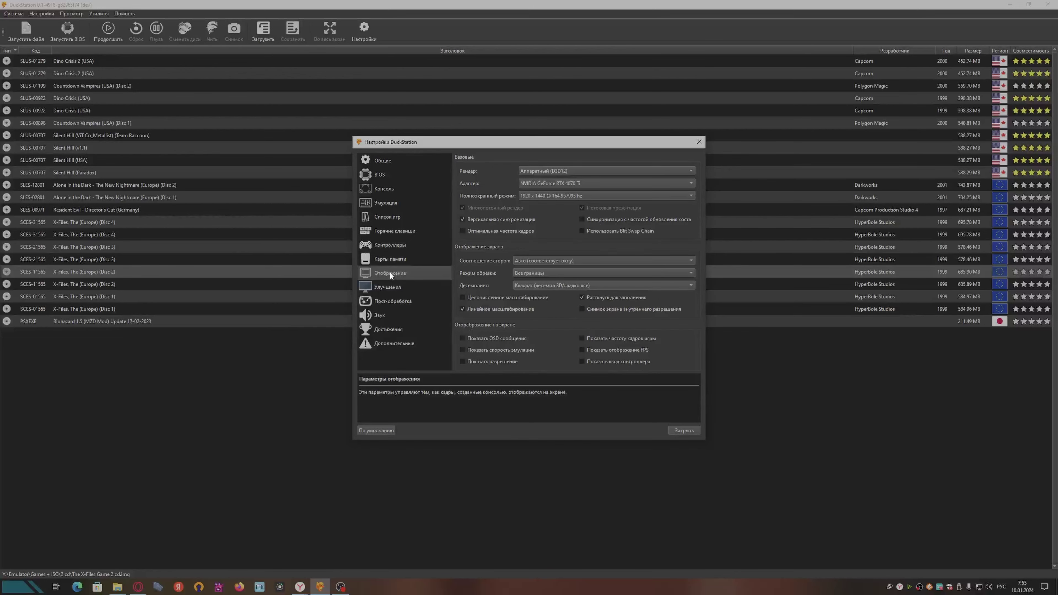
mouse_move(618, 169)
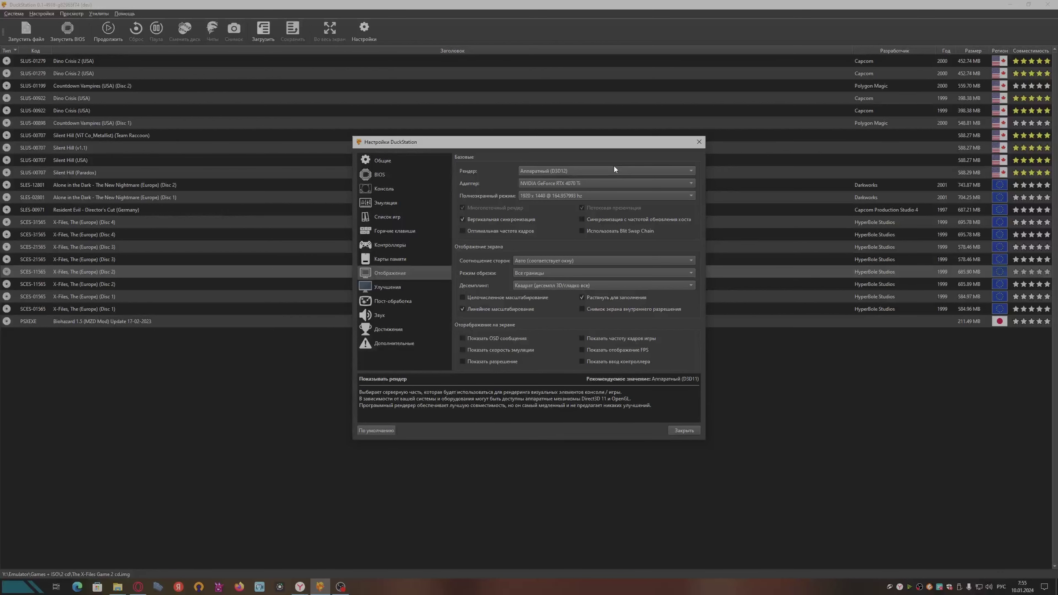
click(603, 196)
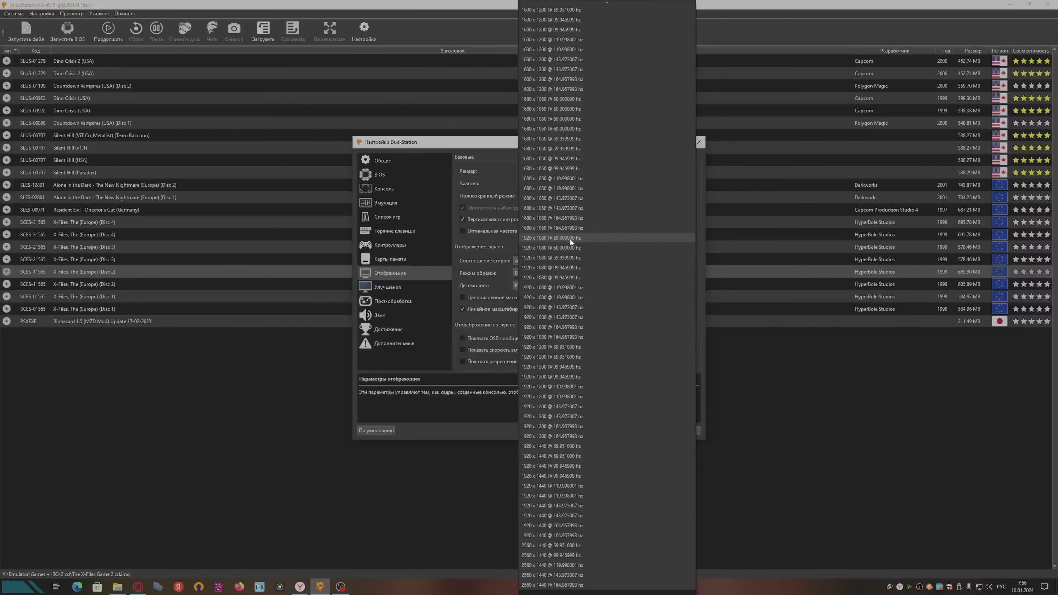
click(572, 248)
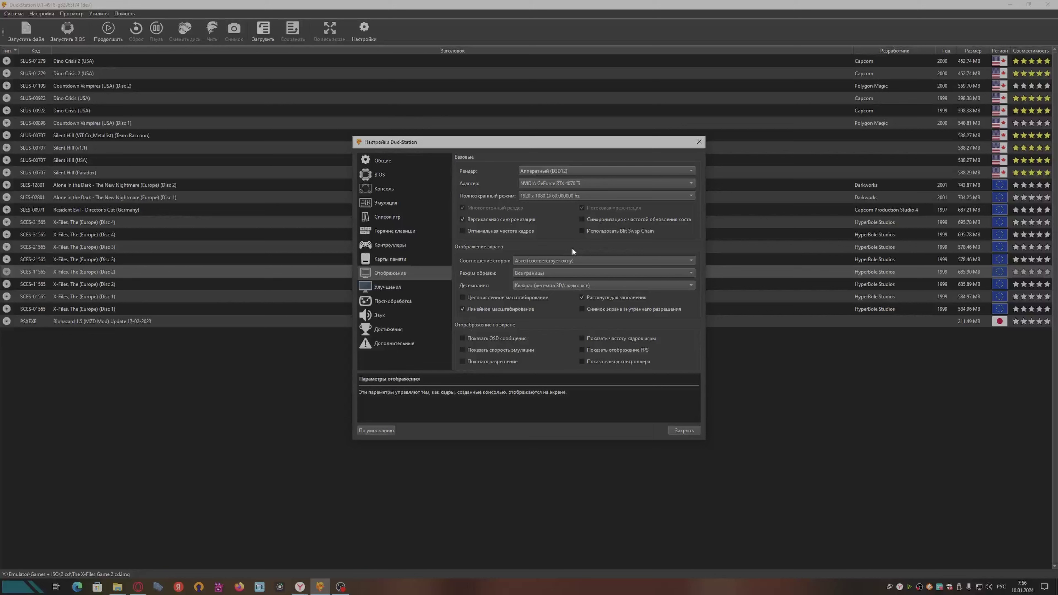
click(549, 194)
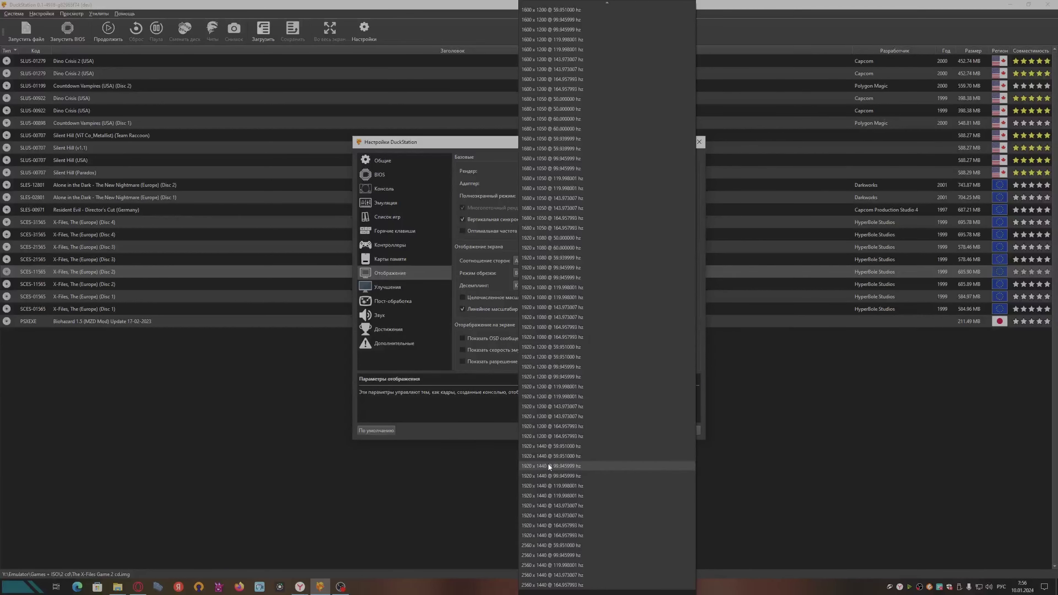
click(465, 408)
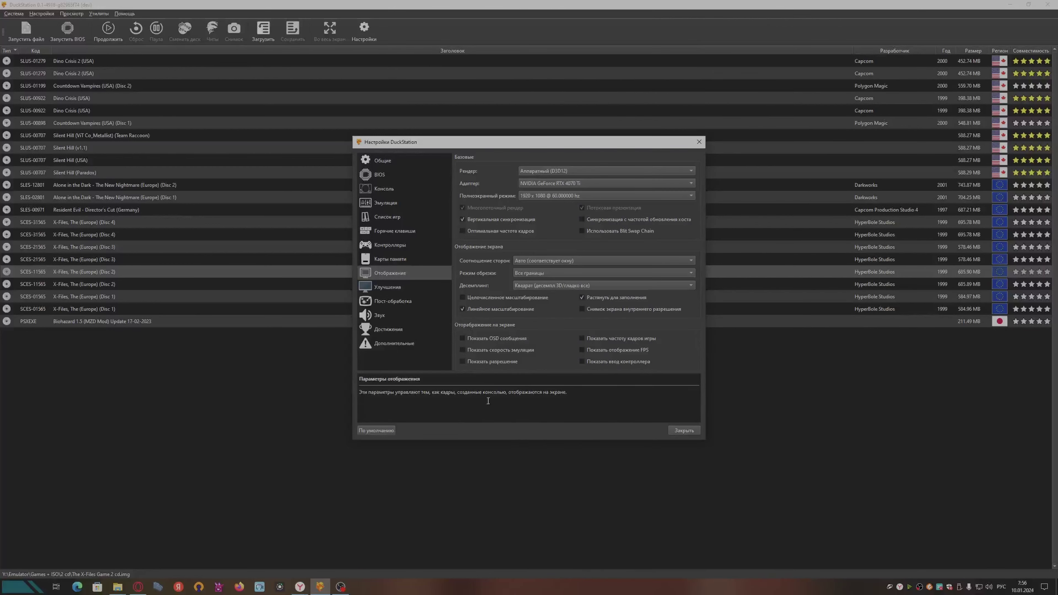
Step: Review the graphics adapter choices in the display settings, keeping NVIDIA GeForce RTX 4070 Ti
mouse_move(578, 183)
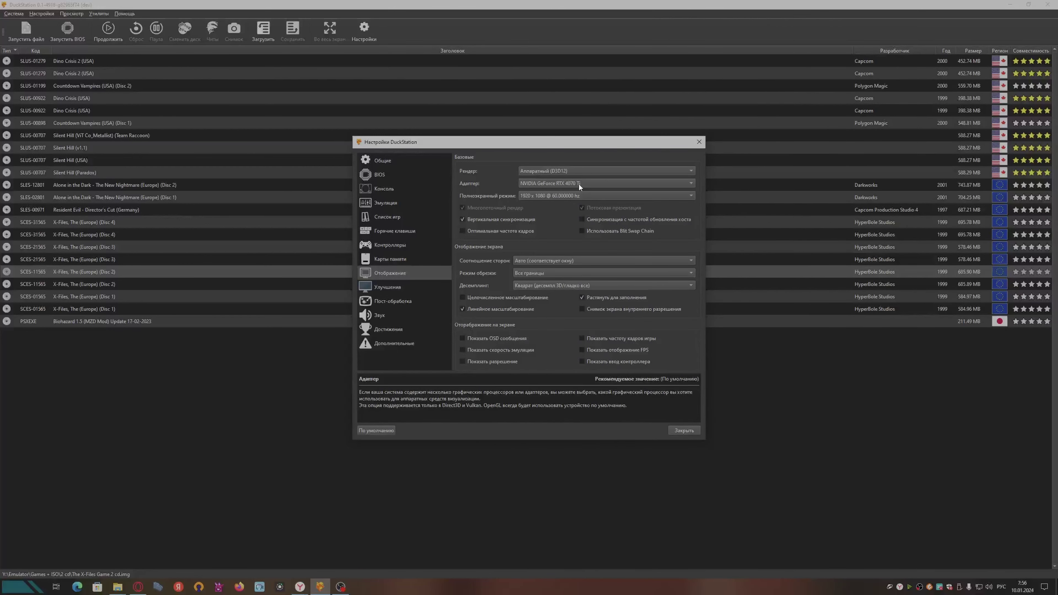
click(579, 184)
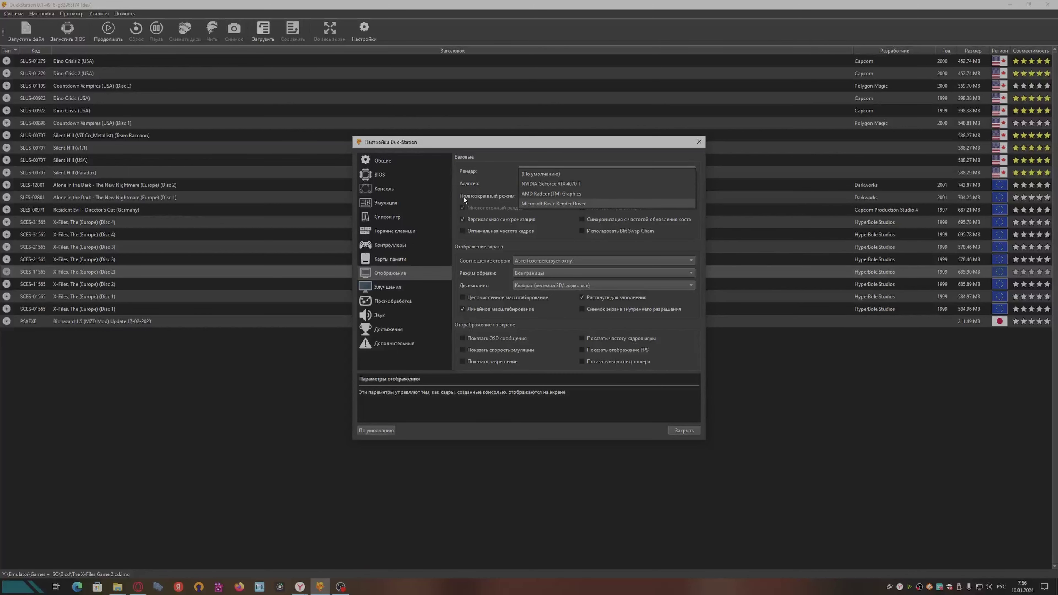
click(487, 188)
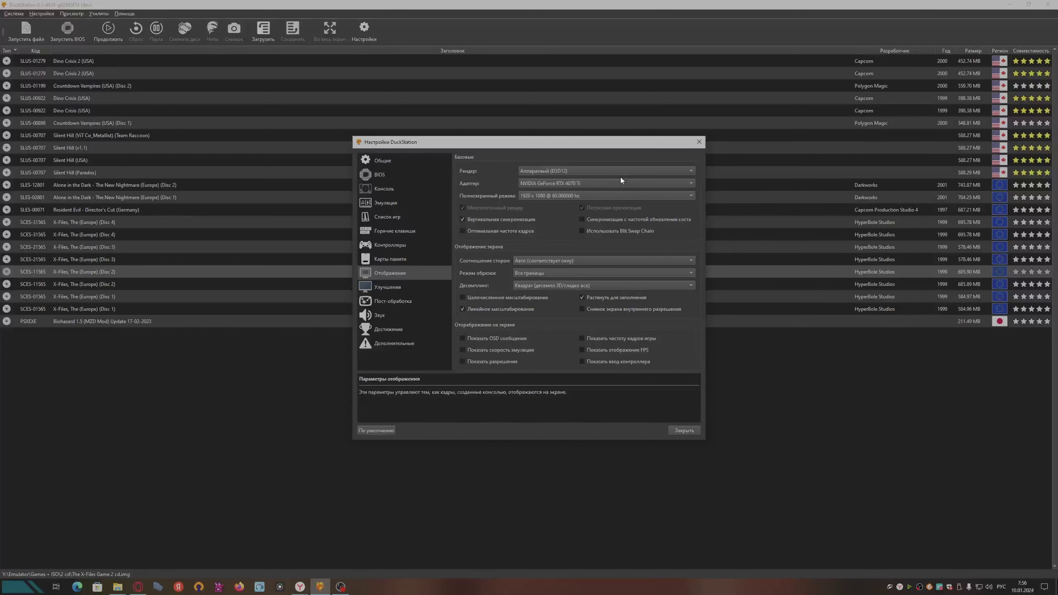
click(570, 183)
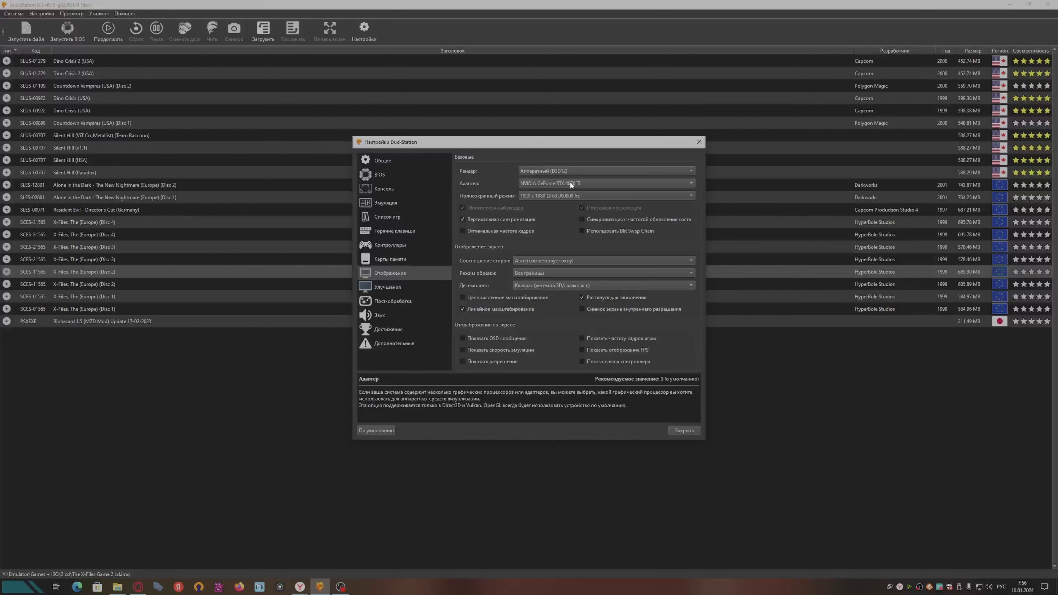
click(570, 183)
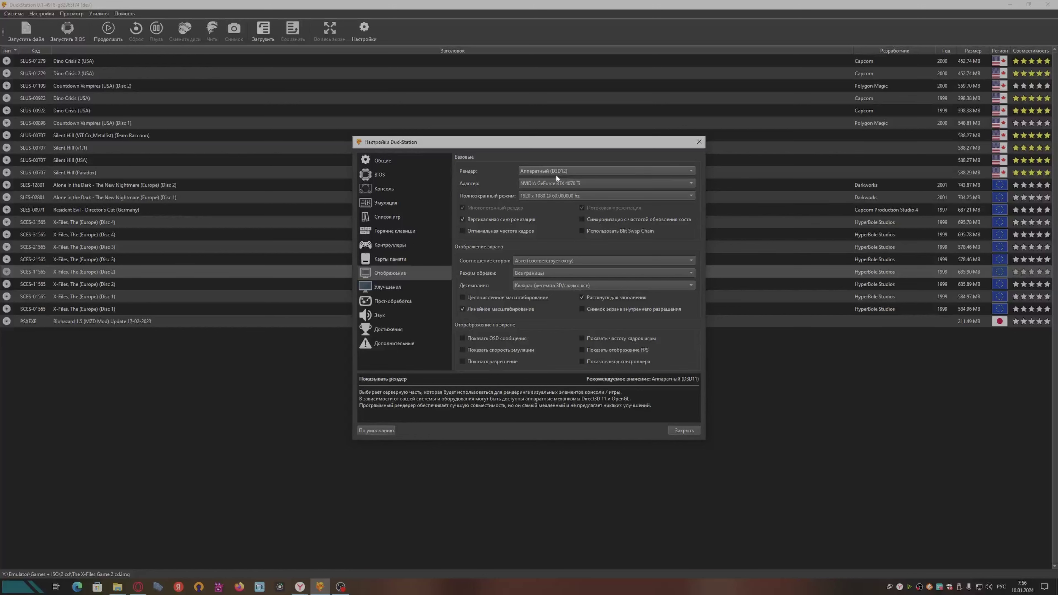
Step: Examine the renderer choices in the display settings, including D3D11, Vulkan, OpenGL and software, keeping Аппаратный (D3D12)
click(581, 171)
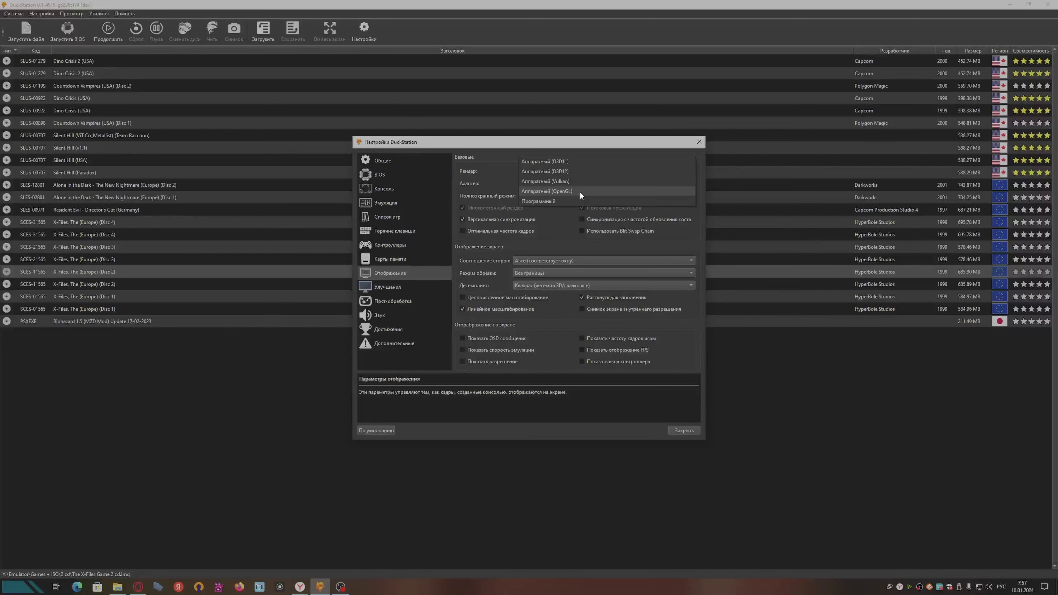
click(491, 158)
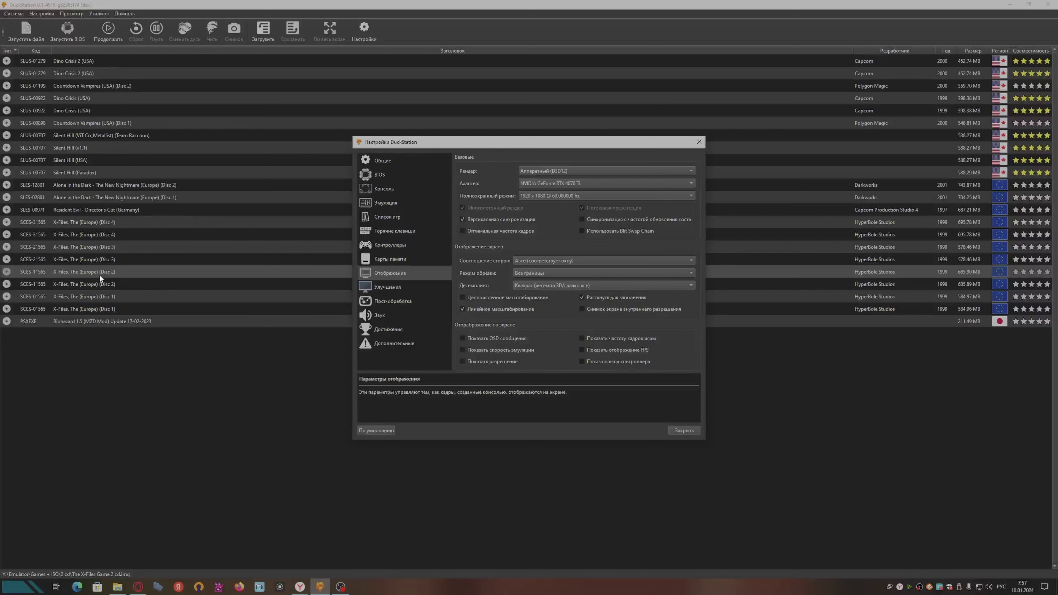
click(540, 171)
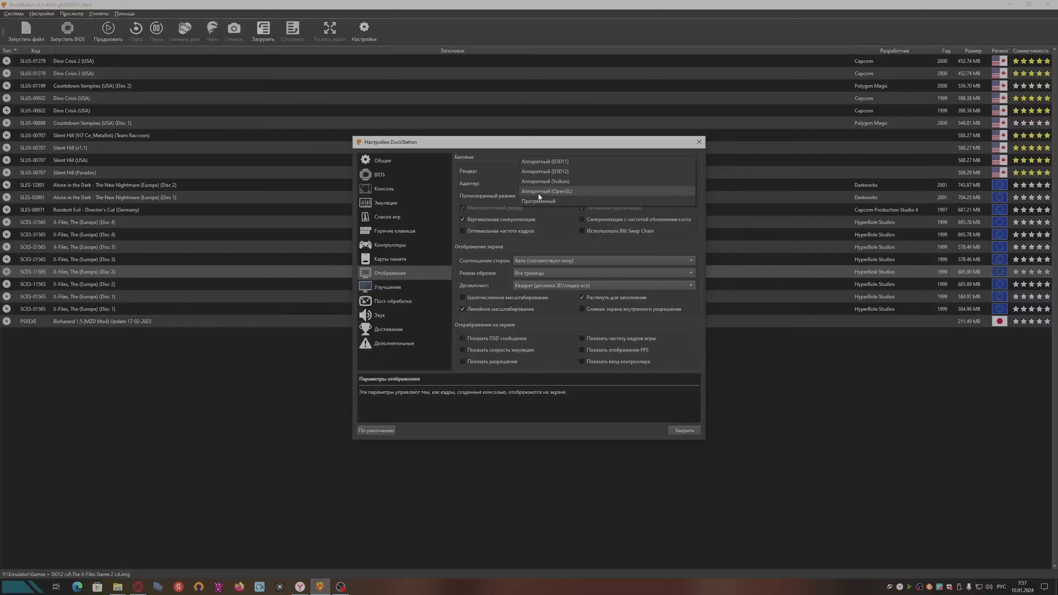
click(486, 152)
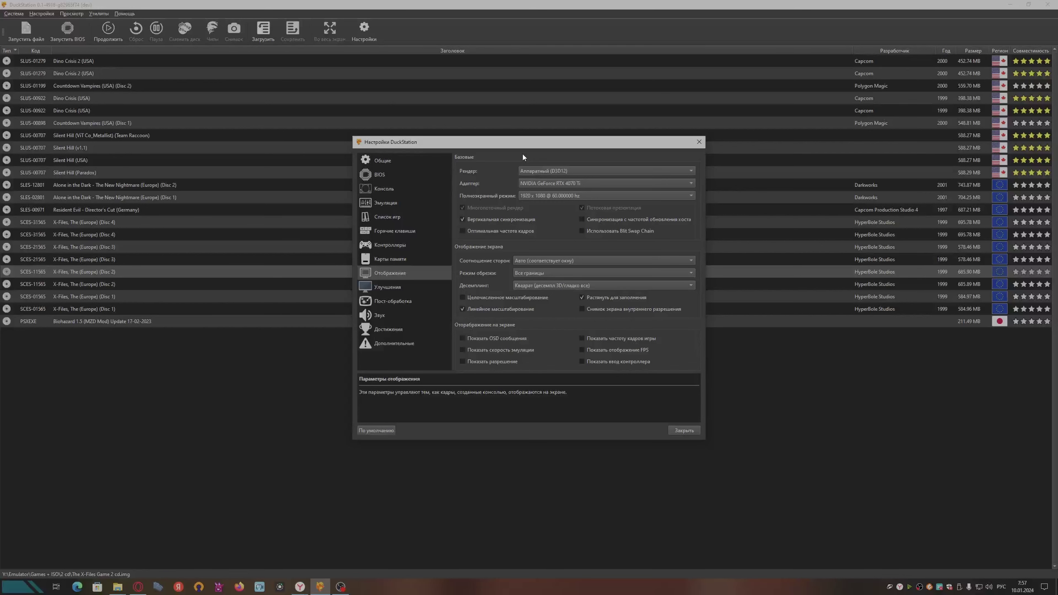
click(542, 169)
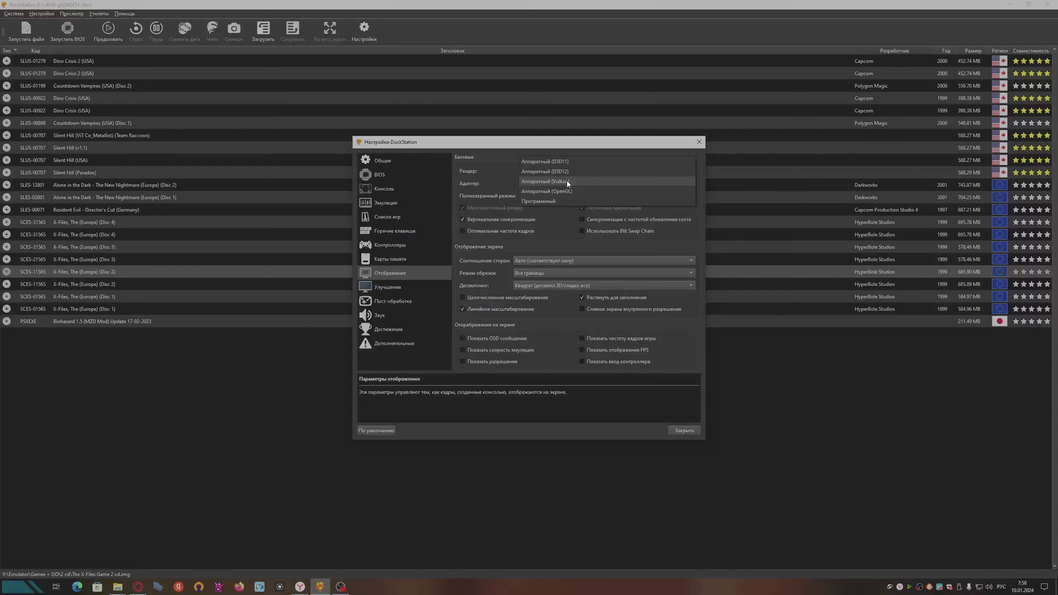
click(557, 171)
click(556, 170)
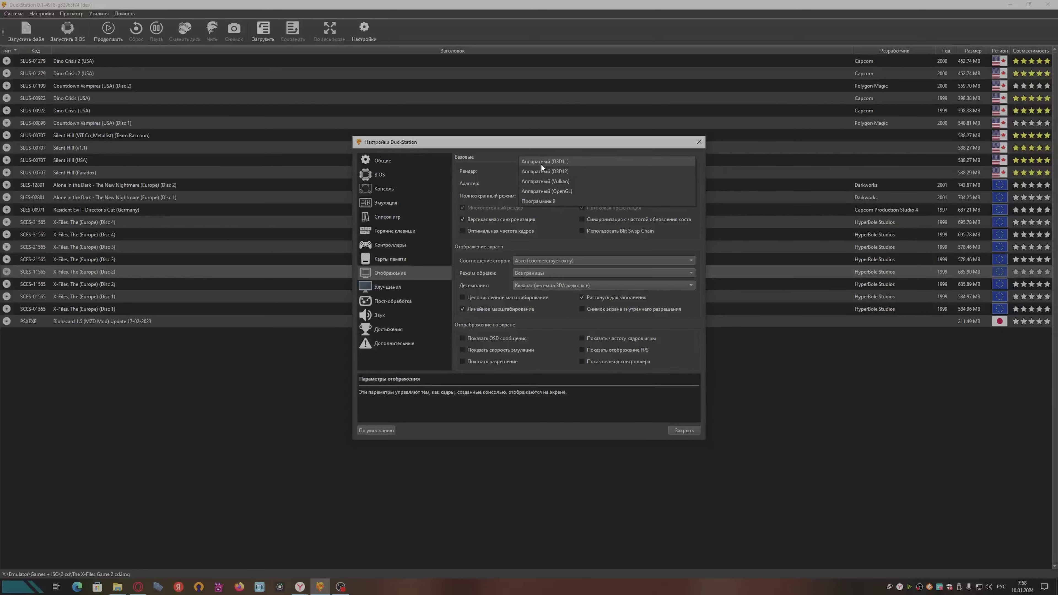
click(566, 172)
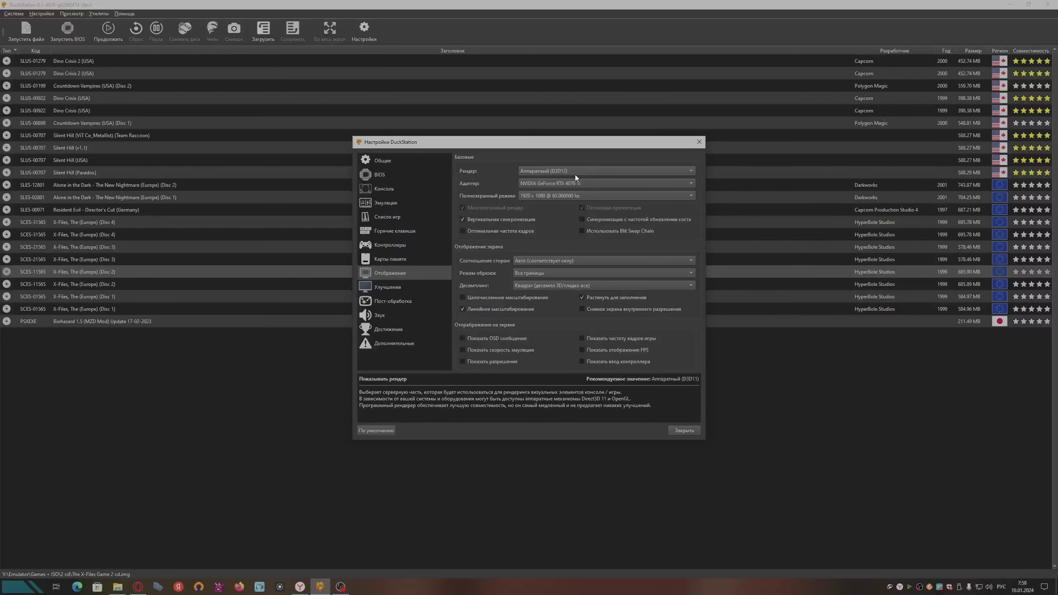
click(564, 170)
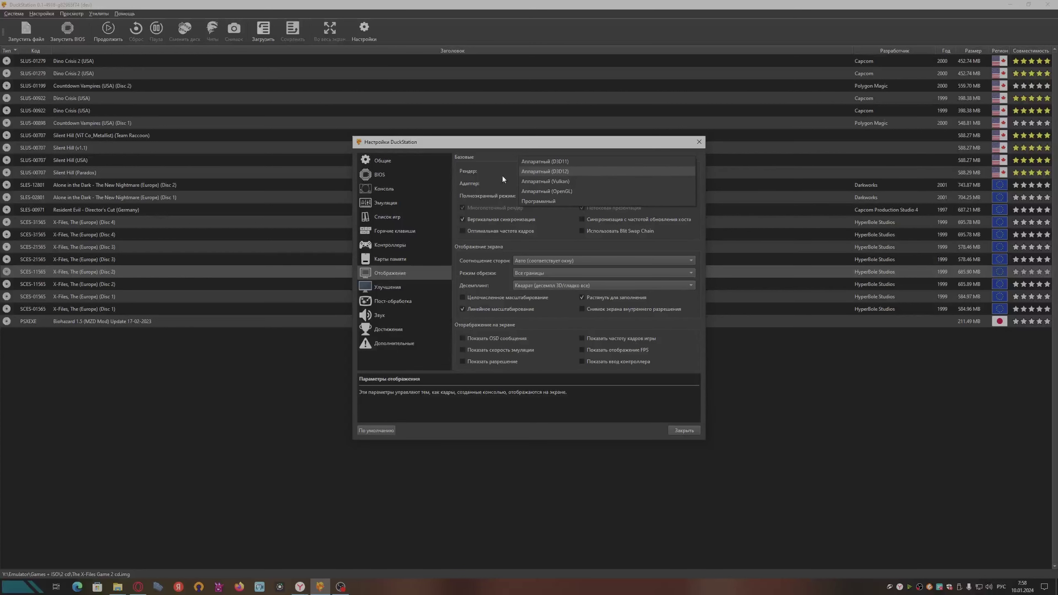
click(578, 171)
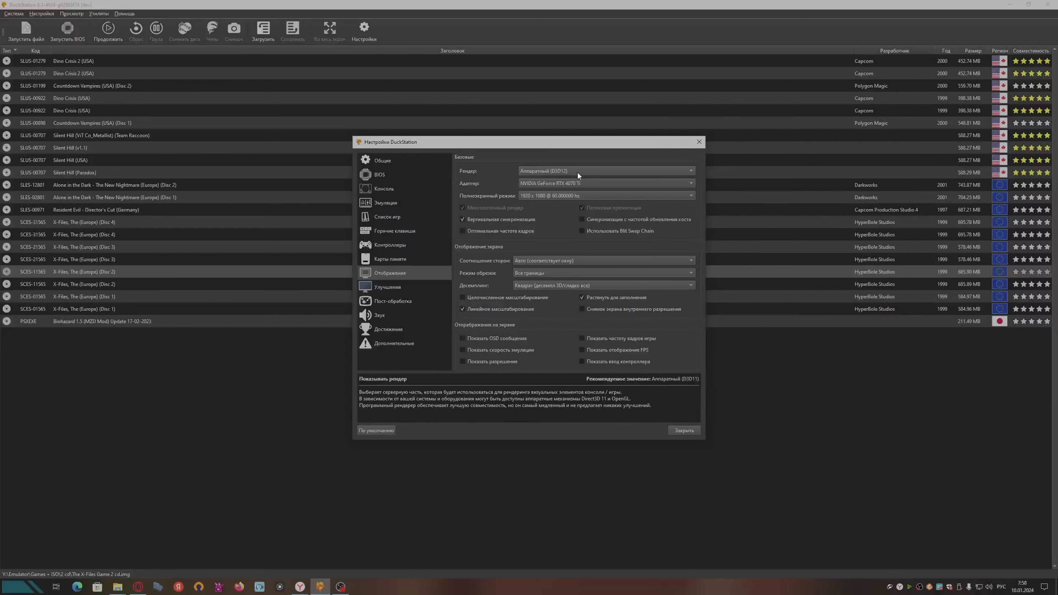
click(553, 169)
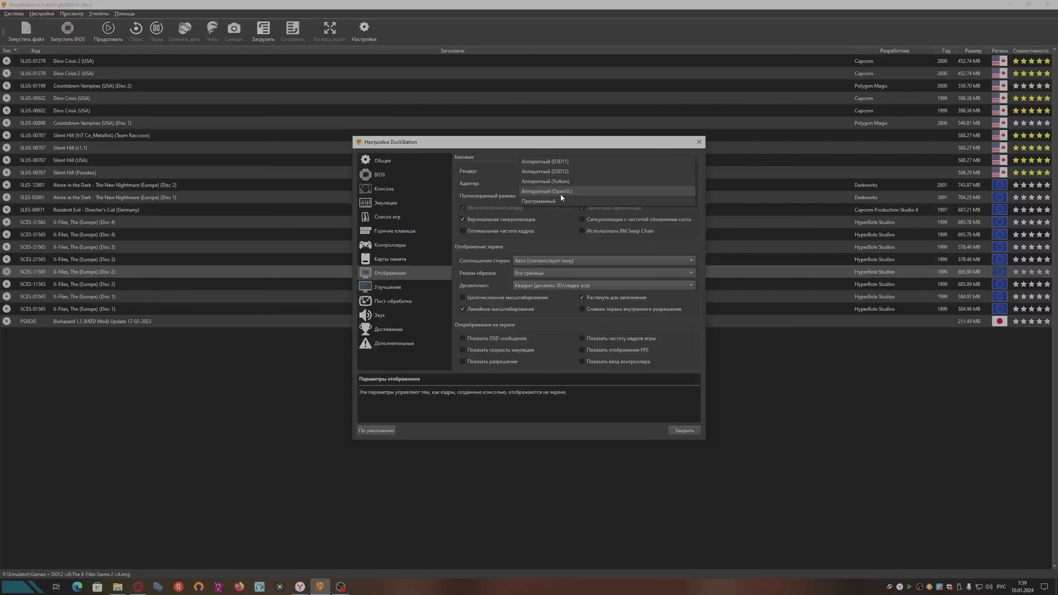
click(493, 162)
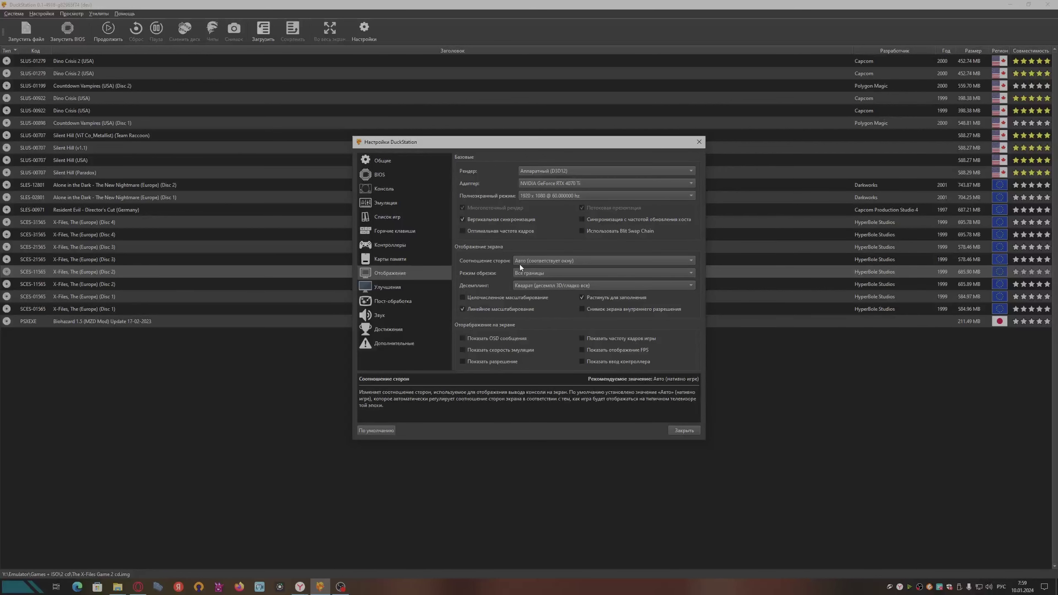
Step: Review the aspect ratio, crop mode and deinterlacing choices for the screen display, keeping Авто (соответствует окну), Все границы and Квадрат
click(541, 261)
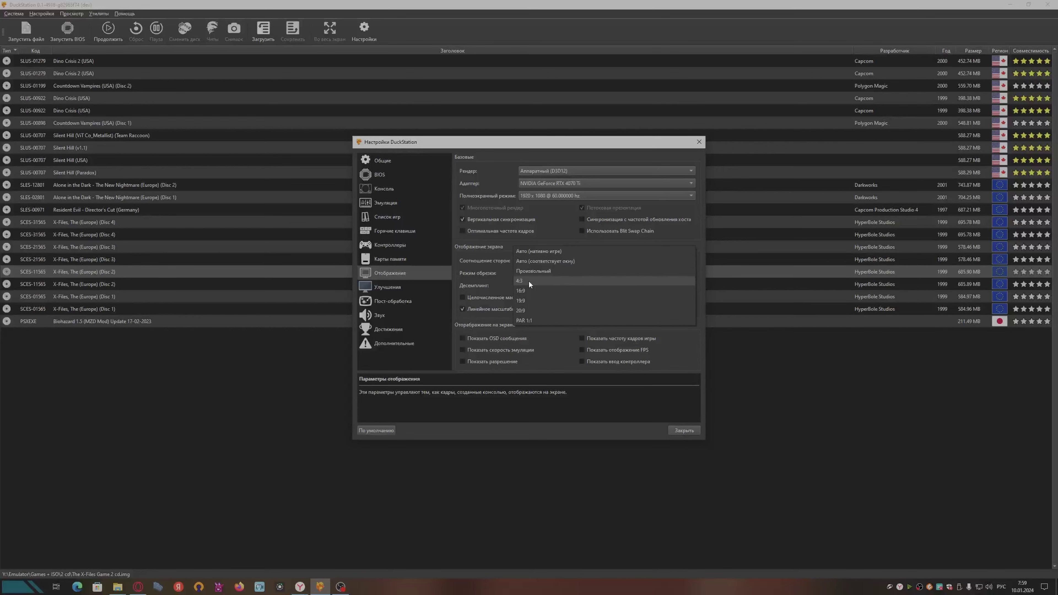
click(498, 252)
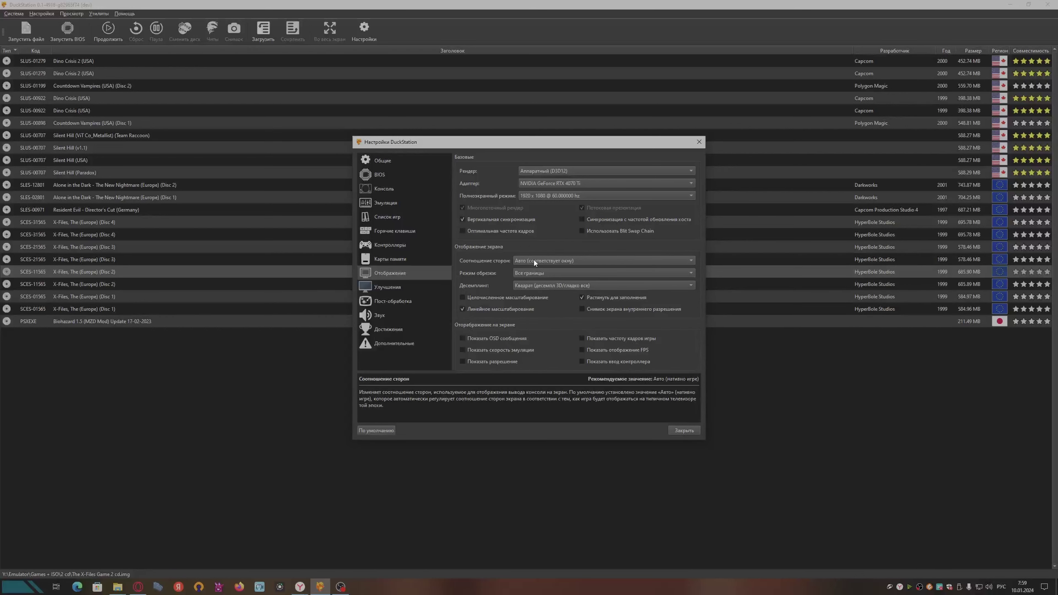
mouse_move(548, 273)
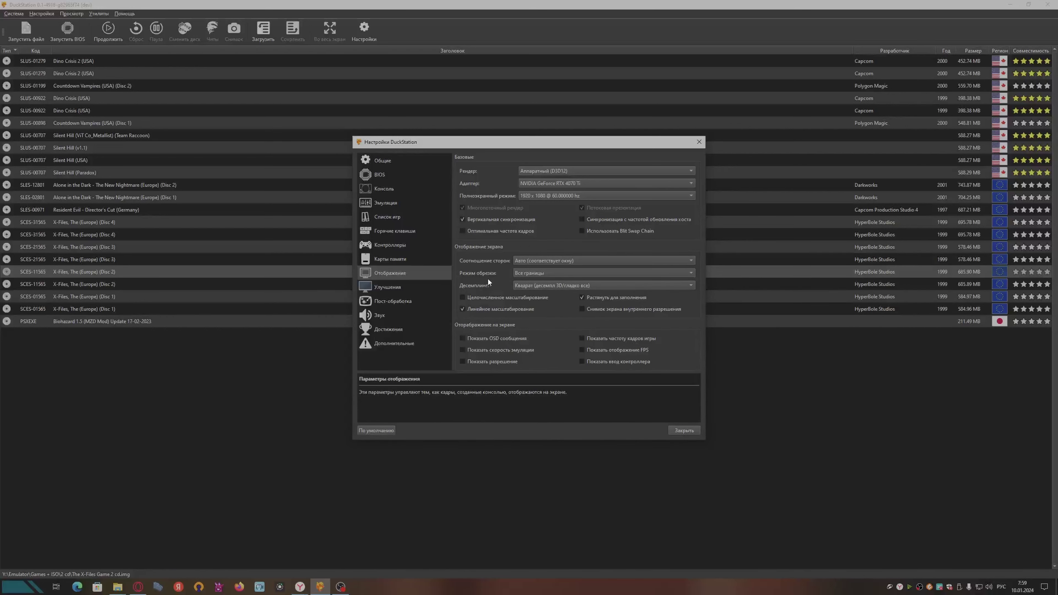
click(537, 275)
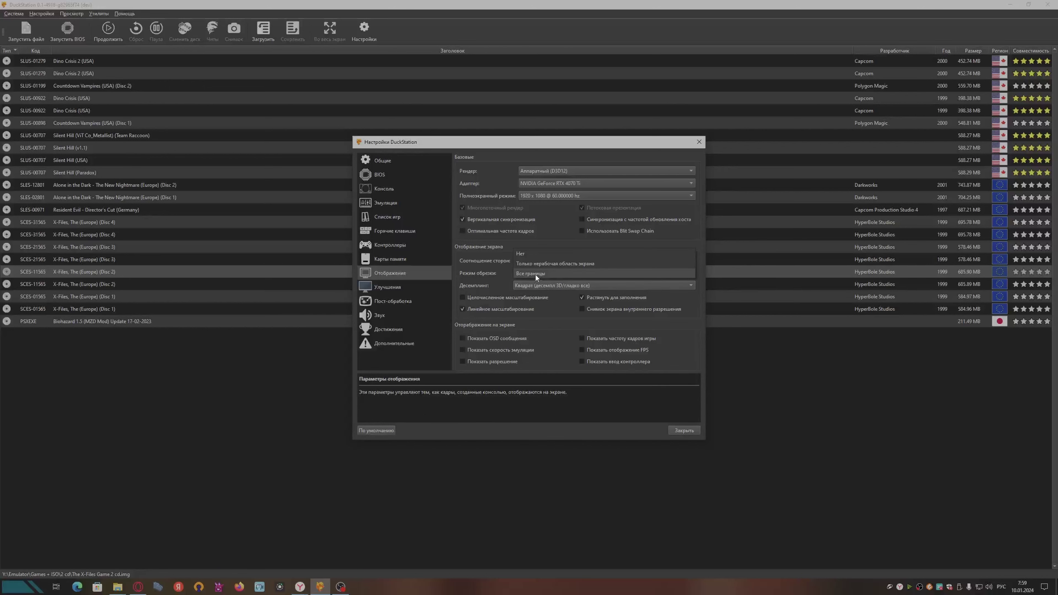
click(487, 249)
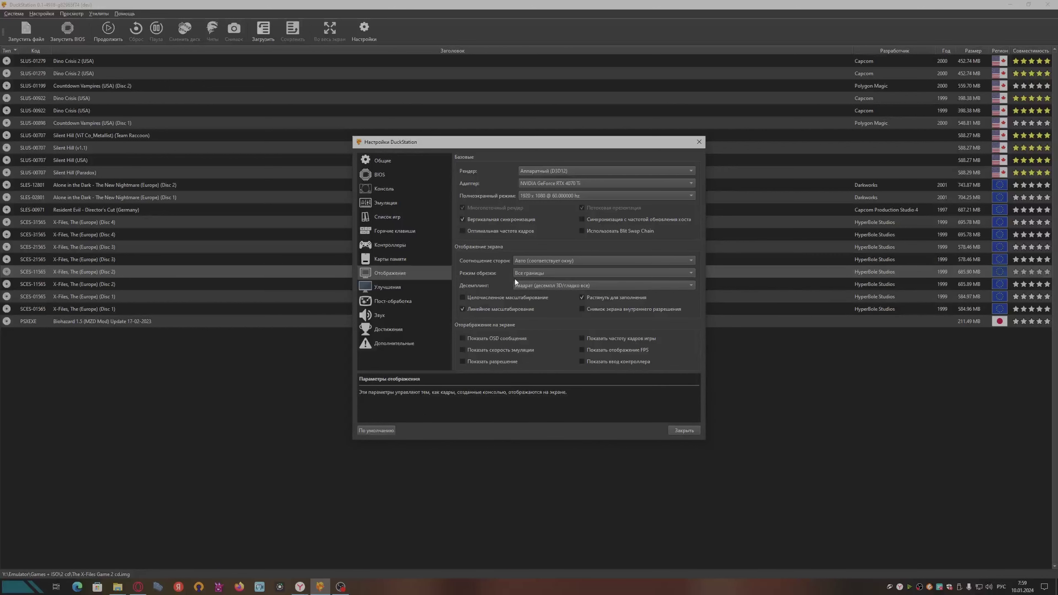
click(540, 287)
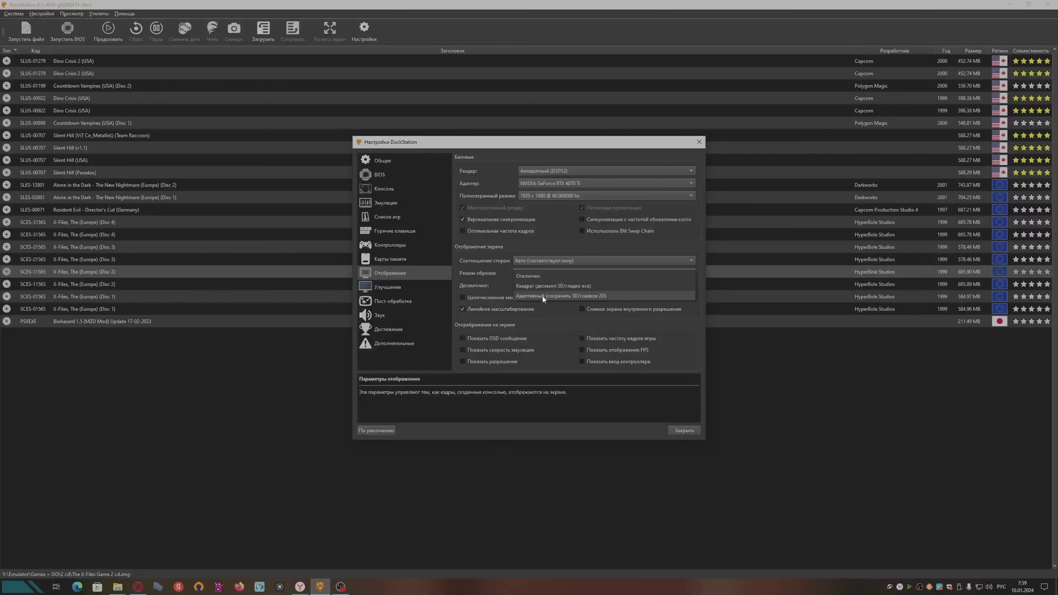
click(531, 285)
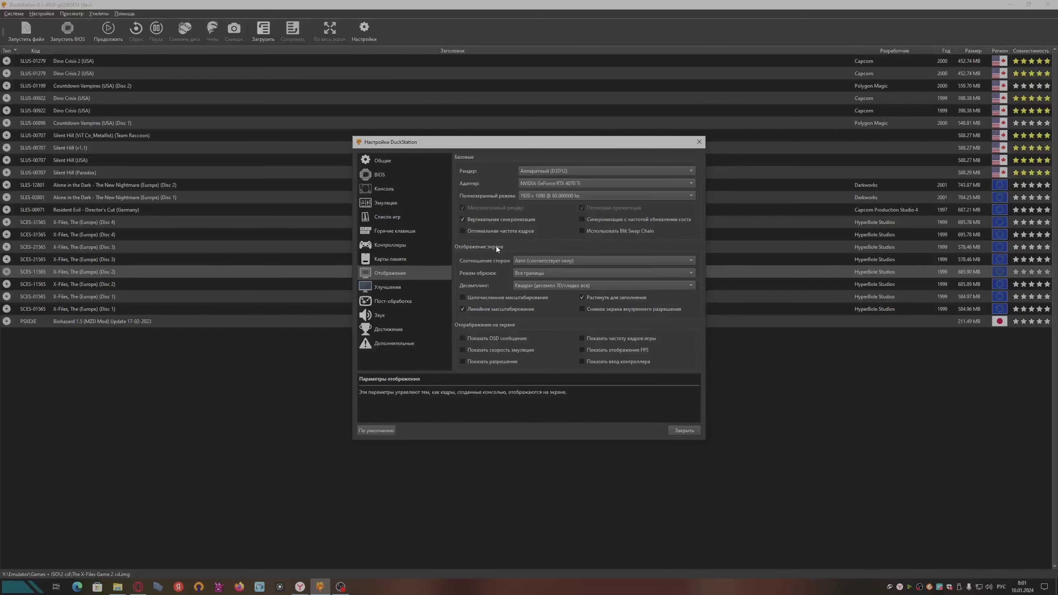
Step: In the enhancement settings, review the internal resolution scale choices, keeping 6x (для 1440p)
click(410, 291)
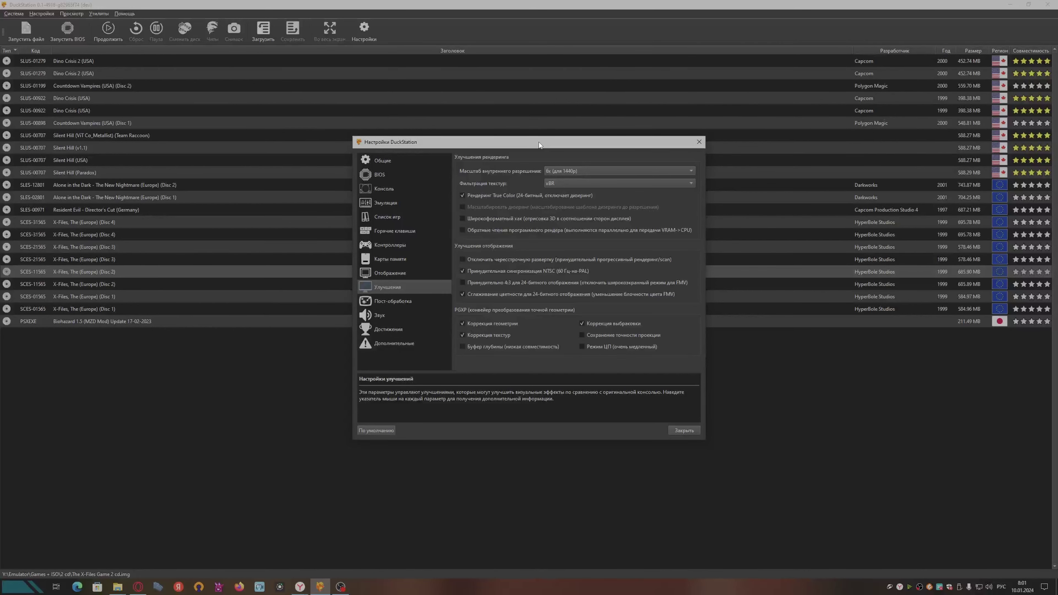
mouse_move(581, 171)
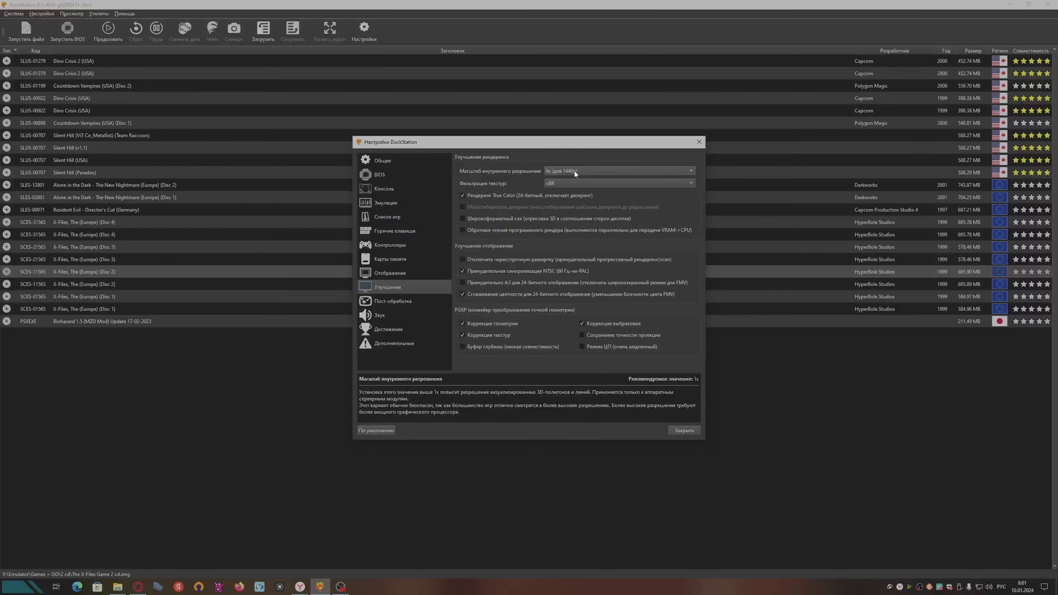
click(563, 173)
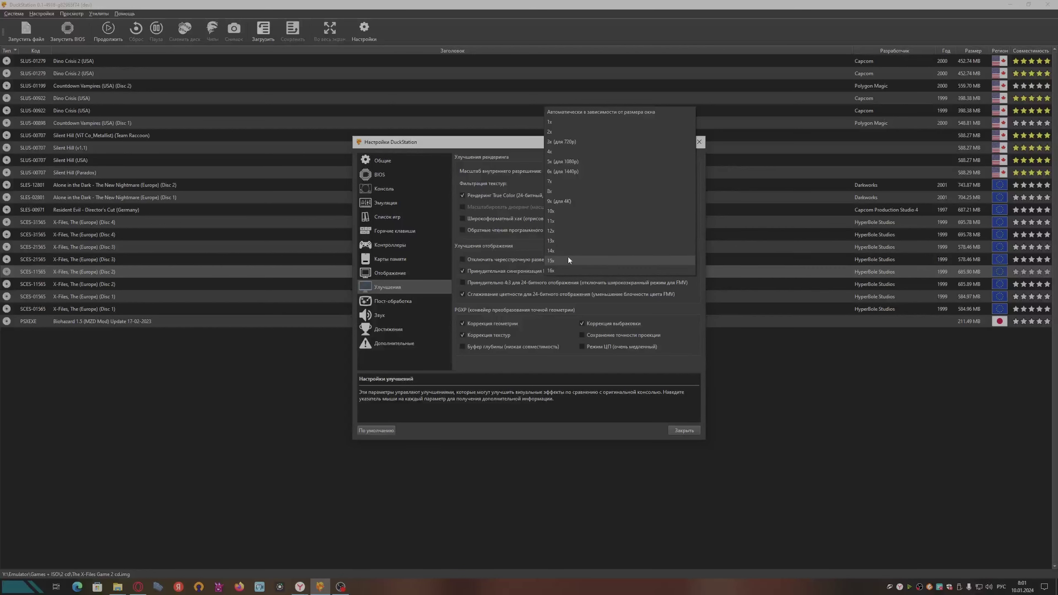
click(483, 142)
click(593, 171)
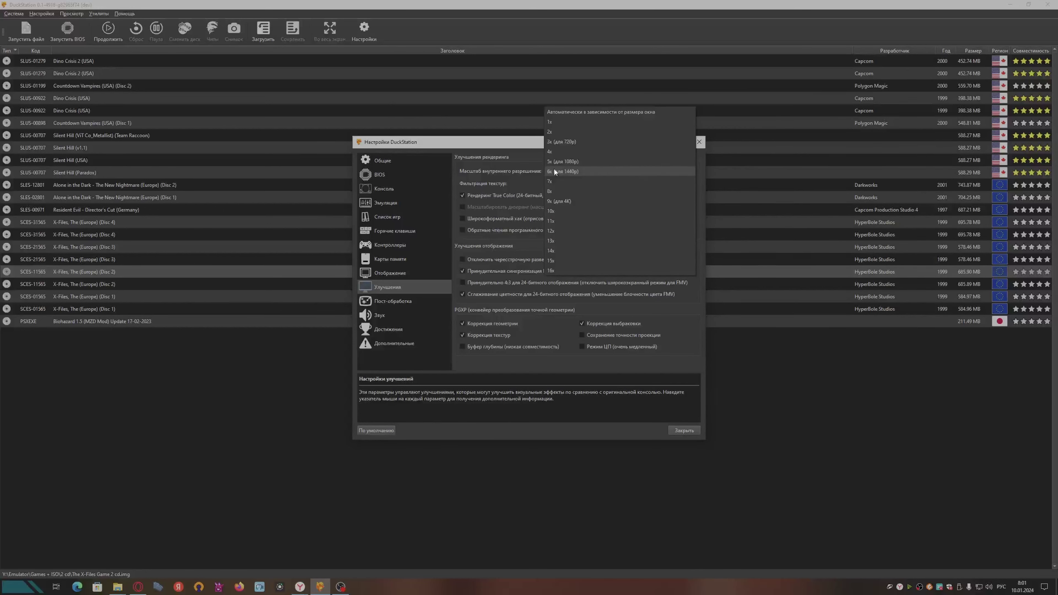
click(522, 156)
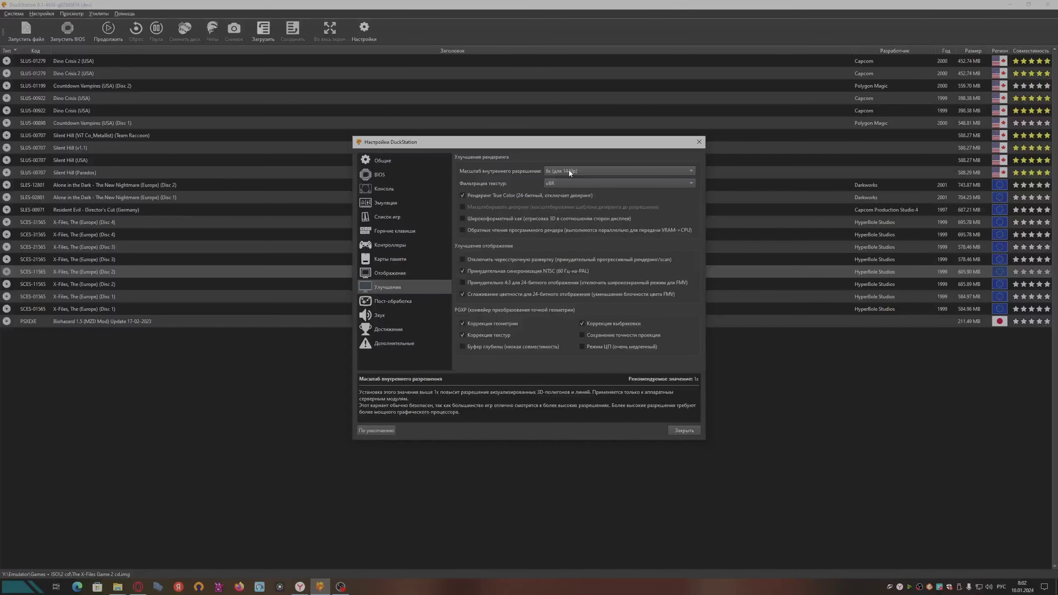
Step: Review the texture filtering choices in the enhancement settings, including Билинейная and JINC2, keeping xBR
click(557, 184)
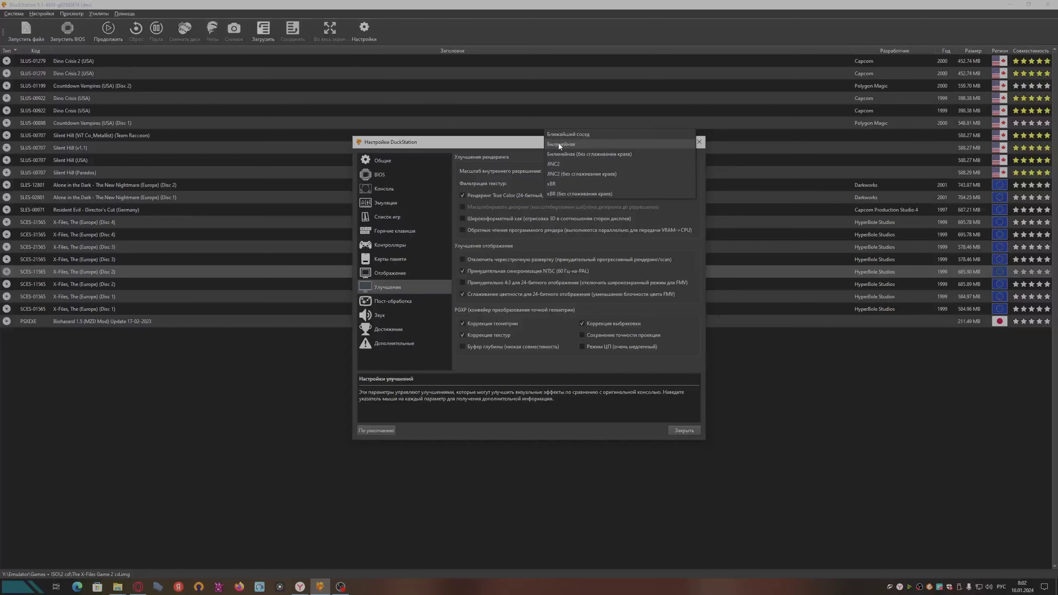
click(518, 143)
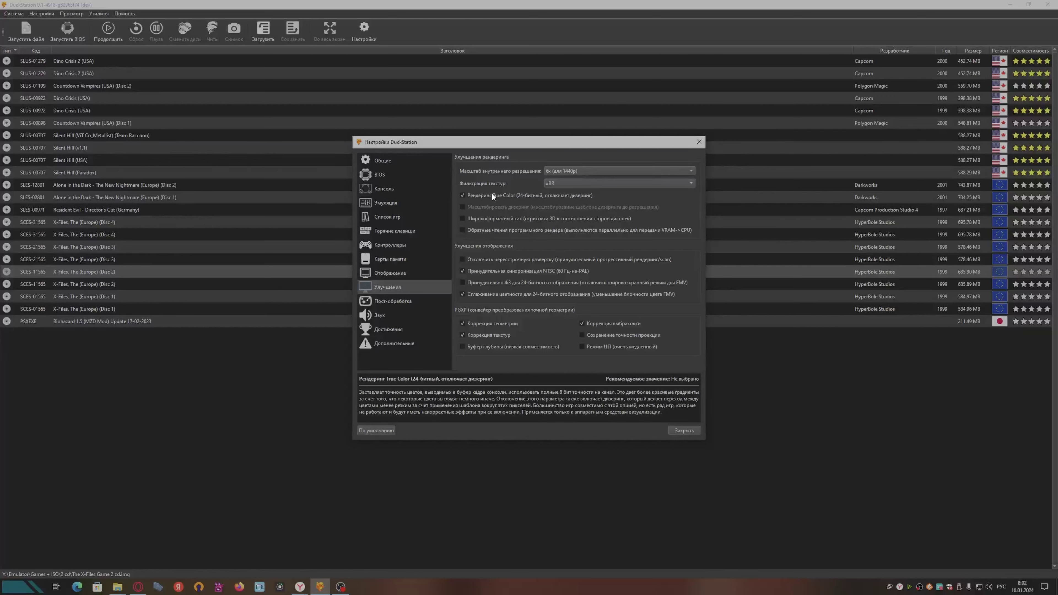
click(548, 186)
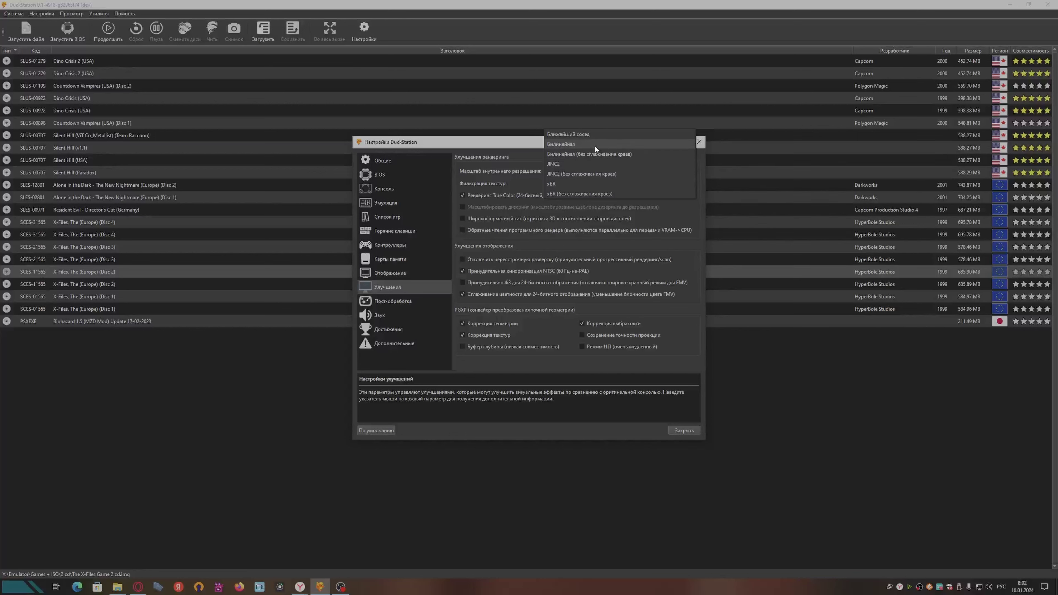
click(510, 143)
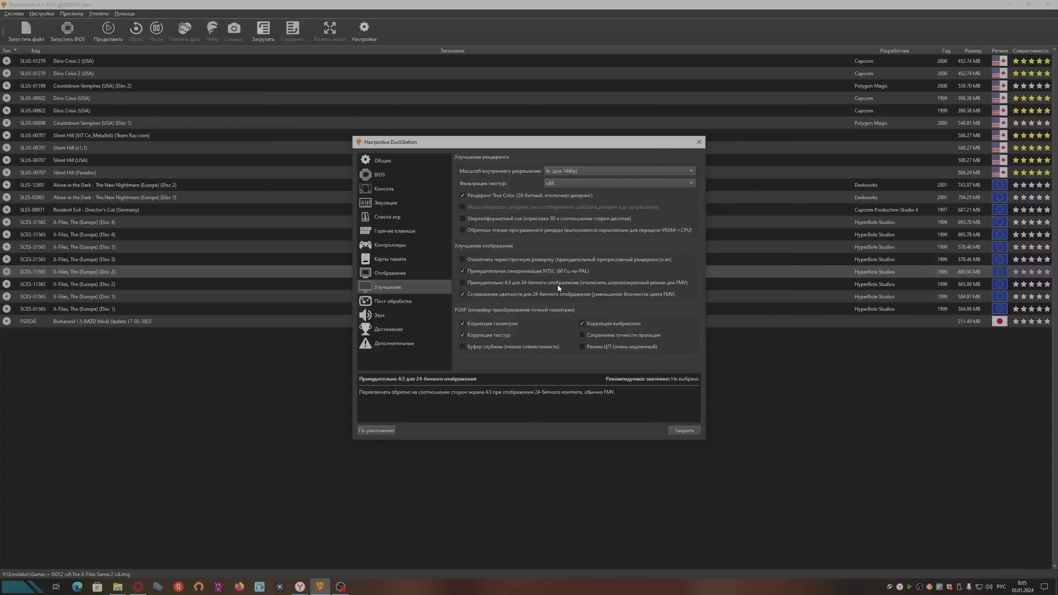
Step: Return to the display settings and check the list of available renderers, including Аппаратный (OpenGL)
click(411, 271)
click(547, 169)
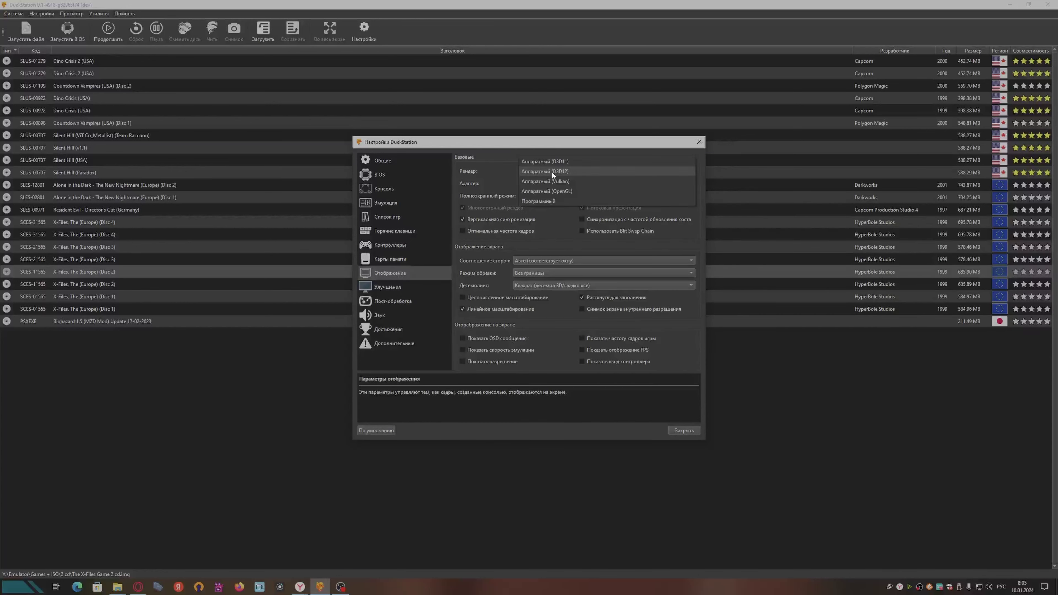
click(557, 191)
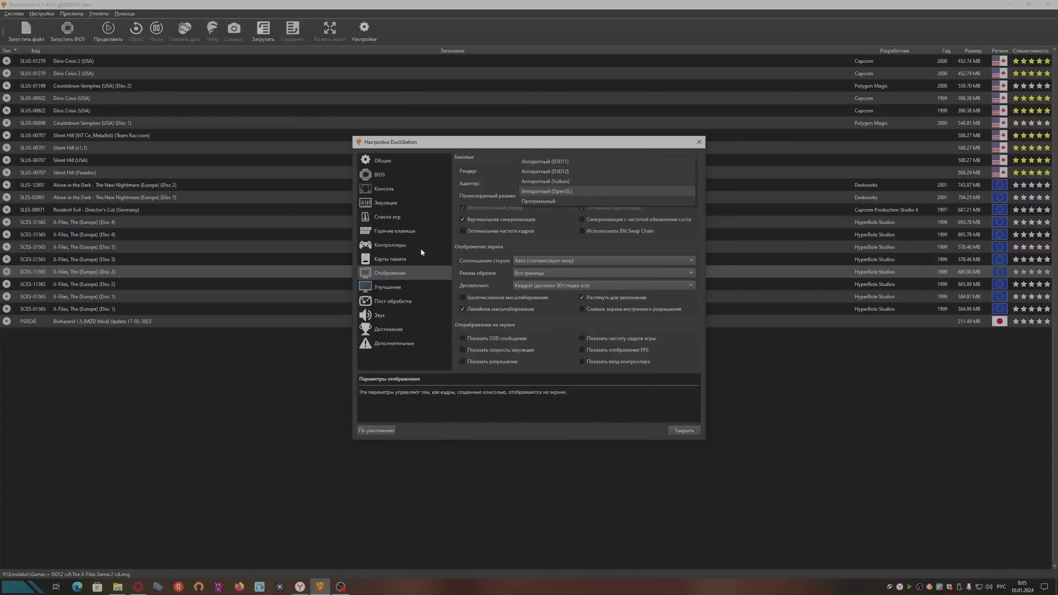
Step: Review the display enhancement and PGXP options in the enhancement settings, including 24-bit chroma smoothing and projection precision
click(389, 287)
mouse_move(526, 283)
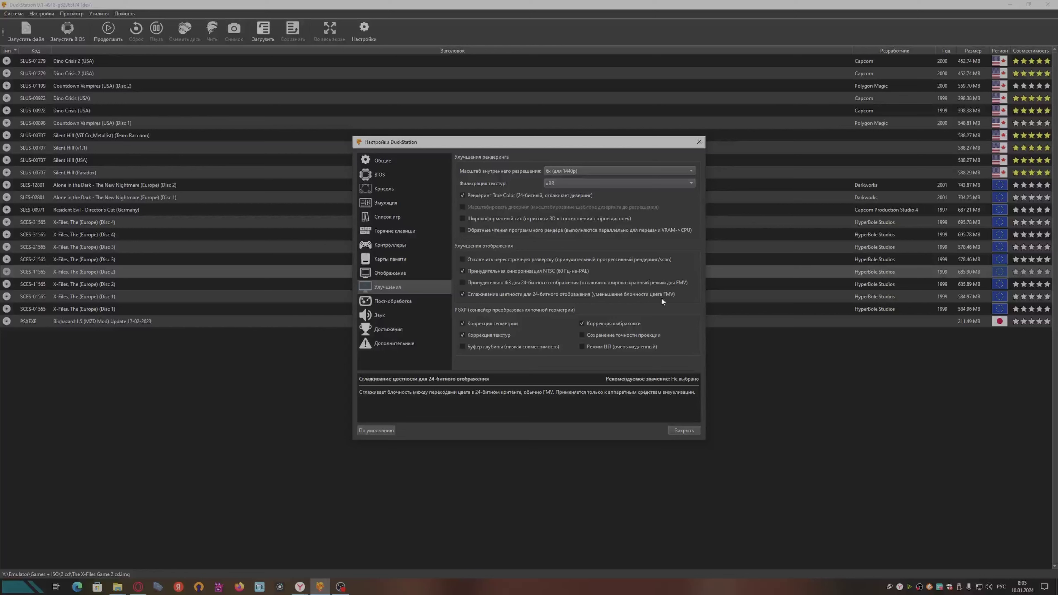
mouse_move(499, 295)
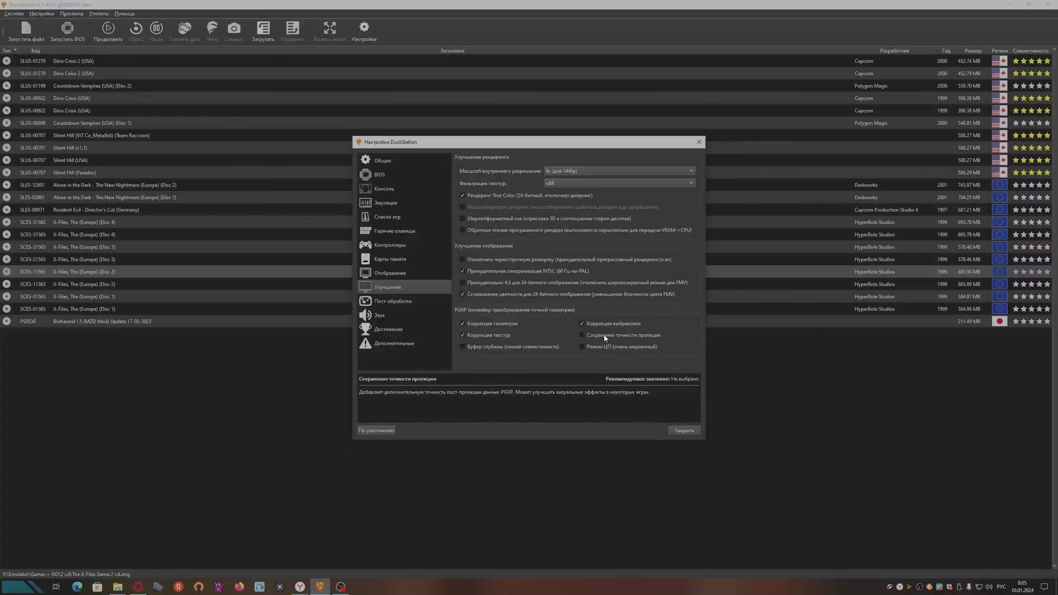
Step: In the post-processing settings, review the shaders that can be added to the chain, keeping only dolphinfx/bloom
click(383, 302)
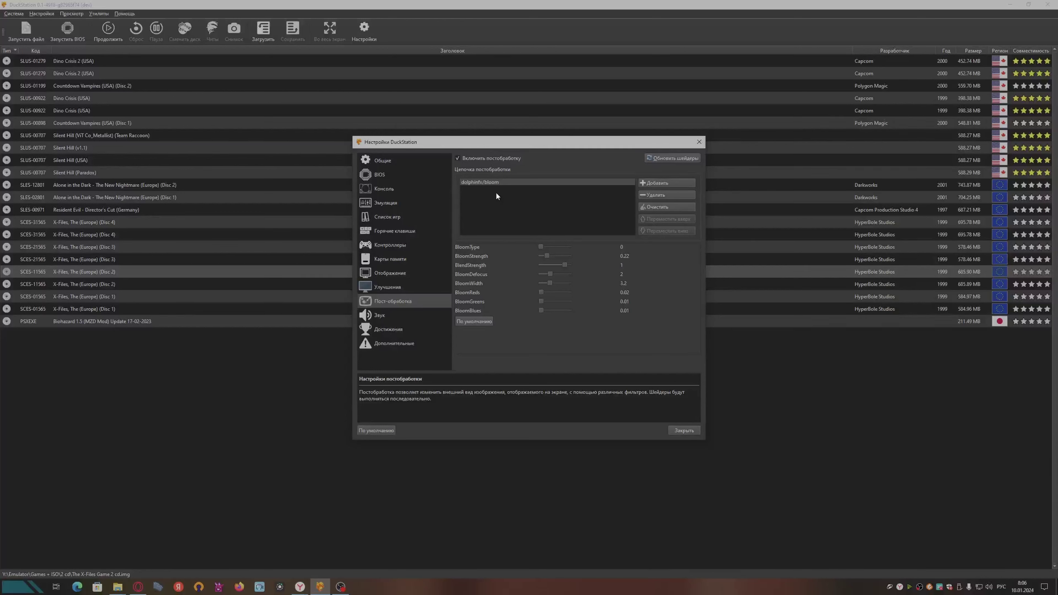
click(666, 185)
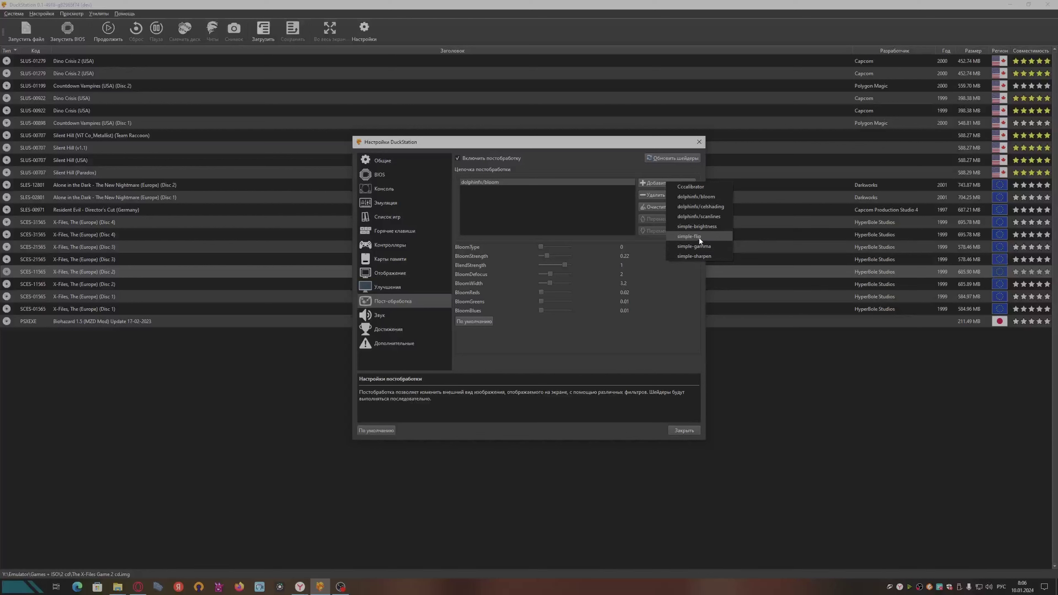
click(606, 221)
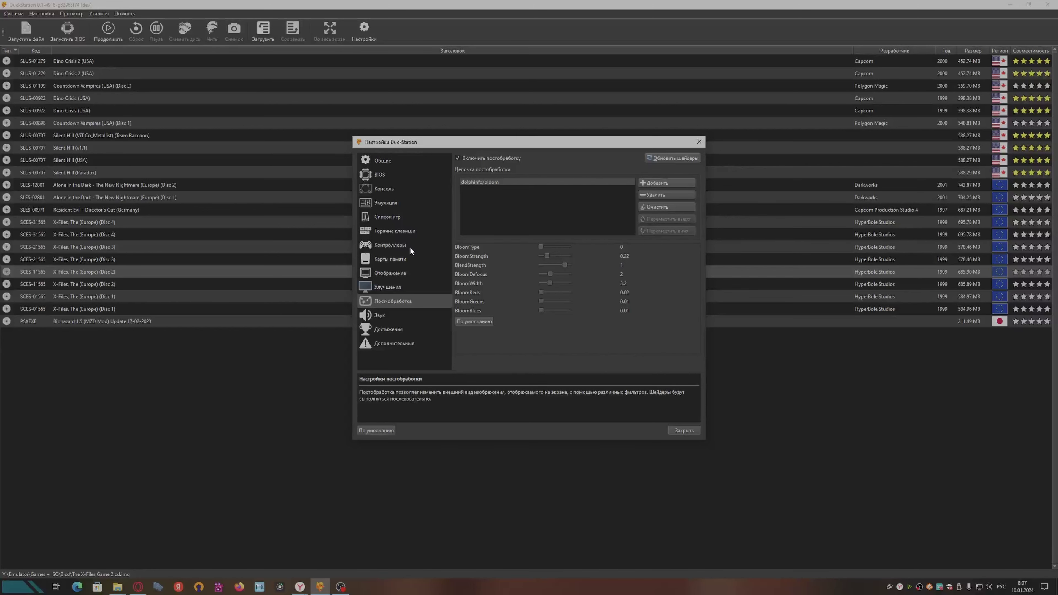
Step: In the audio settings, review the sound engine choices, including XAudio2 and SDL, keeping Cubeb
click(391, 315)
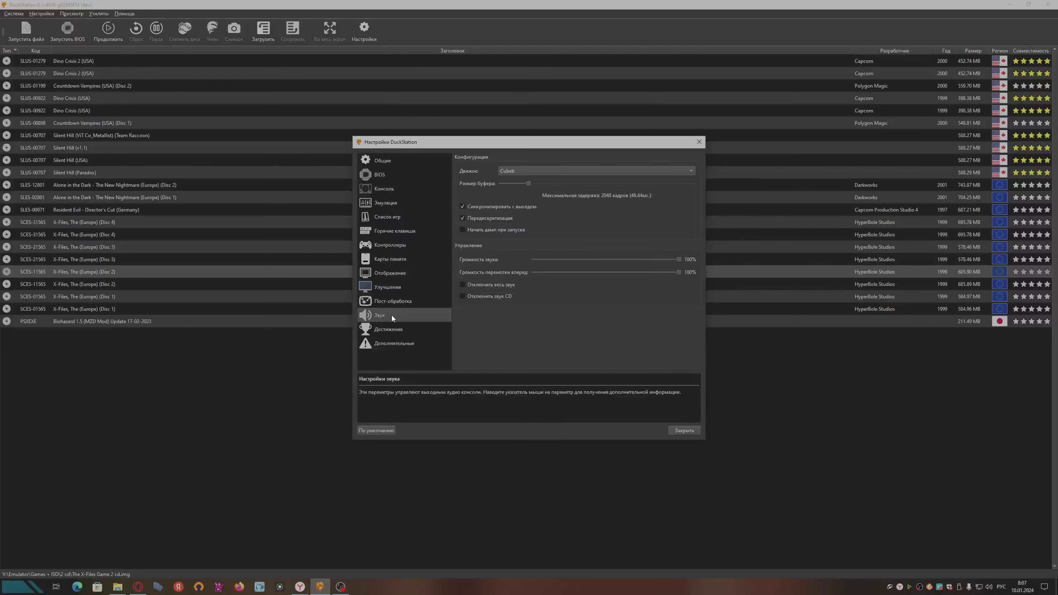
click(527, 171)
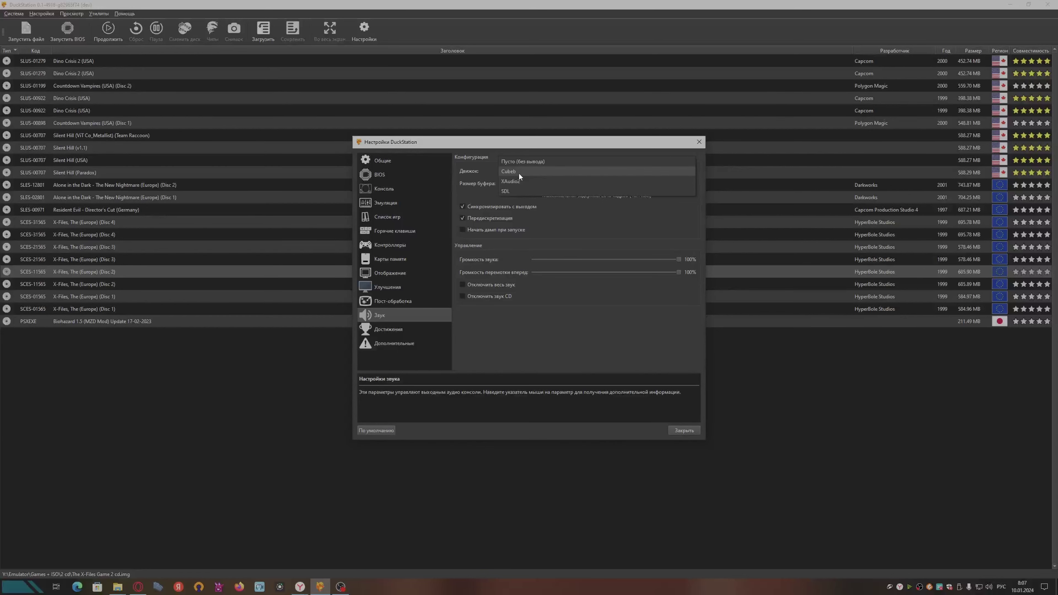
click(519, 171)
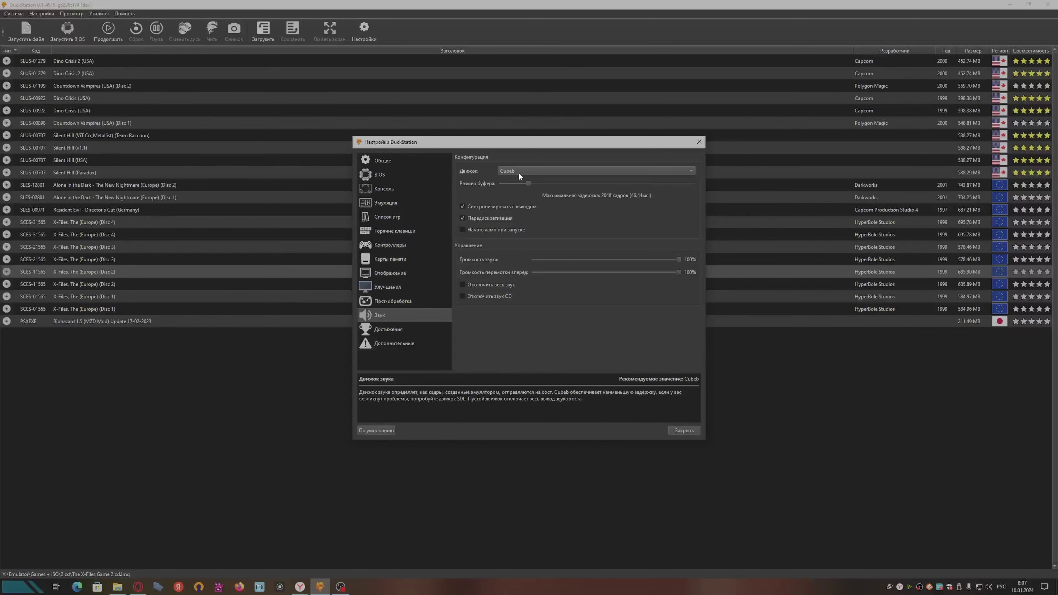
click(520, 172)
click(523, 172)
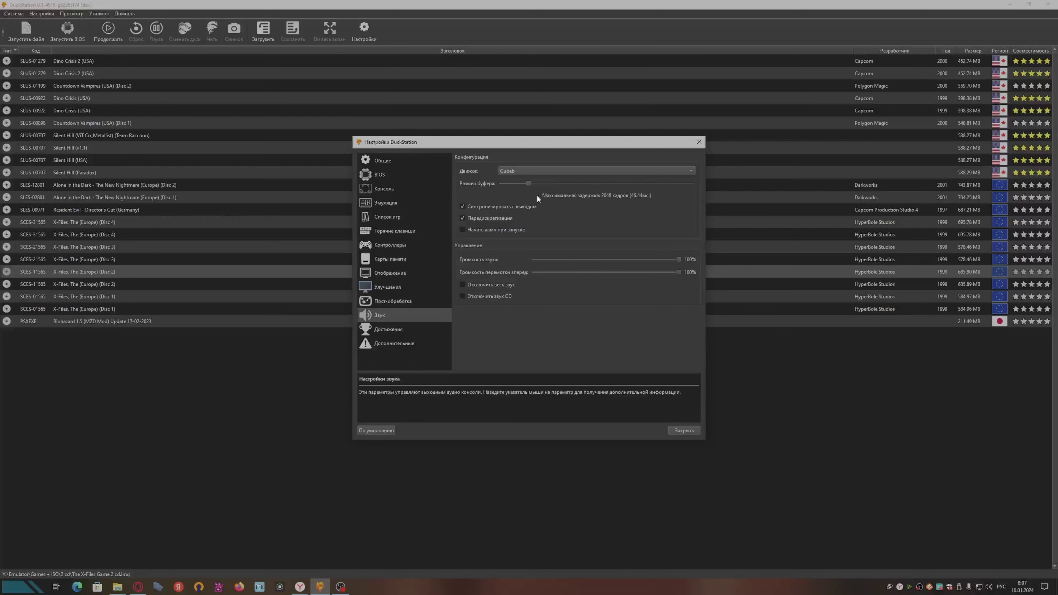
Step: Review the output synchronisation, resampling, volume and fast-forward volume options in the audio settings, keeping both volumes at 100%
mouse_move(491, 224)
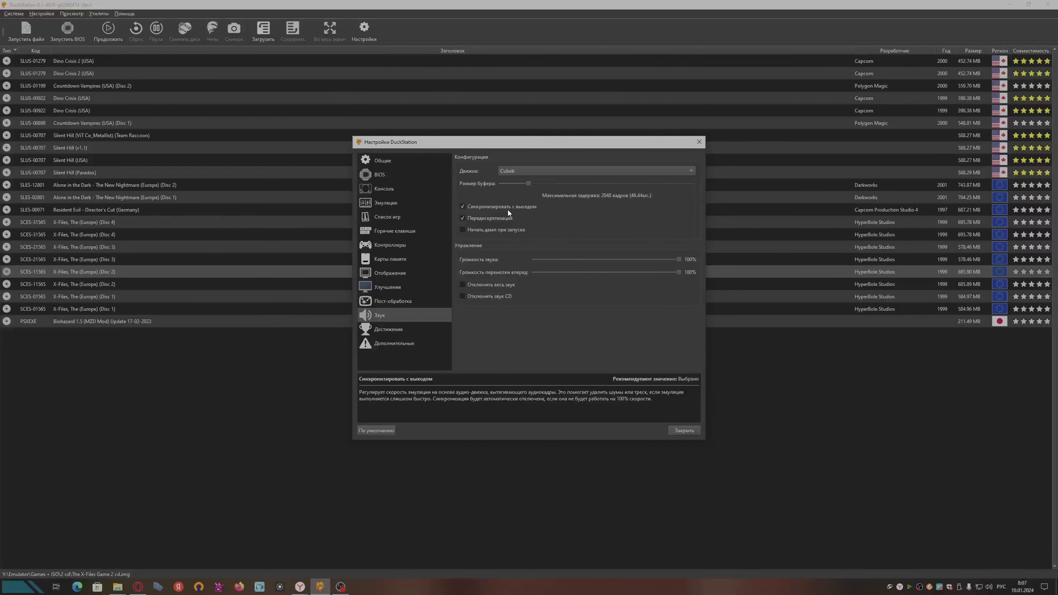
mouse_move(576, 263)
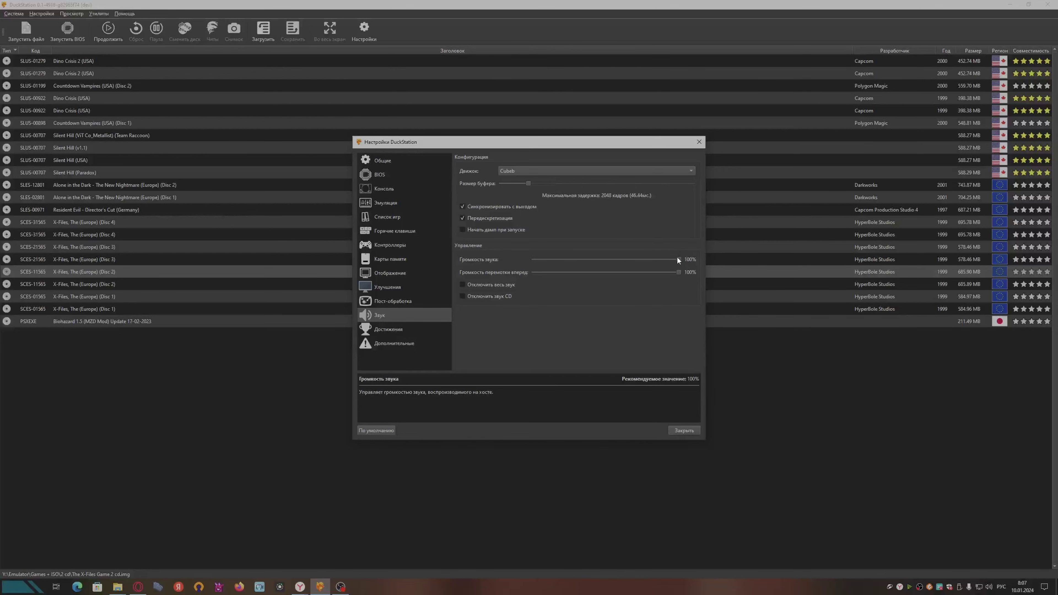
mouse_move(676, 275)
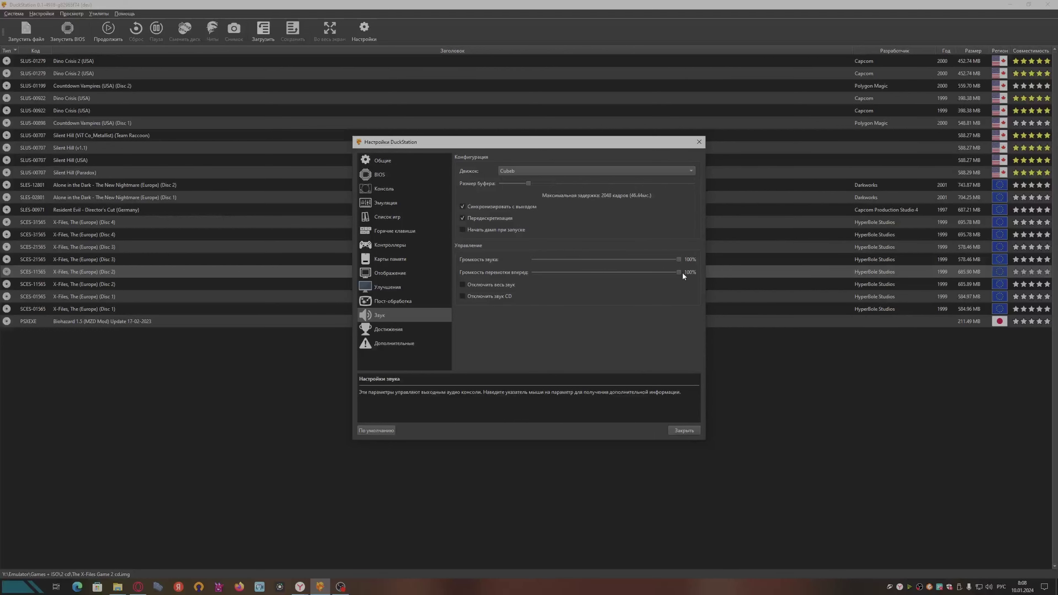
mouse_move(679, 273)
mouse_down()
mouse_move(537, 273)
mouse_move(679, 278)
mouse_up()
Step: Examine the global achievement settings, including Rich Presence, first disc from playlist, unofficial achievements, hardcore mode and test mode
click(406, 335)
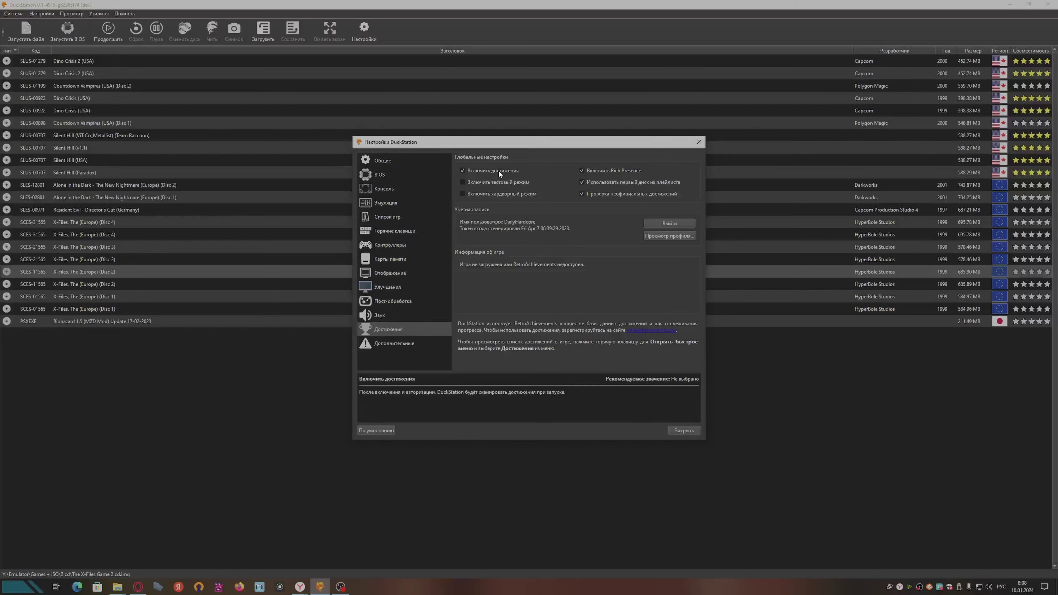
mouse_move(550, 176)
mouse_move(616, 173)
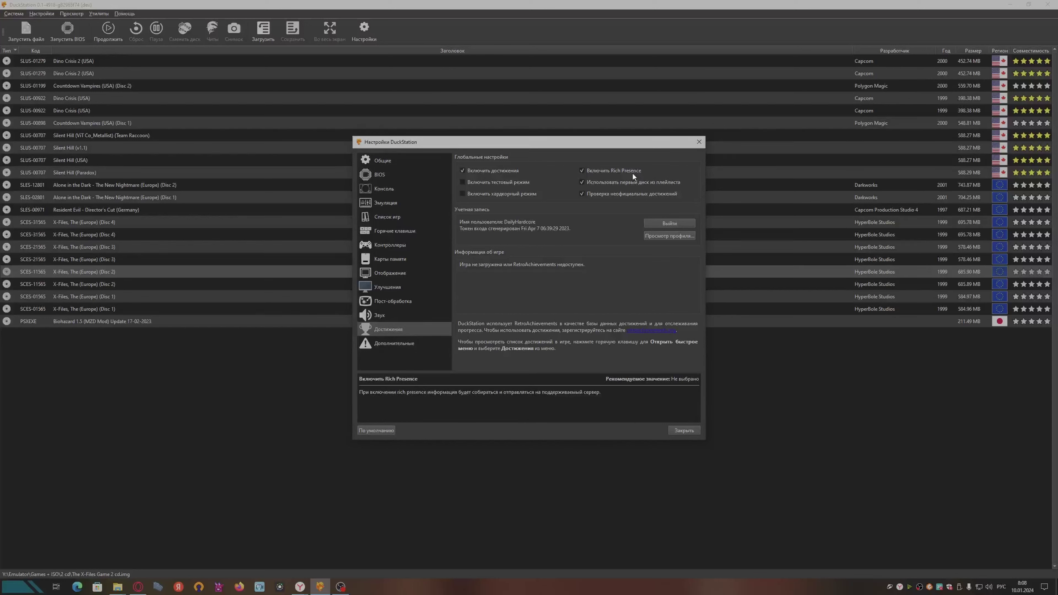
mouse_move(634, 188)
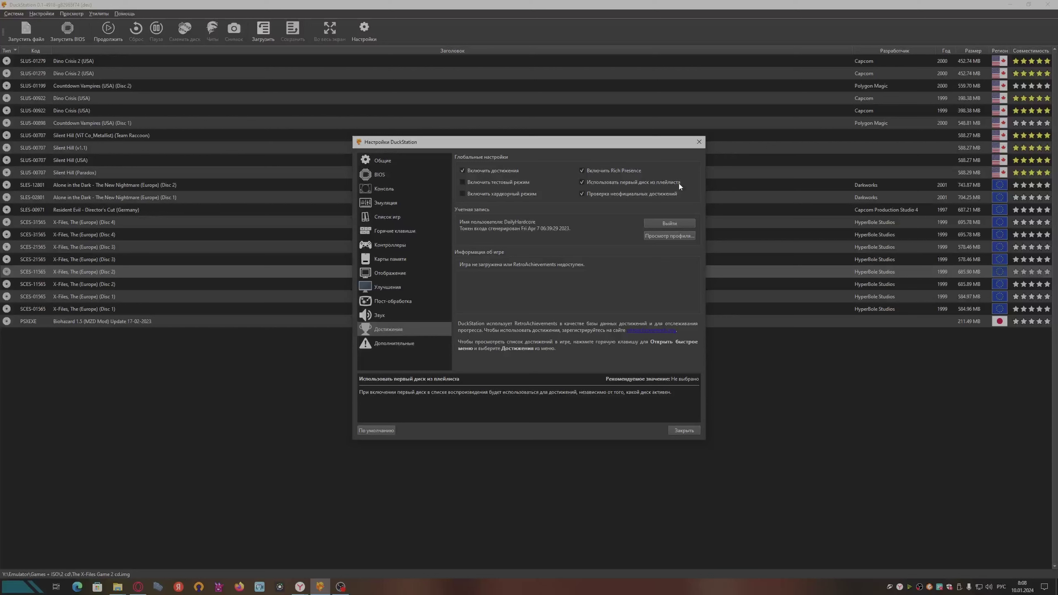
mouse_move(602, 196)
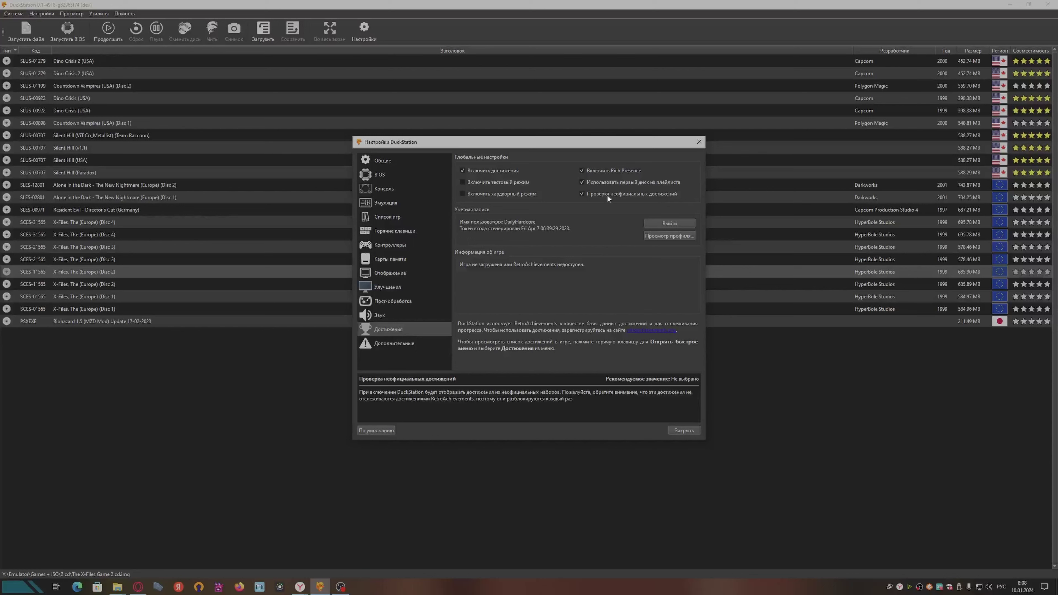
mouse_move(547, 198)
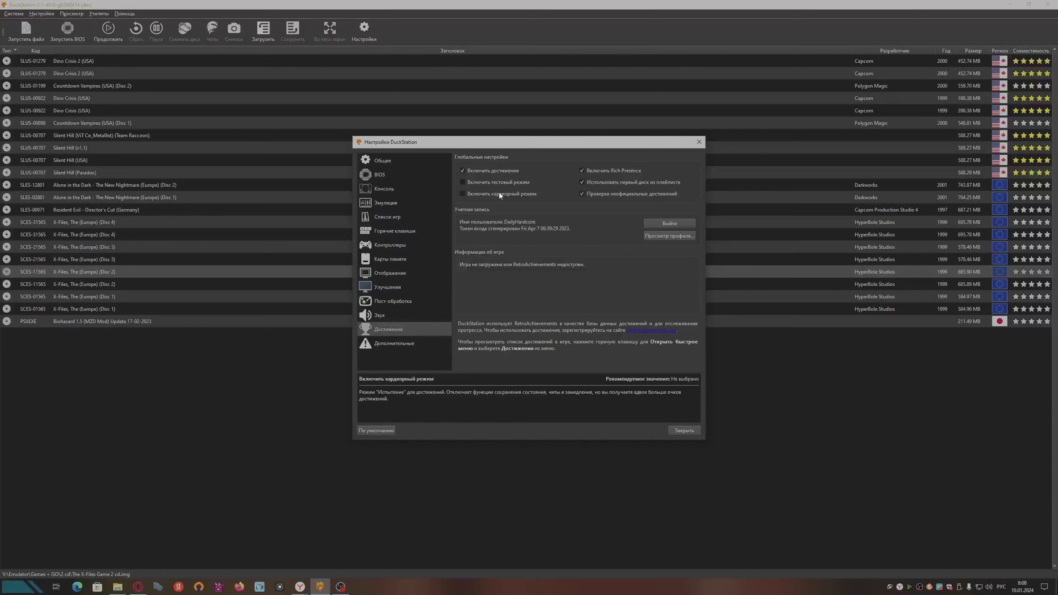
mouse_move(500, 184)
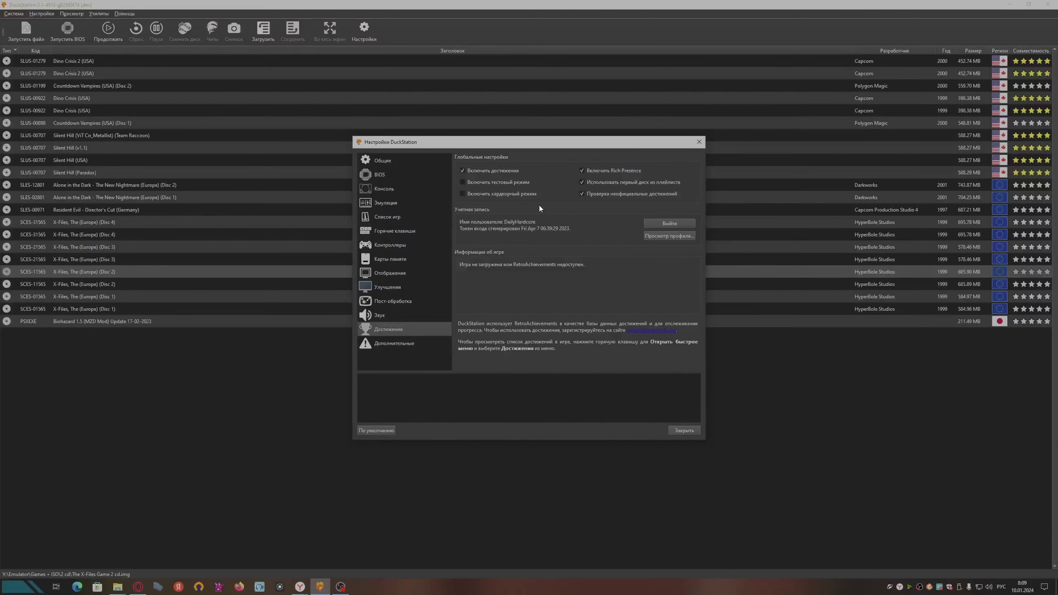
Step: Open the account's RetroAchievements profile in the browser and look through the site's list of all achievements
click(661, 237)
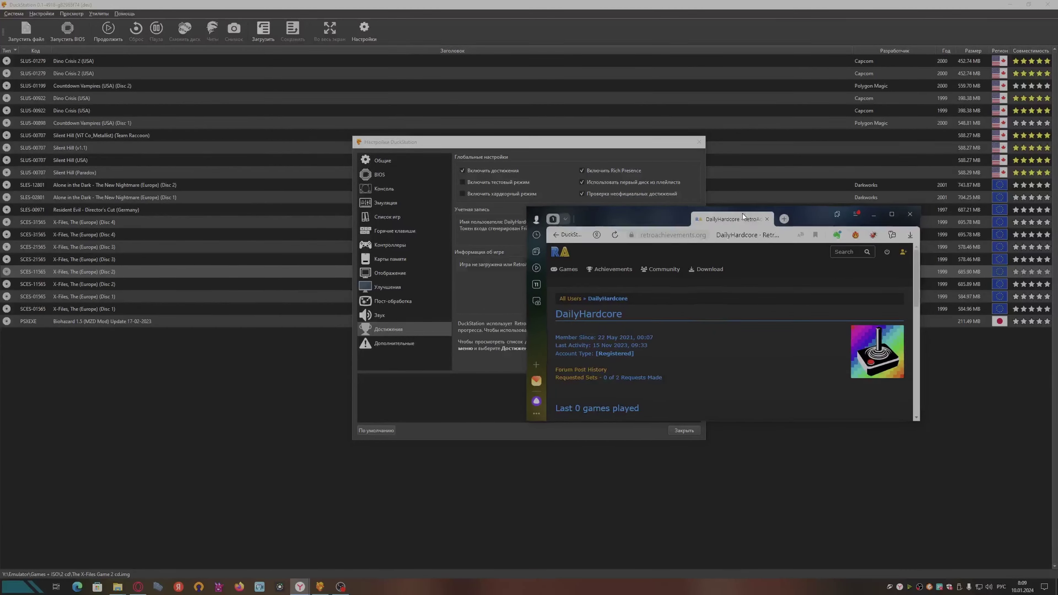
double_click(743, 216)
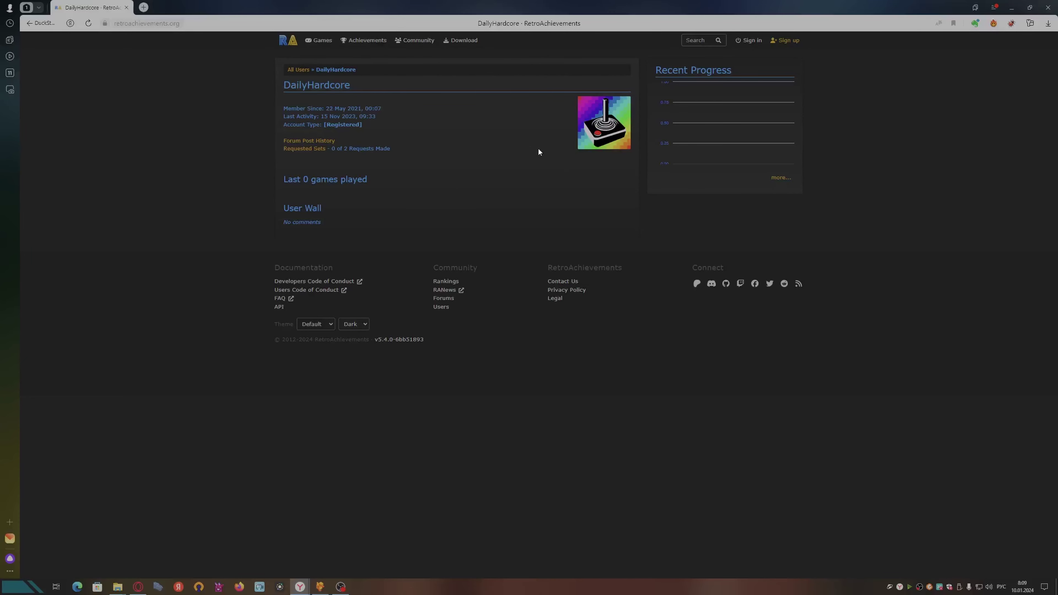
mouse_move(375, 43)
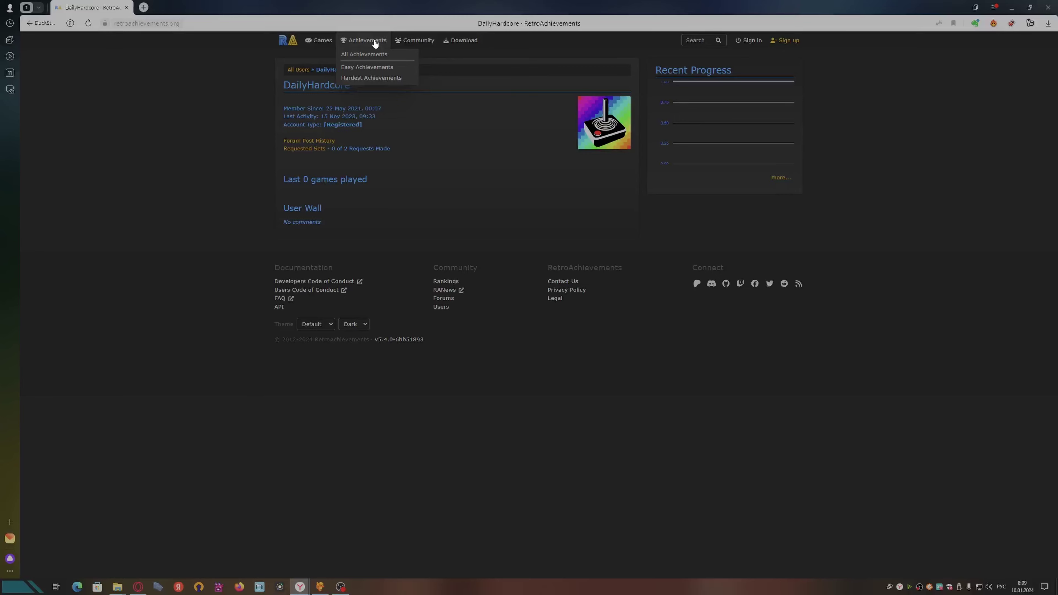
click(361, 58)
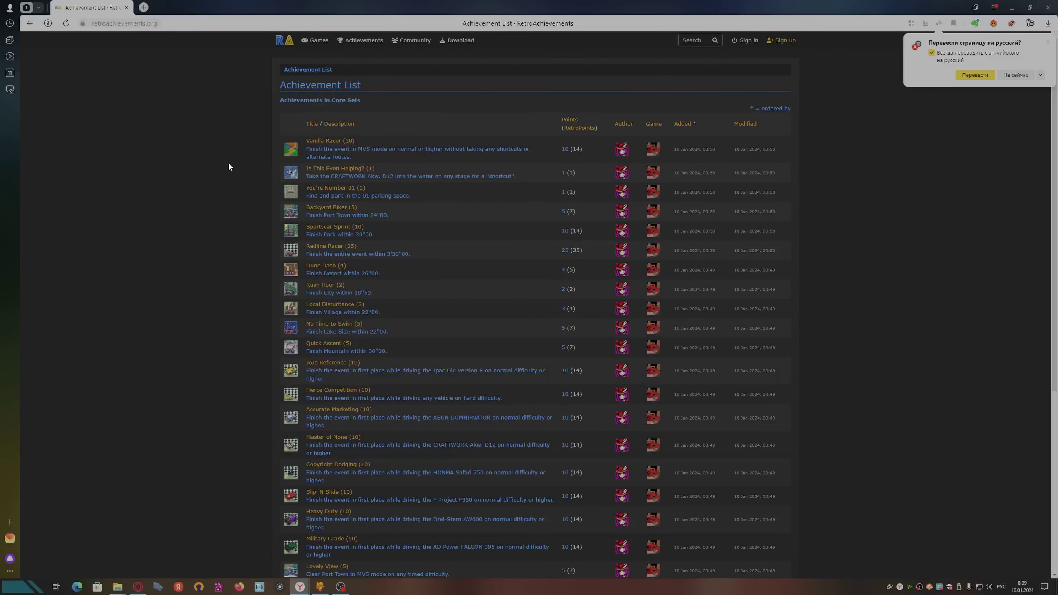
scroll(372, 192, down, 7)
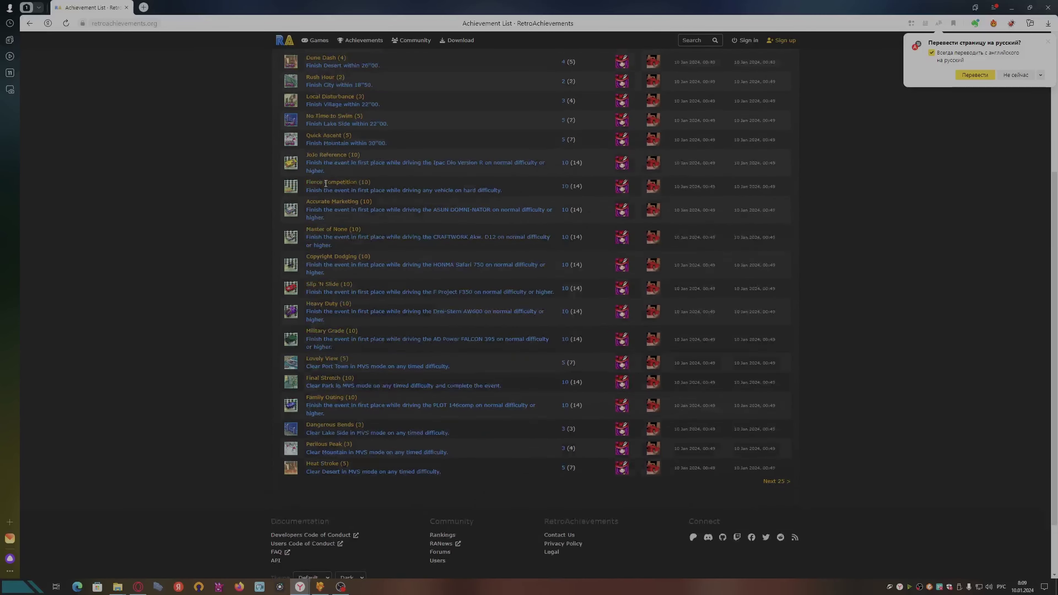
scroll(325, 187, up, 6)
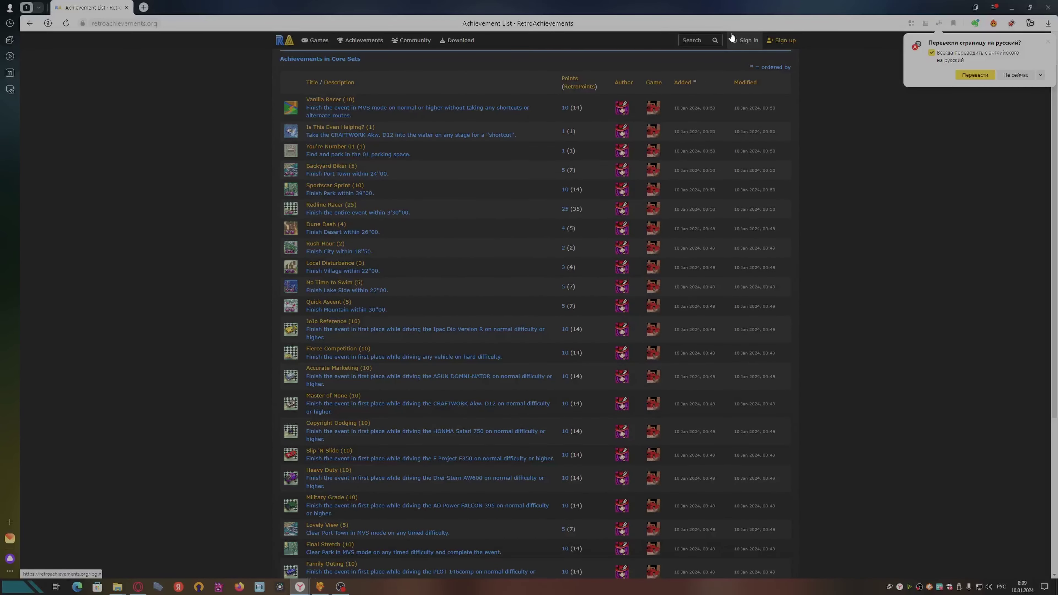
Step: Search RetroAchievements for "resident evil 3" and open the PlayStation version of Resident Evil 3: Nemesis
click(697, 39)
key(super+space)
text(re)
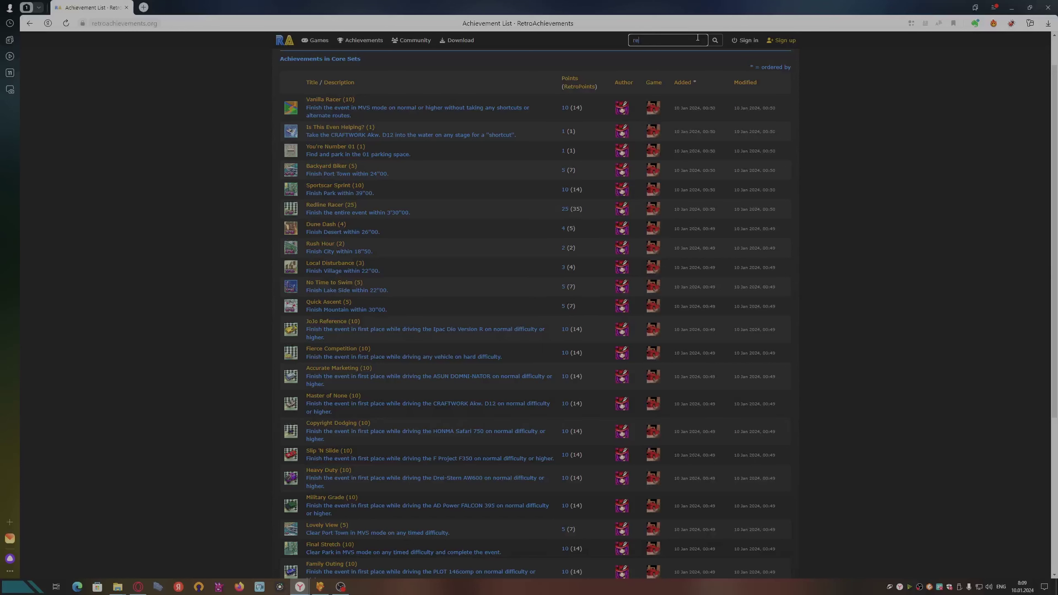
text(sidentr )
text(evi)
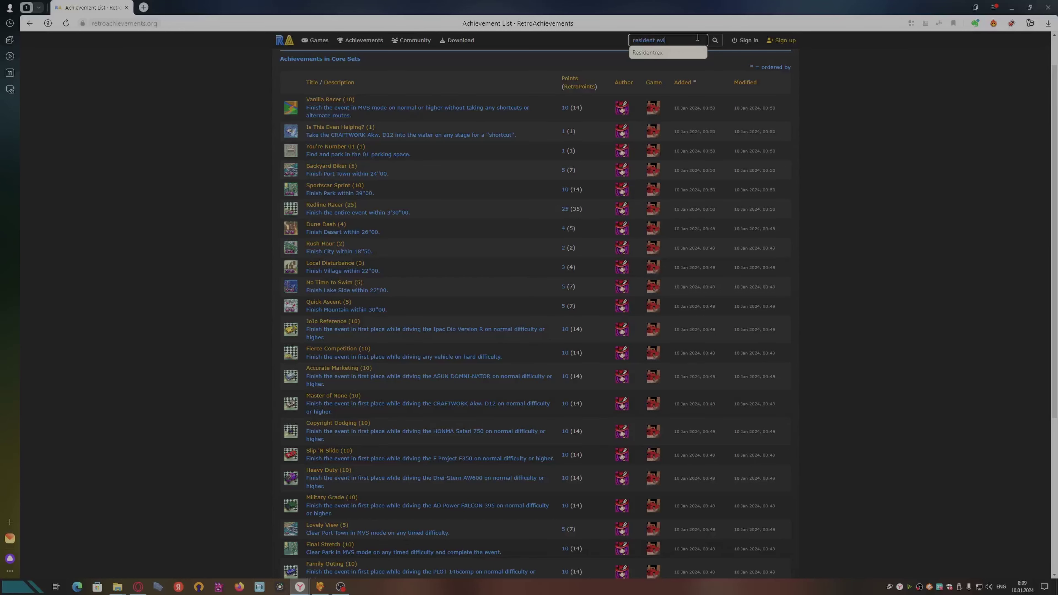
text(l 3)
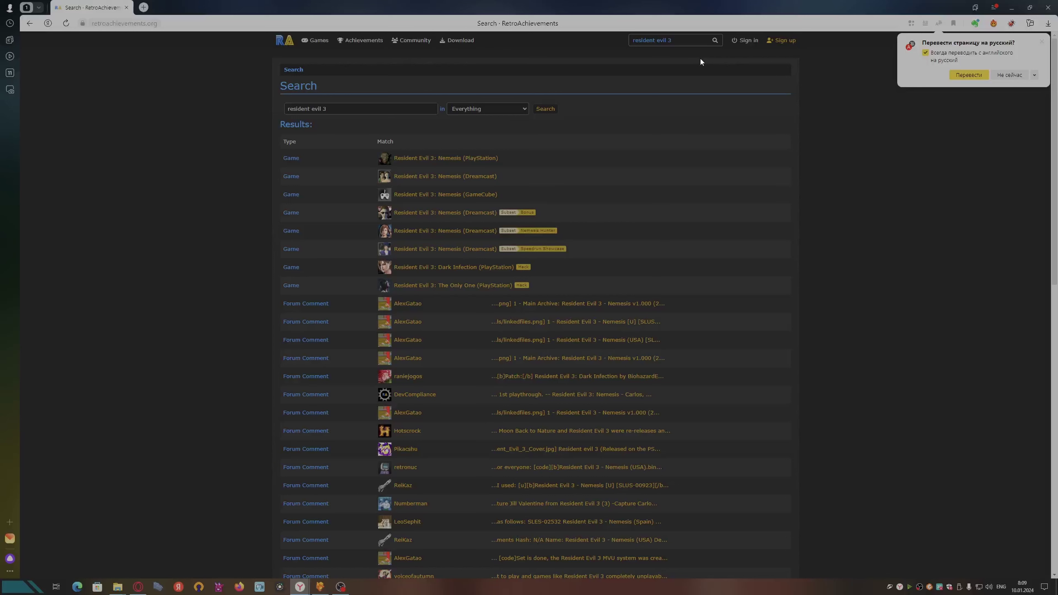
mouse_move(457, 158)
click(493, 158)
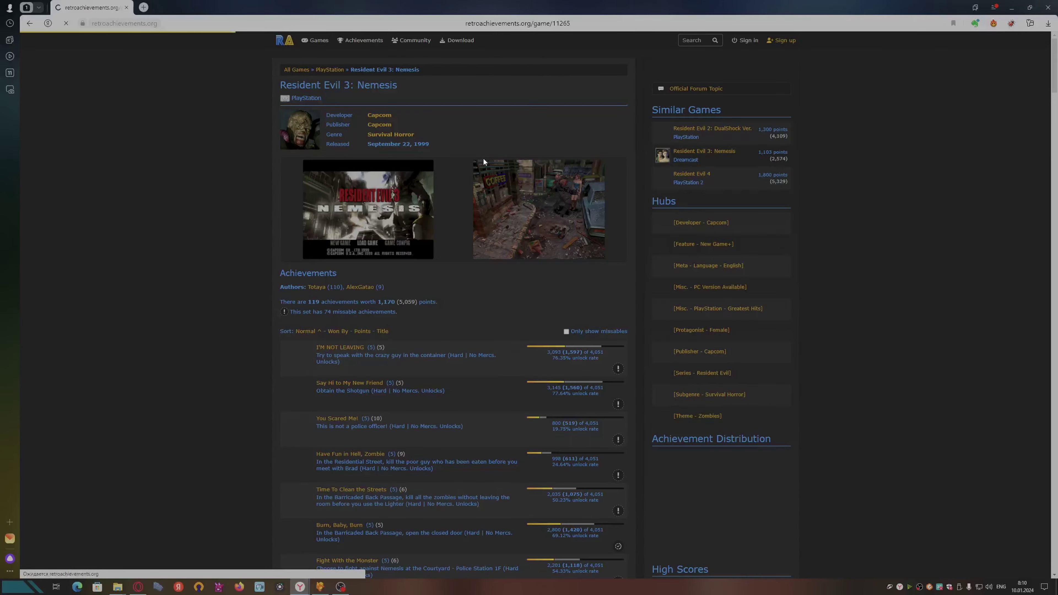
Step: Look over the Resident Evil 3: Nemesis game page and skim the first part of its achievement list
scroll(489, 143, down, 4)
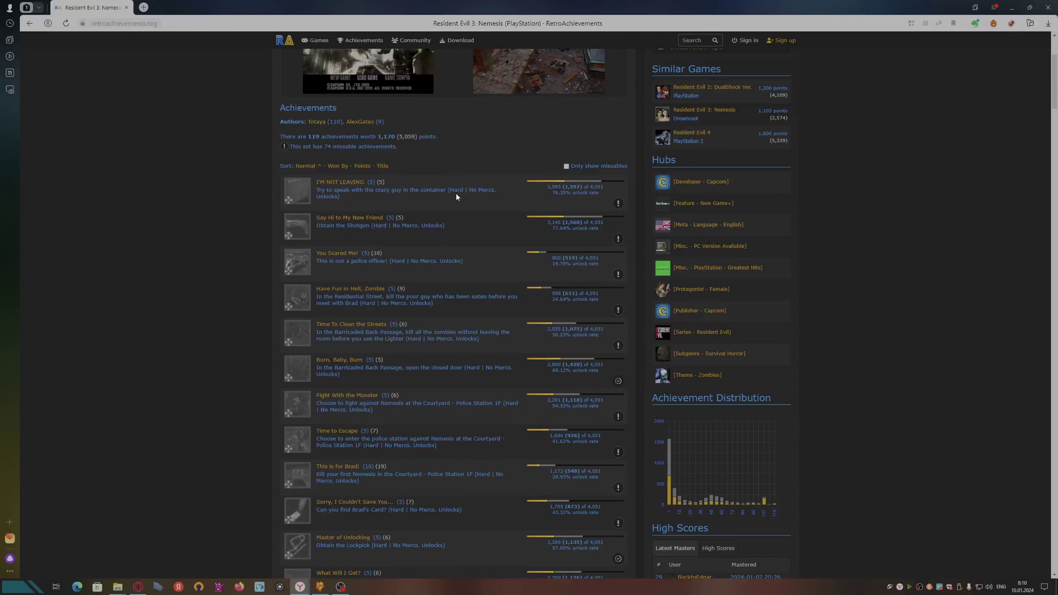
scroll(440, 194, up, 4)
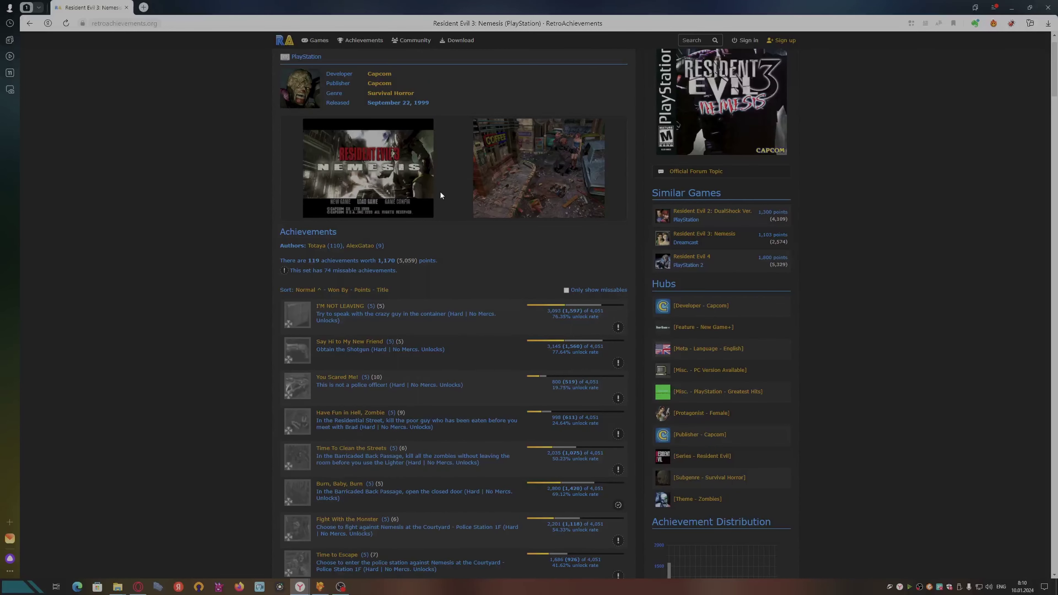
scroll(426, 196, down, 5)
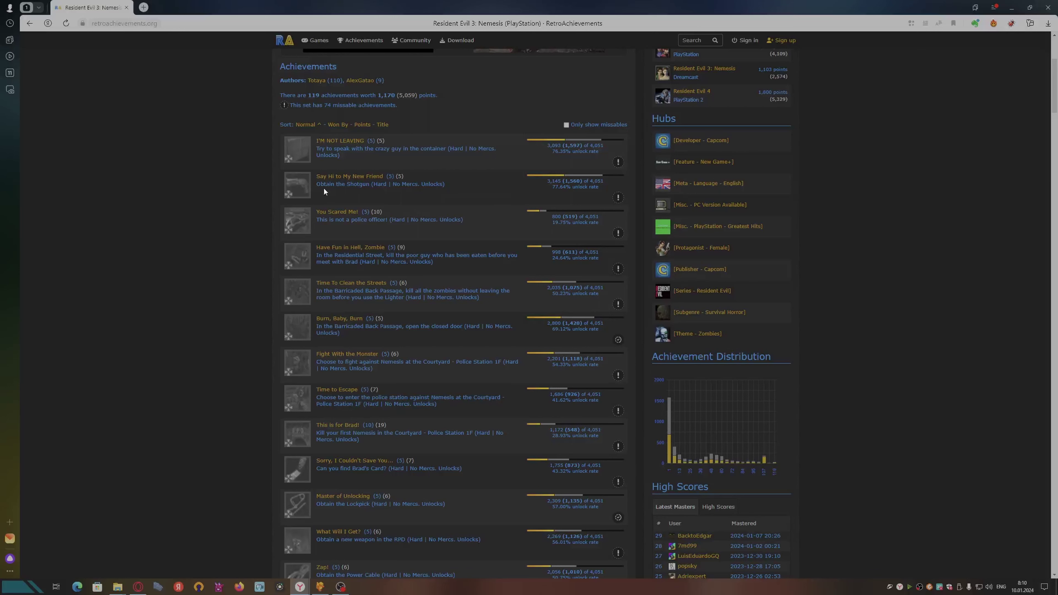
scroll(338, 195, down, 10)
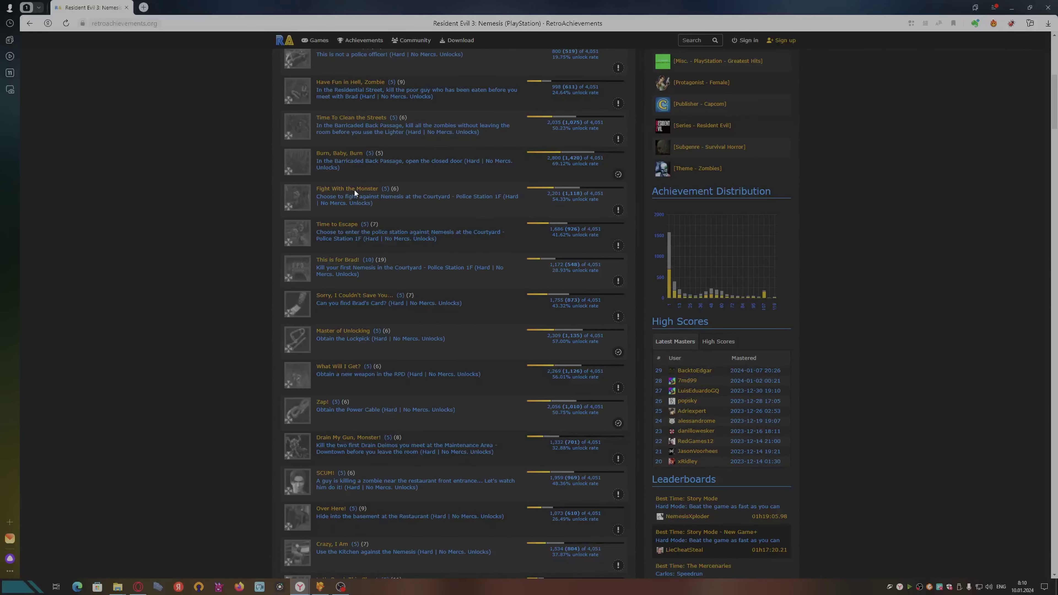
scroll(355, 190, down, 10)
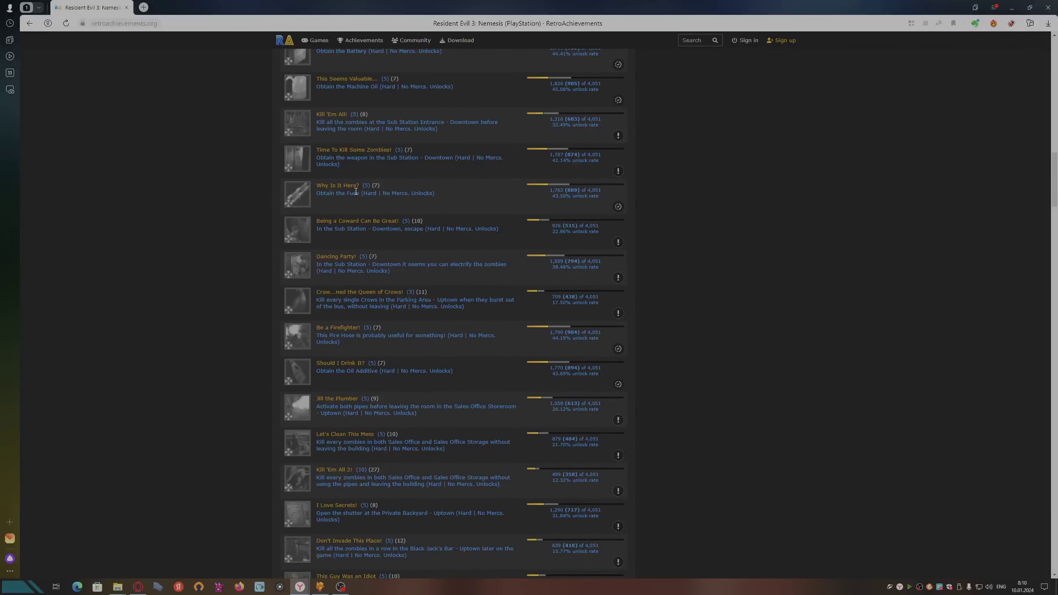
scroll(429, 238, up, 20)
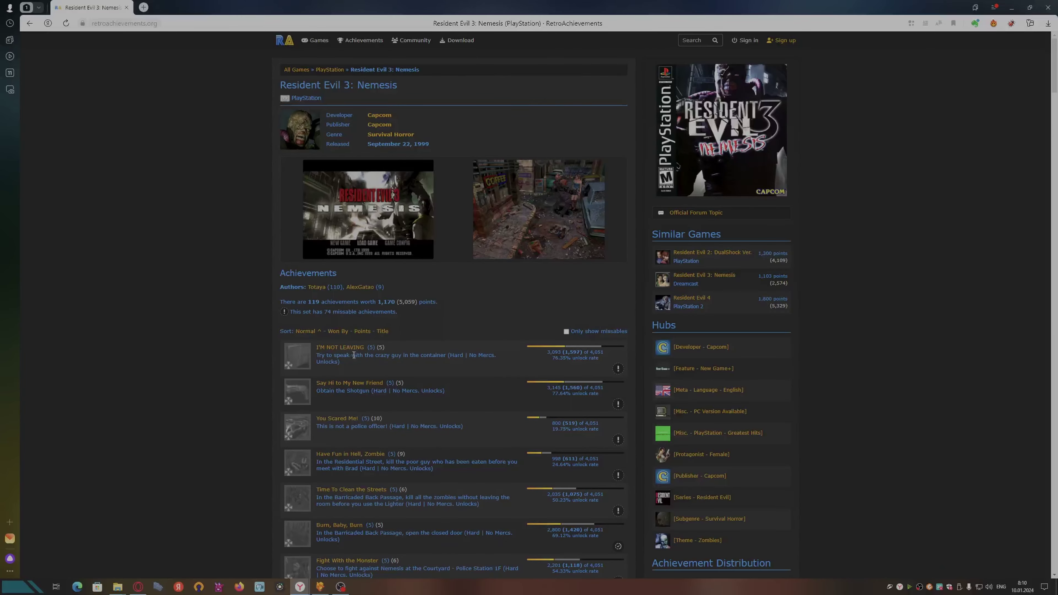
Step: Read the descriptions of the early-game achievements, starting with "I'M NOT LEAVING"
triple_click(353, 354)
drag(401, 355, 290, 339)
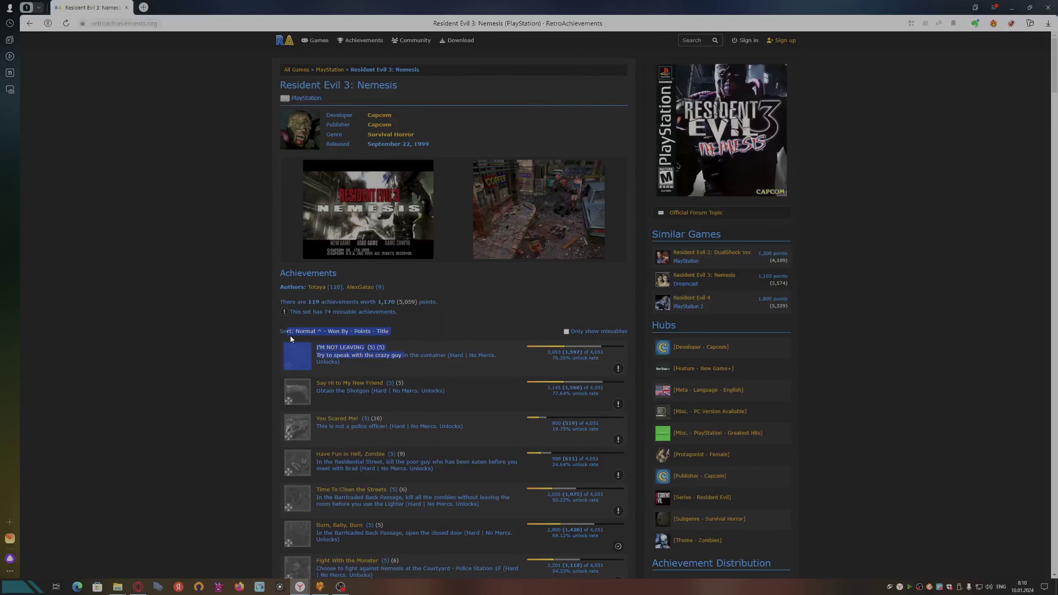
click(377, 364)
triple_click(377, 363)
click(384, 360)
scroll(384, 360, down, 3)
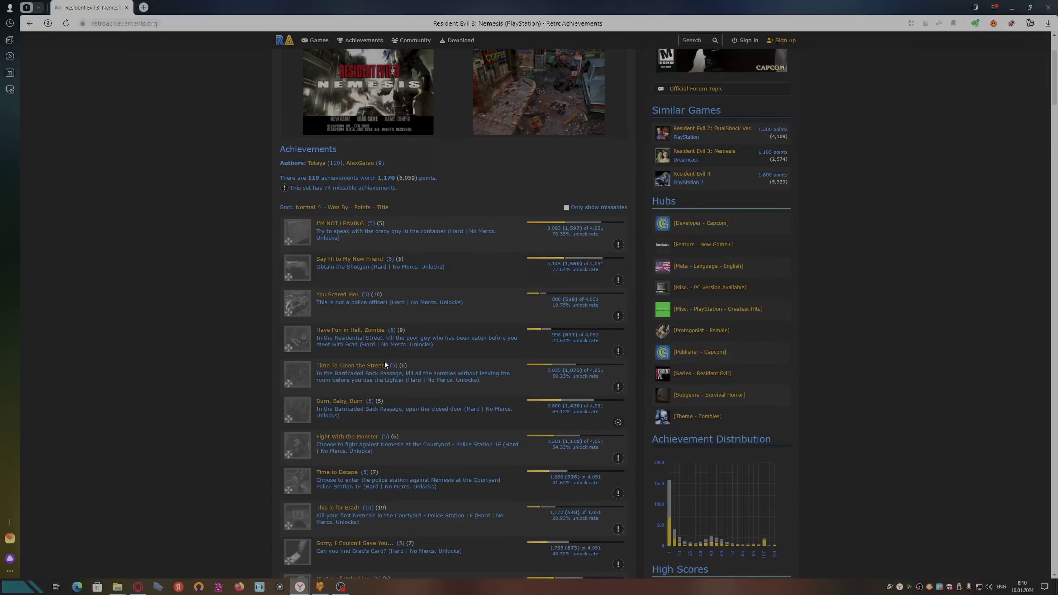
scroll(306, 306, down, 2)
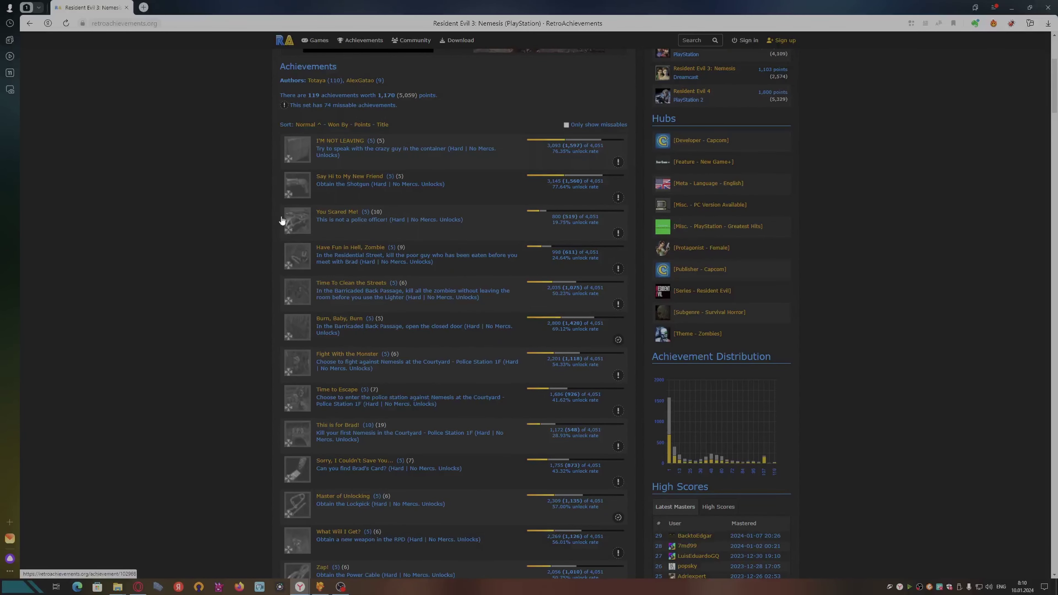
scroll(289, 257, down, 9)
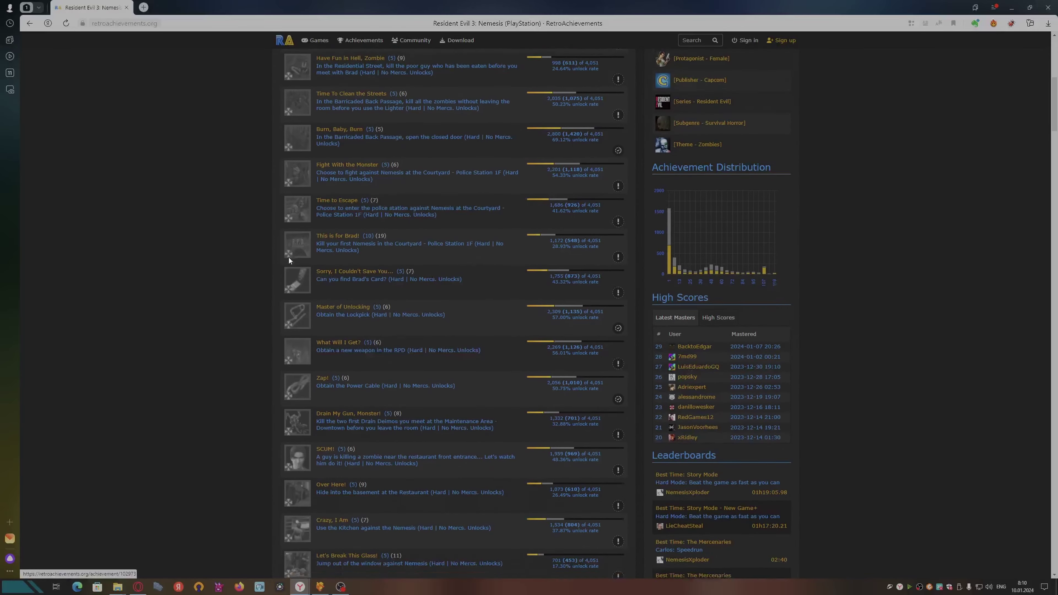
scroll(304, 250, down, 8)
Step: Examine the "Zap!" and "SCUM!" achievements and the entries around them
scroll(308, 260, up, 11)
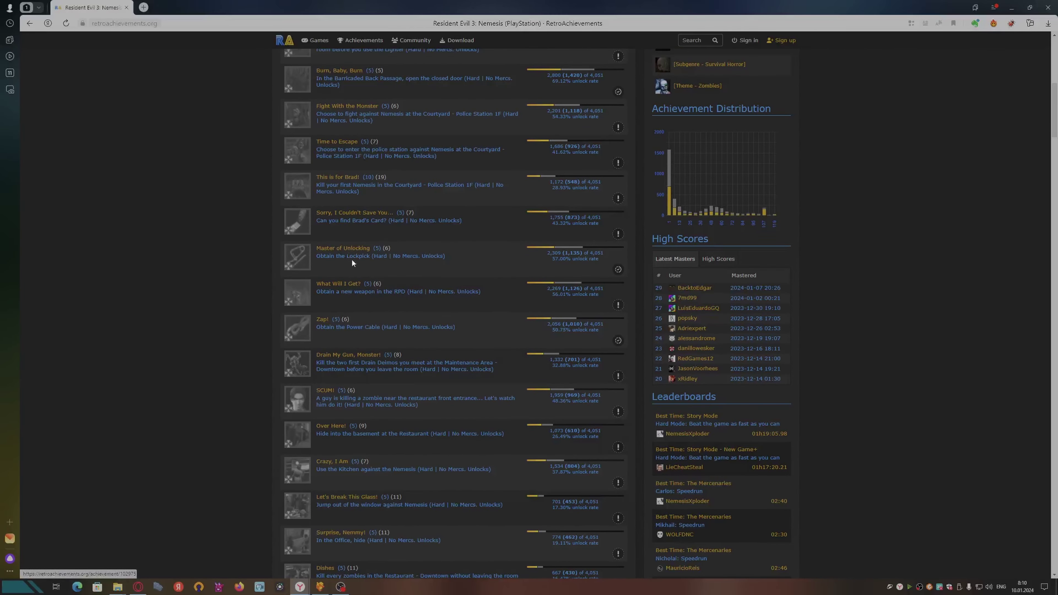
scroll(302, 259, down, 2)
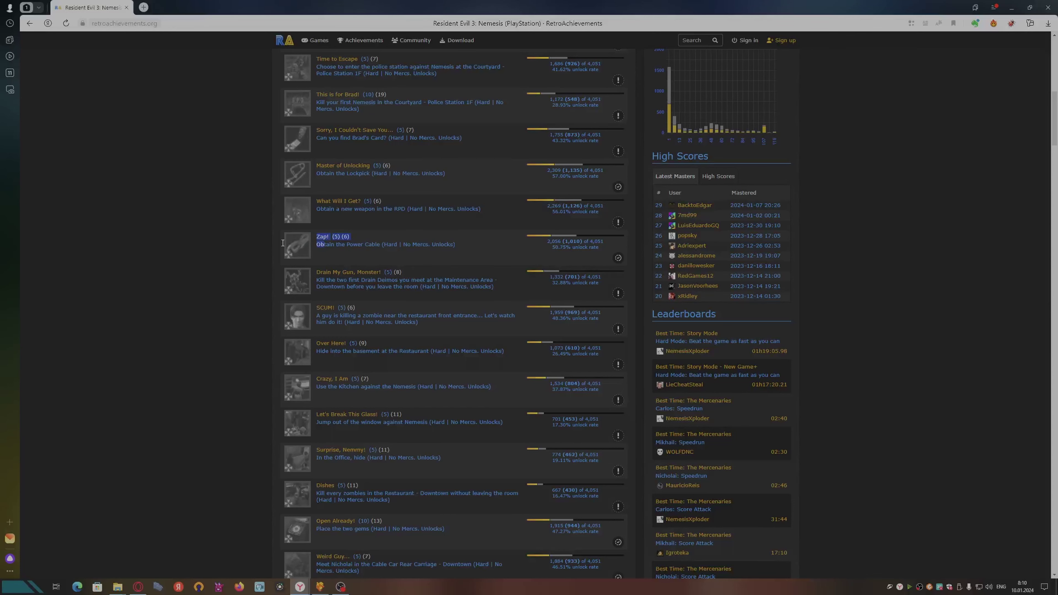
click(342, 257)
scroll(342, 257, down, 4)
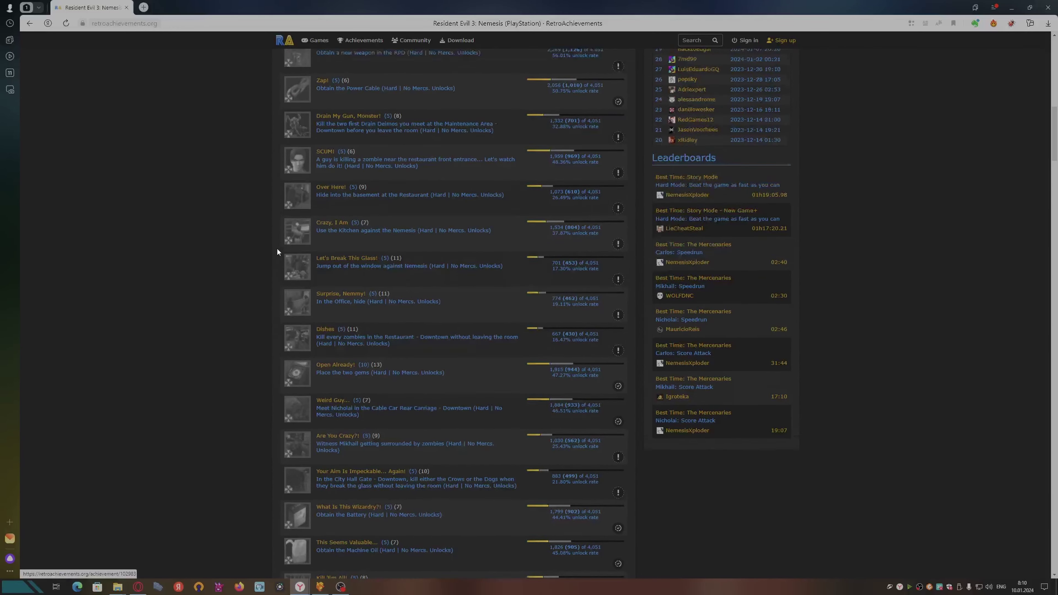
scroll(277, 250, up, 2)
drag(322, 247, 391, 249)
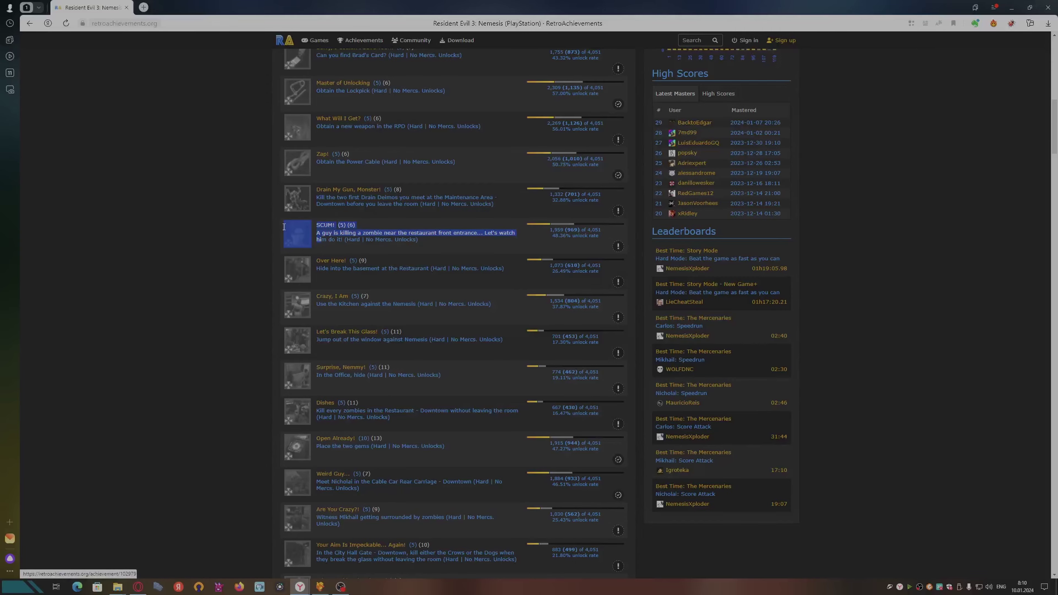
Step: Go through the remaining achievements down to the Mercenaries mini game ones and read the "Heart Attack" requirement
scroll(391, 248, down, 5)
scroll(328, 283, down, 15)
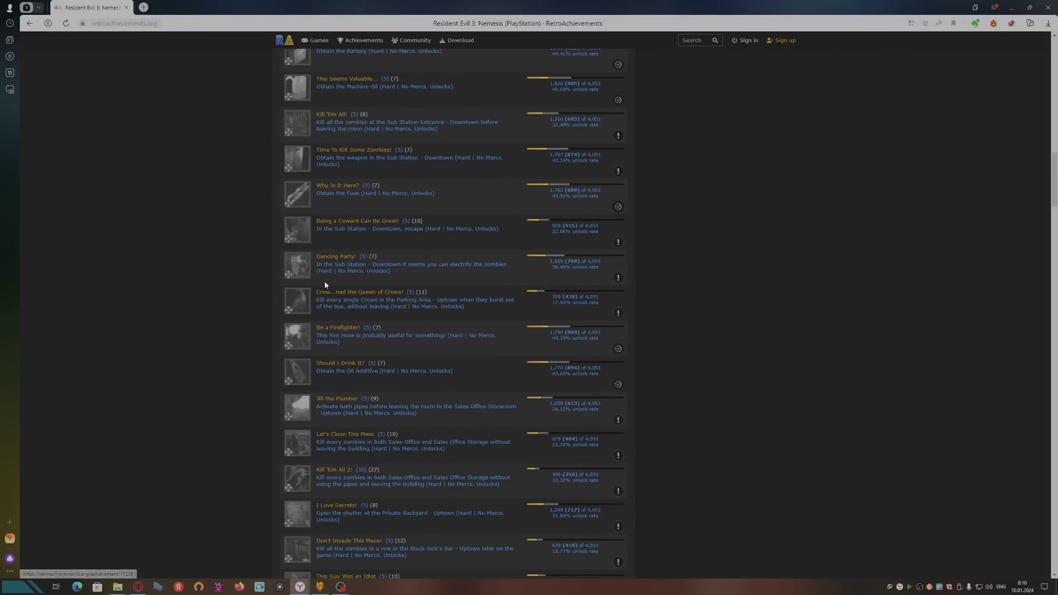
scroll(324, 283, down, 15)
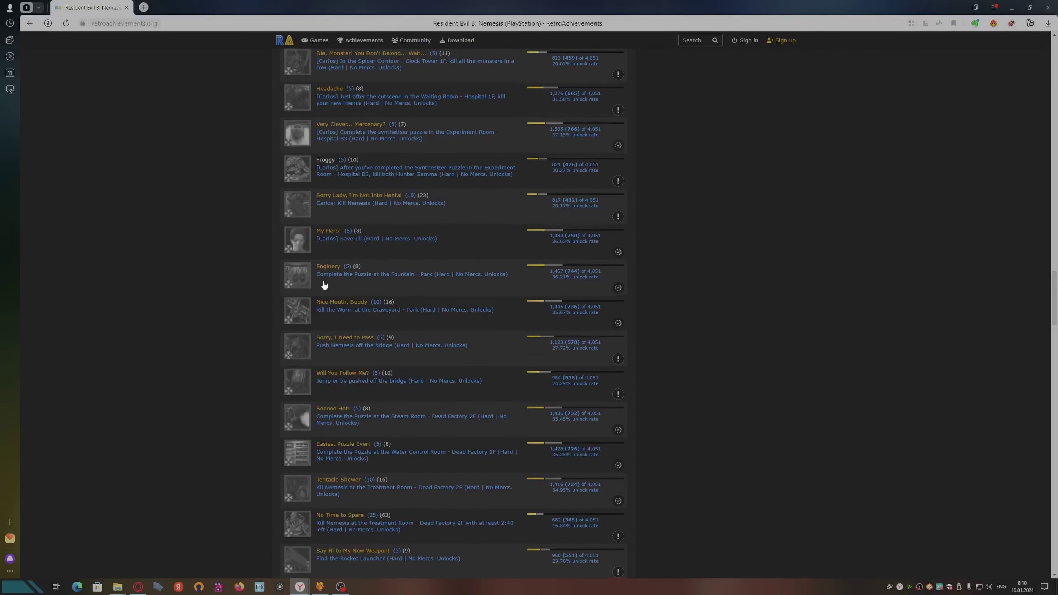
scroll(348, 277, down, 15)
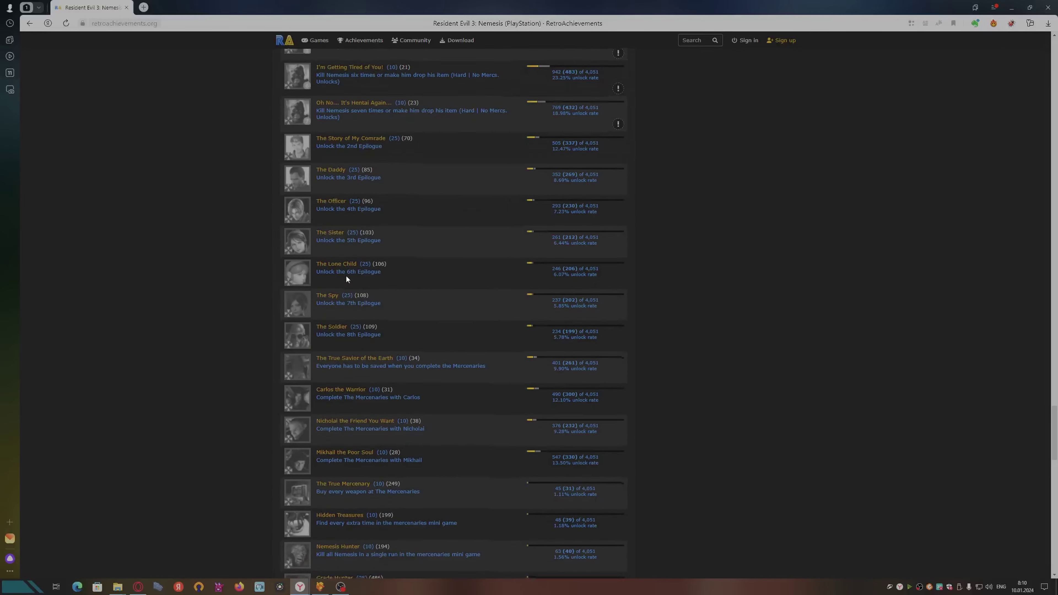
scroll(345, 278, up, 8)
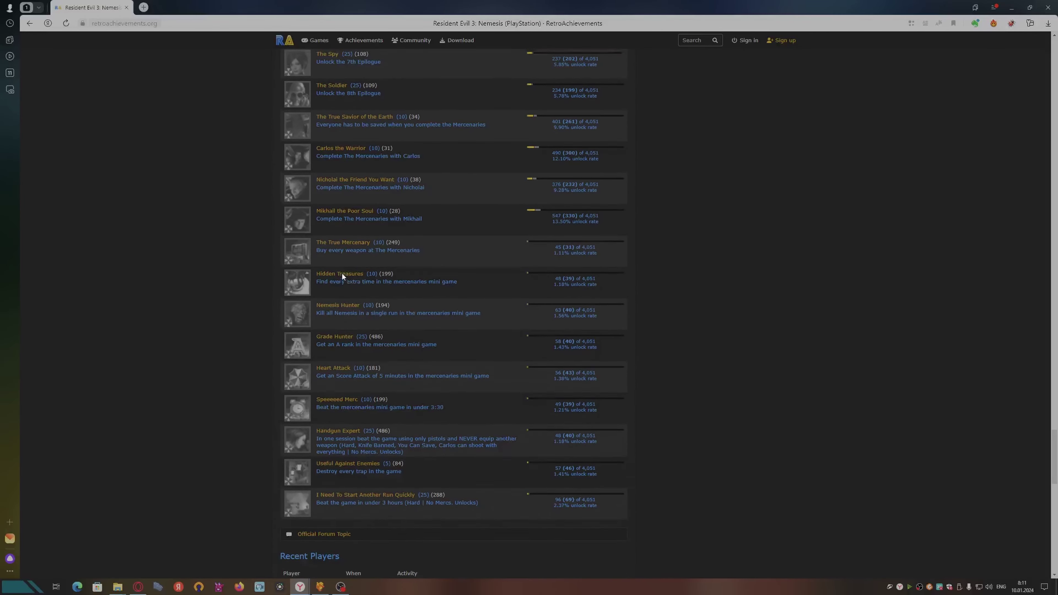
scroll(520, 343, up, 1)
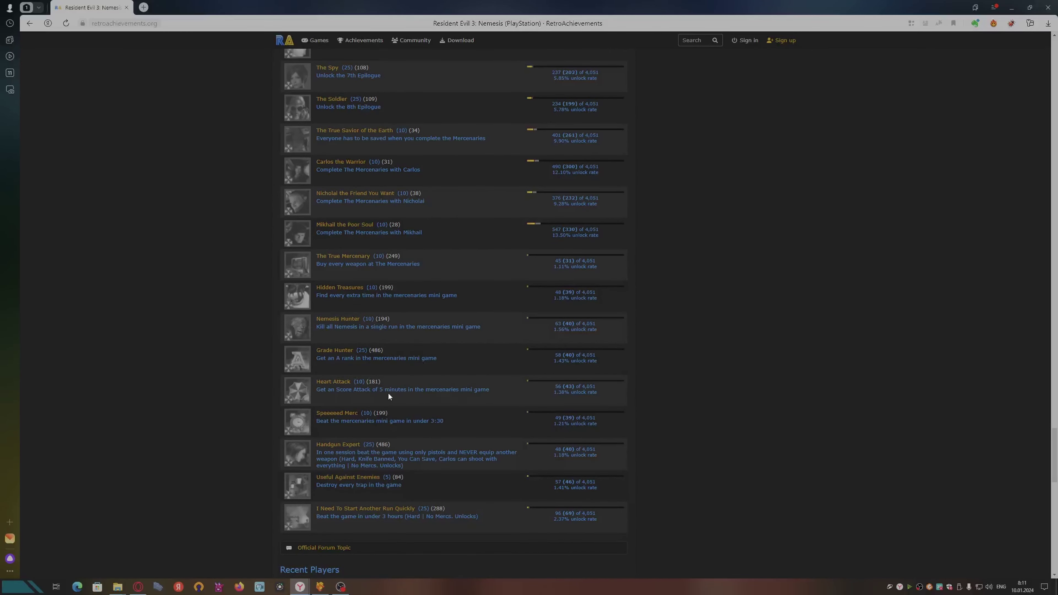
drag(488, 392, 287, 381)
click(369, 389)
click(499, 389)
click(399, 387)
Step: Return to the search results and reopen the PlayStation page of Resident Evil 3: Nemesis to look over its achievements
scroll(399, 387, up, 10)
scroll(399, 387, up, 15)
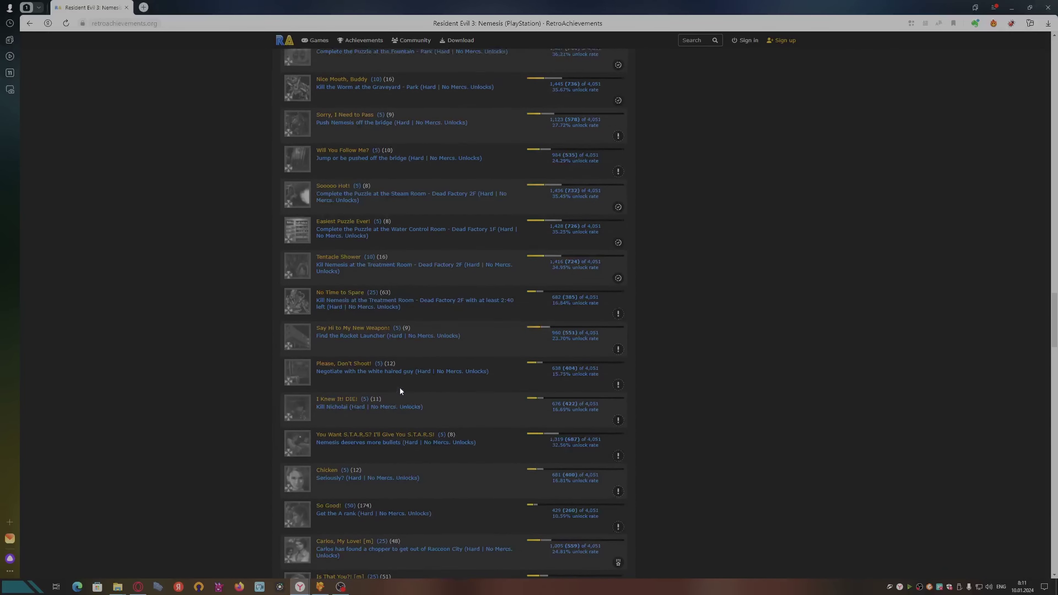
scroll(398, 389, up, 15)
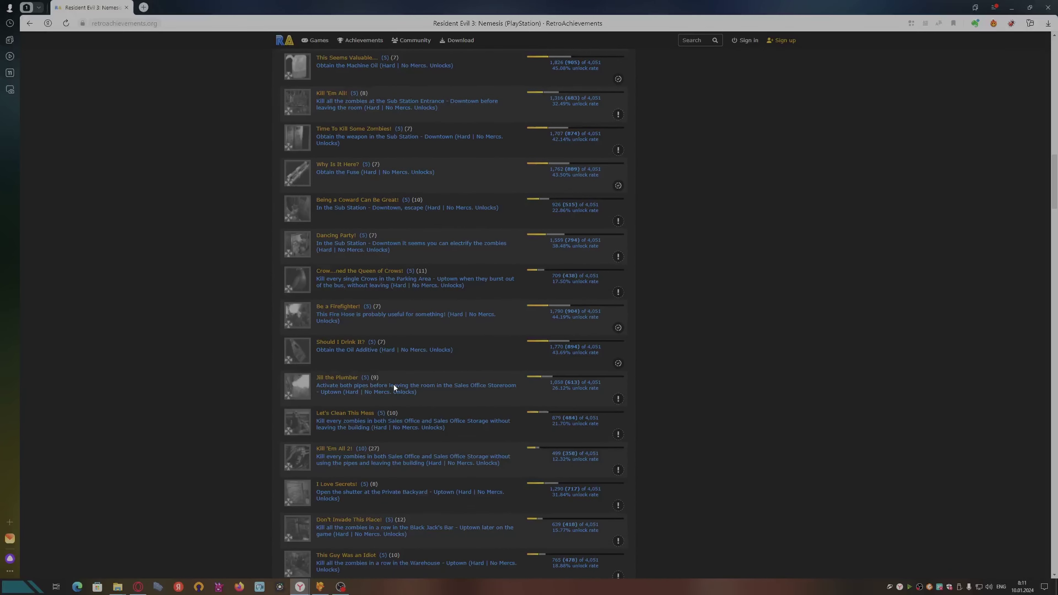
scroll(376, 370, up, 15)
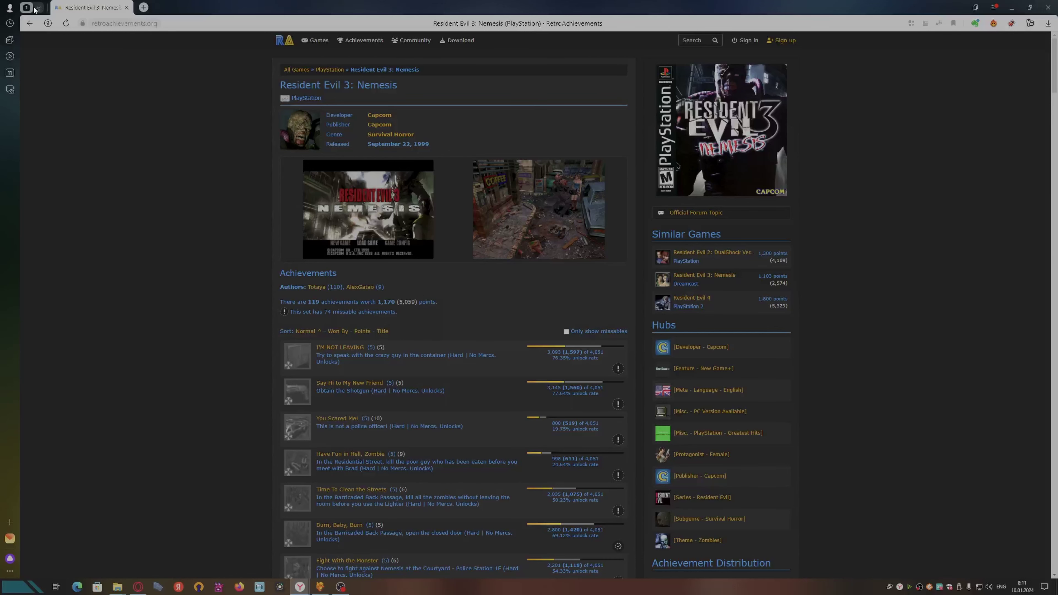
click(29, 23)
mouse_move(476, 161)
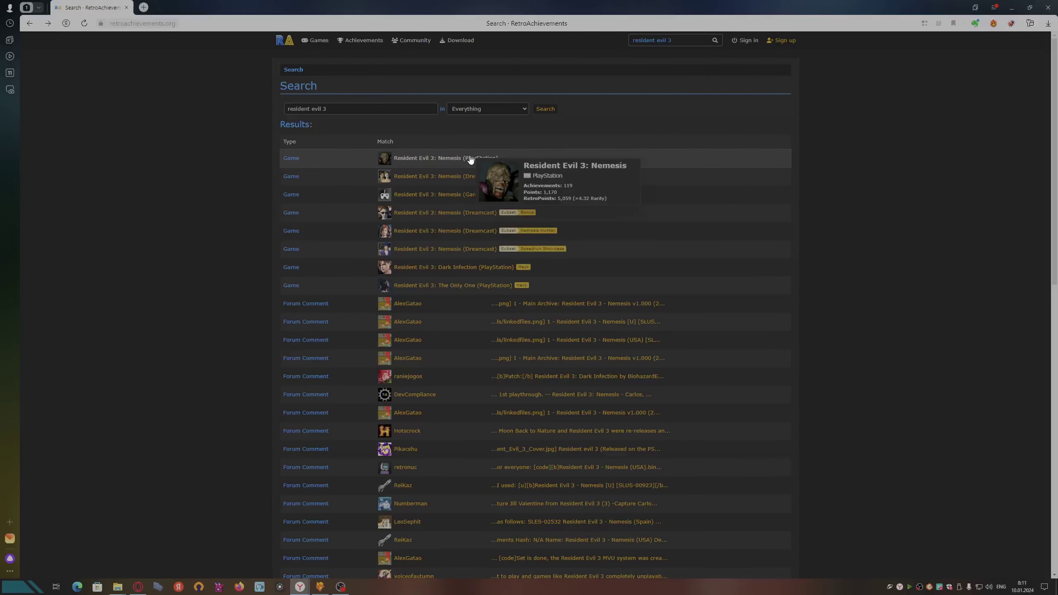
click(475, 160)
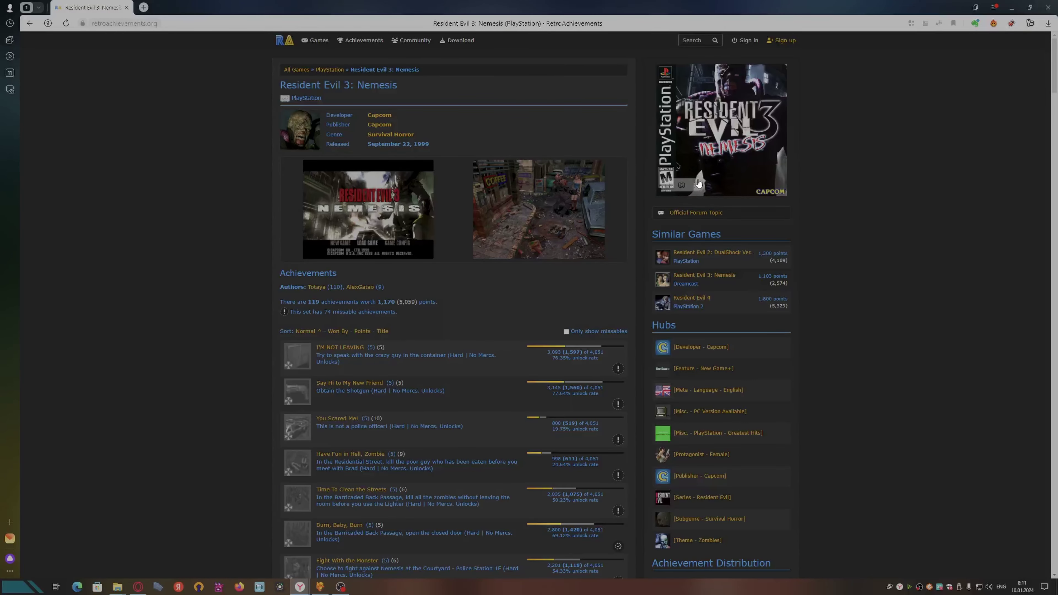
scroll(644, 226, down, 4)
scroll(642, 225, up, 2)
scroll(642, 226, up, 2)
scroll(442, 125, down, 1)
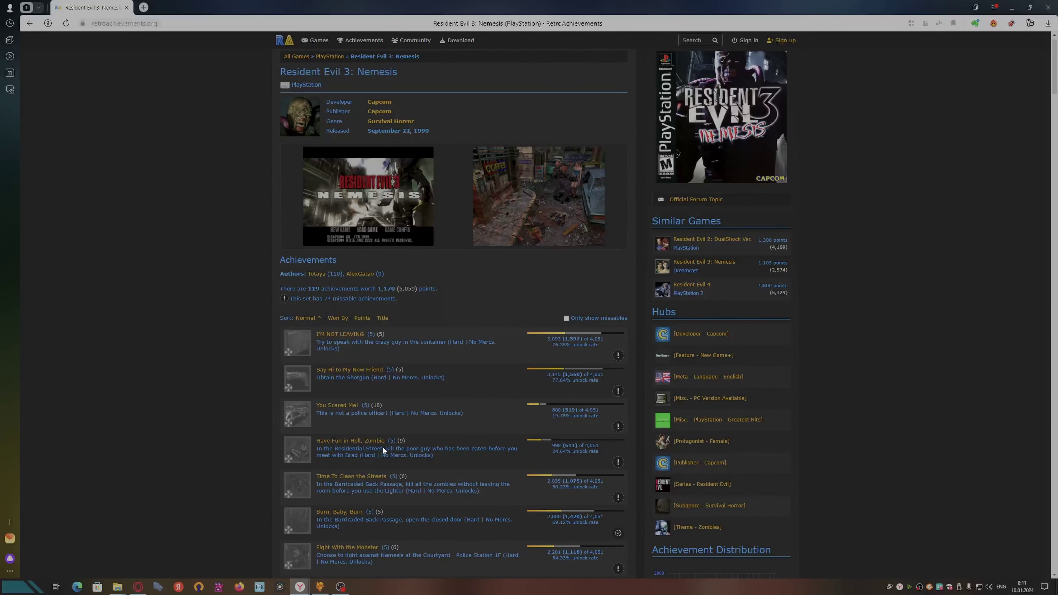
Step: Switch back to DuckStation's achievement settings and open the account's RetroAchievements profile from there
click(319, 587)
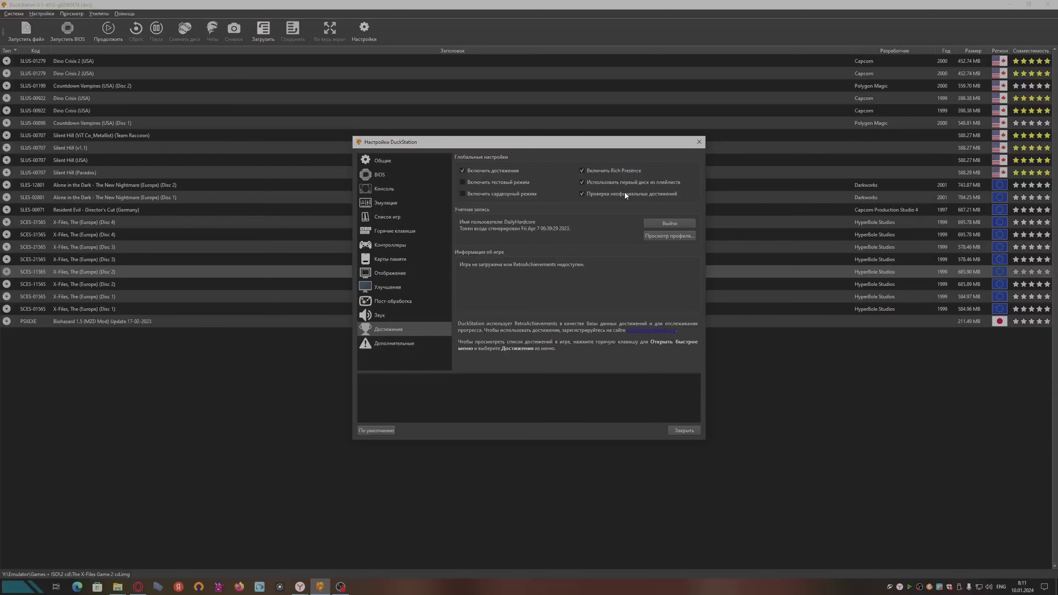
click(666, 236)
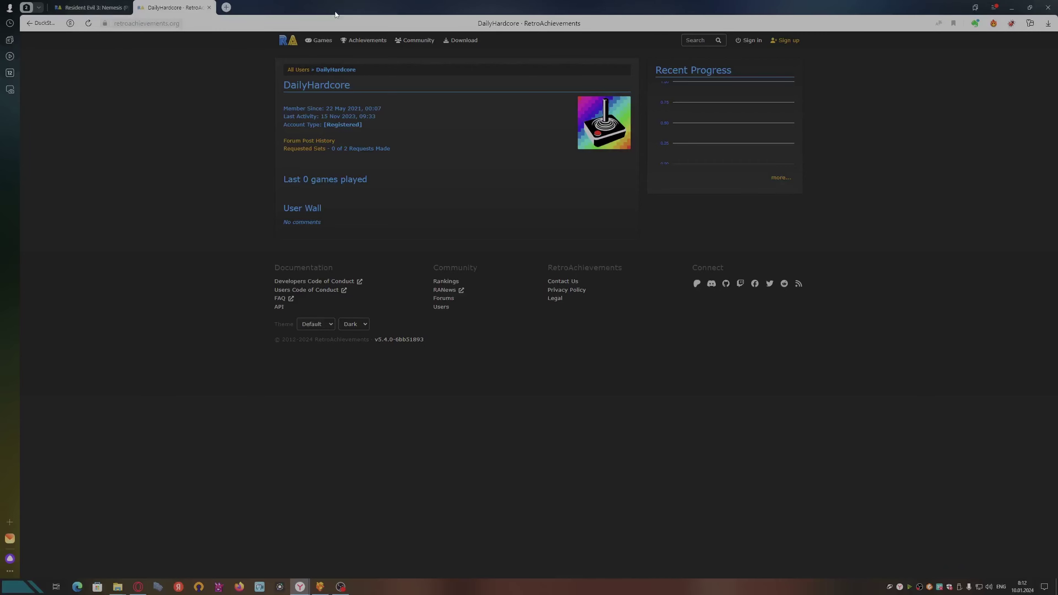
Step: Shrink the browser to a floating window over DuckStation and open RetroAchievements' download page of supported emulators
drag(337, 15, 488, 229)
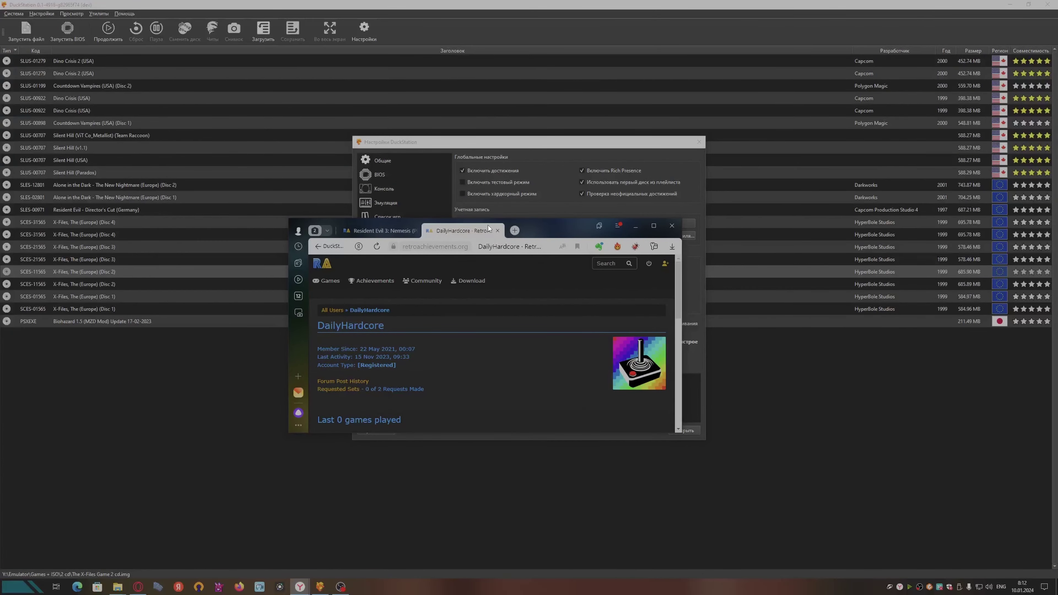
drag(569, 230, 521, 227)
double_click(586, 228)
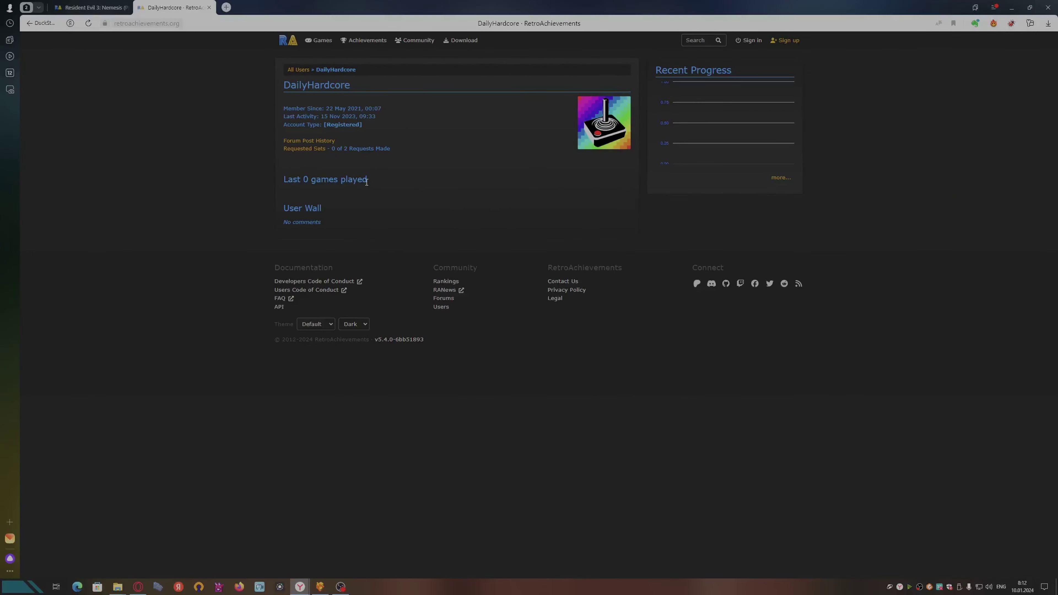
drag(519, 7, 514, 257)
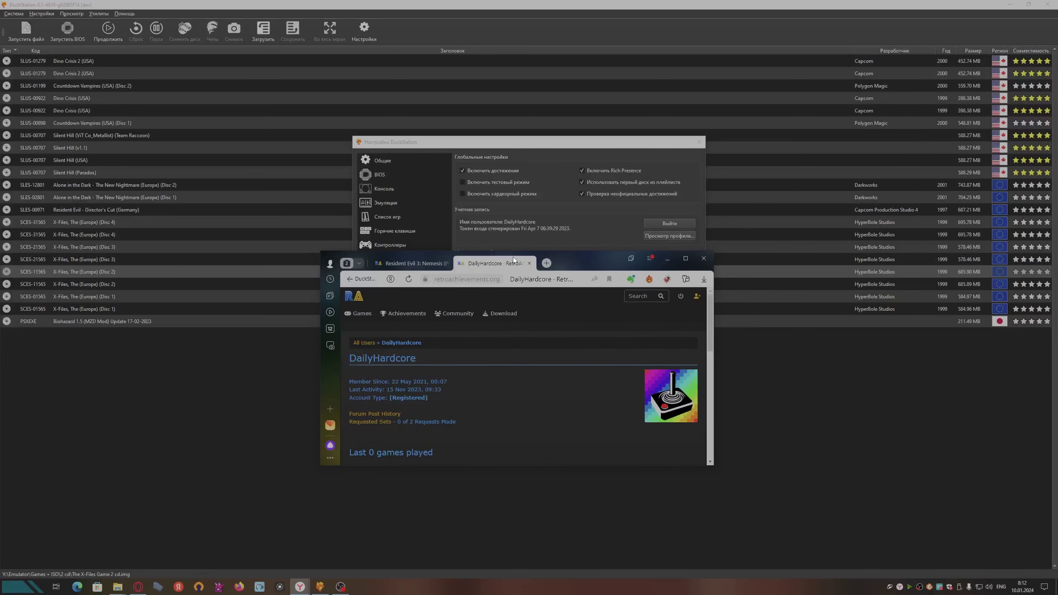
click(486, 313)
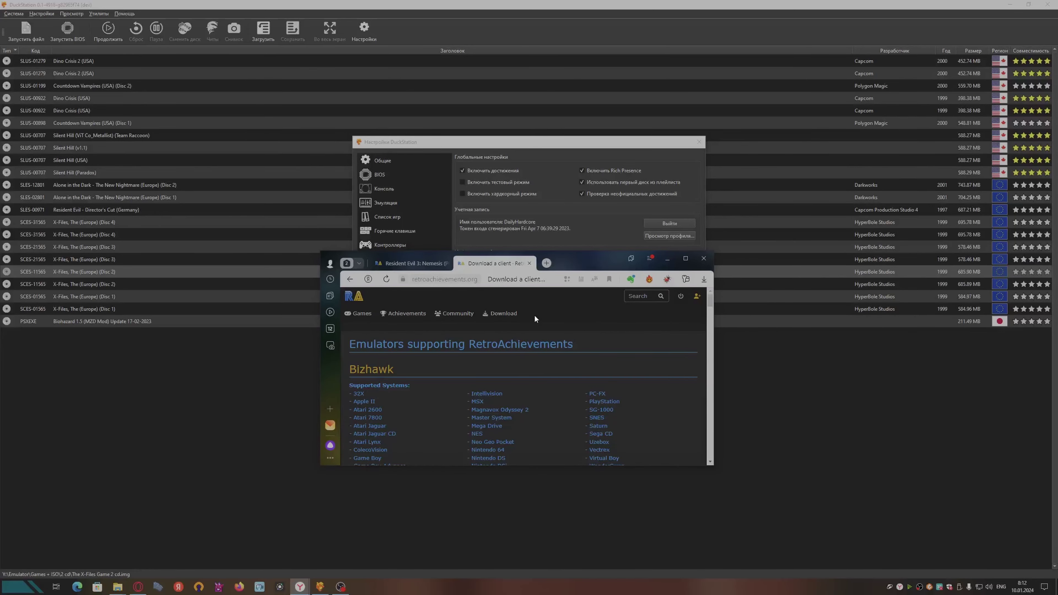
Step: Maximize the browser, look over the emulators supporting RetroAchievements and open DuckStation's download site from the list
click(685, 259)
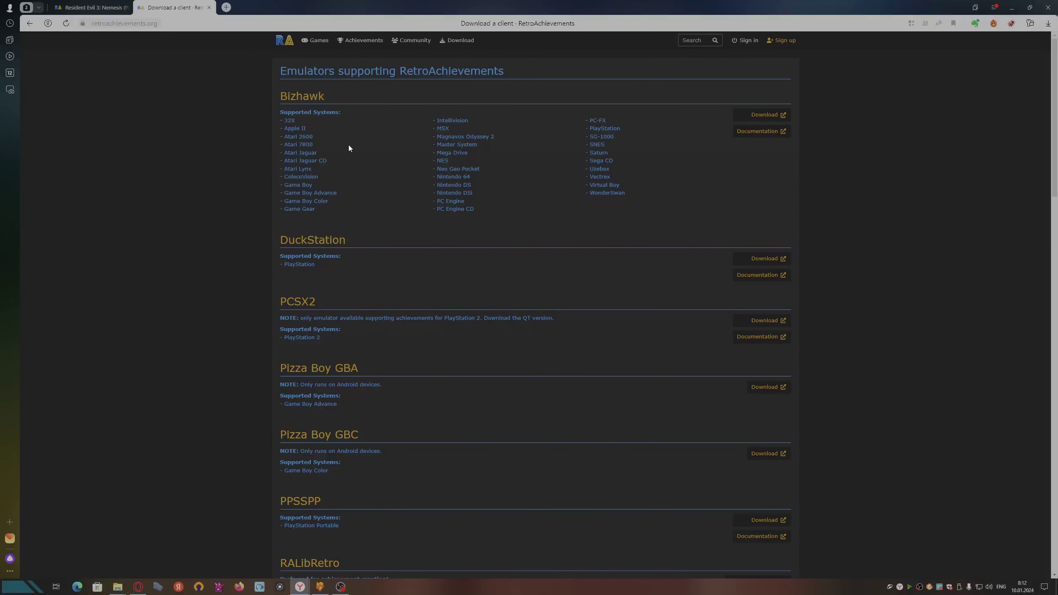
scroll(366, 188, down, 3)
scroll(639, 256, up, 3)
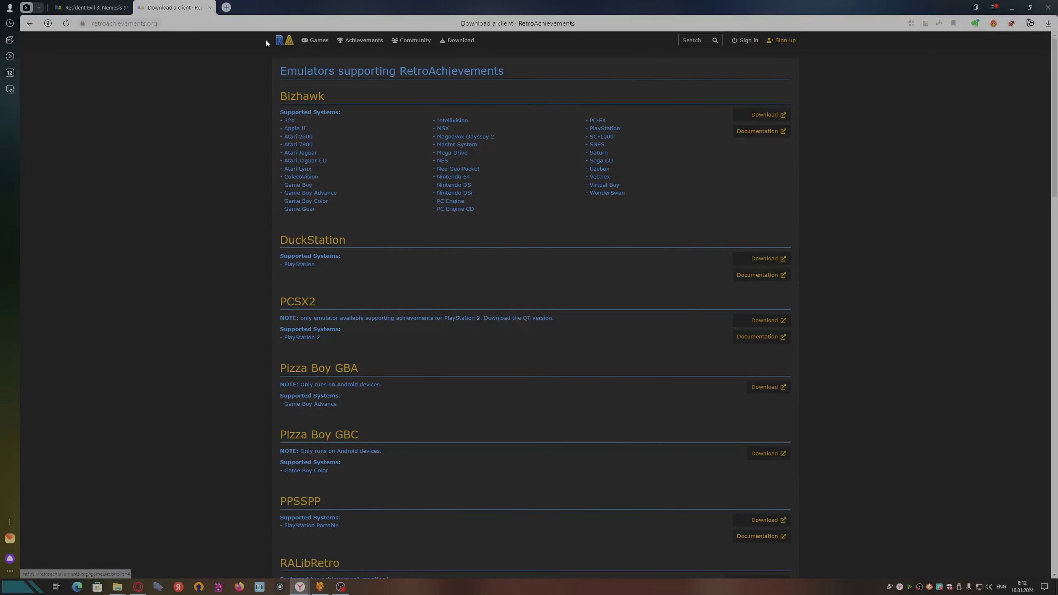
scroll(624, 213, down, 2)
scroll(623, 212, down, 3)
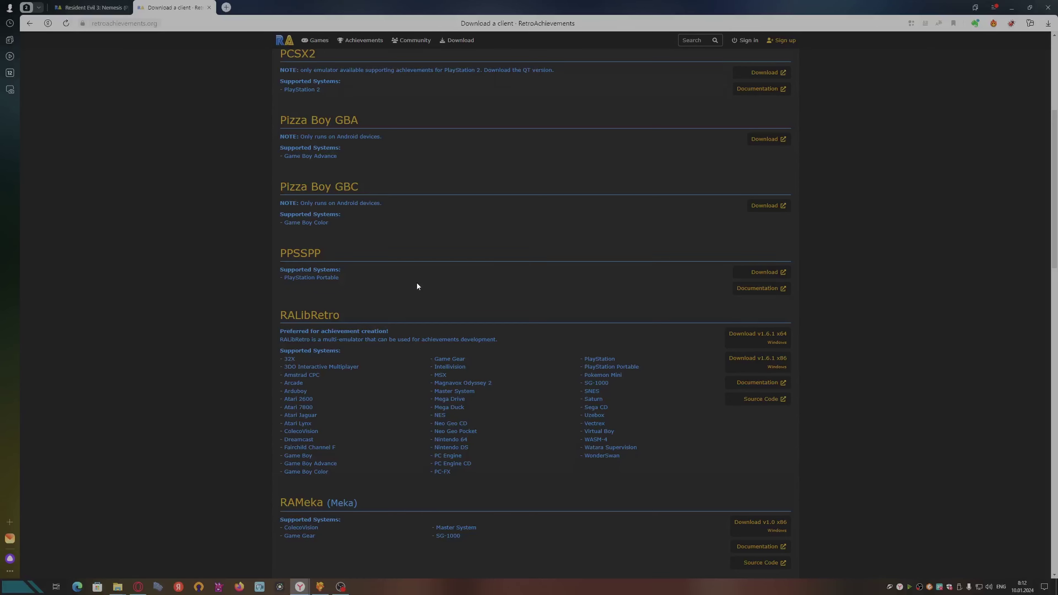
scroll(375, 266, up, 6)
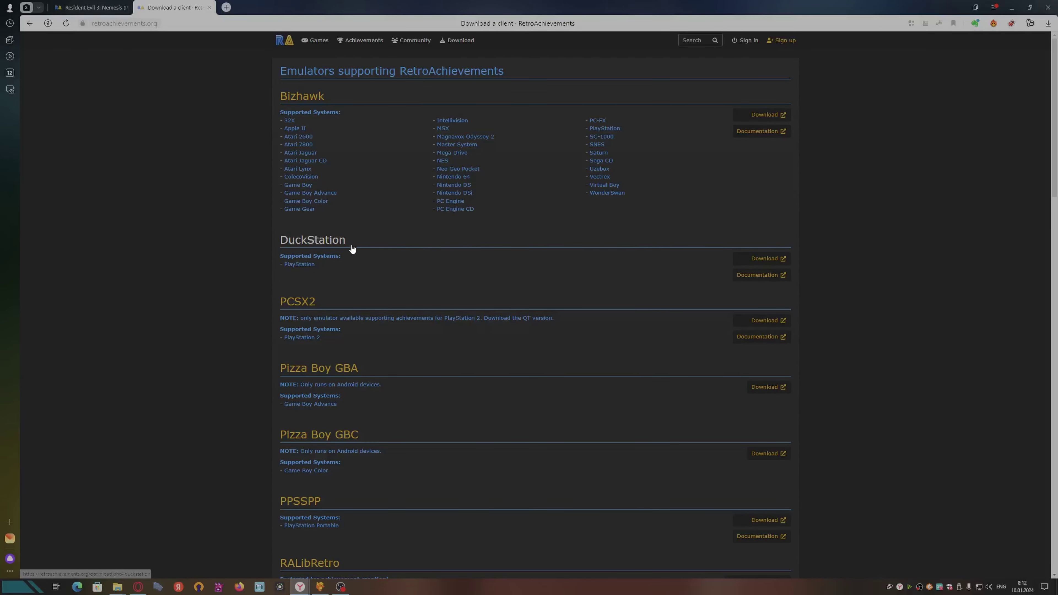
click(754, 259)
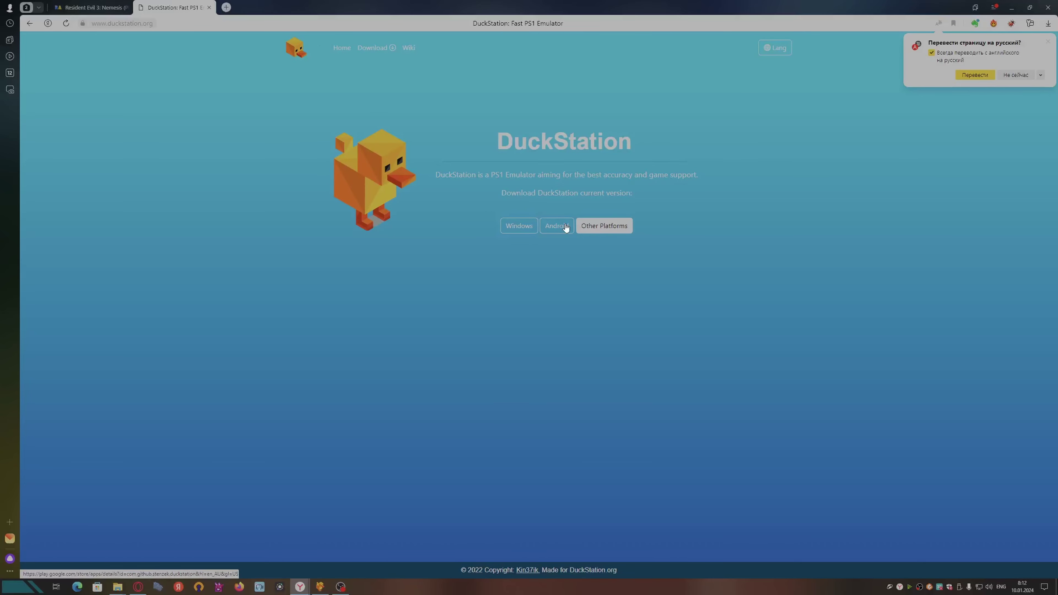
Step: Try the Android download on DuckStation's site, return, and open the GitHub release page for other platforms
drag(566, 229, 573, 265)
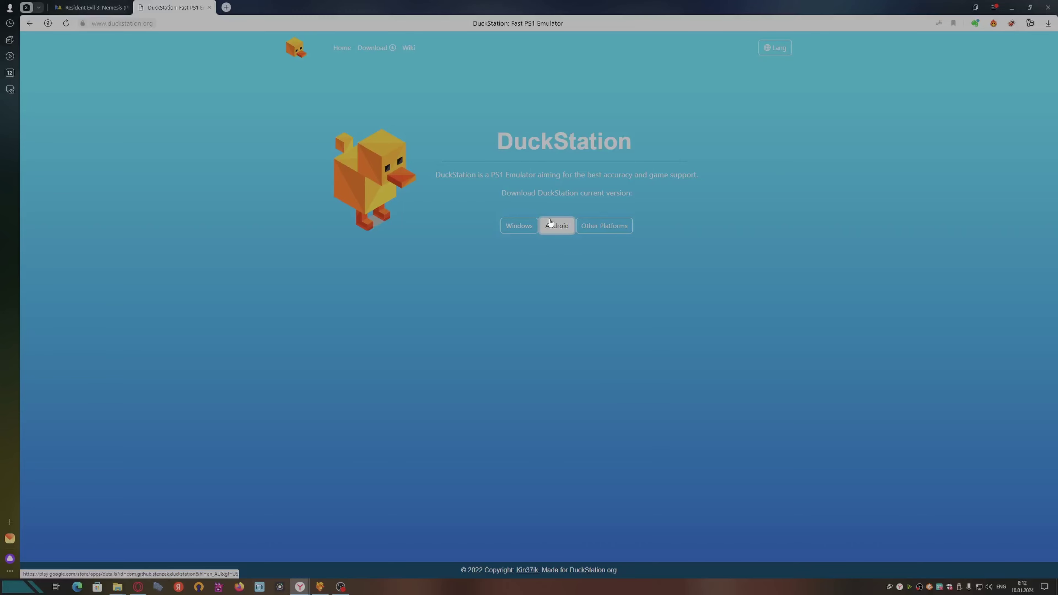
triple_click(506, 171)
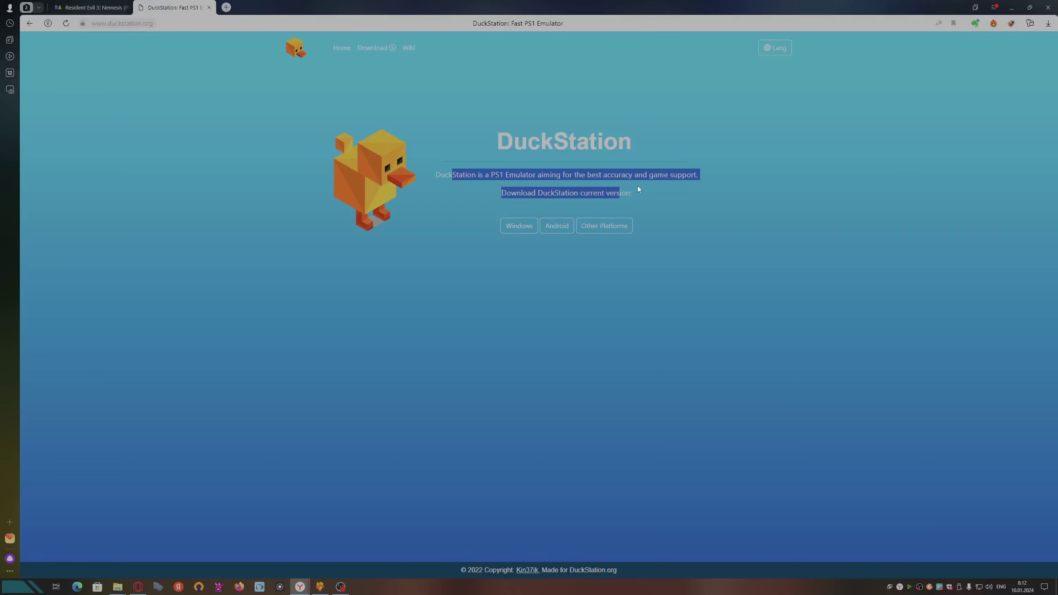
click(665, 194)
click(557, 225)
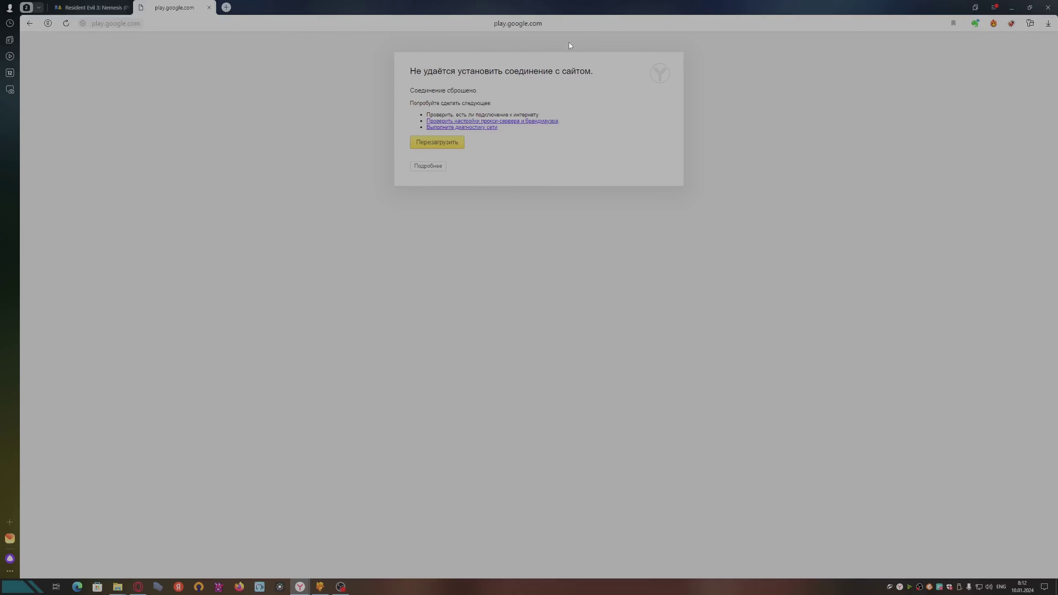
click(28, 24)
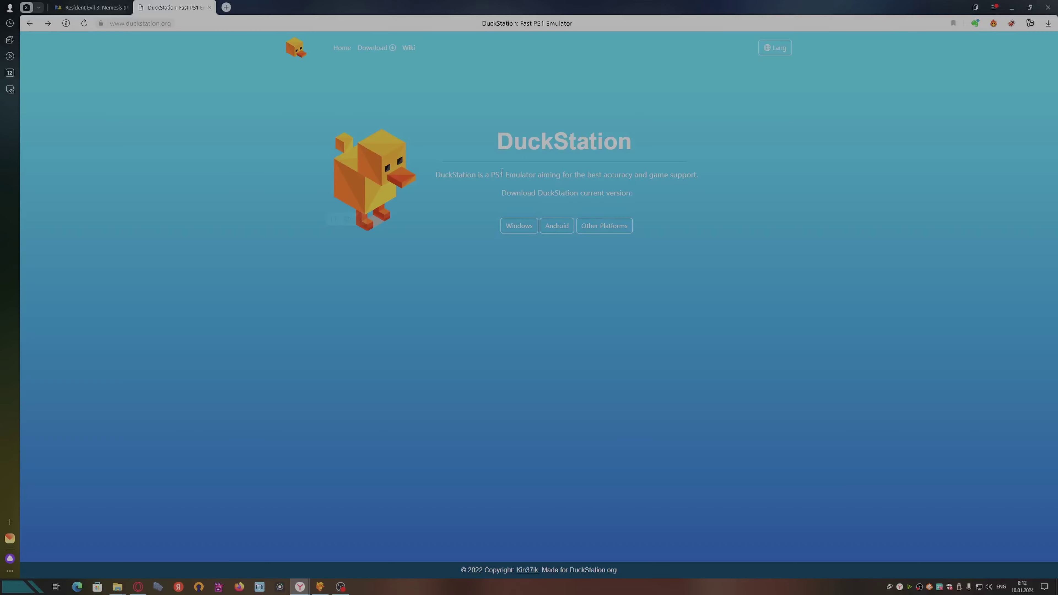
click(375, 48)
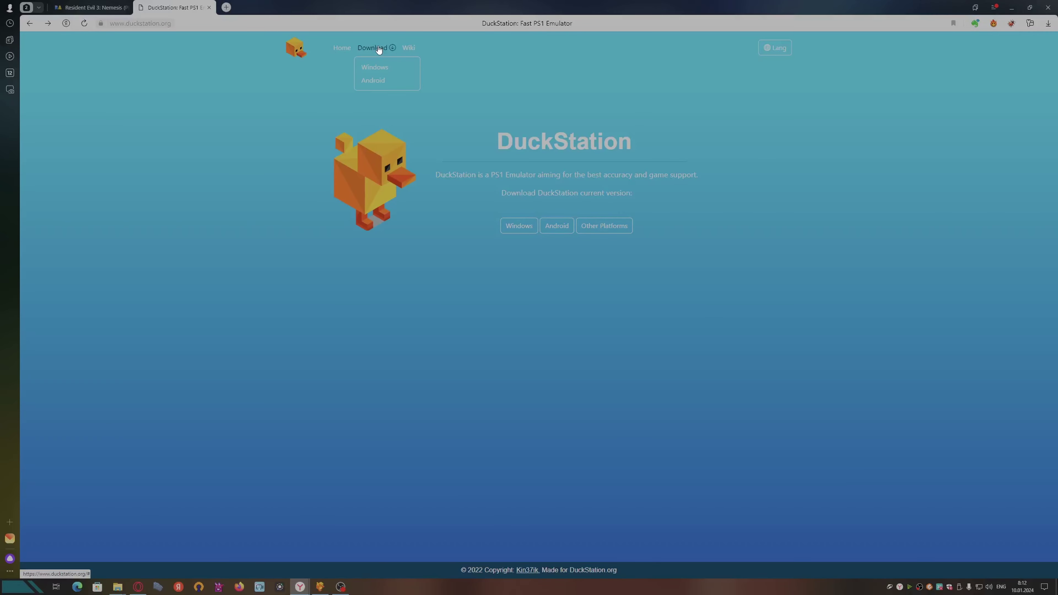
click(619, 226)
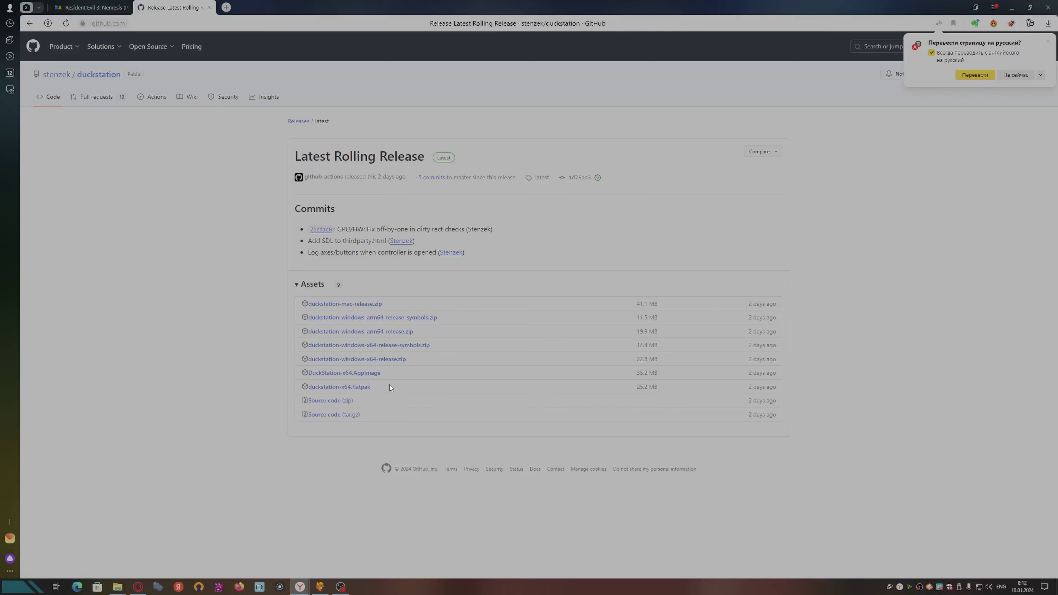
Step: Return to the RetroAchievements page of Resident Evil 3: Nemesis, open the emulator downloads from there and look through to RetroArch
click(90, 7)
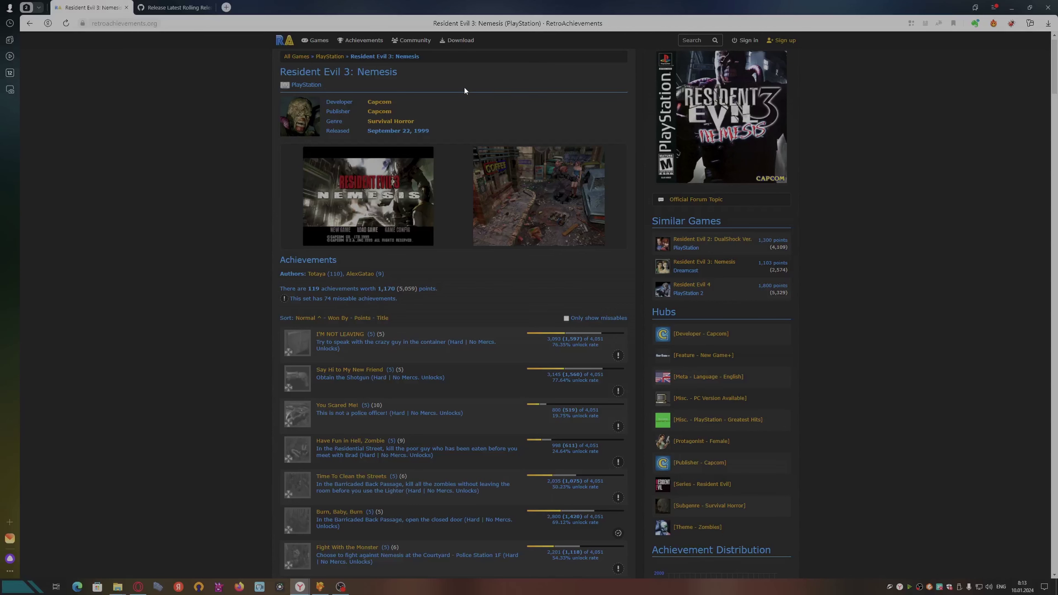
click(458, 45)
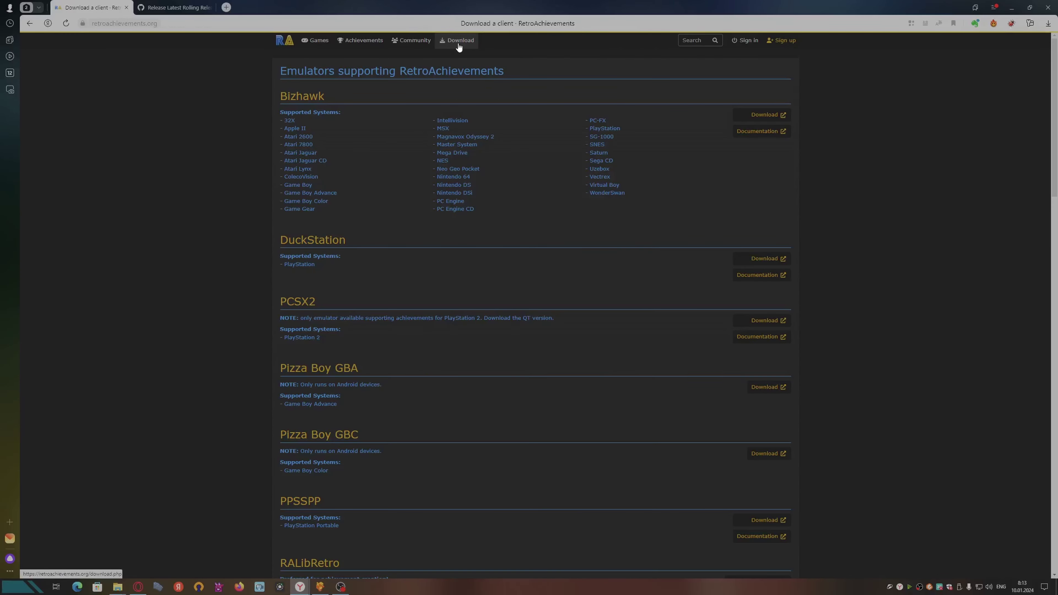
scroll(485, 207, down, 15)
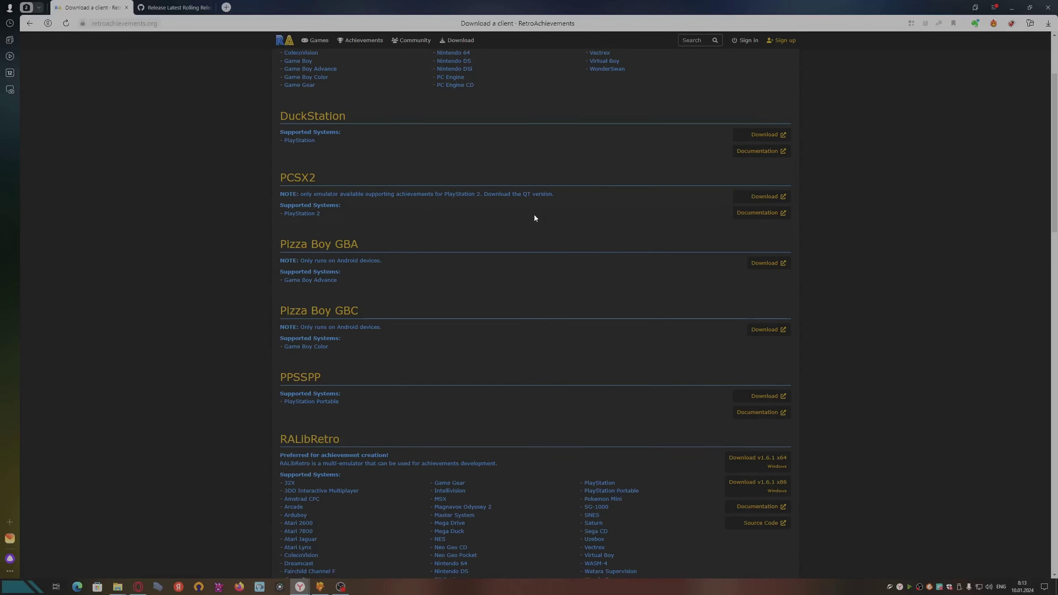
scroll(433, 195, down, 15)
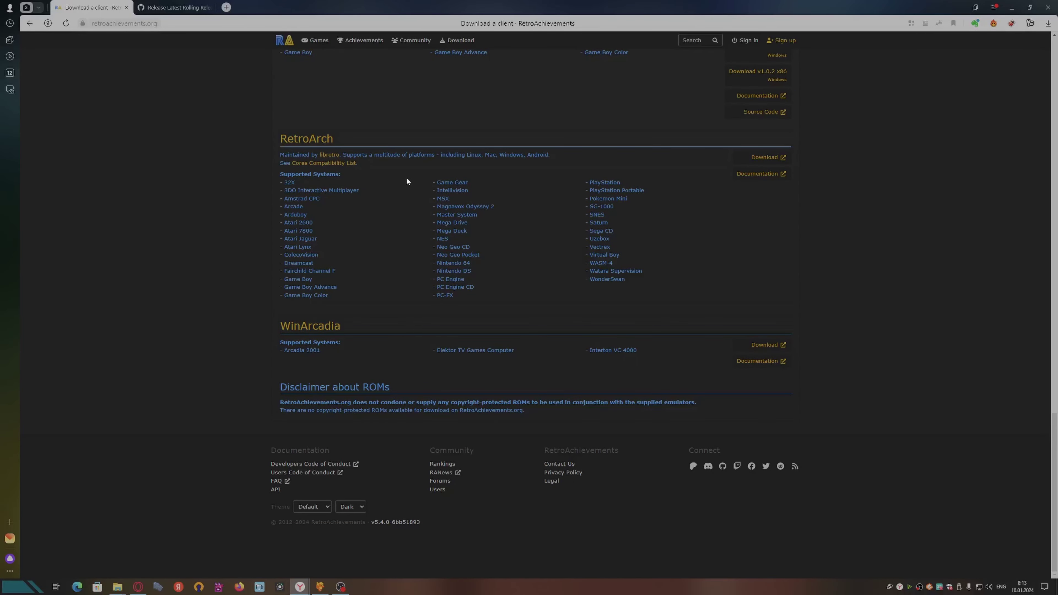
drag(280, 139, 346, 141)
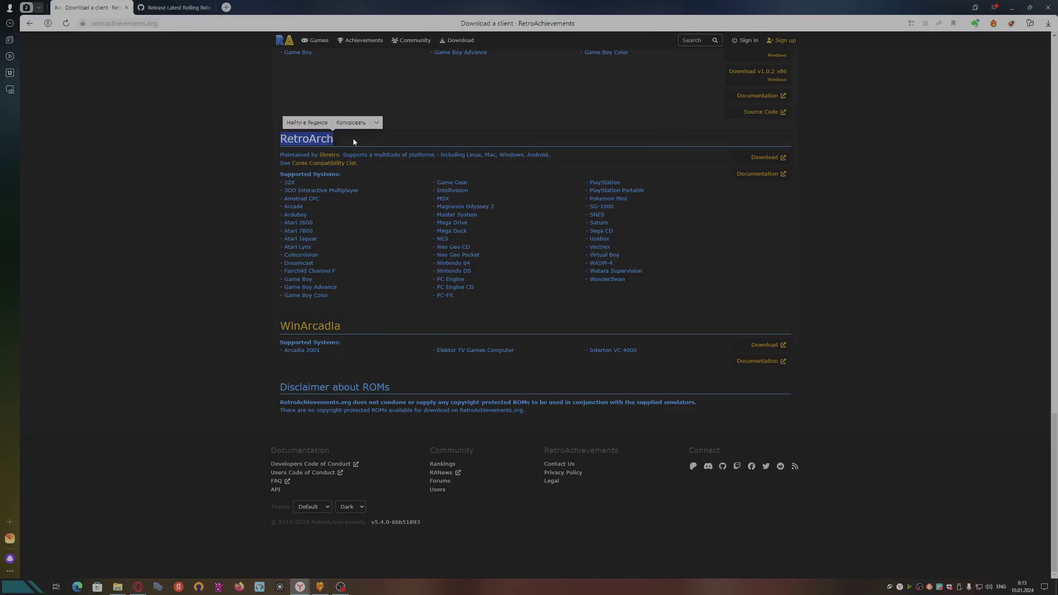
click(277, 144)
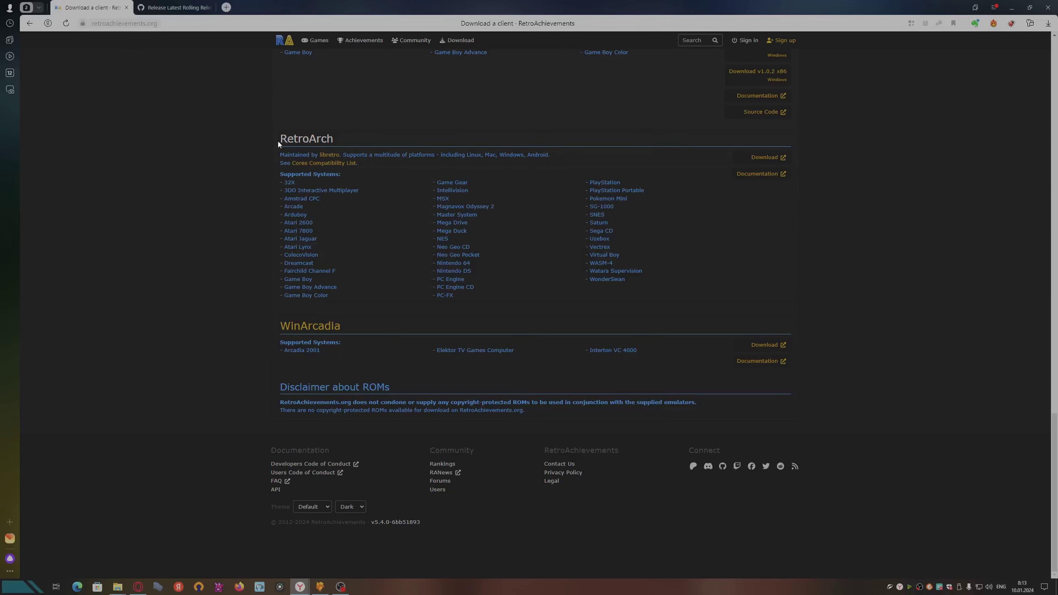
Step: Minimize the browser to return to DuckStation's achievement settings and reposition the settings window
click(1012, 7)
drag(533, 143, 495, 136)
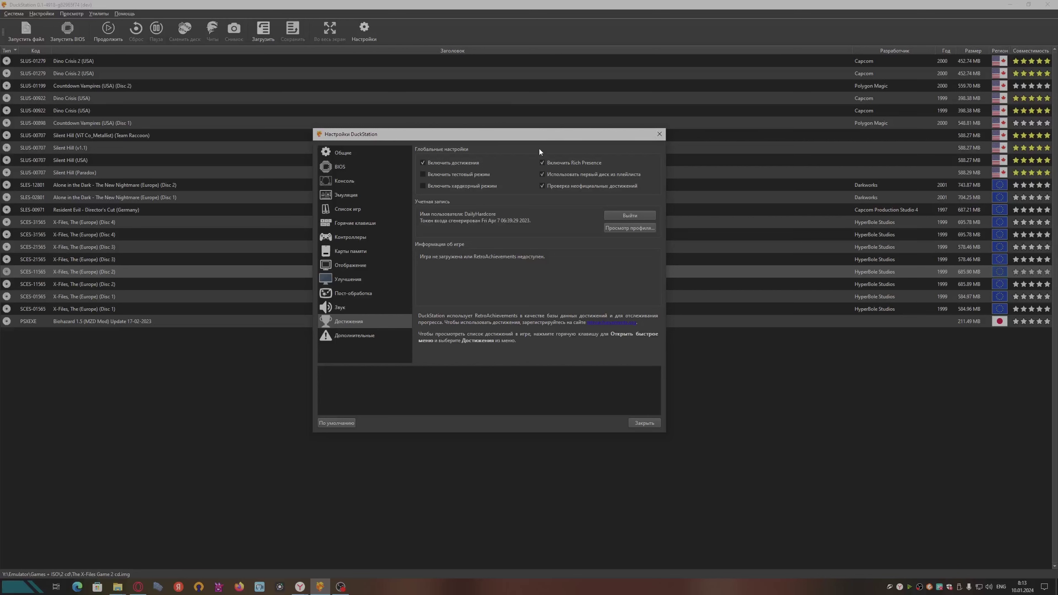
click(340, 582)
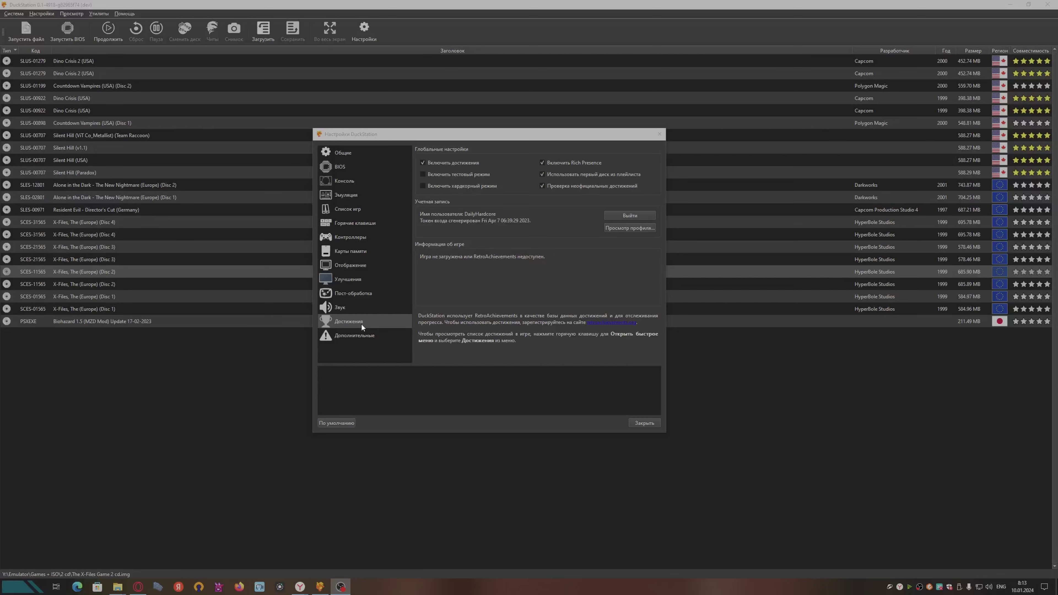
Step: Open DuckStation's additional (Дополнительные) settings and go through the whole tweaks and hacks list
click(390, 338)
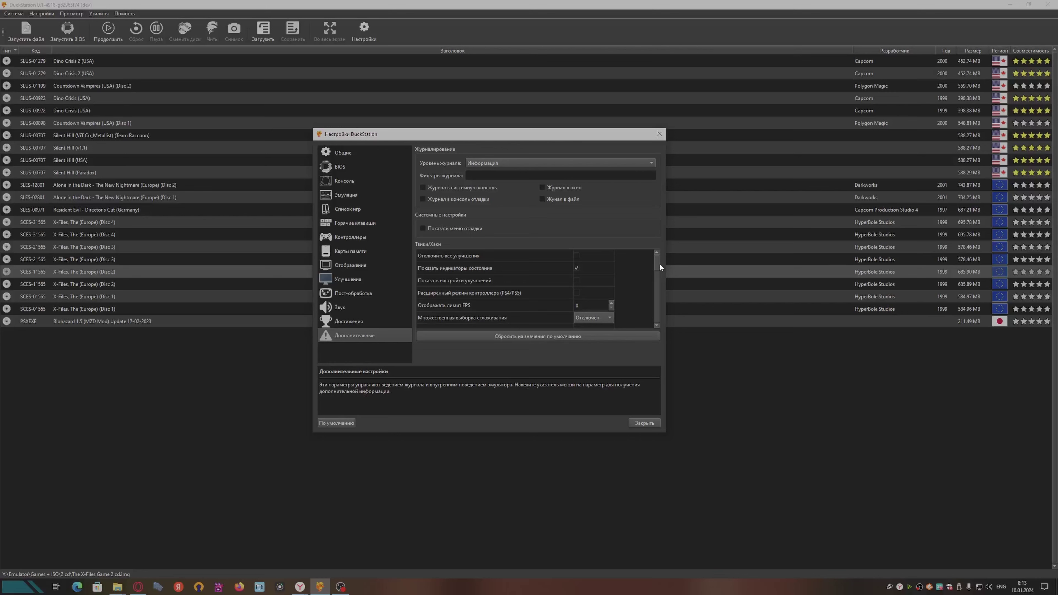
drag(653, 264, 660, 292)
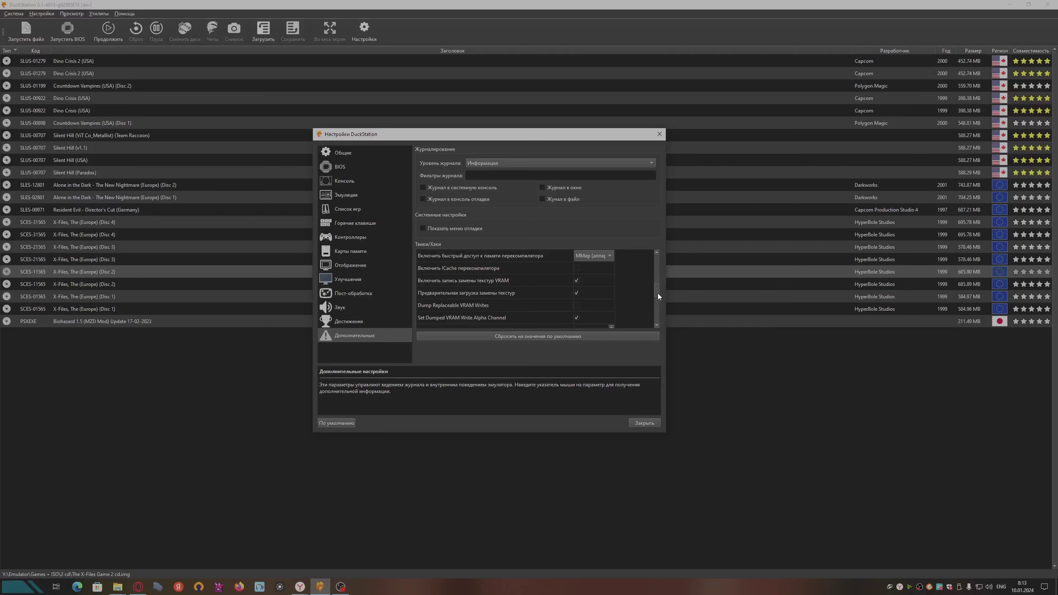
drag(658, 295, 657, 300)
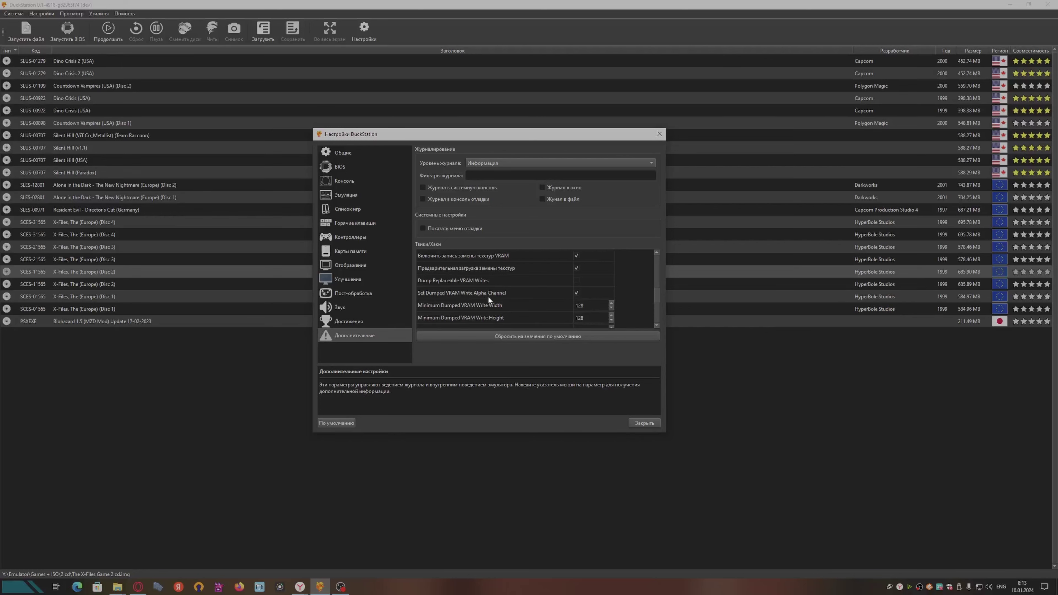
drag(652, 296, 655, 314)
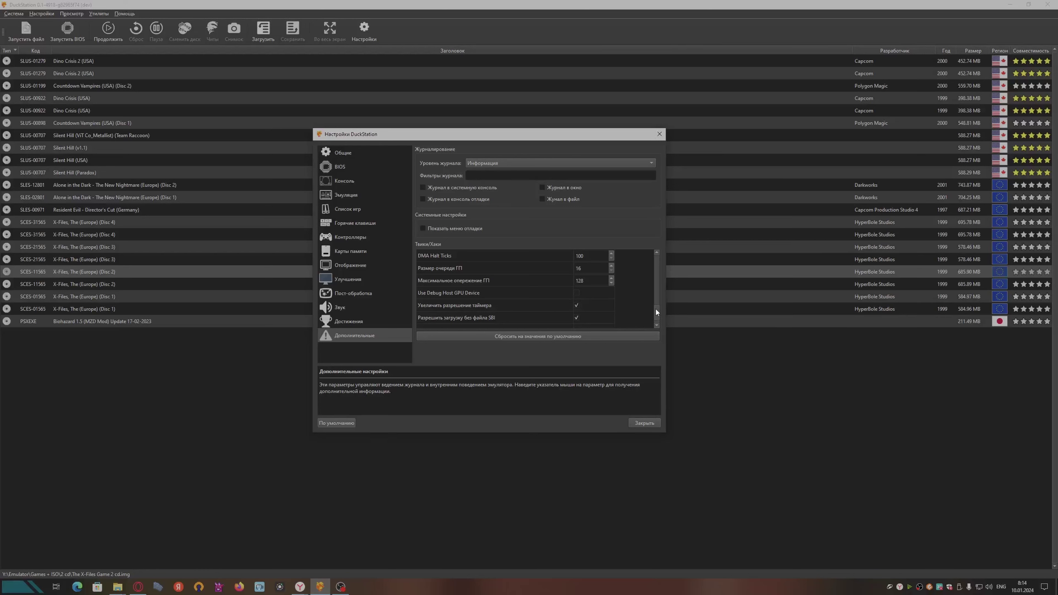
drag(655, 307, 656, 248)
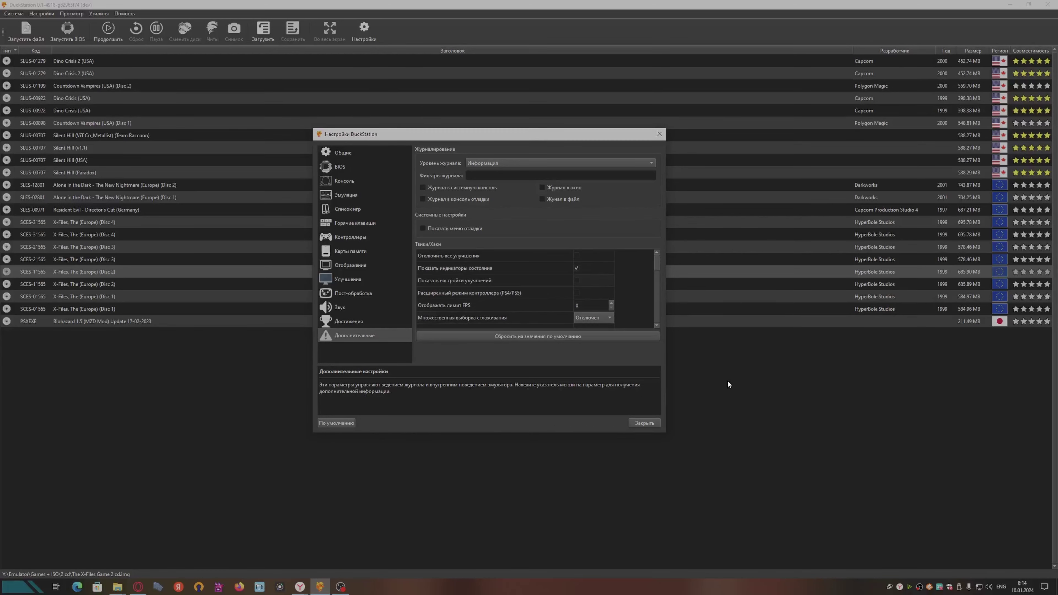
Step: Close the settings and copy the Duckstation folder path from the disc image selection dialog, closing that dialog without choosing a file
click(644, 423)
click(24, 32)
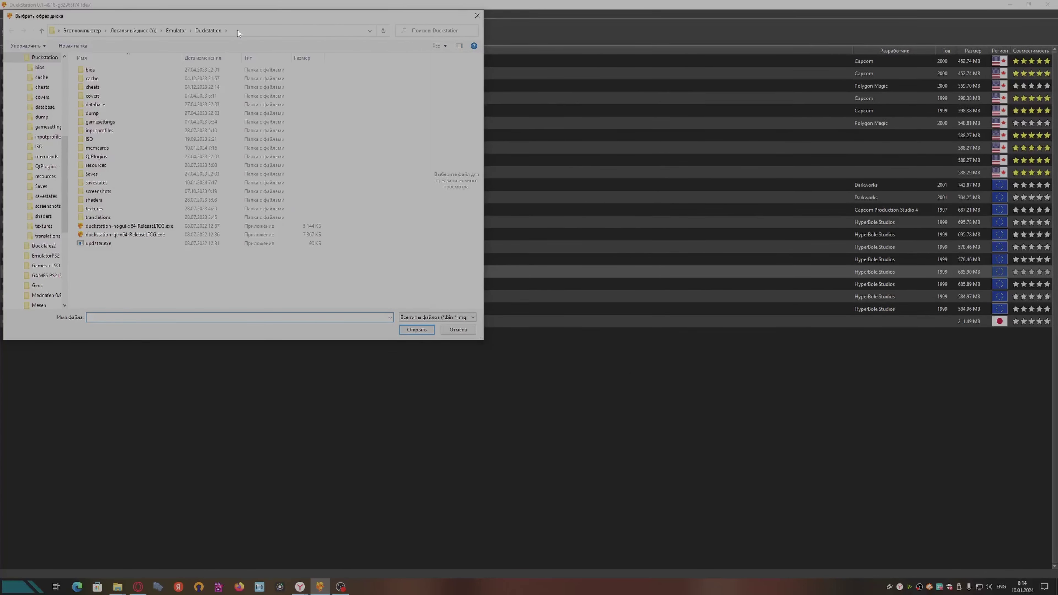
click(237, 31)
key(ctrl+c)
right_click(238, 29)
click(266, 55)
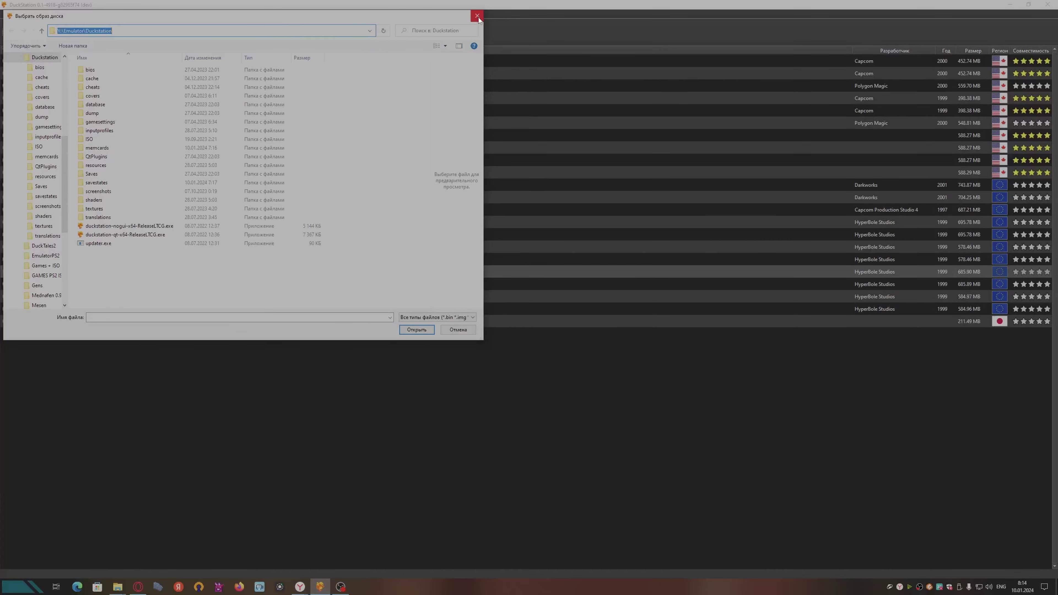
click(476, 15)
Step: Switch to the File Explorer window showing "Video для монтажа" and go to the copied Y:\Emulator\Duckstation path
mouse_move(117, 585)
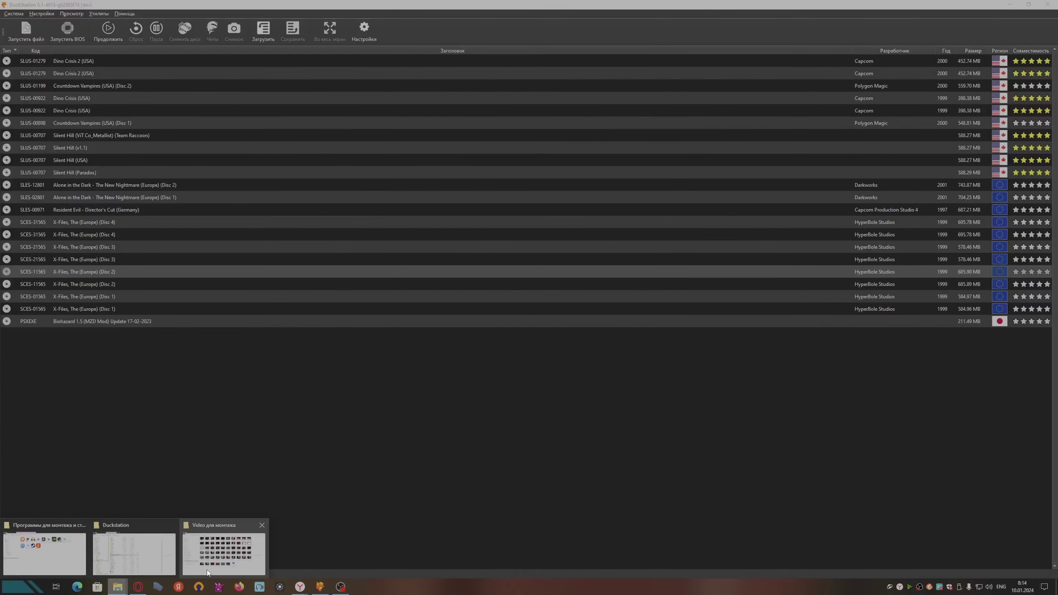
mouse_move(165, 570)
click(214, 561)
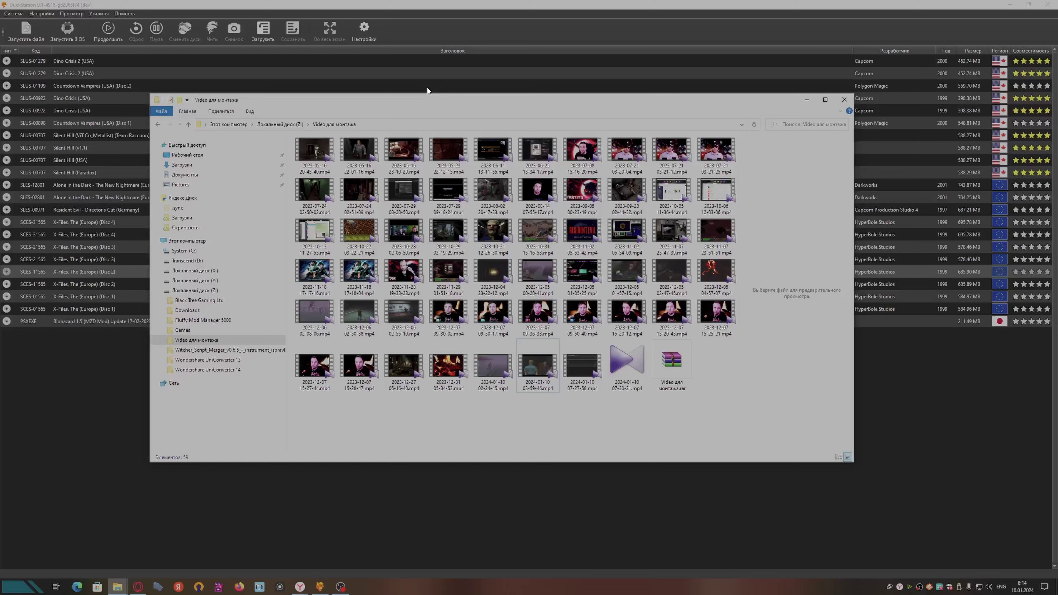
click(386, 121)
key(ctrl+v)
key(Return)
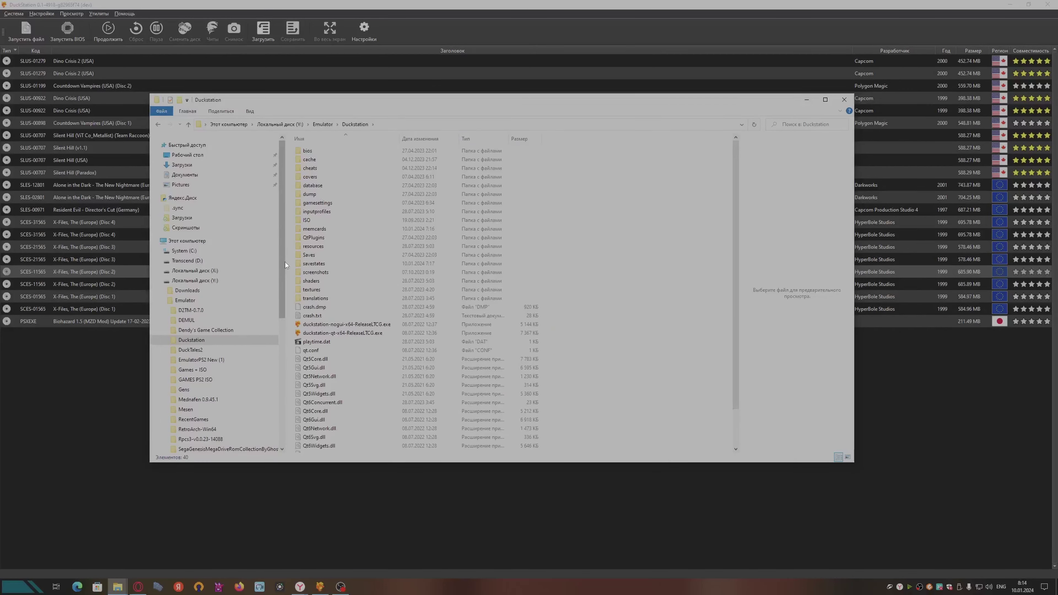
Step: Narrow the folder tree, open the textures folder inside Duckstation and narrow its file name column
drag(284, 262, 236, 262)
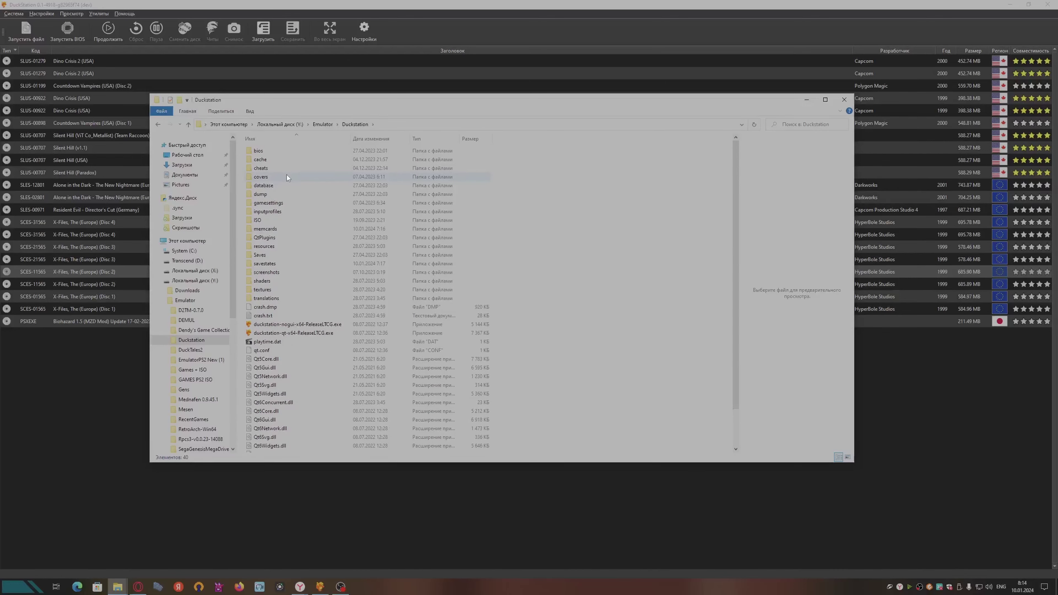
scroll(278, 226, down, 2)
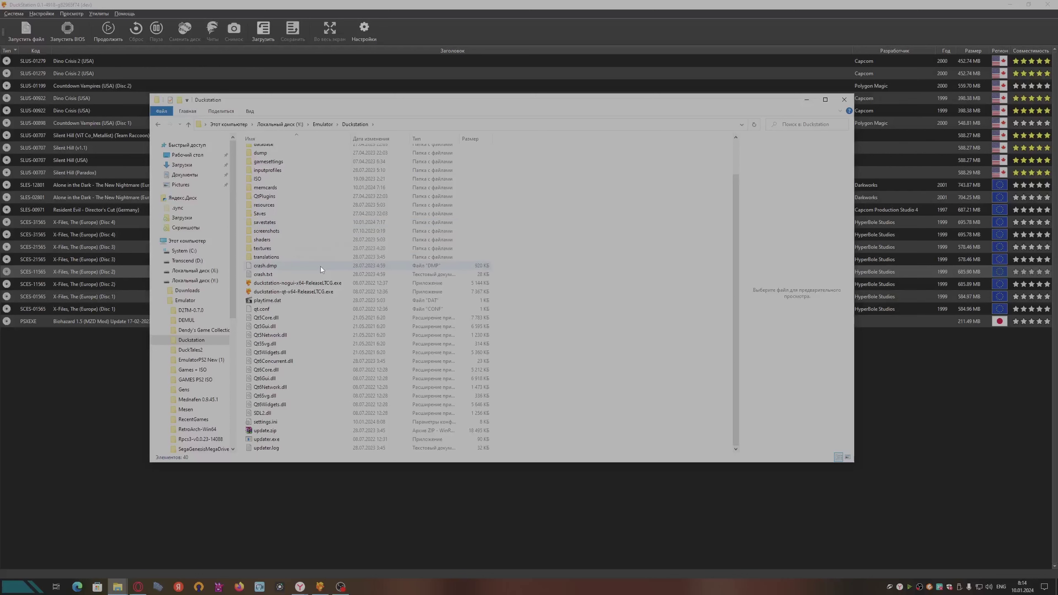
double_click(289, 247)
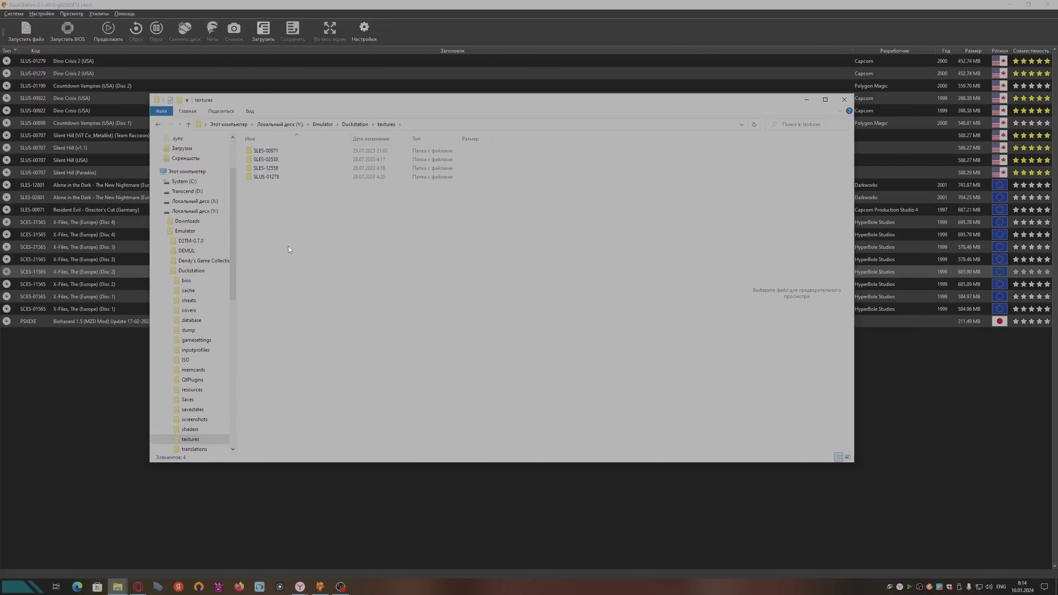
click(346, 125)
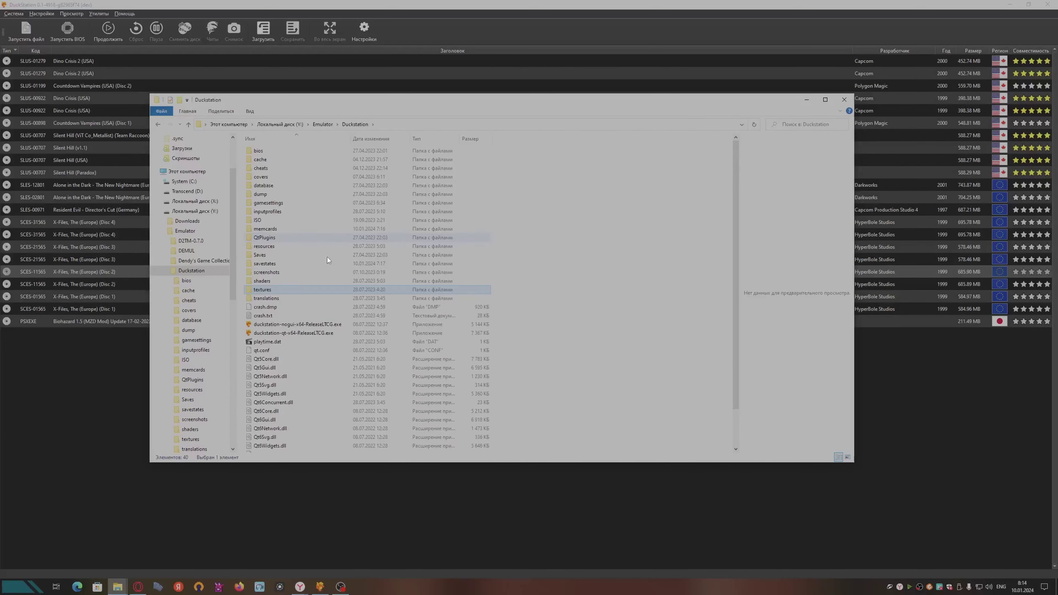
double_click(272, 289)
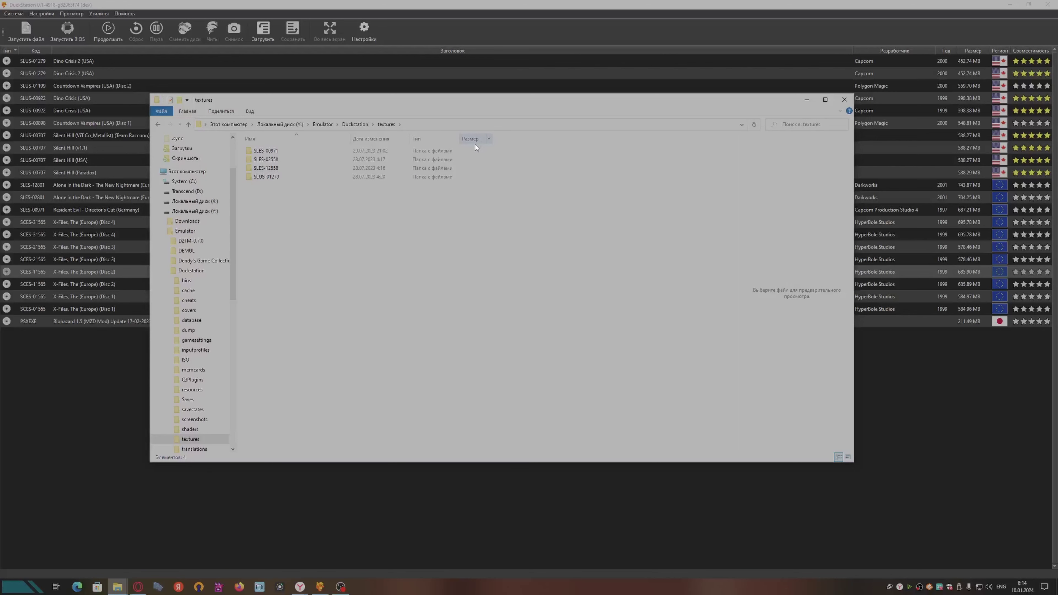
drag(351, 138, 296, 139)
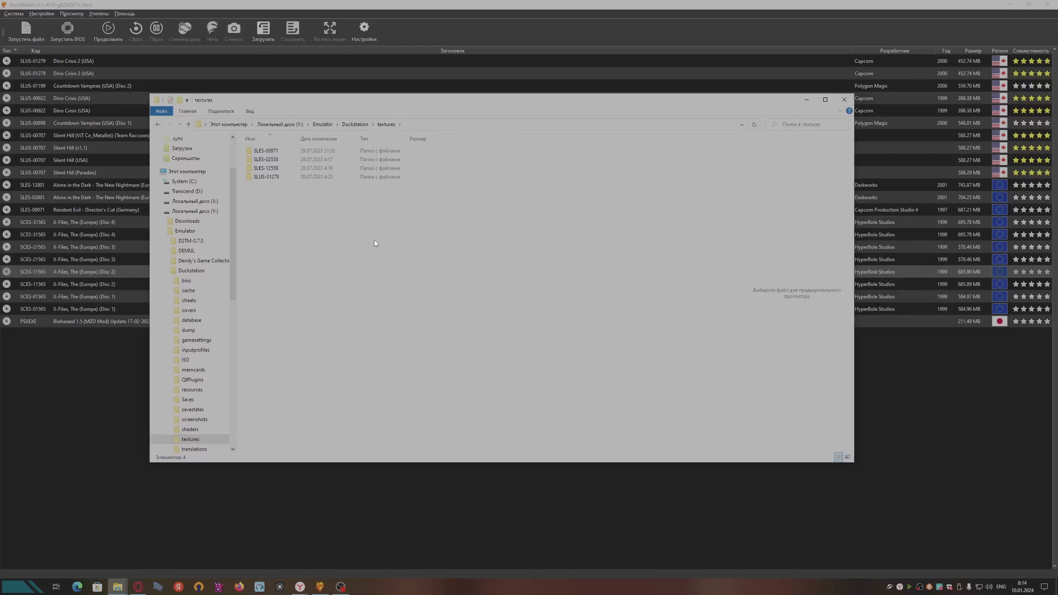
Step: Look through the SLES-00971 and SLES-02558 texture folders, showing the files of SLES-02558 as large thumbnails
double_click(272, 152)
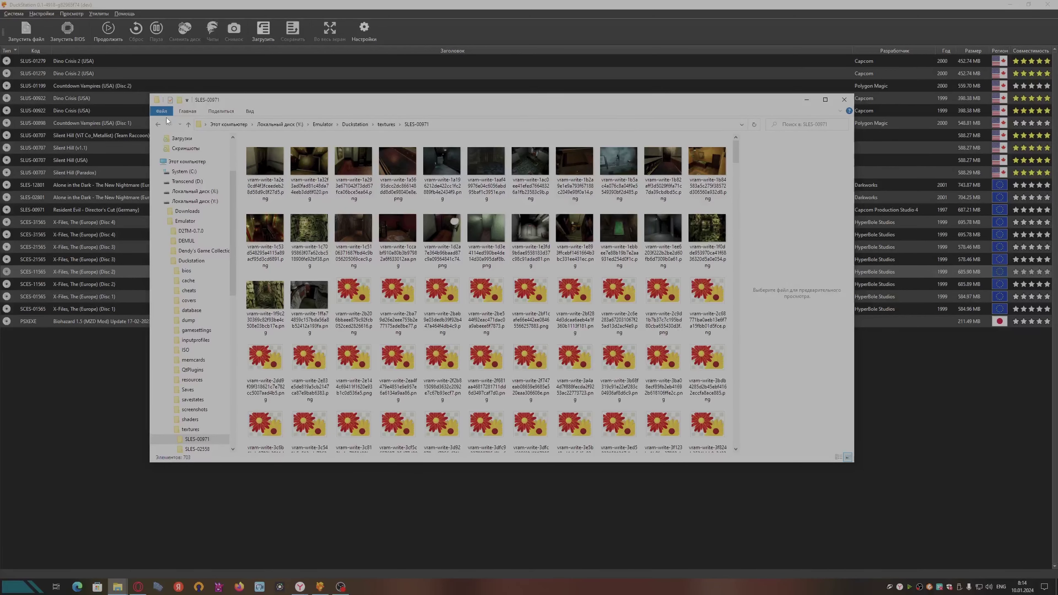
click(158, 124)
double_click(265, 159)
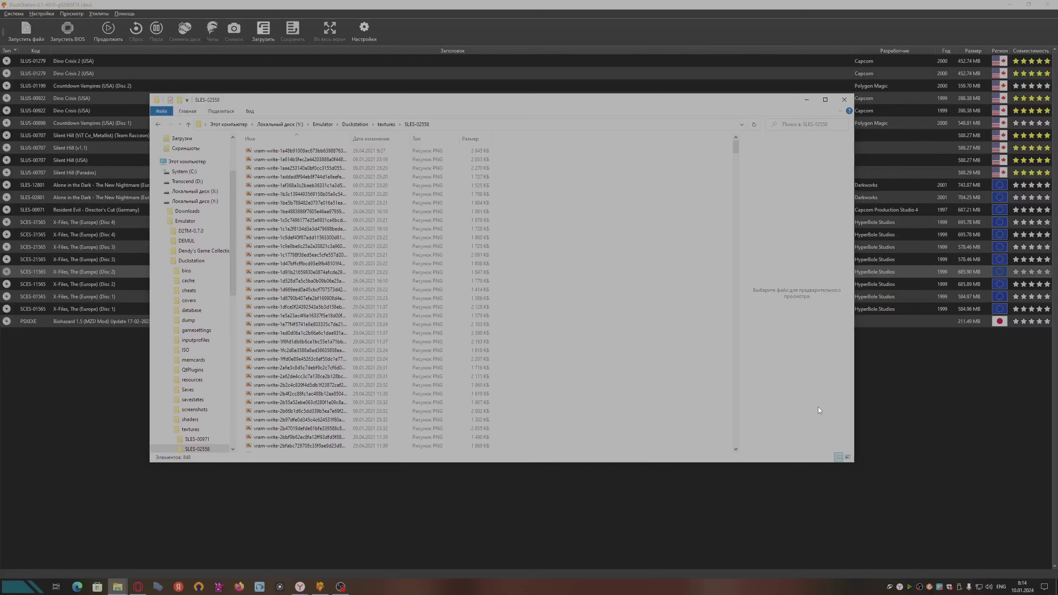
click(848, 457)
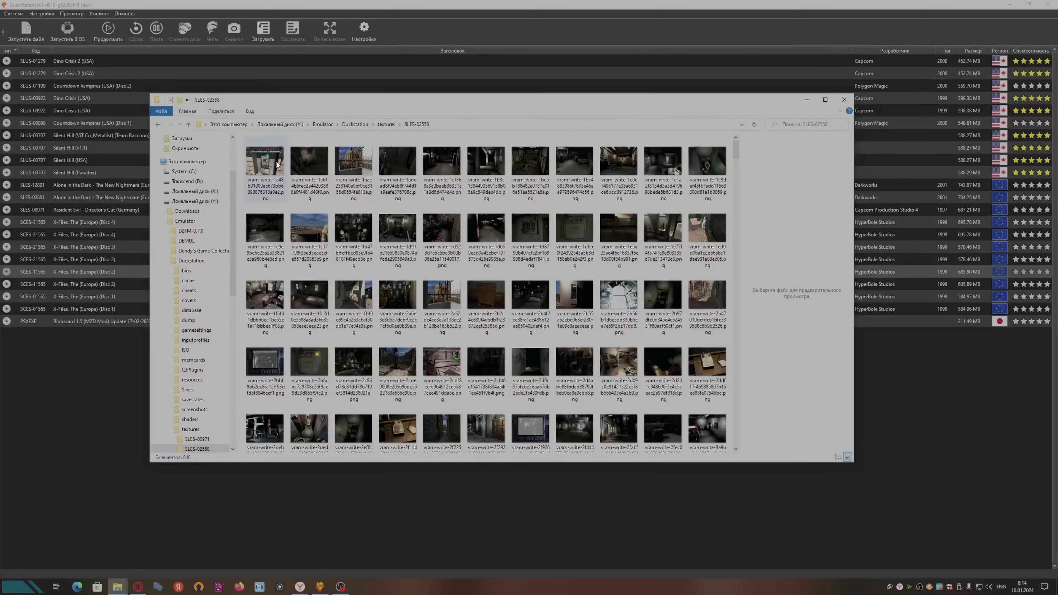
scroll(475, 287, down, 10)
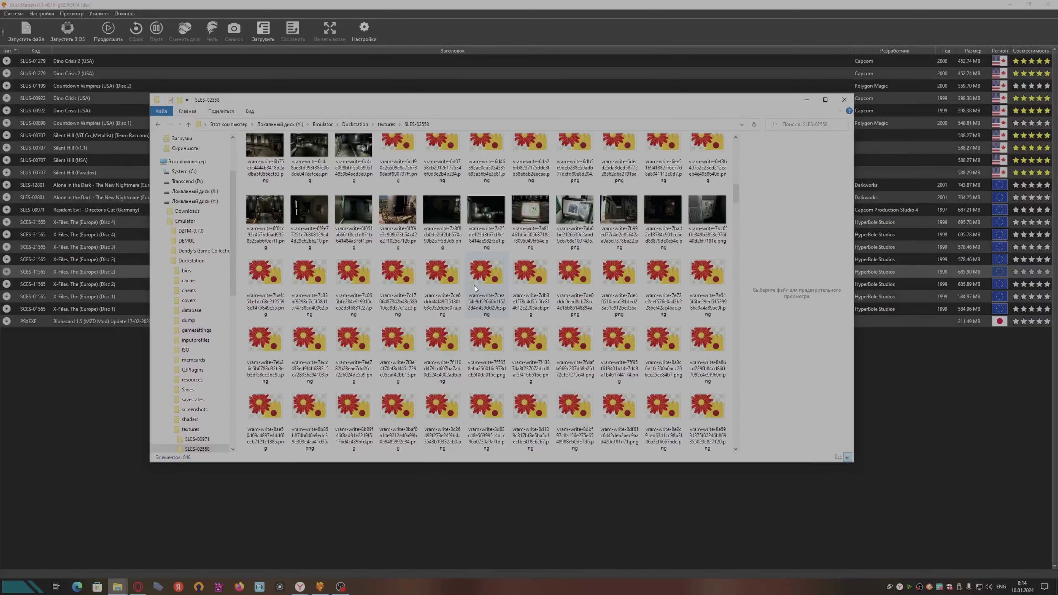
Step: Open the SLES-12558 and SLUS-01279 texture folders in turn and show their files as large thumbnails
click(376, 124)
double_click(276, 169)
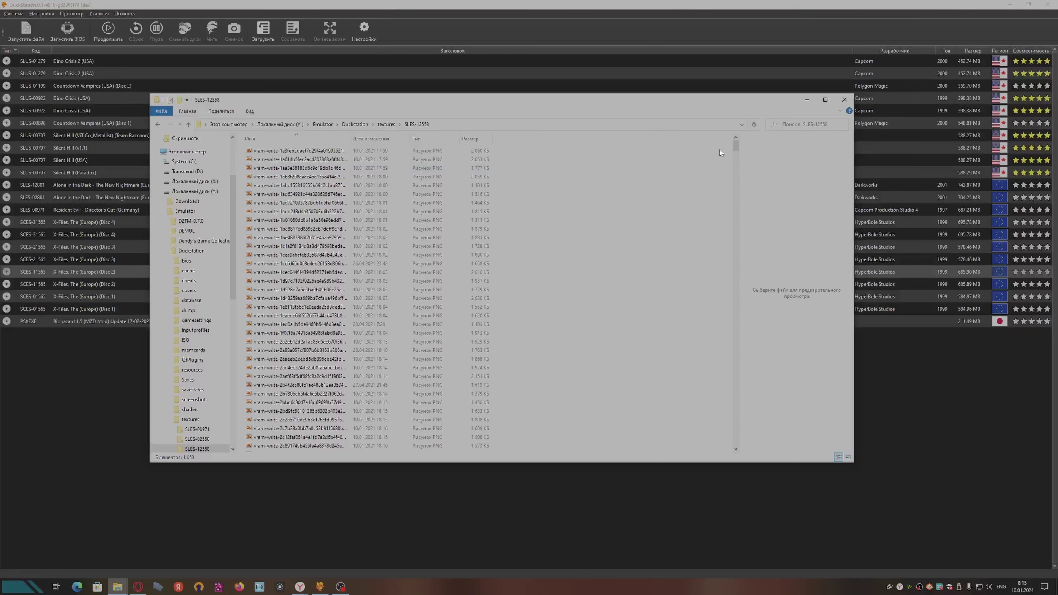
click(847, 457)
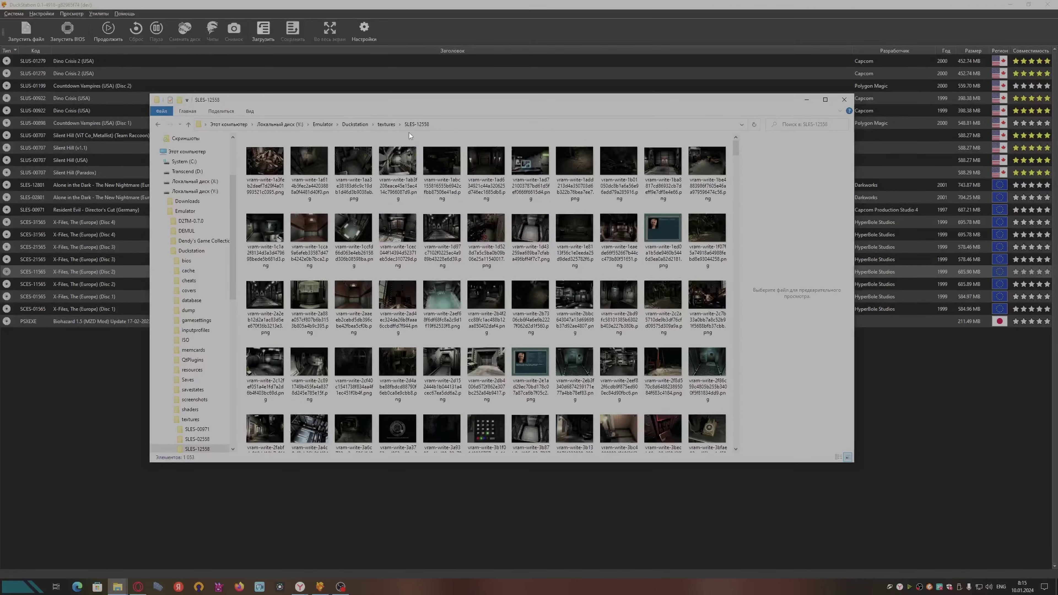
click(386, 124)
double_click(271, 177)
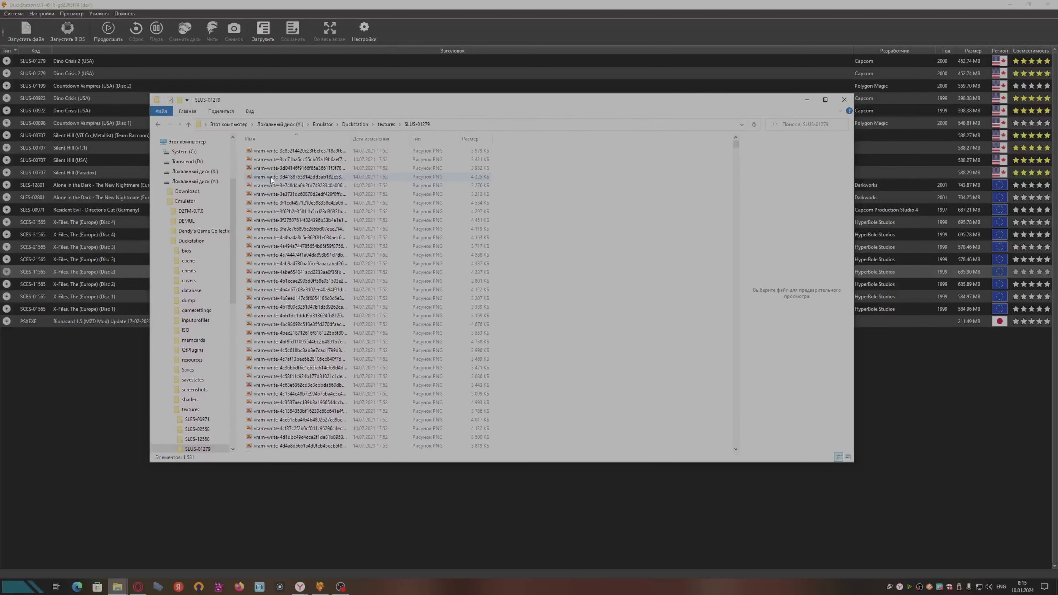
click(848, 457)
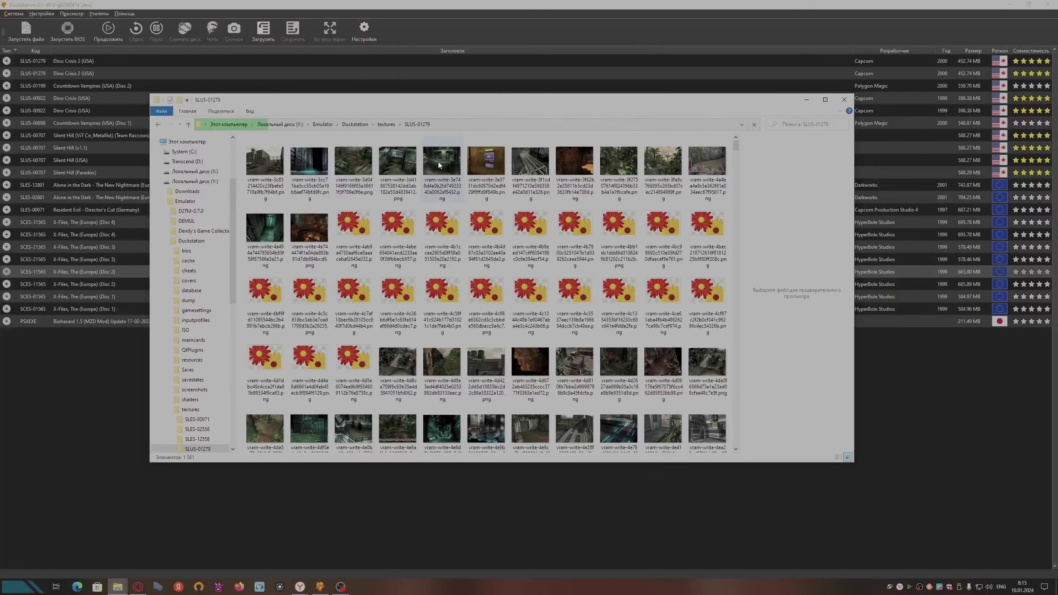
Step: View several background textures from the first rows of the SLUS-01279 folder at full size, closing each image after viewing
double_click(469, 165)
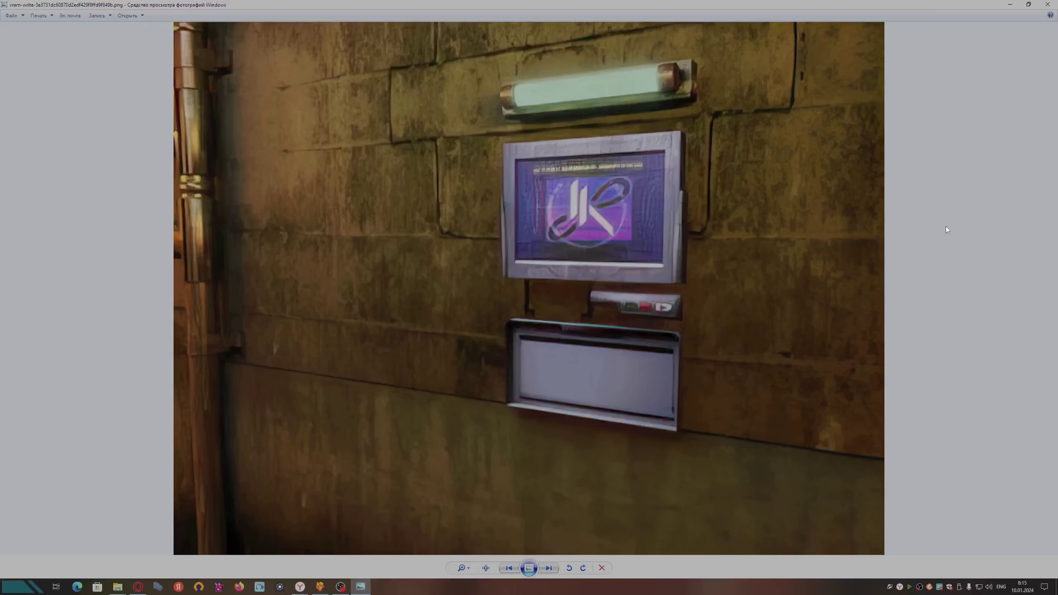
click(1047, 4)
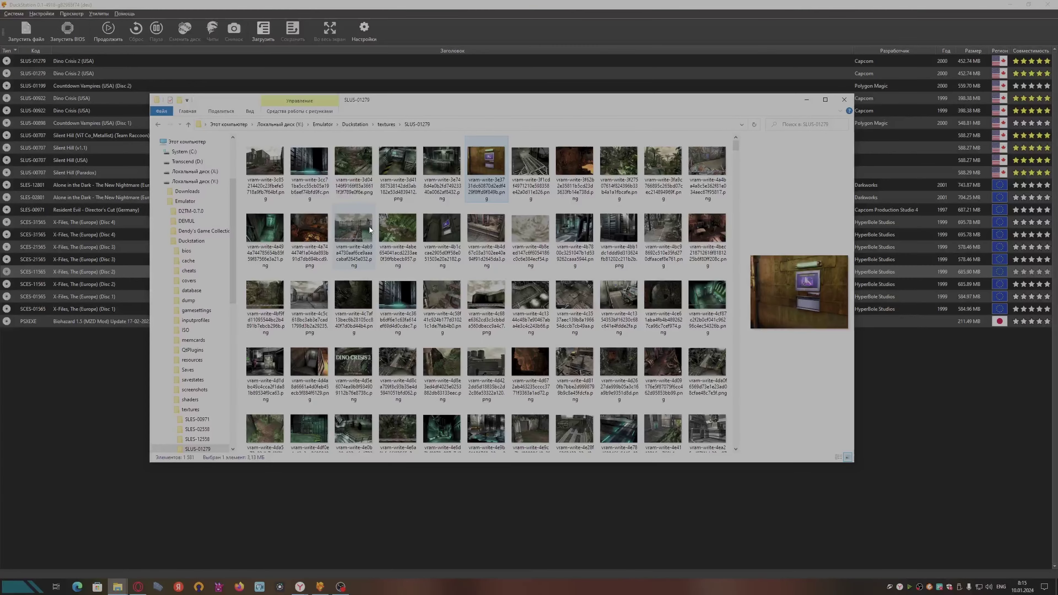
double_click(502, 300)
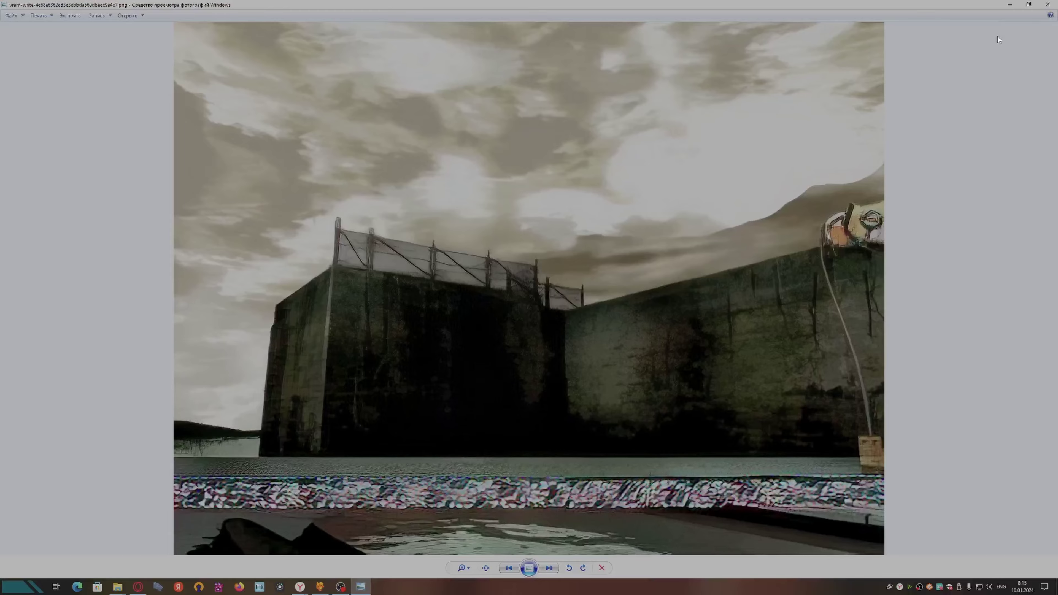
click(1047, 4)
click(609, 303)
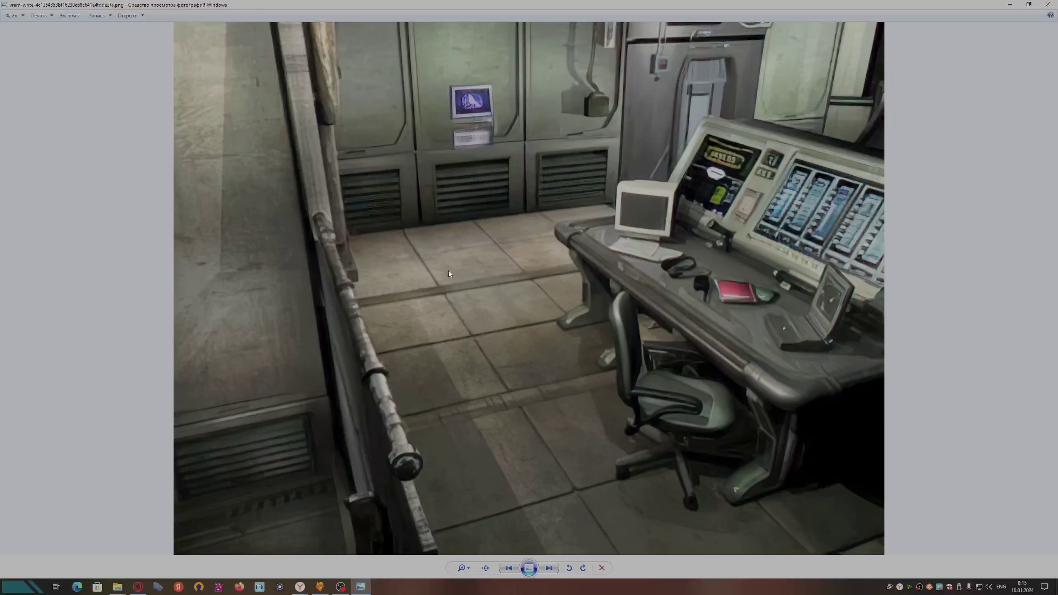
click(1047, 4)
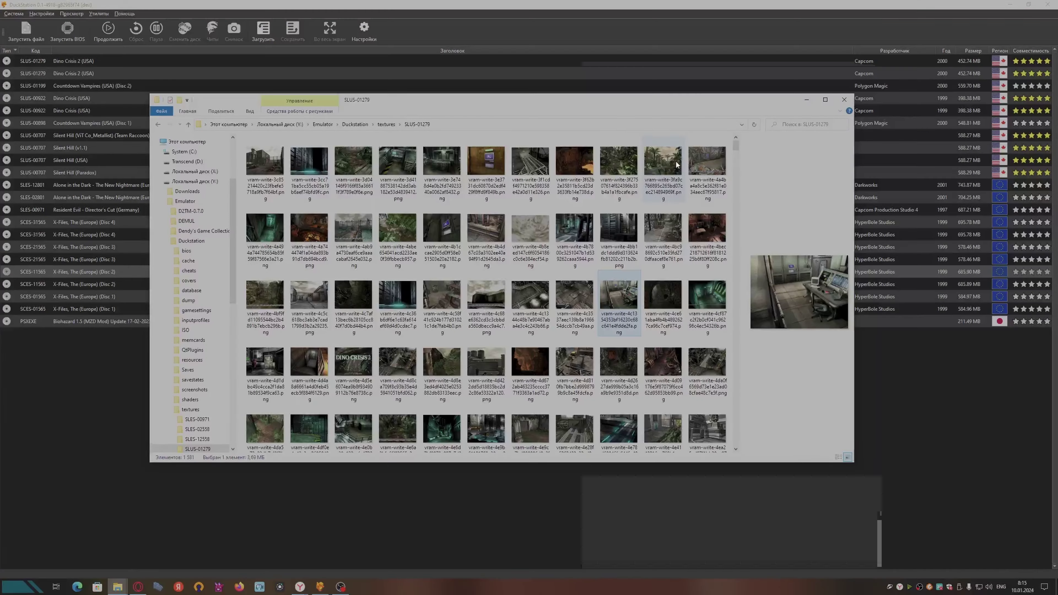
double_click(702, 160)
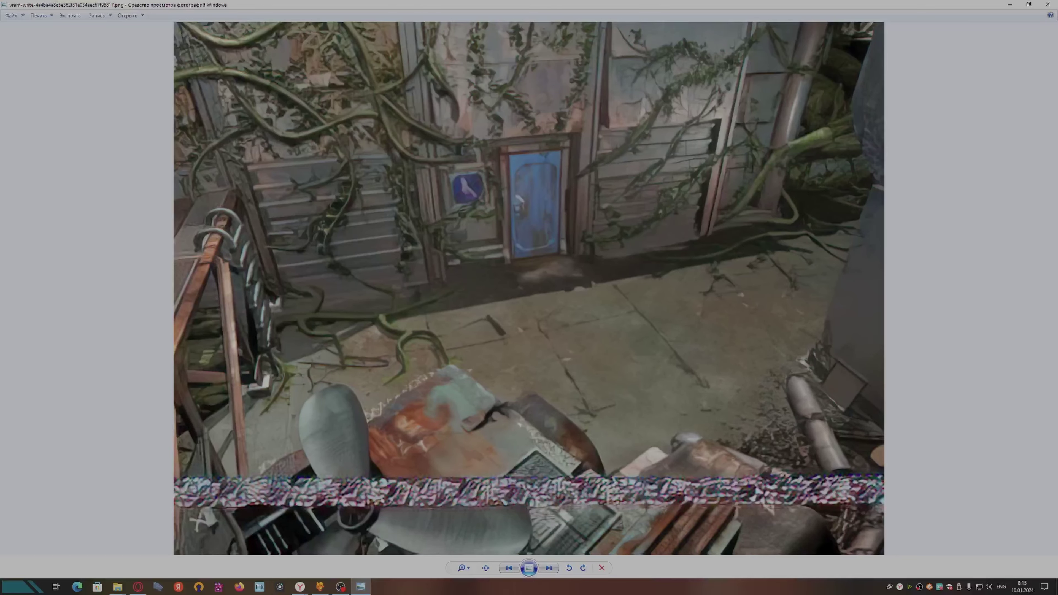
click(1046, 5)
key(Return)
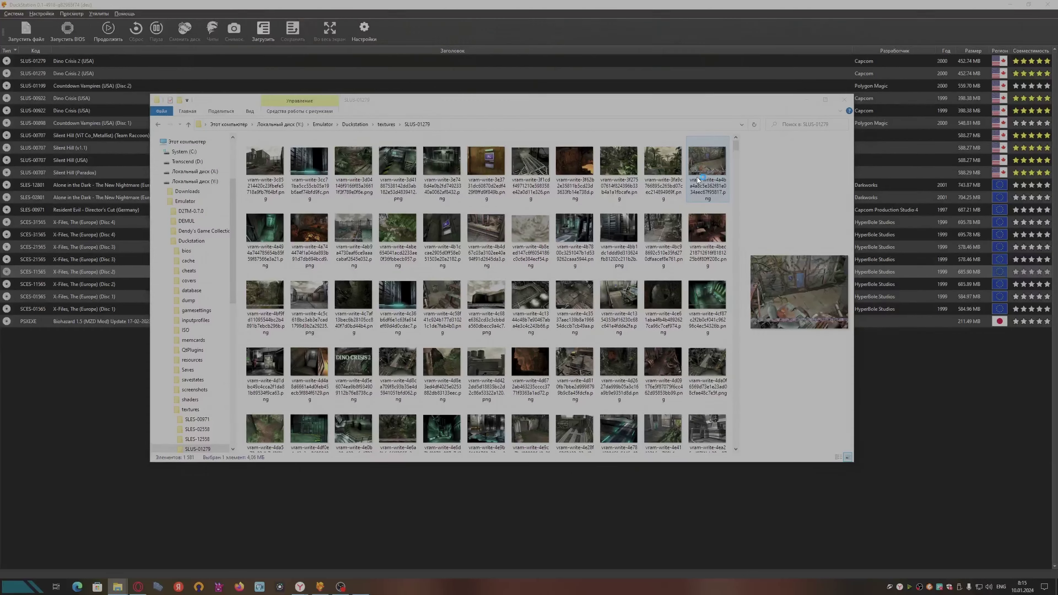
click(1047, 4)
Step: View the Dino Crisis 2 title texture and a green room background from further down, and go back to the Duckstation folder
double_click(354, 369)
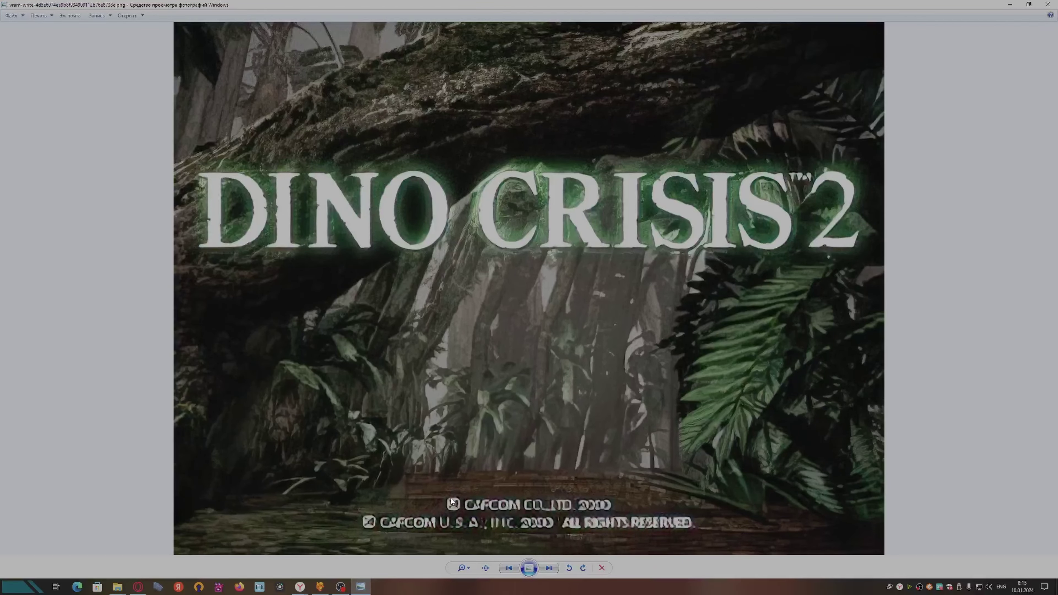
click(1047, 4)
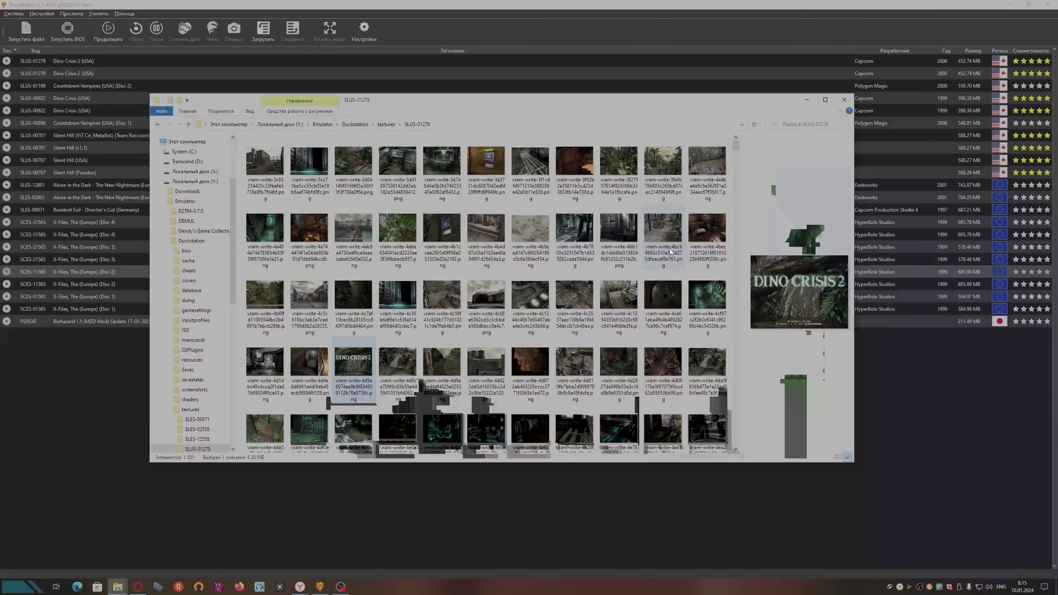
drag(737, 147, 733, 237)
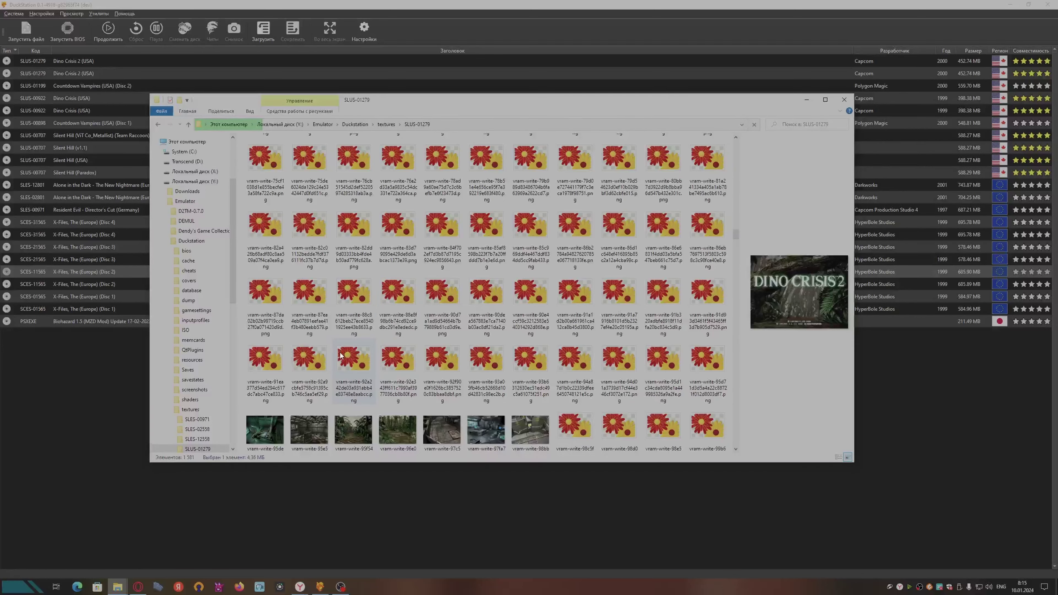
double_click(265, 431)
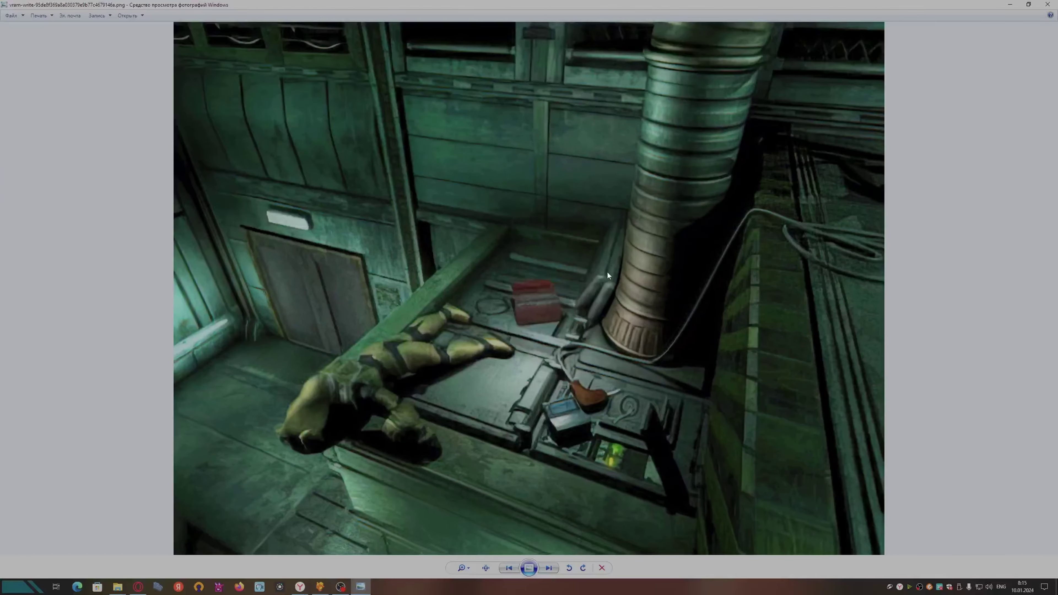
click(1047, 4)
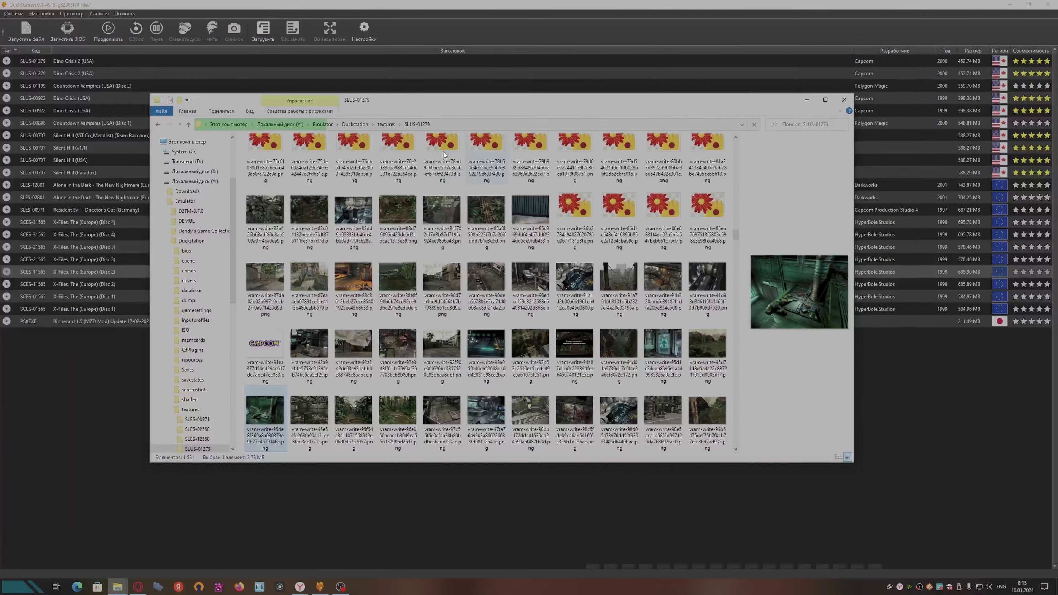
click(386, 125)
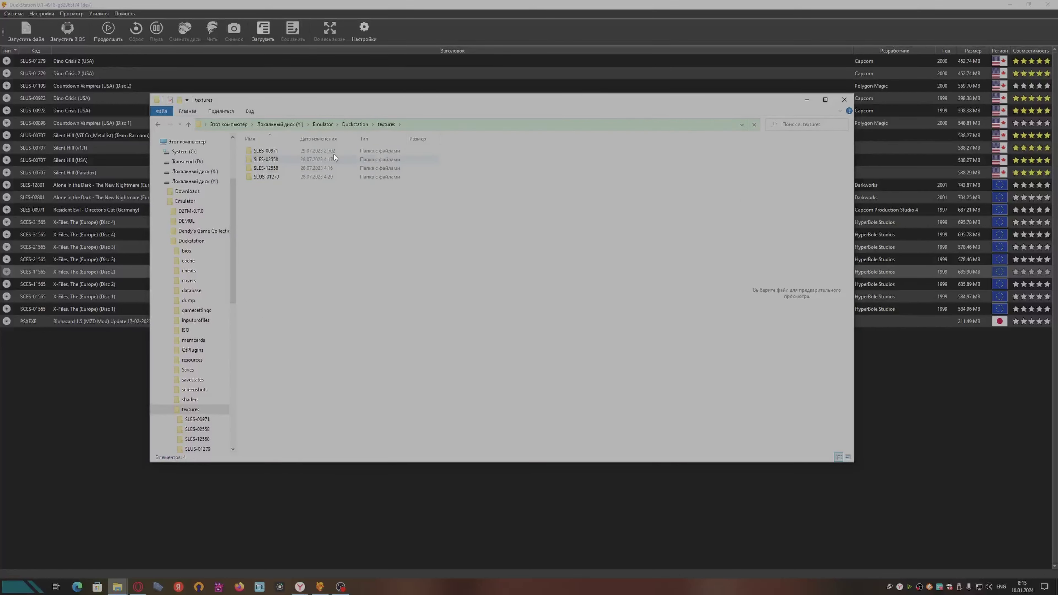
click(350, 124)
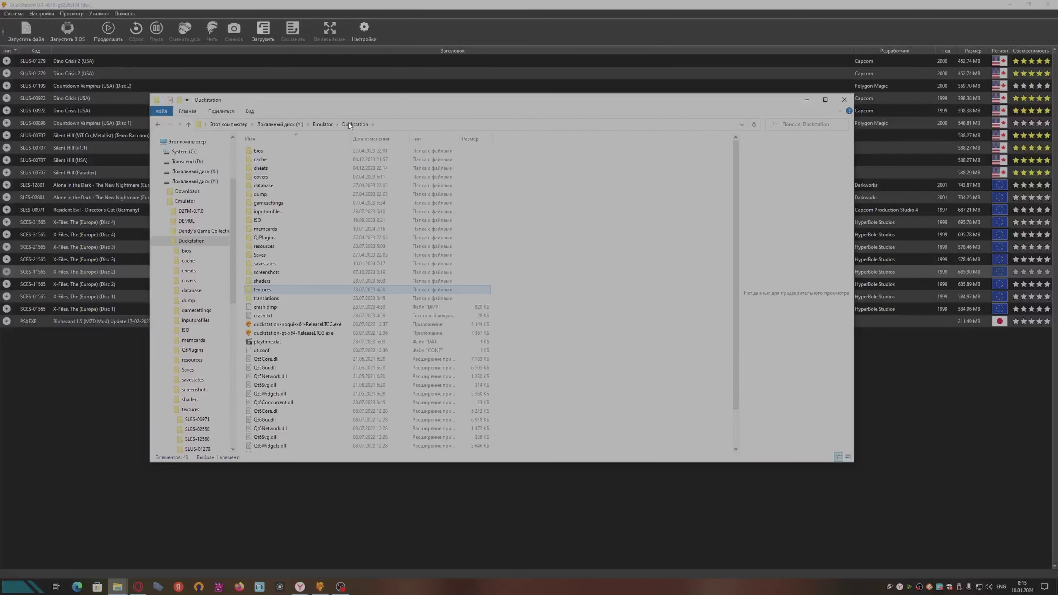
Step: Switch to DuckStation, review the tweaks list in the additional (Дополнительные) settings down to its end, and close the settings
click(318, 517)
click(13, 14)
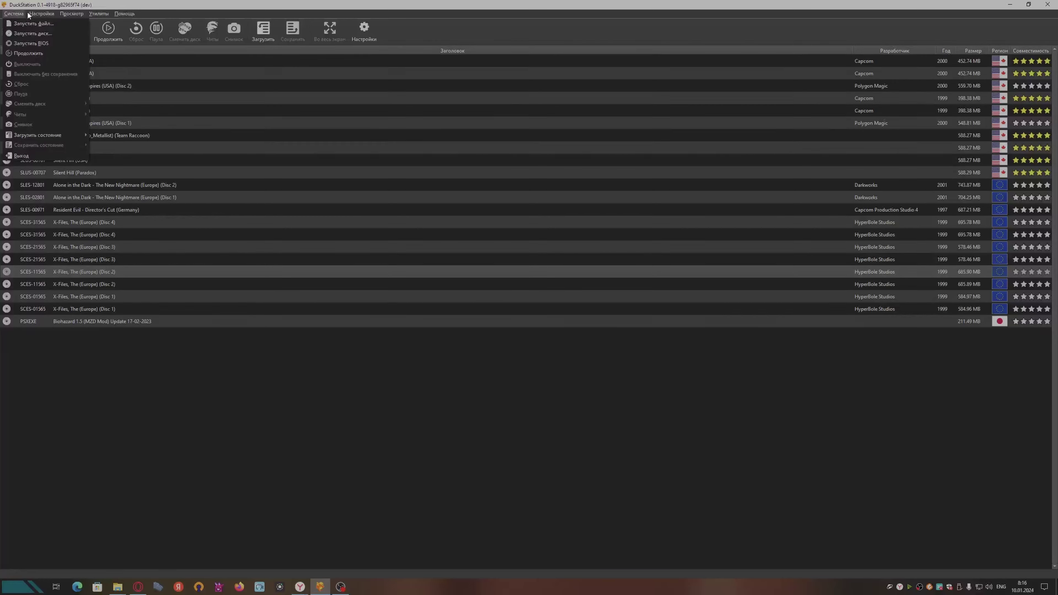
click(46, 24)
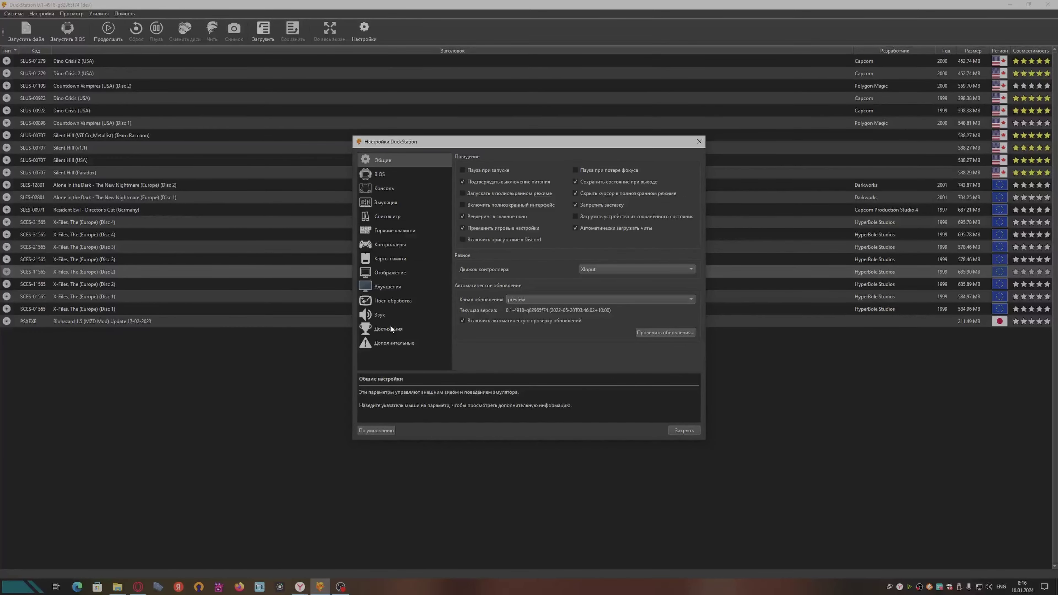
click(388, 343)
drag(698, 271, 698, 313)
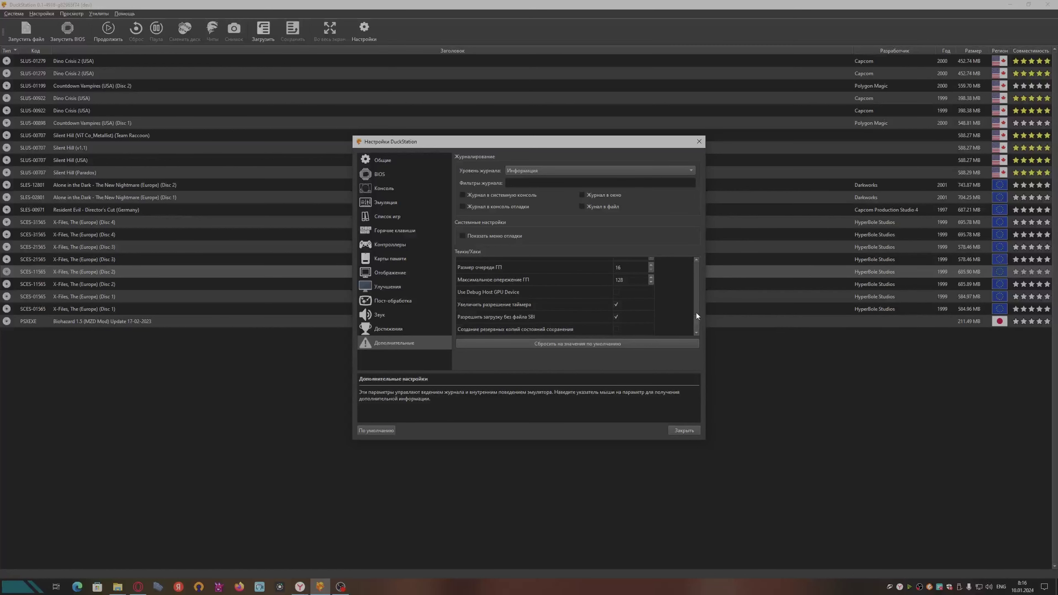
click(684, 430)
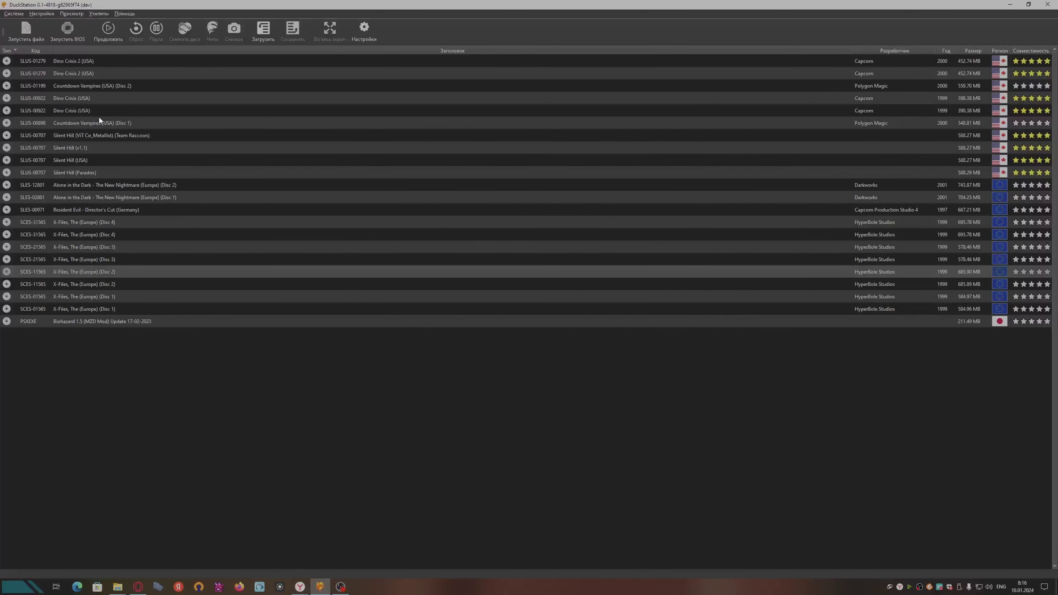
Step: Compare the file paths of the two Dino Crisis 2 (USA) entries and launch the first one
click(91, 71)
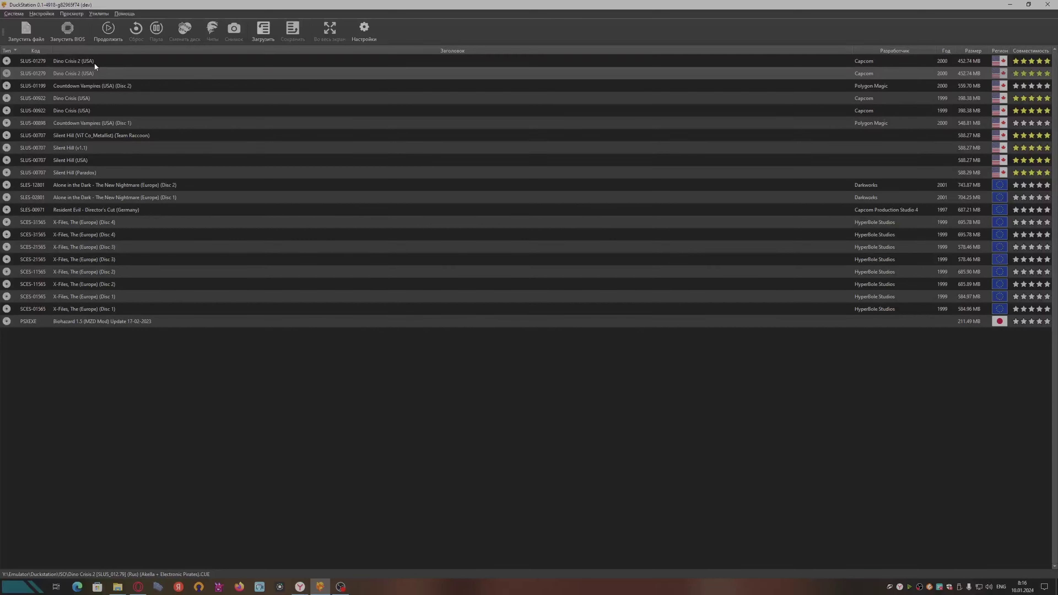
click(93, 62)
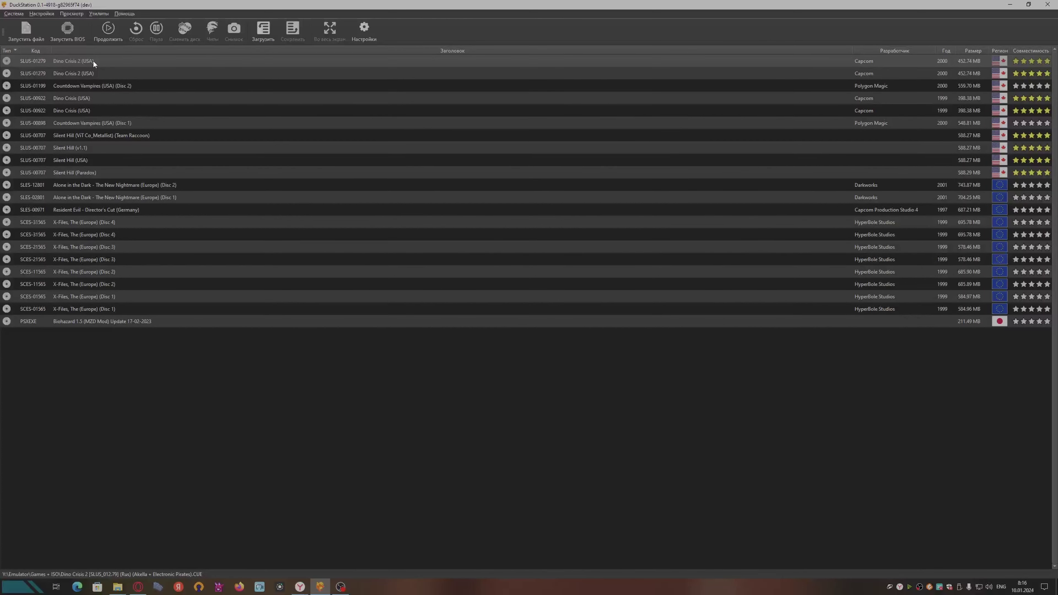
double_click(94, 61)
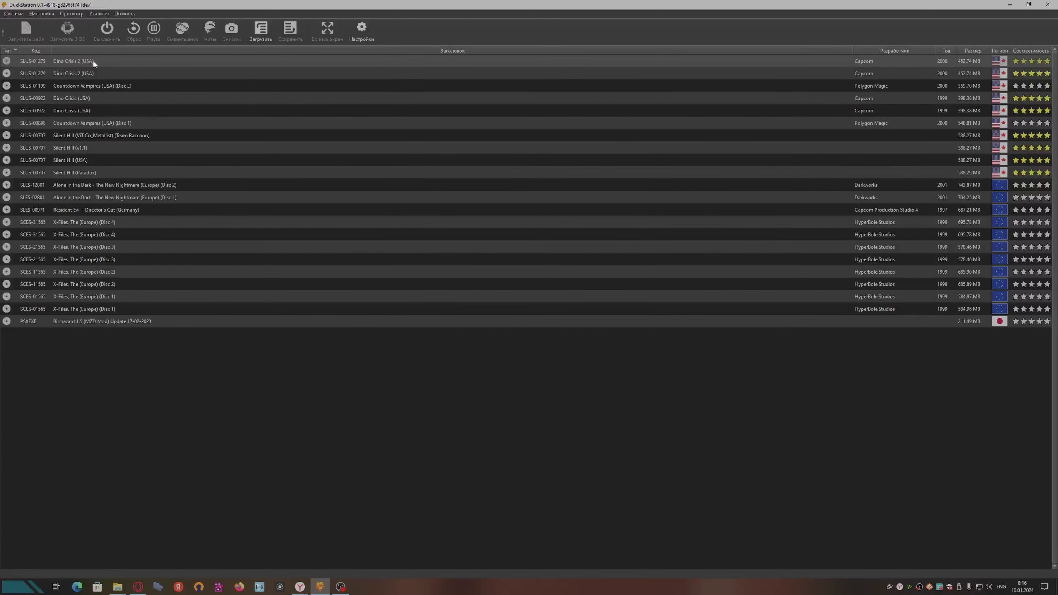
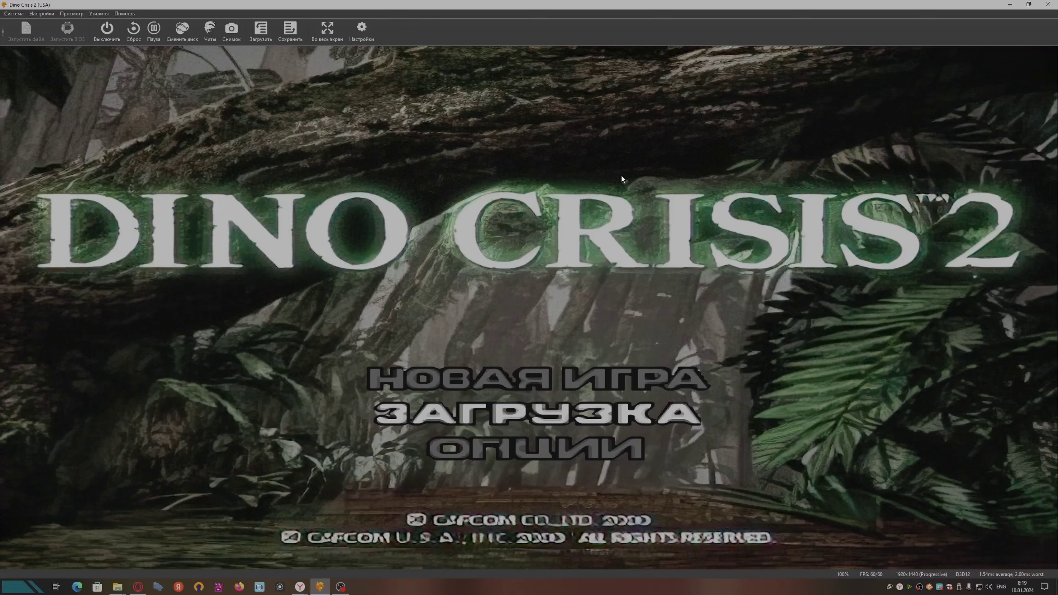
Step: Load the Dino Crisis 2 save in data entry 01 from the memory card in slot 1
key(Return)
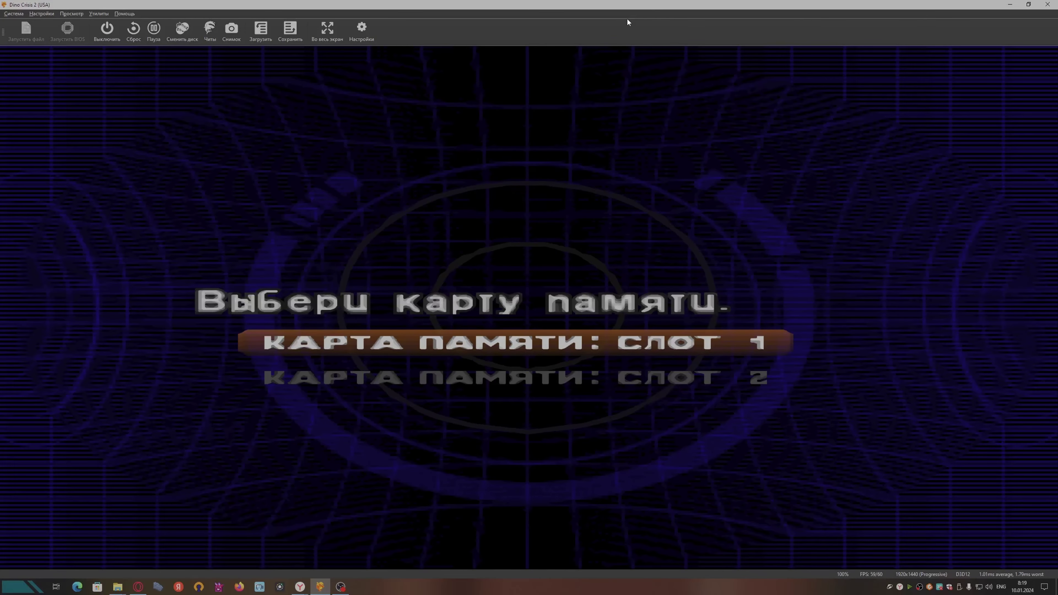
key(Down)
key(Up)
key(Return)
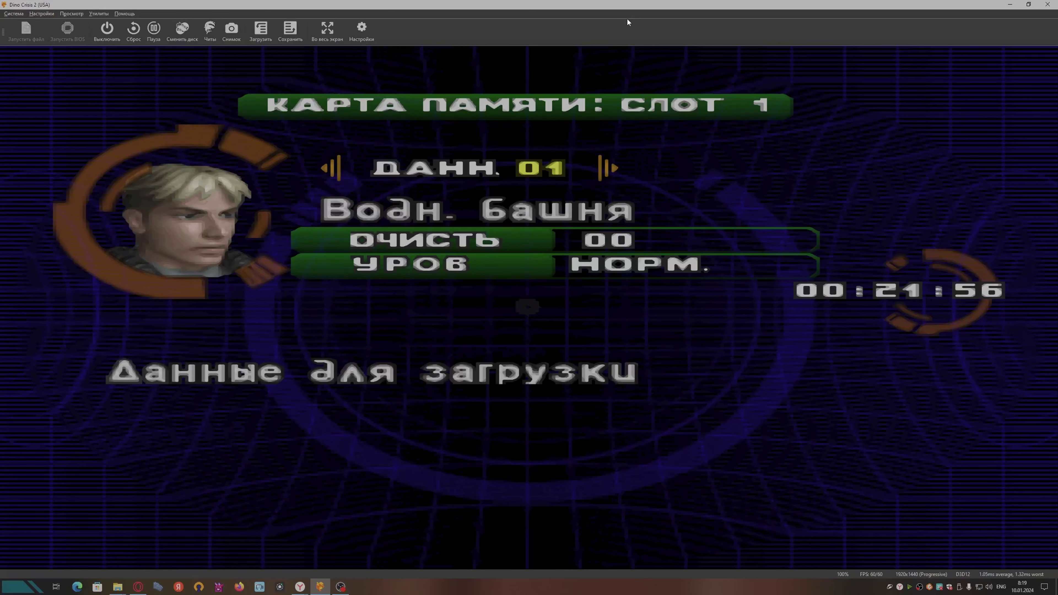
key(Return)
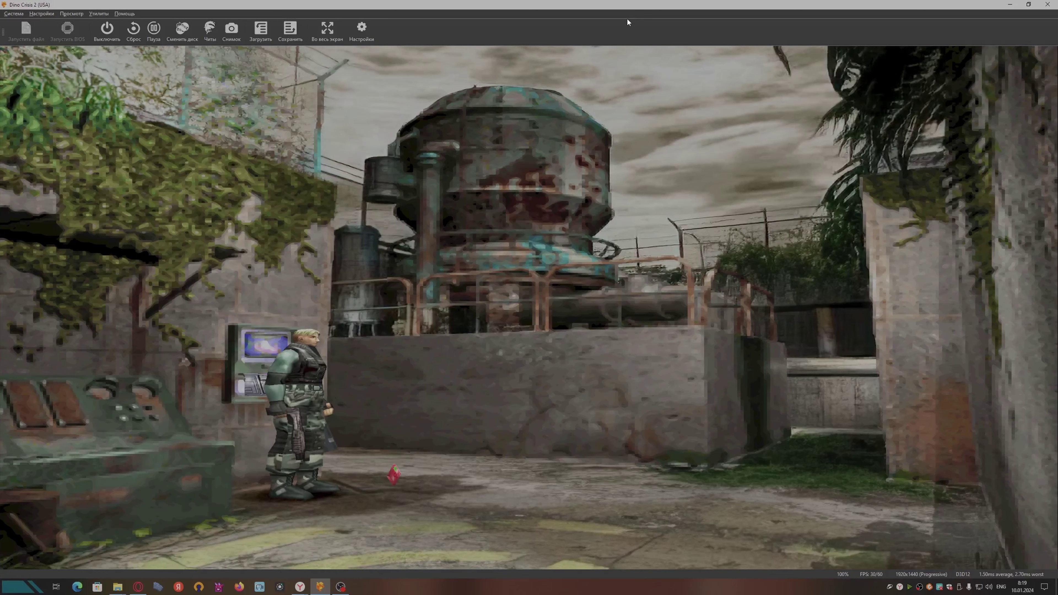
Step: Move the character around the water tower yard to examine the replaced background textures in the game
key(Down)
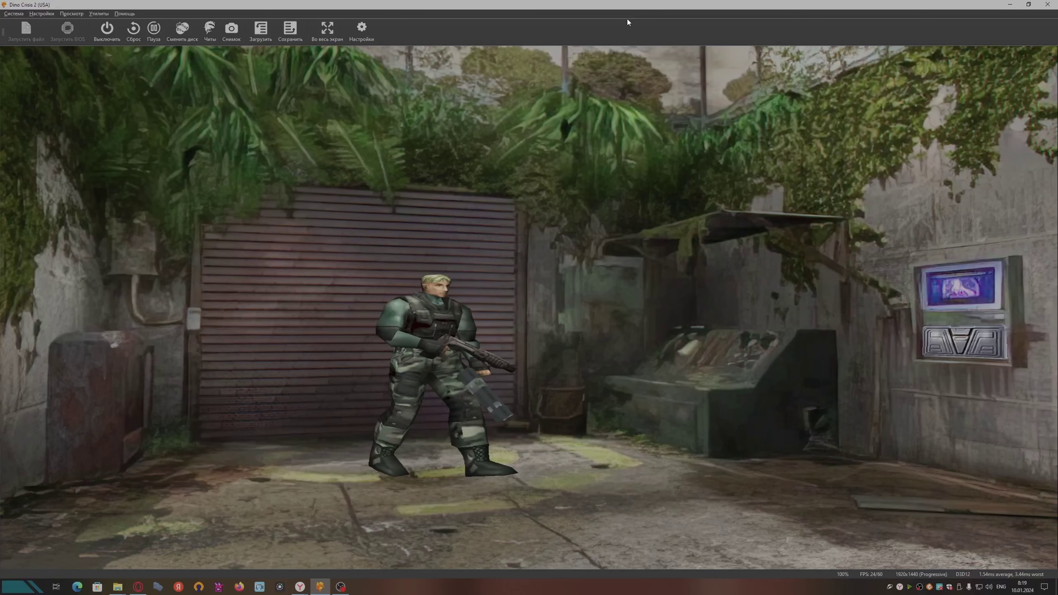
key(Up)
key(Up)
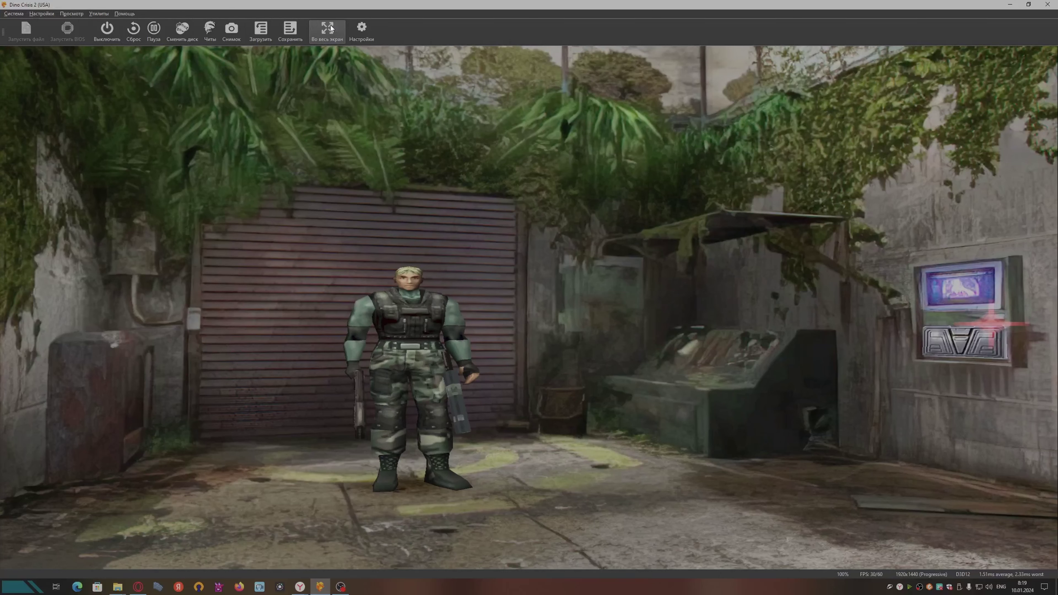
Step: Pause the running game and switch the interface theme to Dark Fusion (Синий)
click(153, 29)
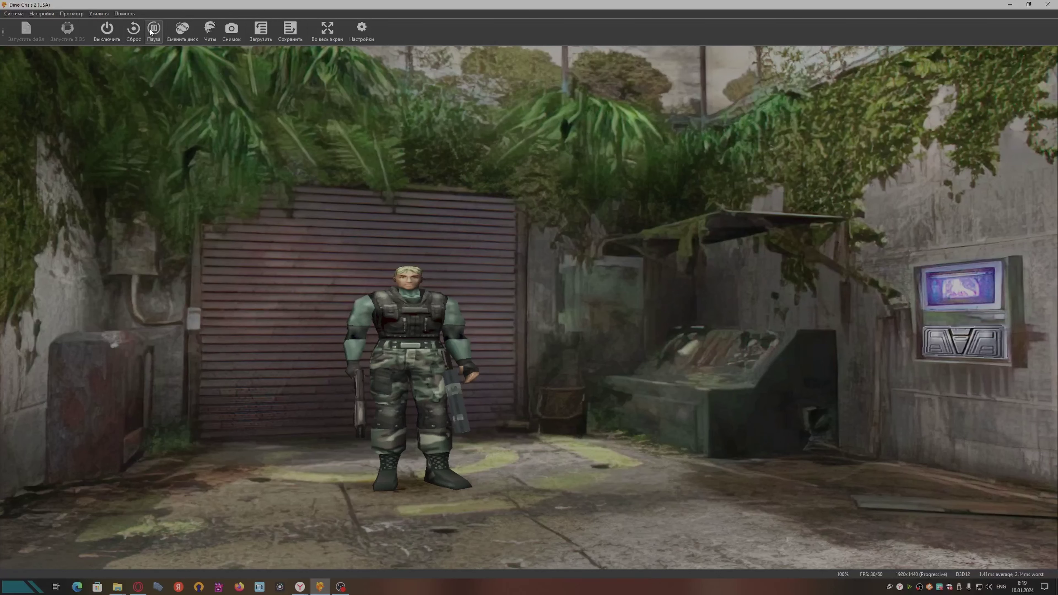
click(35, 15)
mouse_move(85, 192)
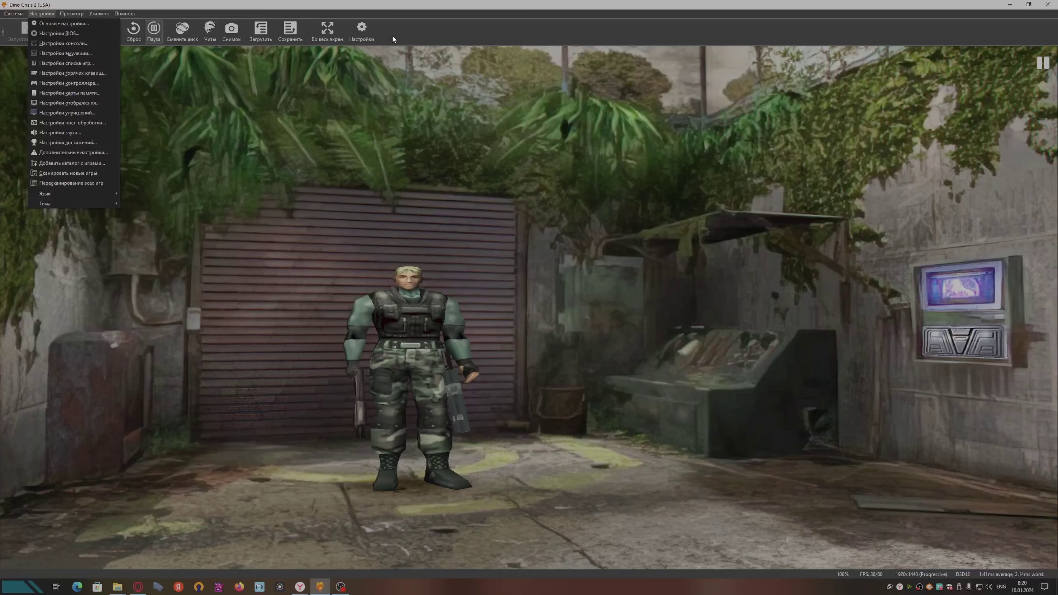
click(424, 28)
click(41, 14)
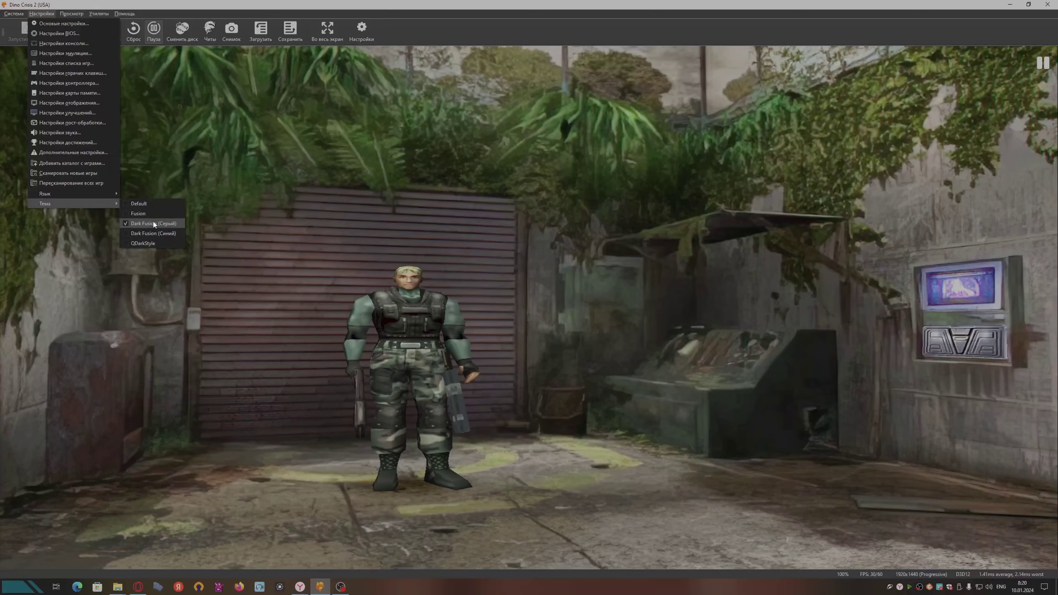
click(129, 232)
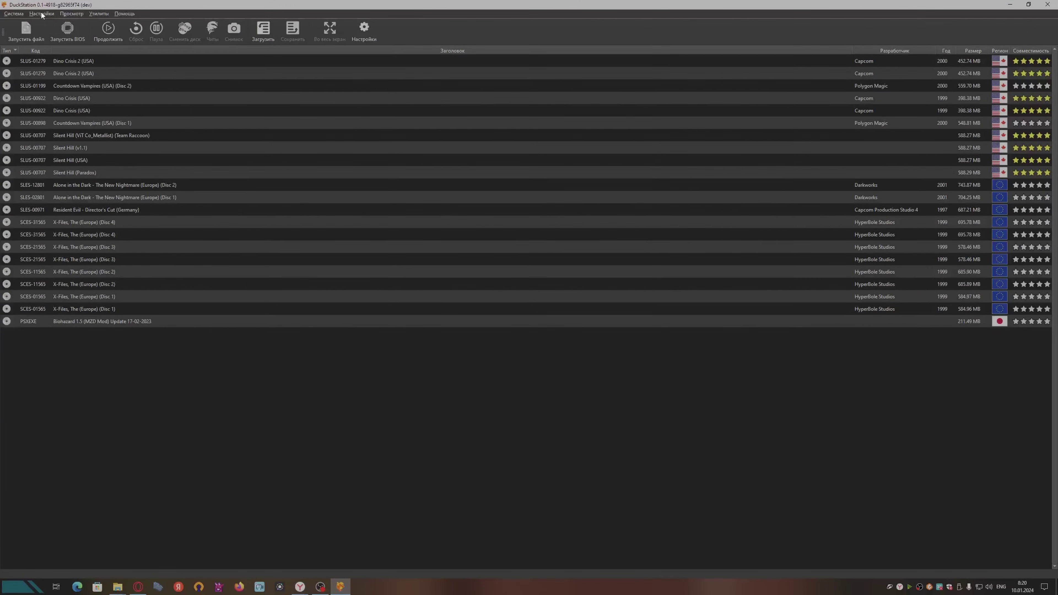
Step: Try the QDarkStyle interface theme, followed by the Default theme
click(42, 14)
mouse_move(72, 204)
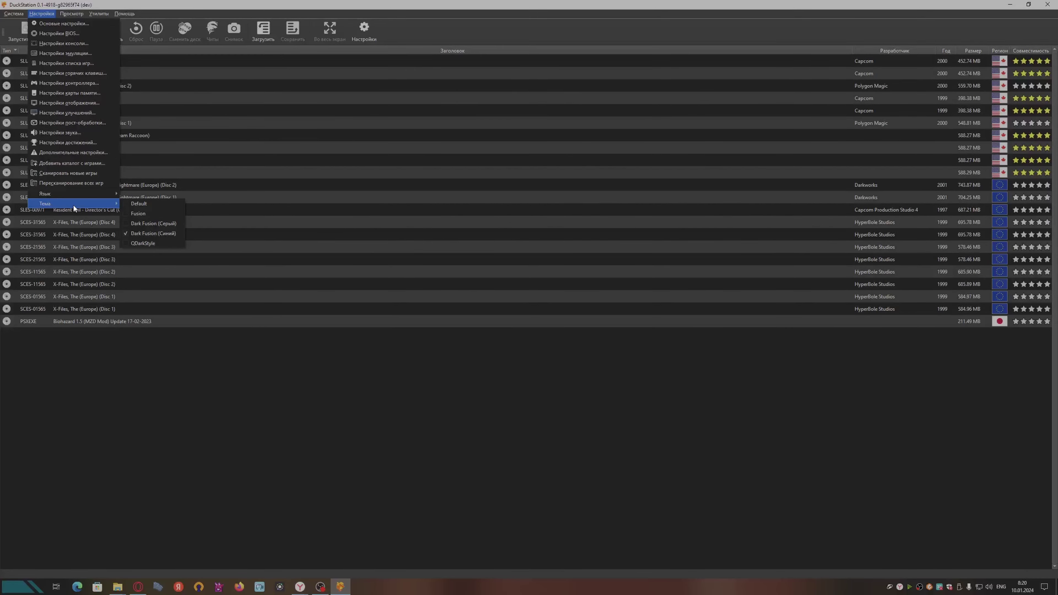
click(133, 242)
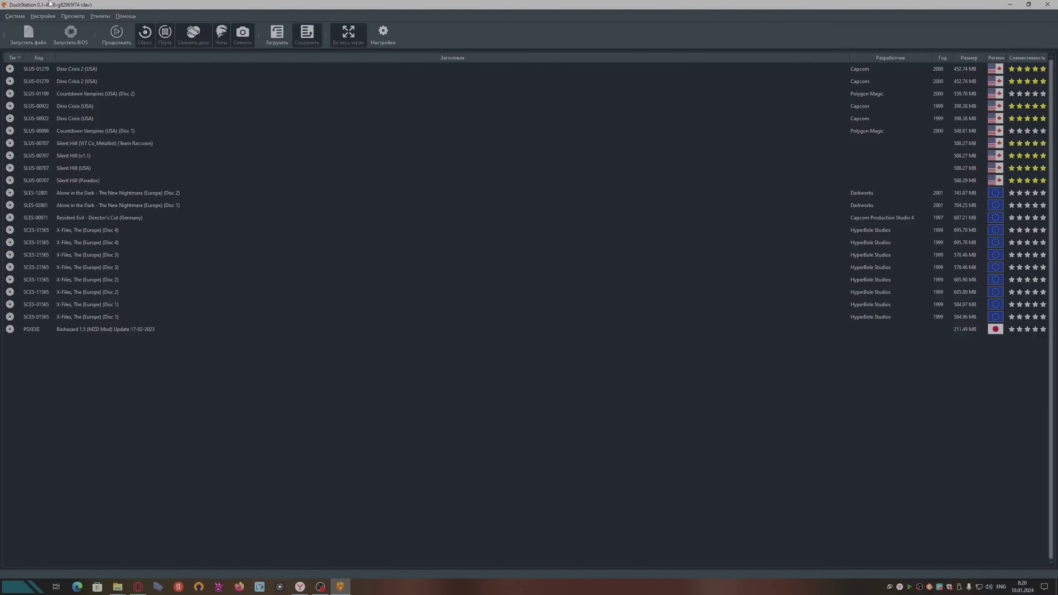
click(42, 16)
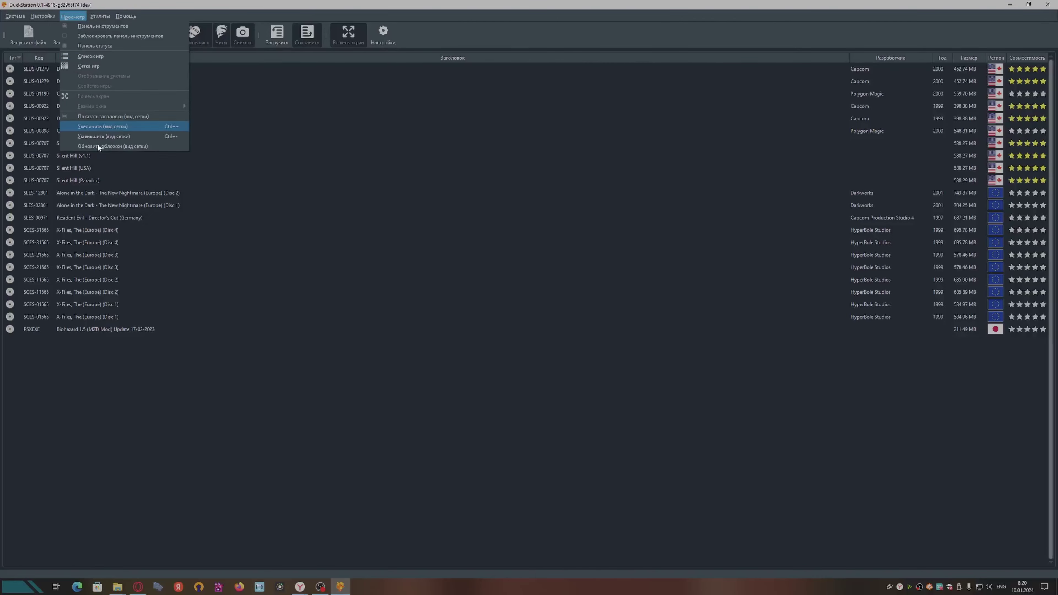
mouse_move(64, 206)
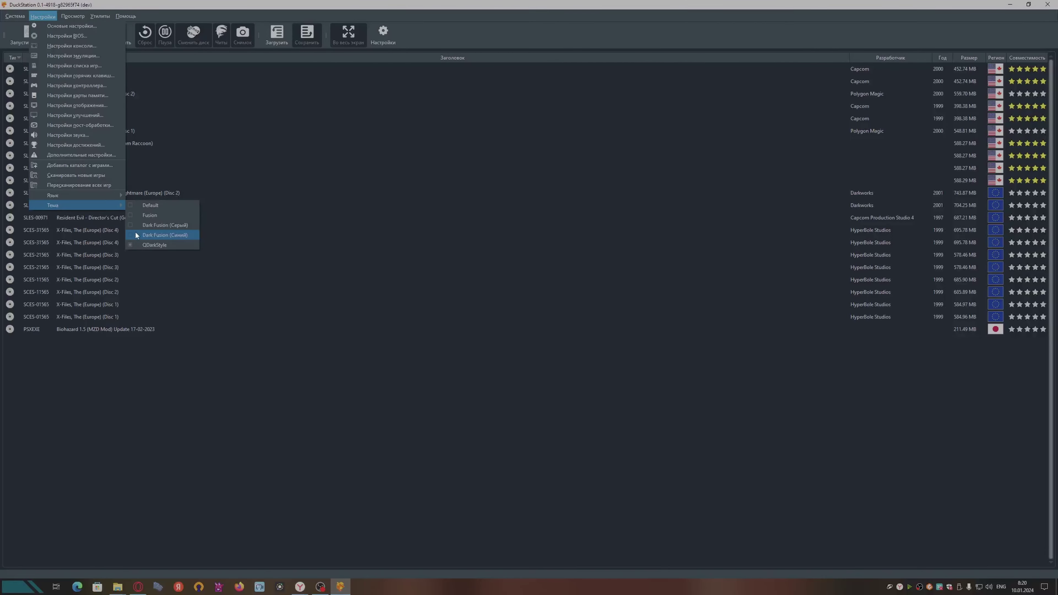
click(141, 216)
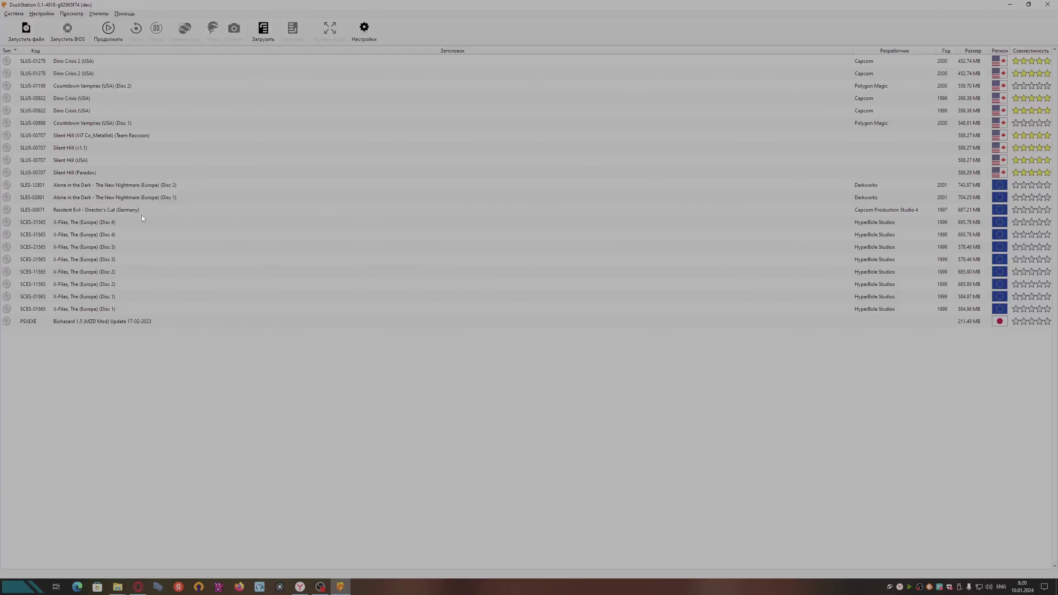
Step: Set the interface theme back to Dark Fusion (Серый)
click(42, 13)
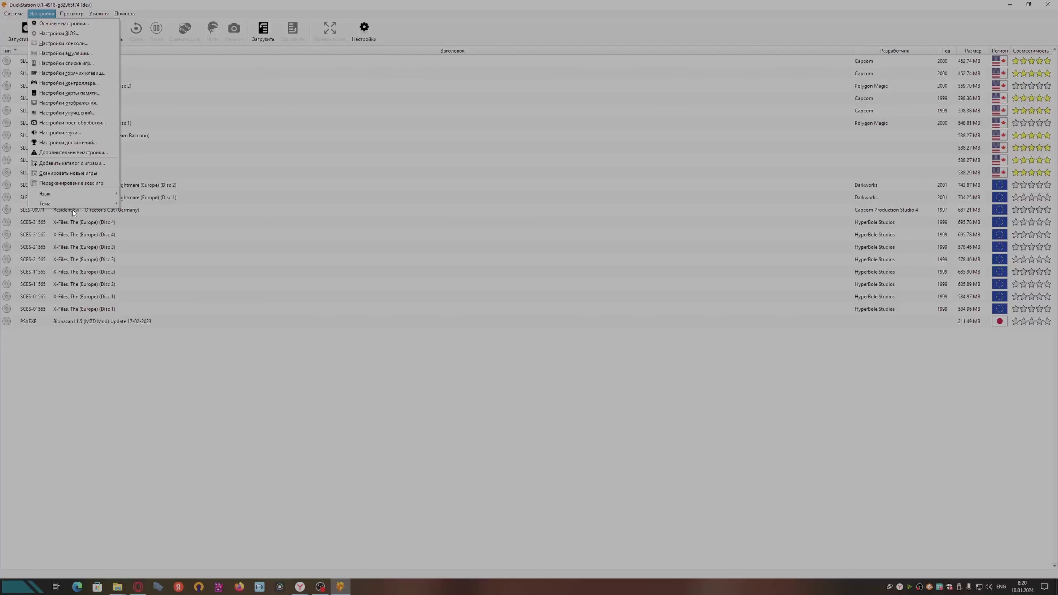
mouse_move(72, 204)
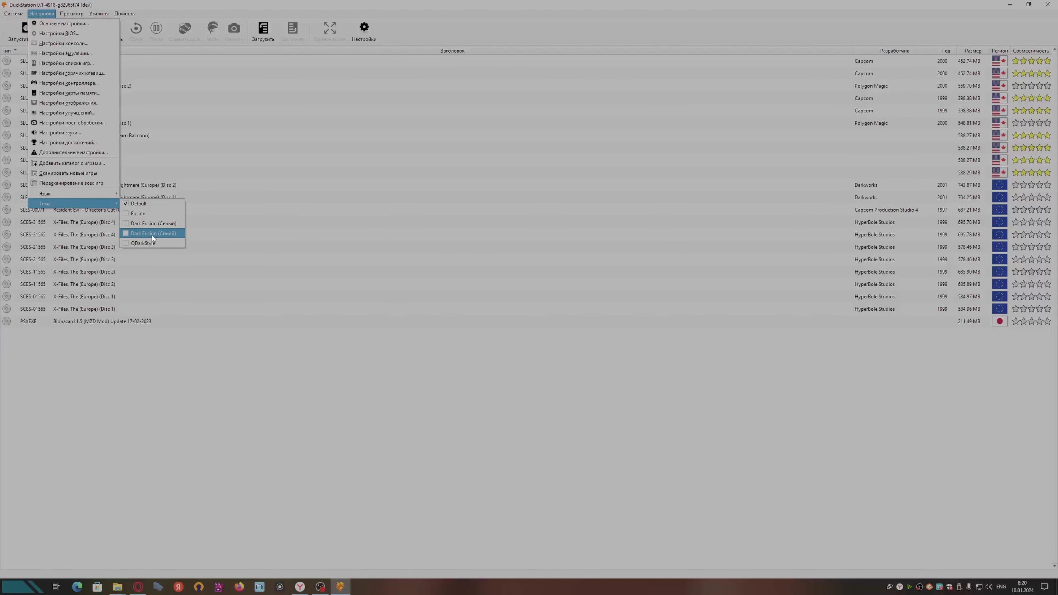
click(143, 224)
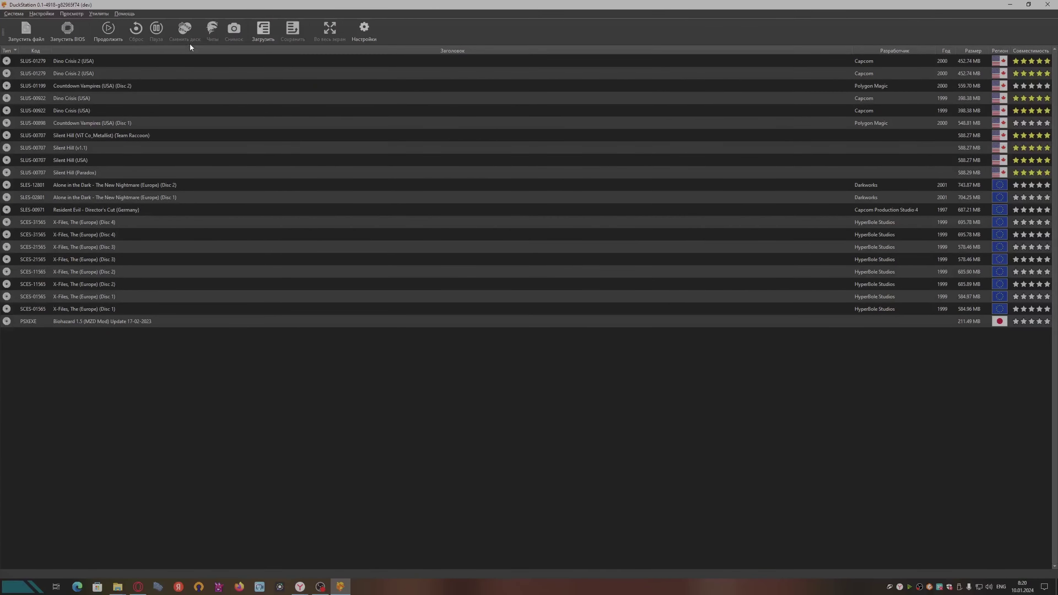
click(99, 13)
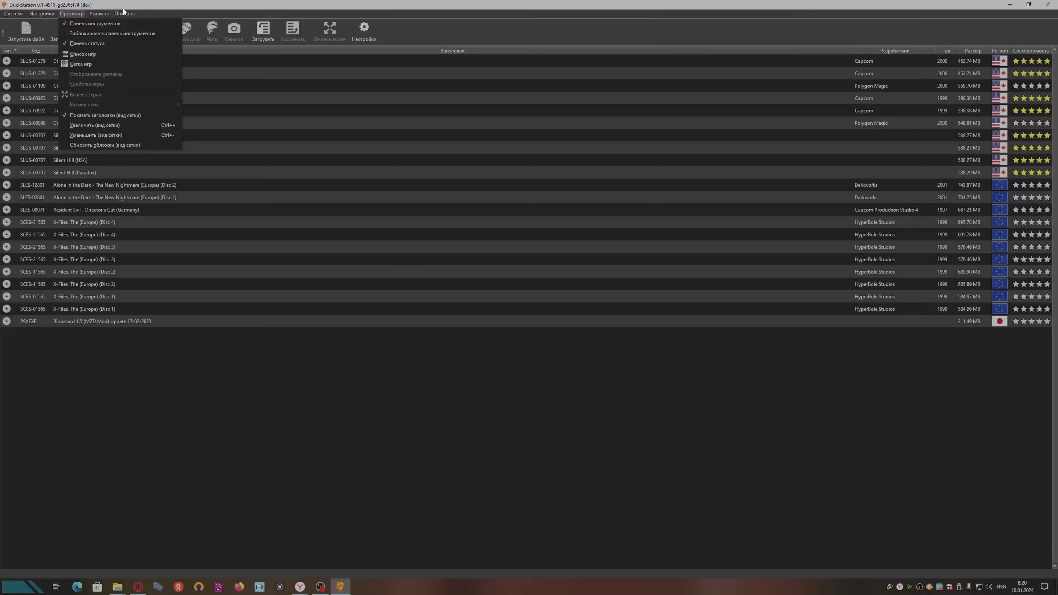
click(149, 12)
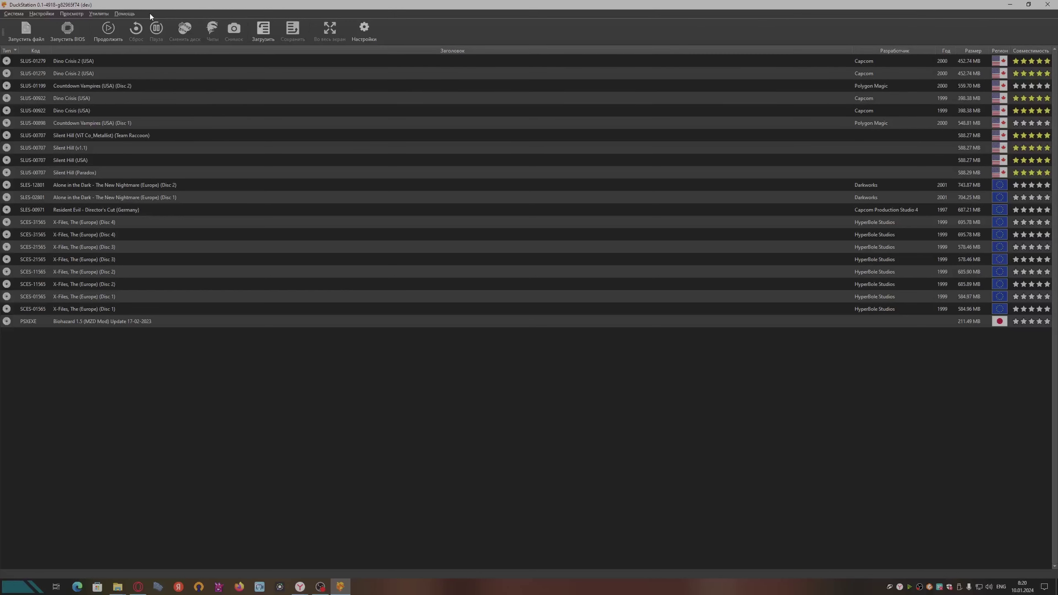
click(72, 15)
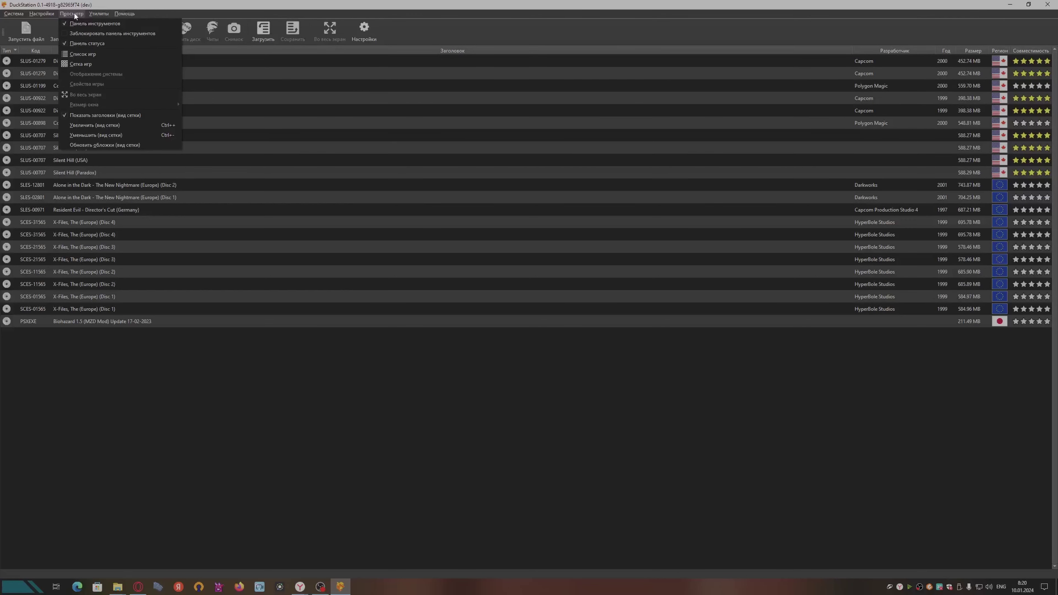
click(327, 197)
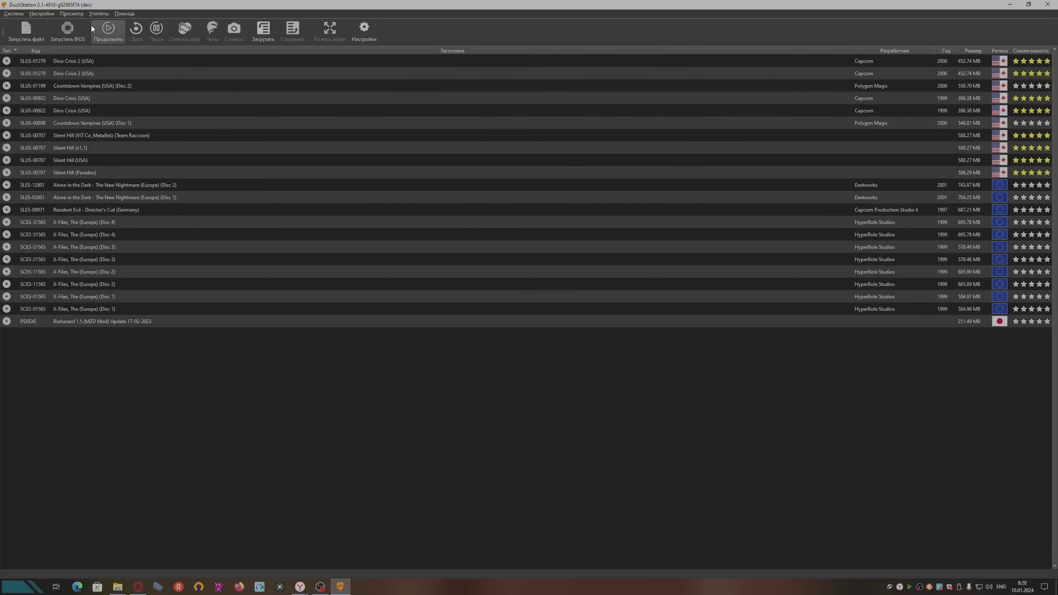
Step: Display the game library as a cover grid (Сетка игр) and return it to the list view (Список игр)
click(72, 13)
click(93, 64)
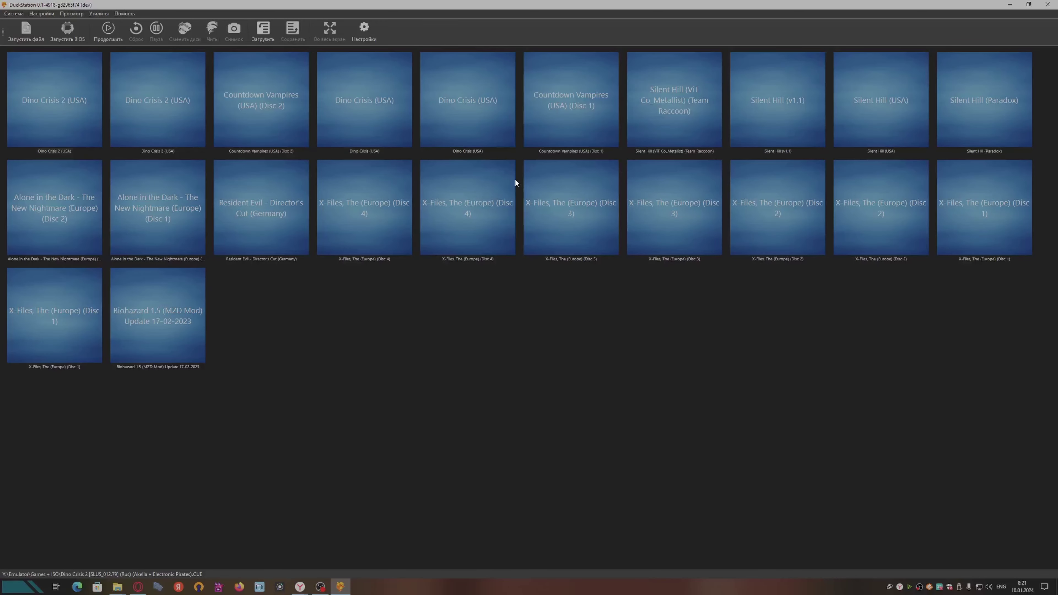
click(71, 13)
click(89, 54)
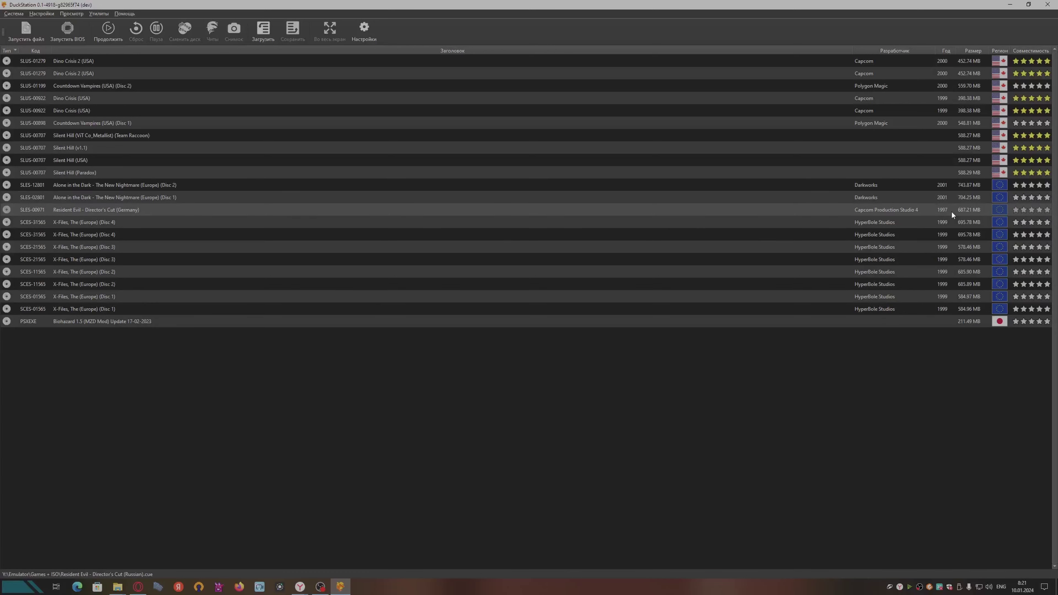
click(903, 249)
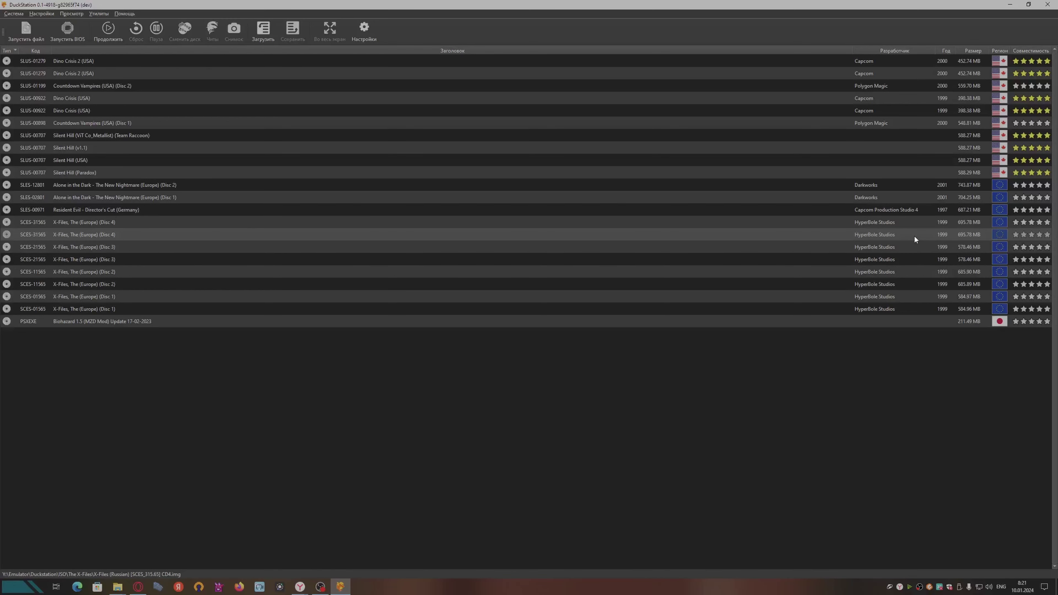
click(922, 319)
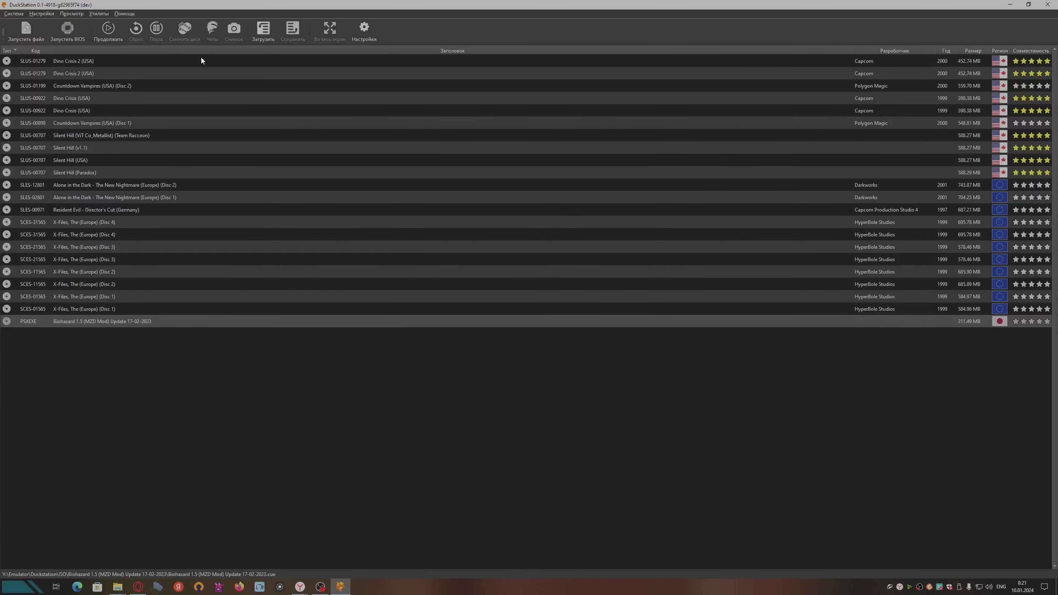
Step: Hide the toolbar (Панель инструментов) and show it again
click(72, 13)
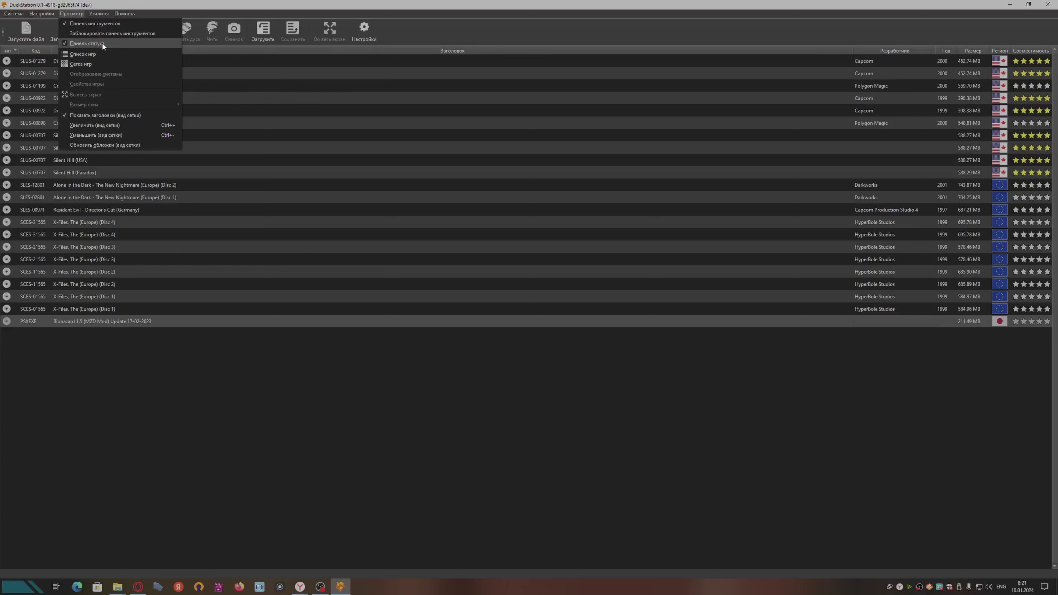
click(87, 23)
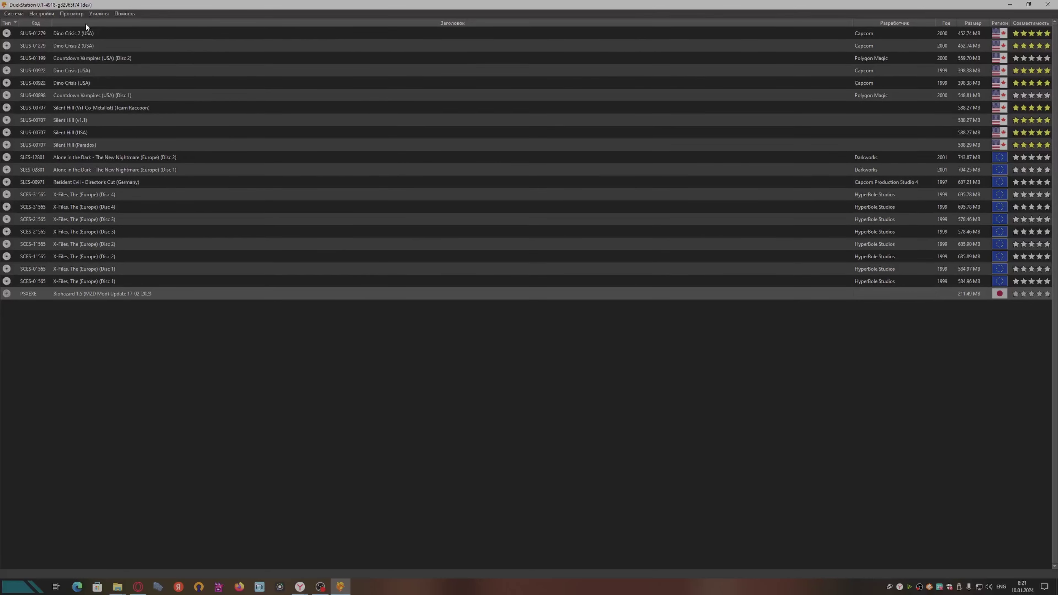
click(63, 15)
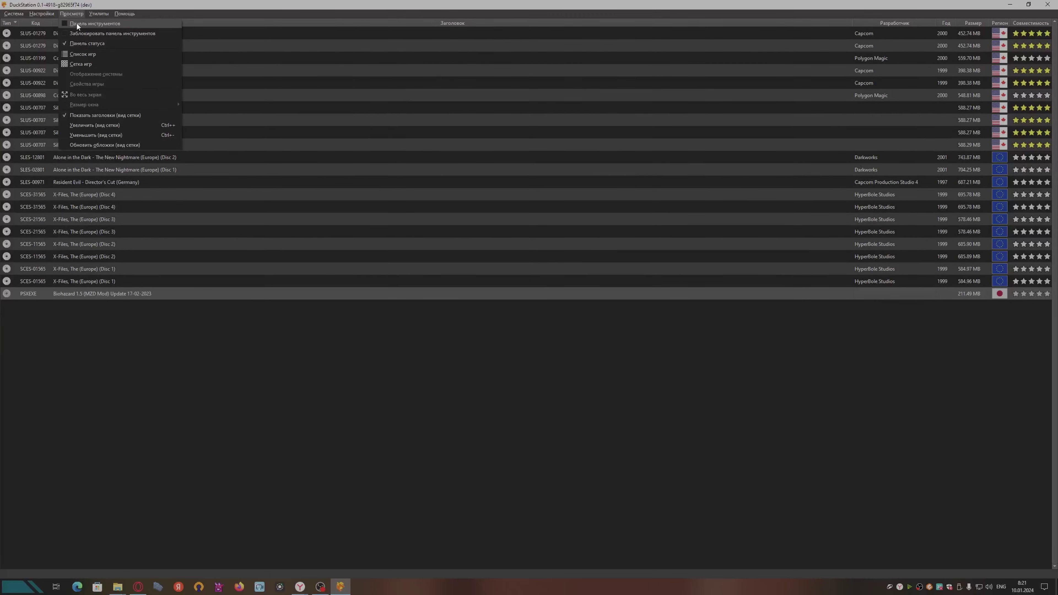
click(77, 23)
Step: Launch the disc image Dino Crisis.bin from the ISO folder inside the Duckstation folder
click(32, 30)
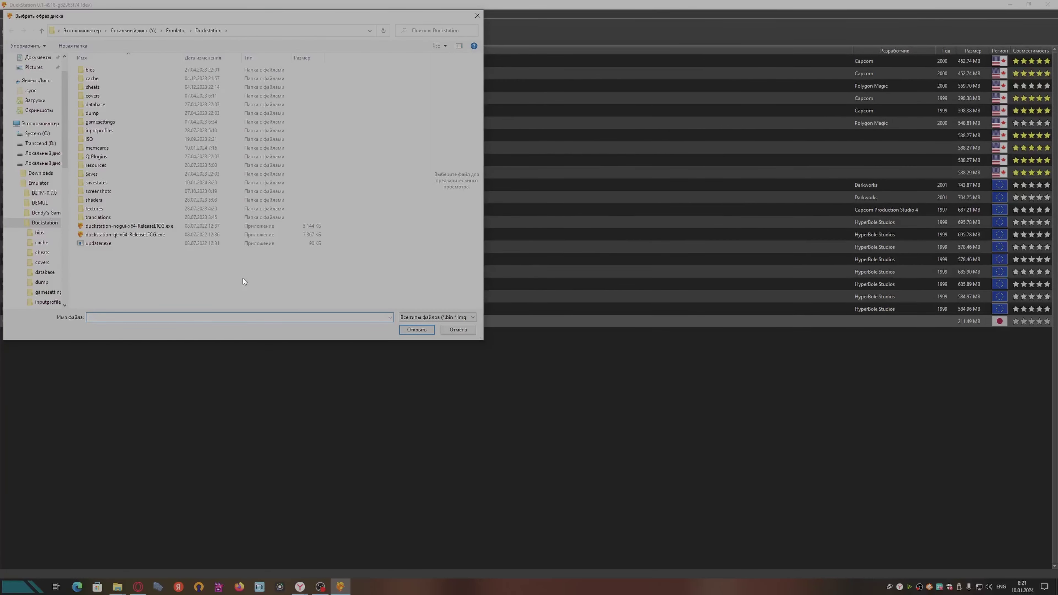
double_click(99, 140)
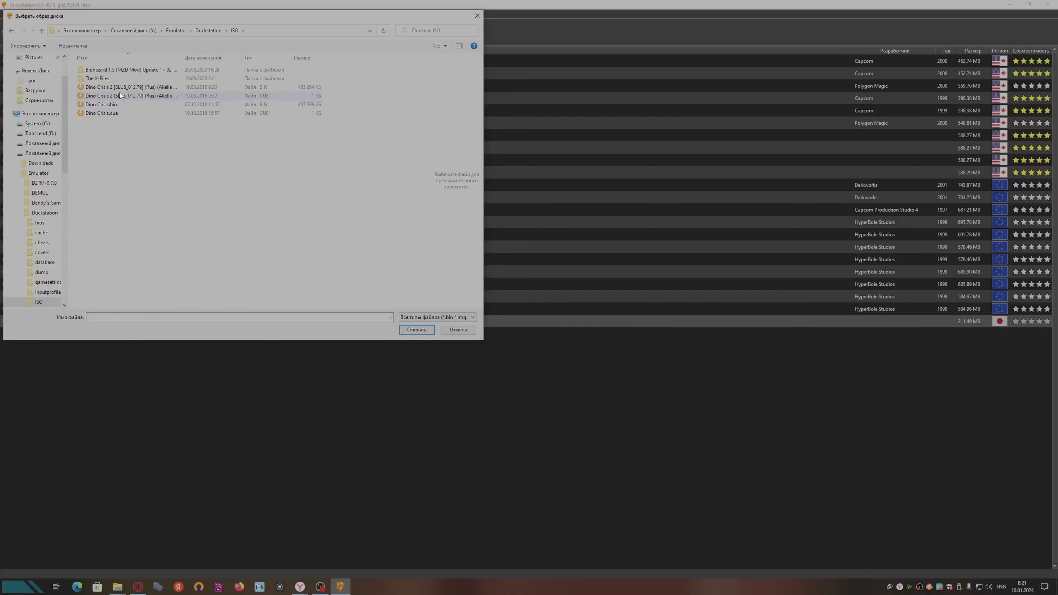
click(122, 105)
click(417, 328)
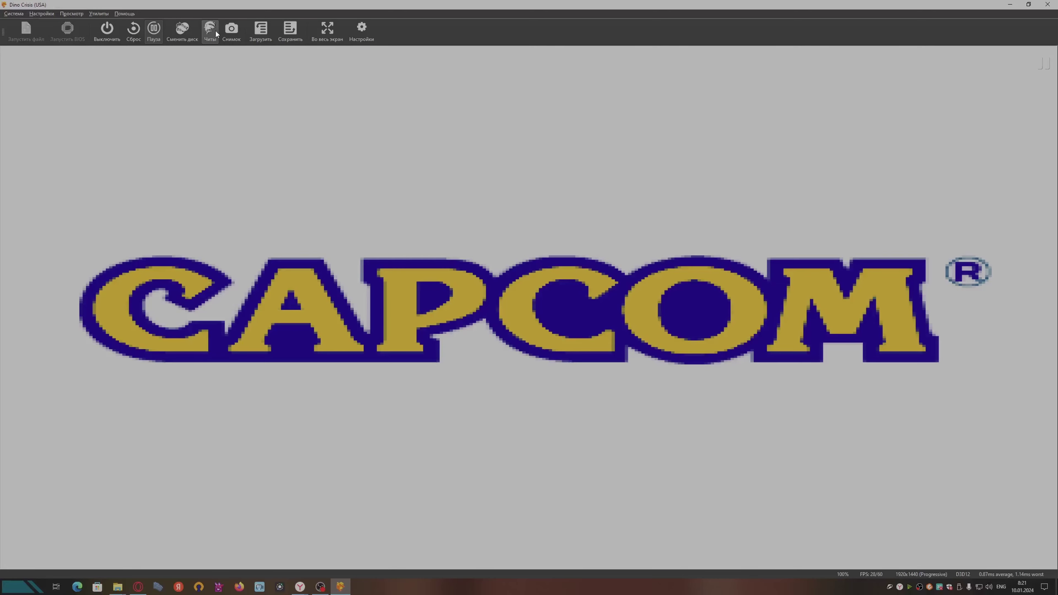
Step: Open the cheat manager (Менеджер читов) for Dino Crisis and accept its warning about using cheats
click(124, 13)
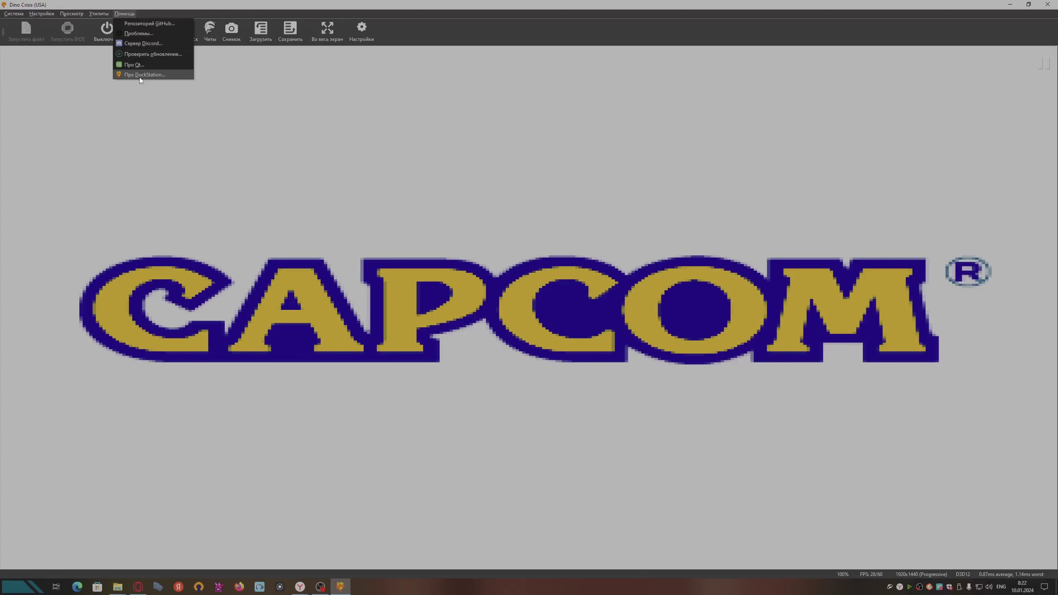
mouse_move(99, 14)
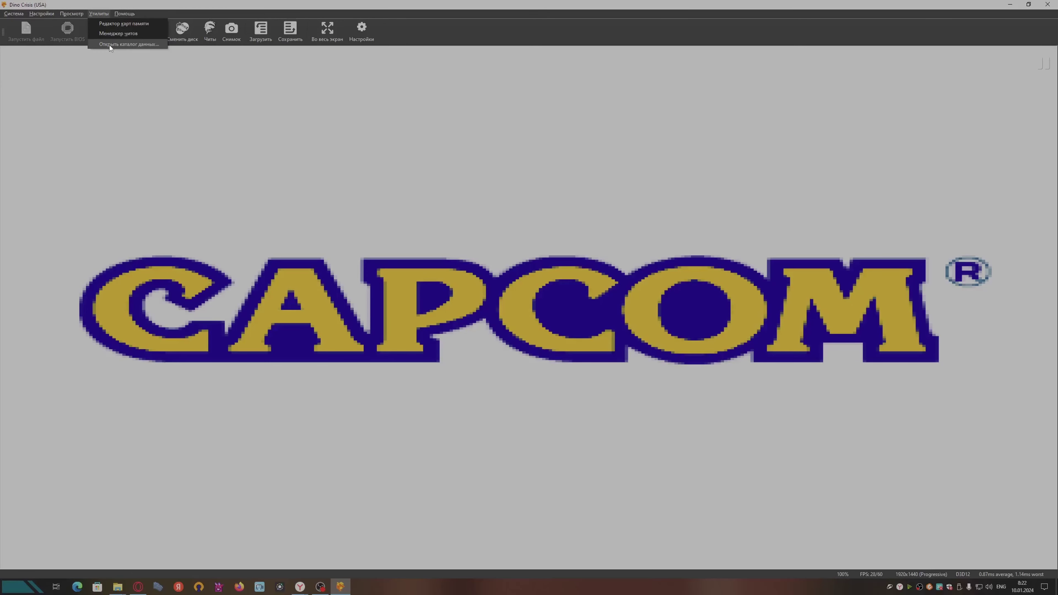
click(111, 34)
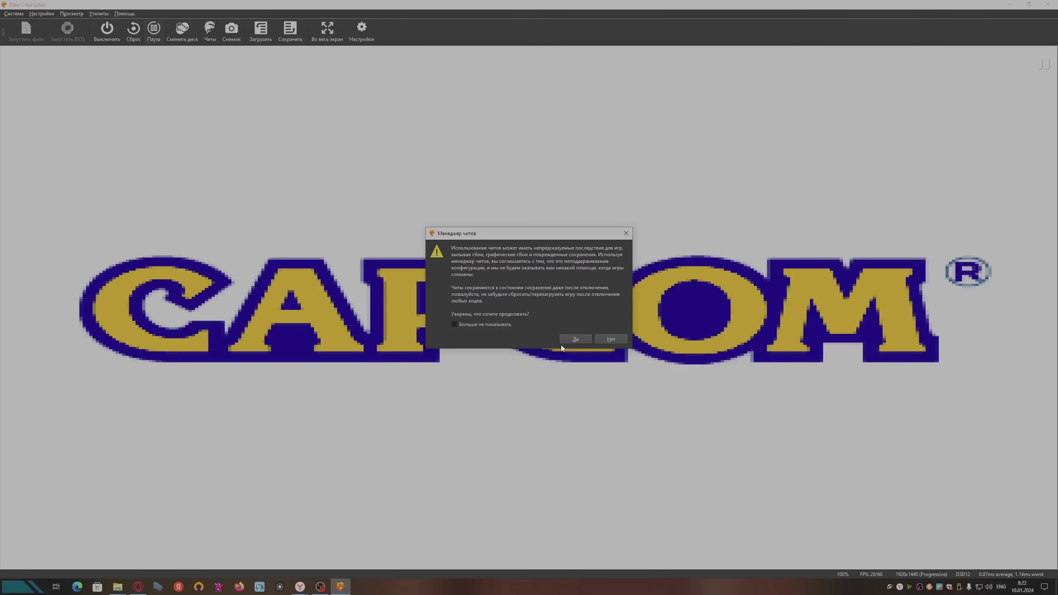
click(574, 338)
Step: Examine the Dino Crisis cheat list, including the Max Supplies (Regina) and Max Item Box slots and the View First Ending cheat
scroll(402, 332, down, 6)
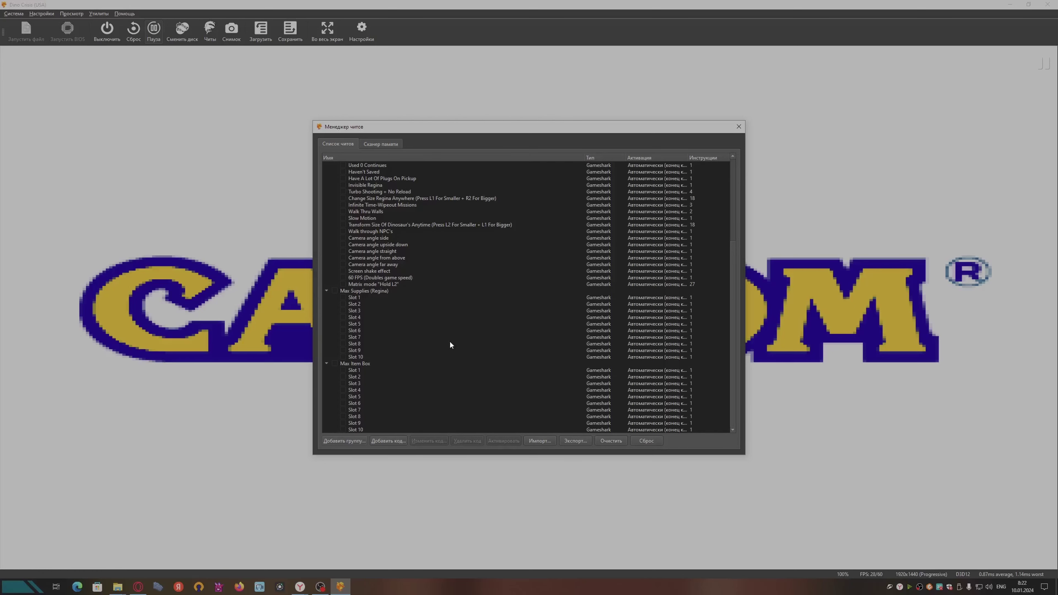
scroll(449, 340, up, 6)
scroll(448, 343, down, 4)
scroll(447, 340, up, 2)
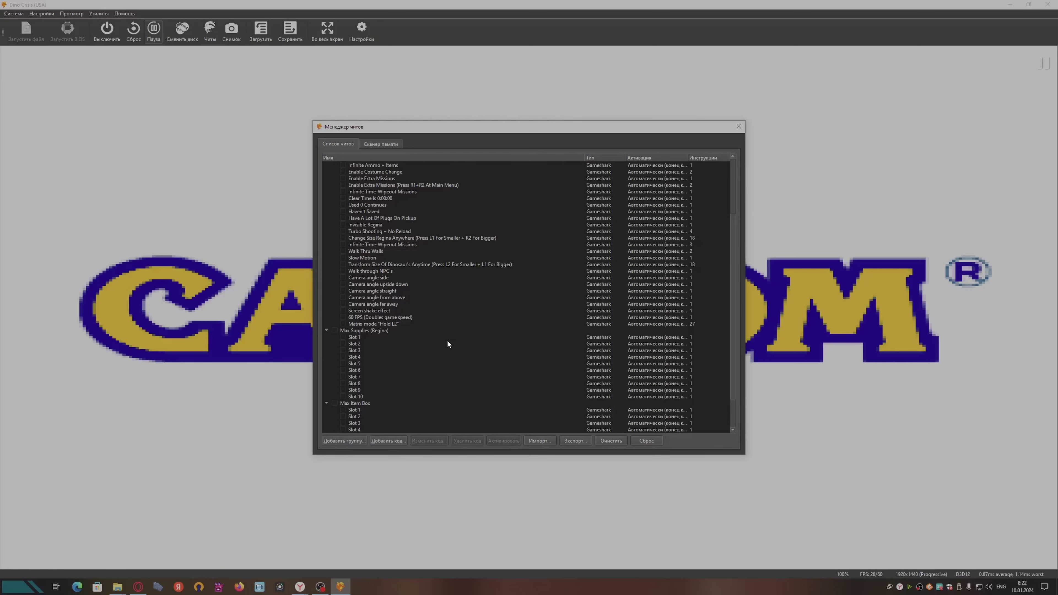
scroll(447, 340, down, 2)
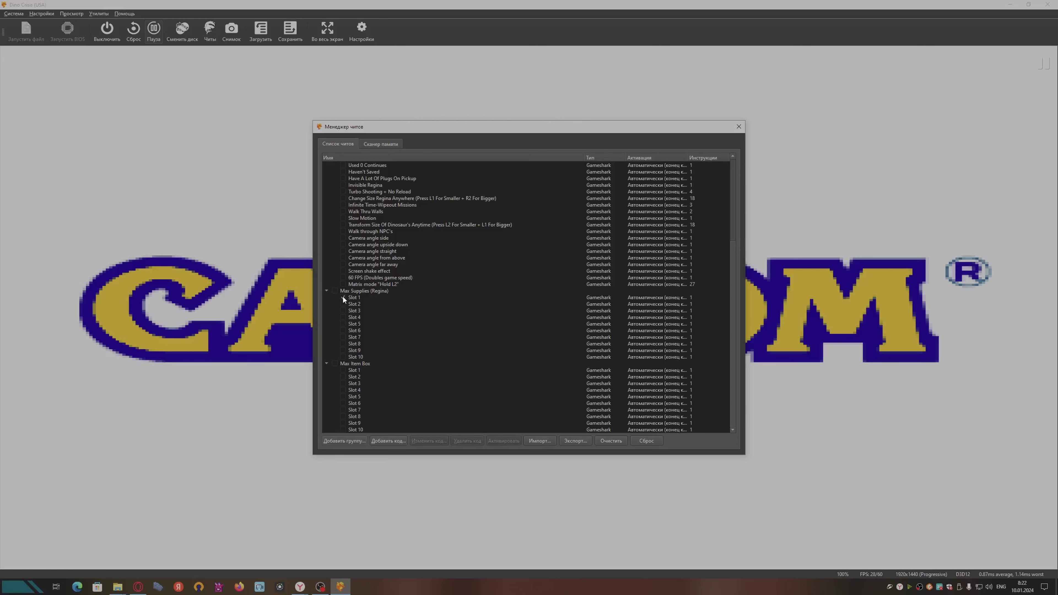
click(361, 297)
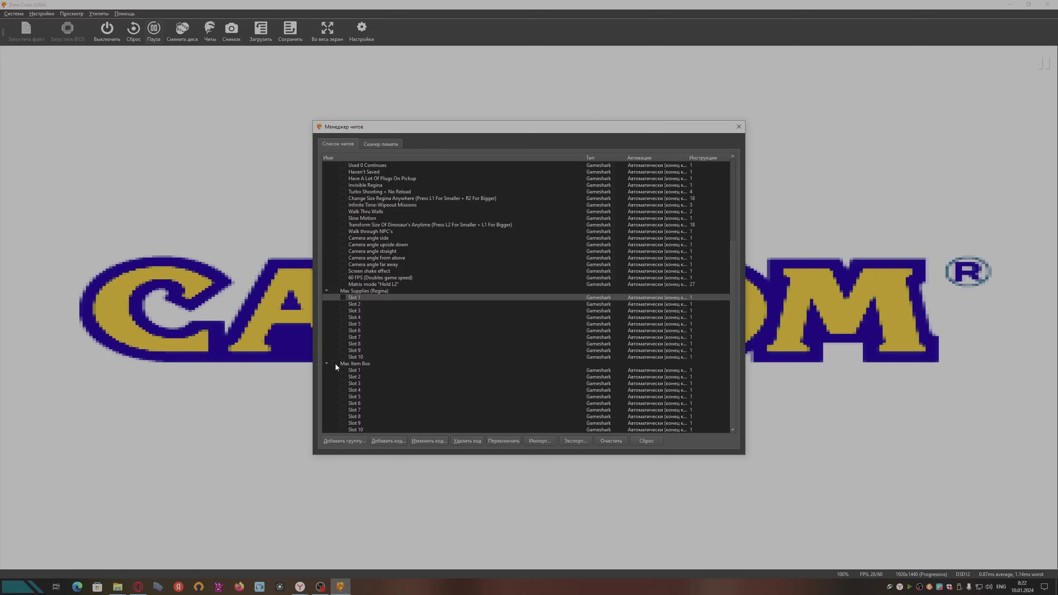
scroll(398, 379, up, 6)
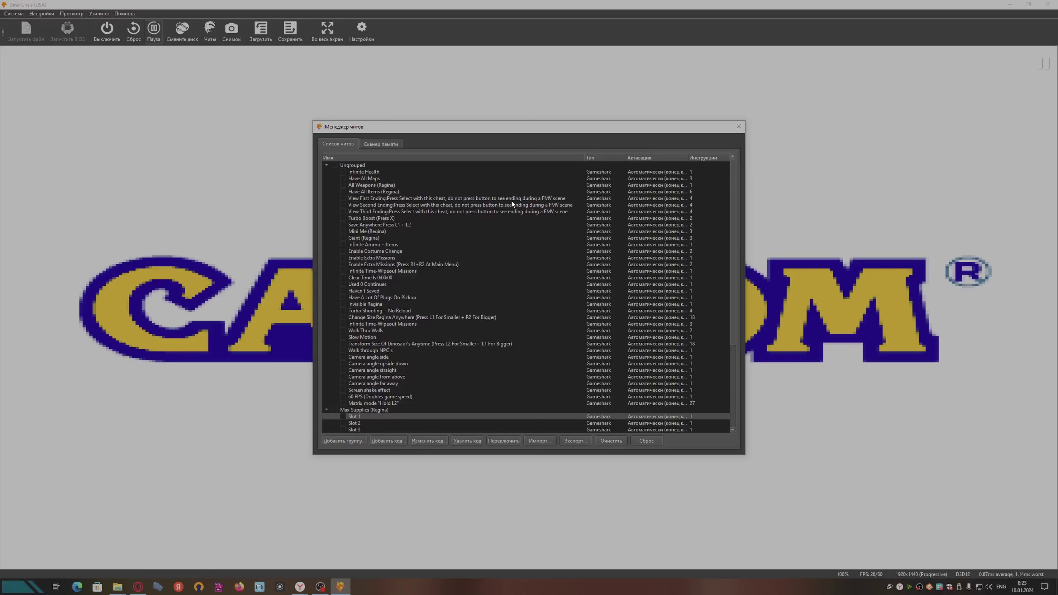
click(541, 198)
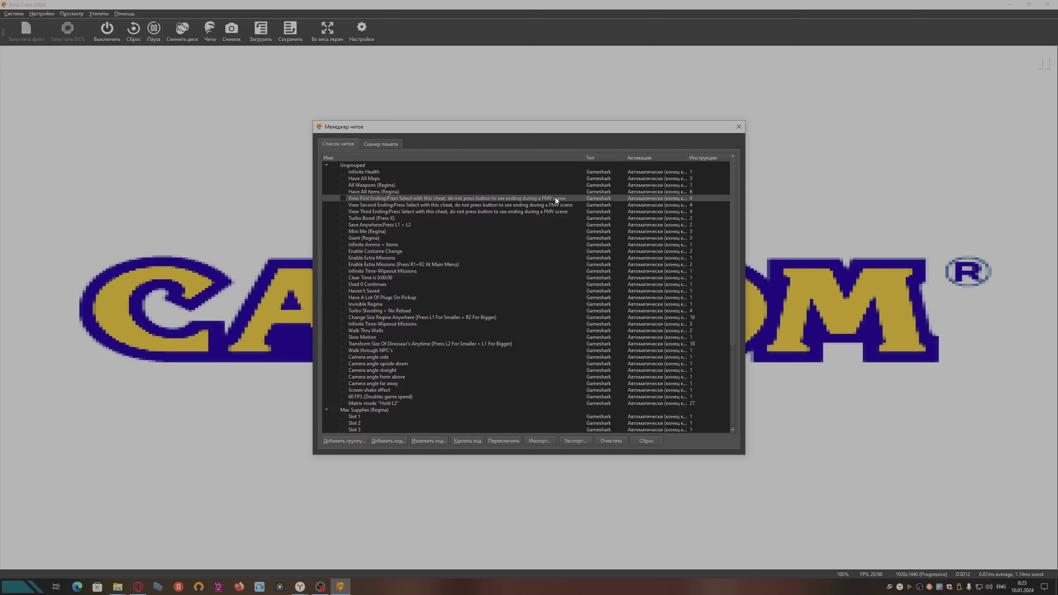
Step: Go over the View Second Ending, View Third Ending and Save Anywhere cheats in the cheat list
click(558, 205)
click(427, 211)
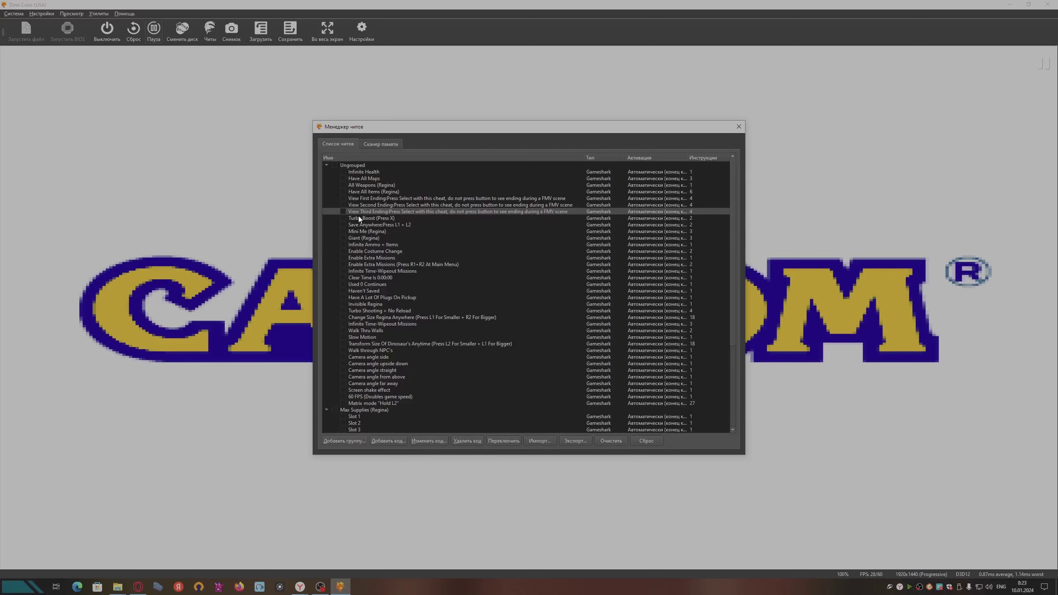
click(375, 226)
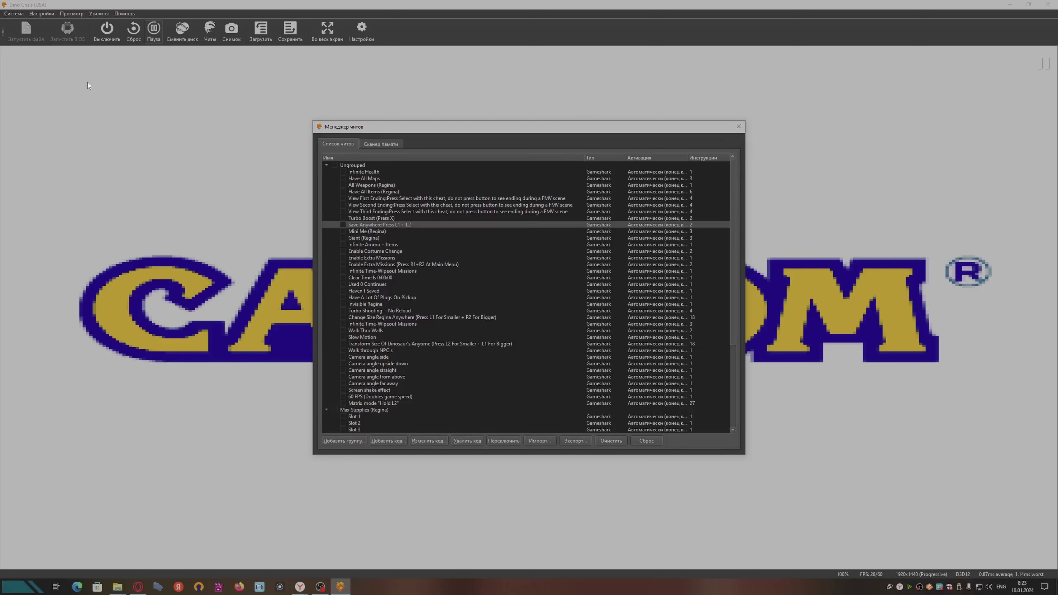
Step: Check the Port 1 button bindings for L1 and L2 in the controller settings, and close the settings
click(47, 15)
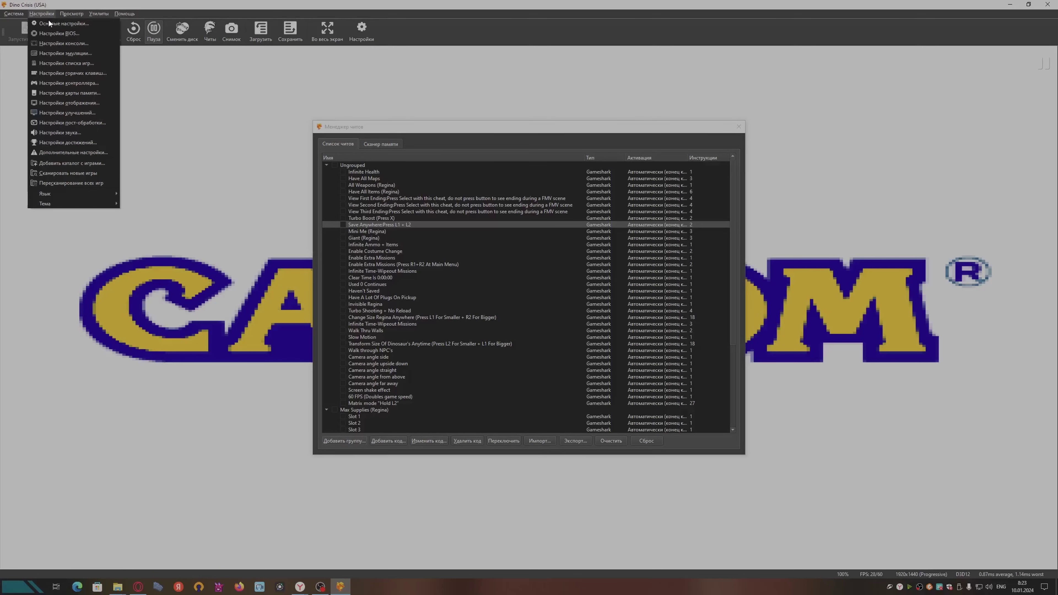
click(87, 82)
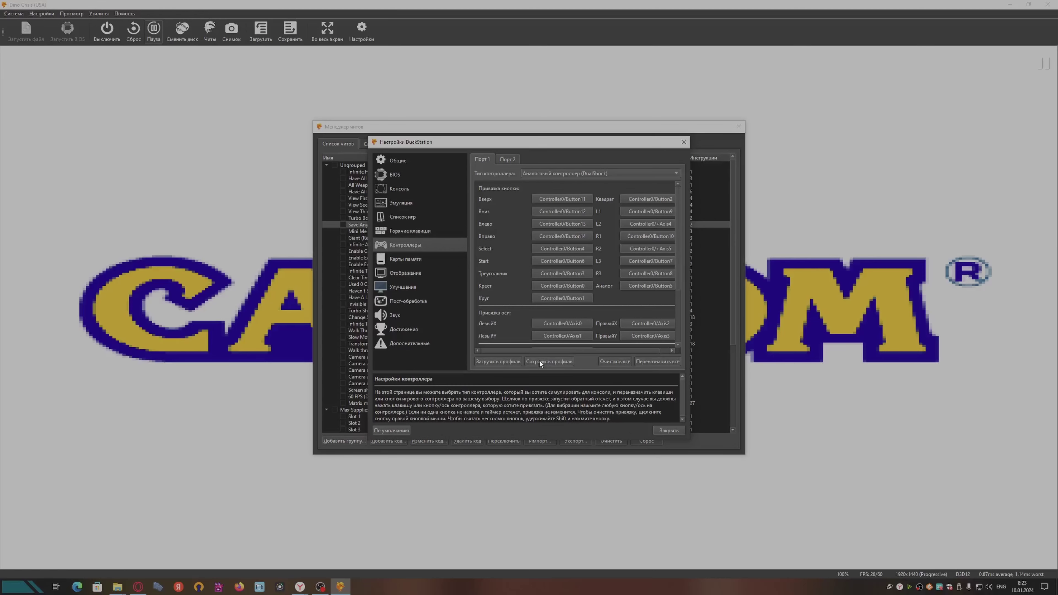
scroll(539, 350, right, 1)
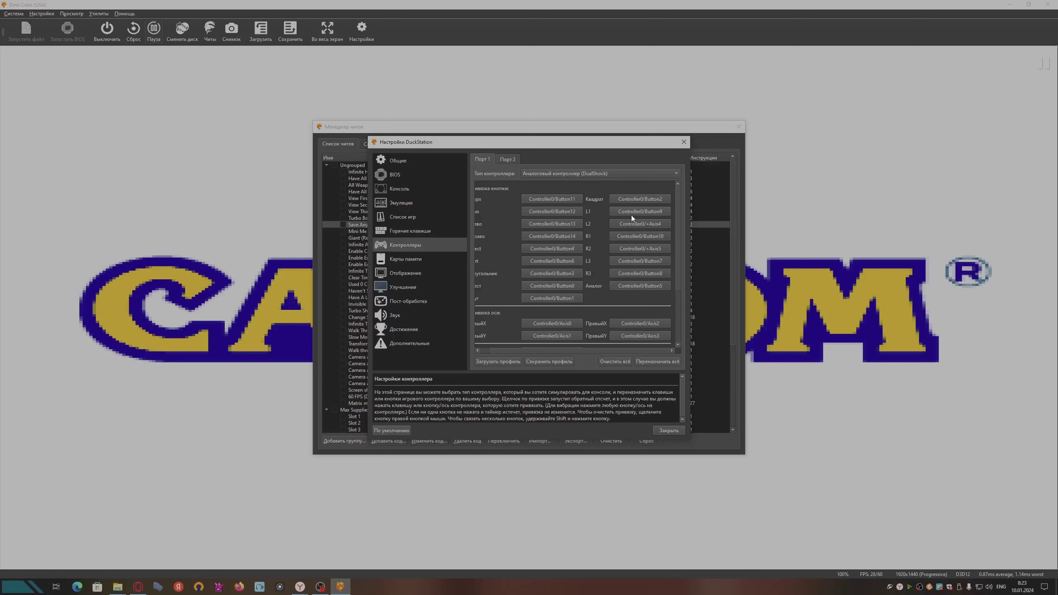
click(683, 142)
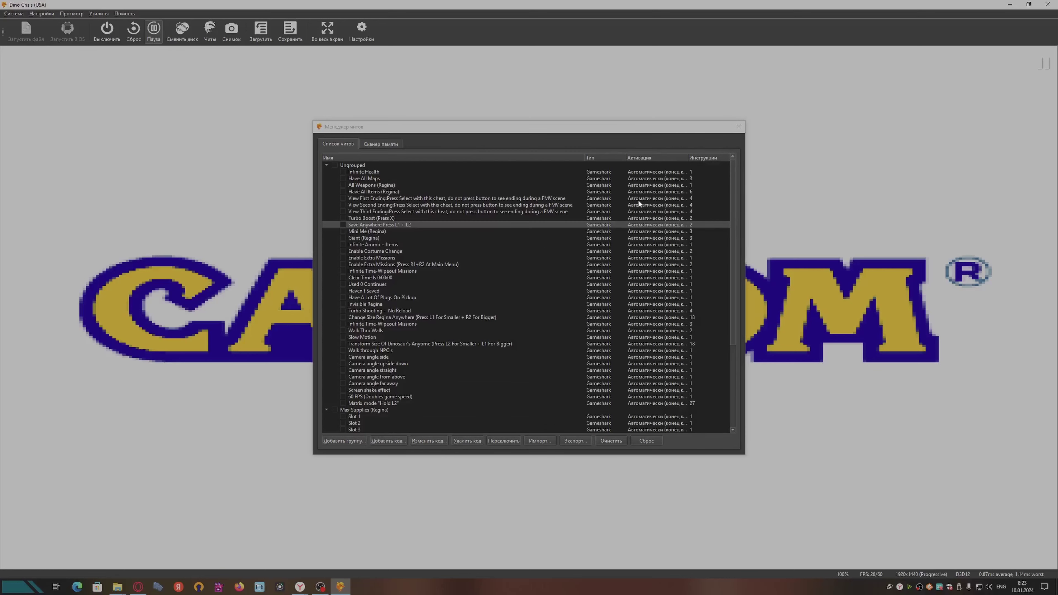
Step: Examine the remaining ungrouped cheats, from Mini Me and Infinite Ammo + Items to Enable Costume Change, Enable Extra Missions and Infinite Time-Wipeout Missions
click(367, 230)
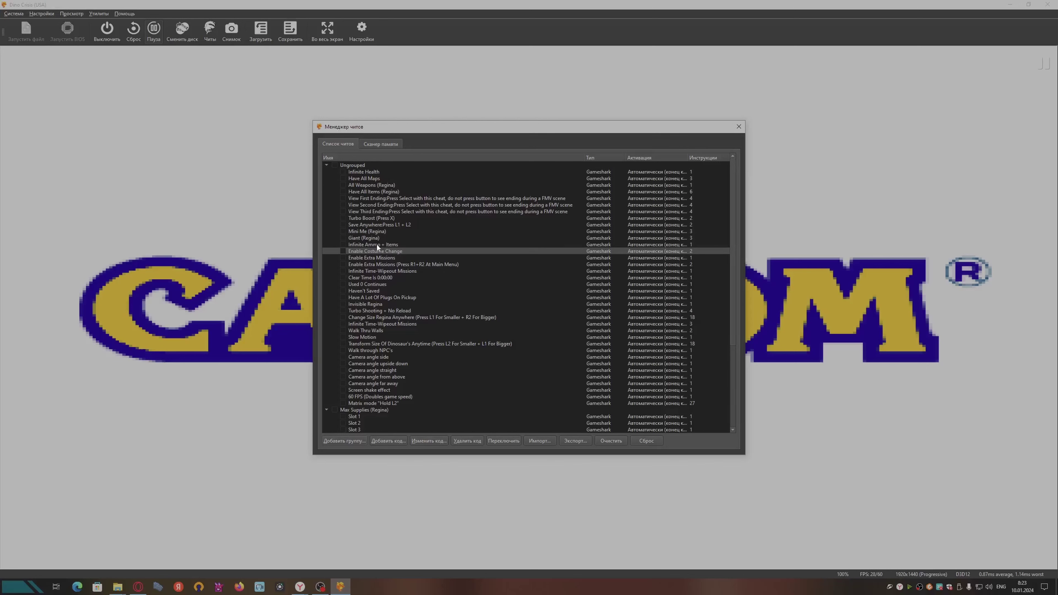
scroll(377, 258, down, 4)
scroll(353, 244, up, 3)
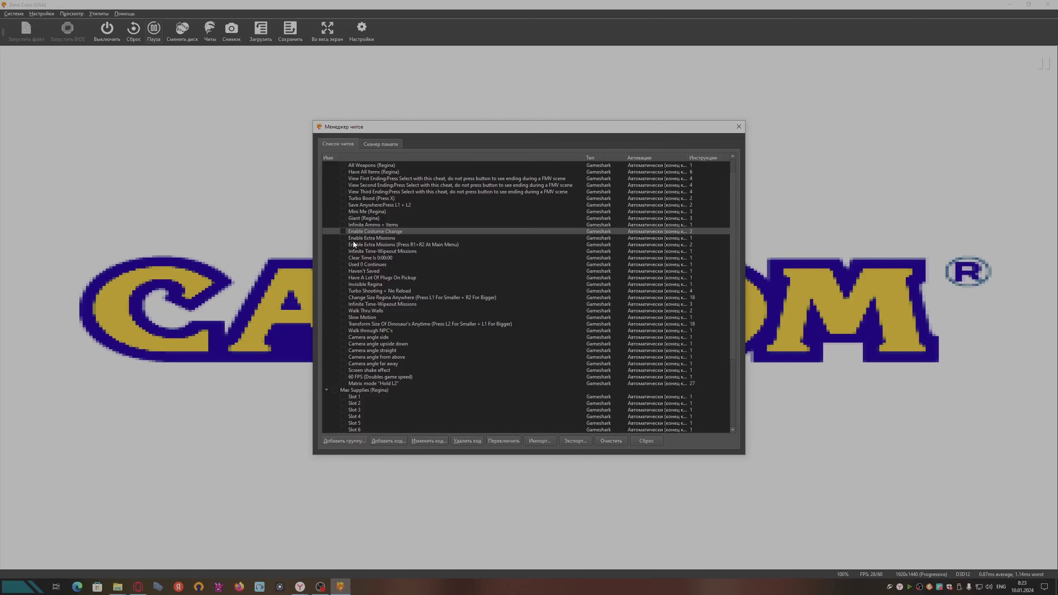
click(390, 224)
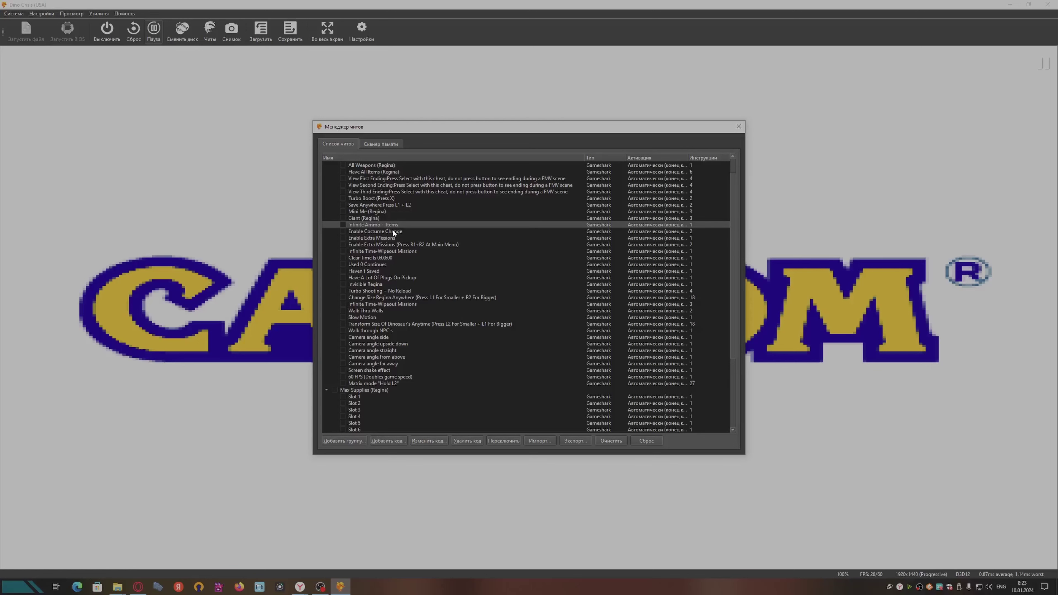
click(391, 231)
click(394, 236)
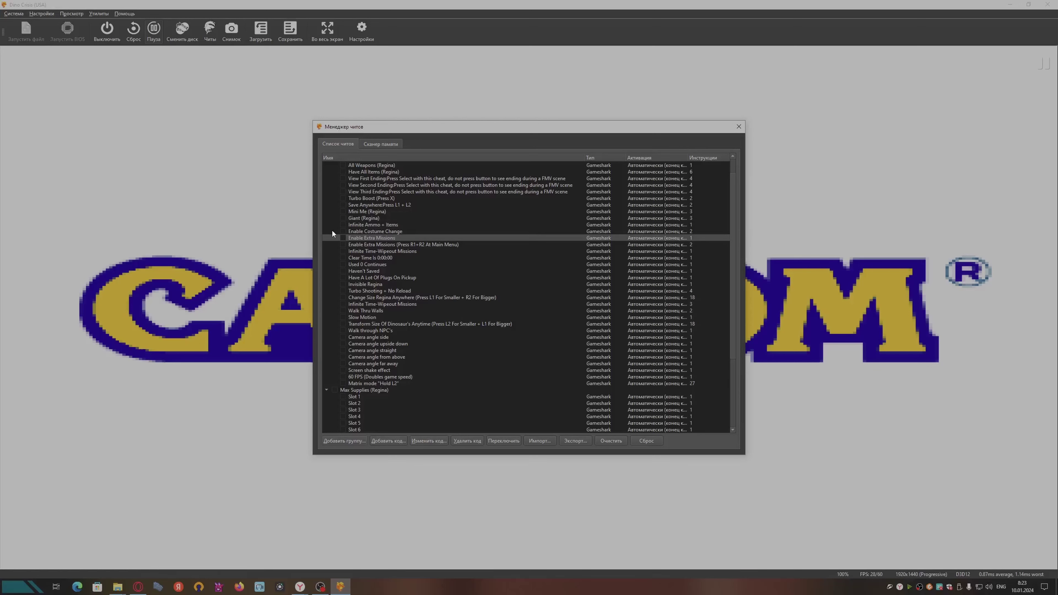
click(354, 232)
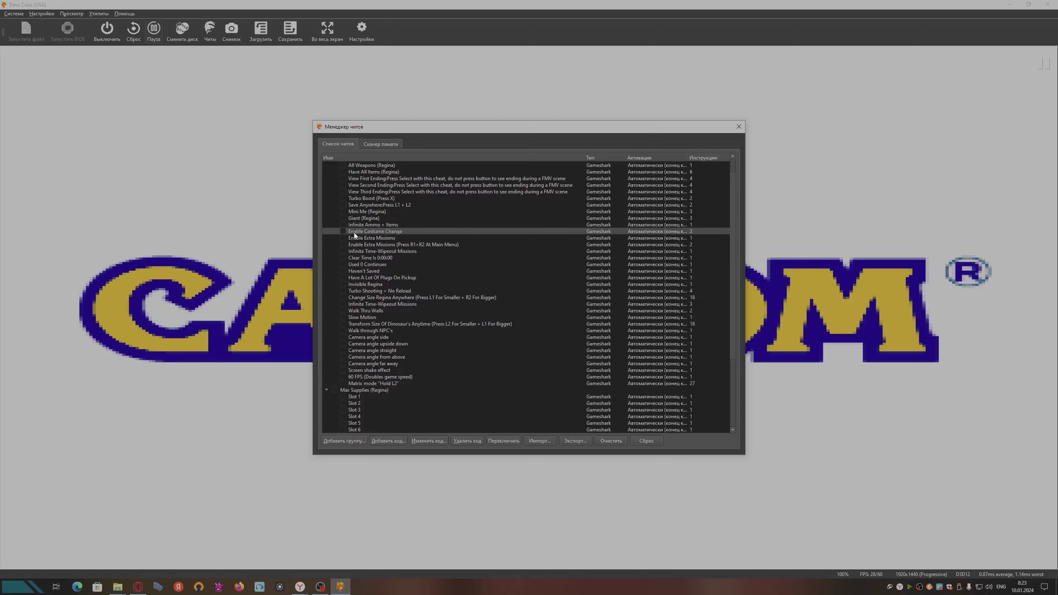
click(378, 239)
click(382, 243)
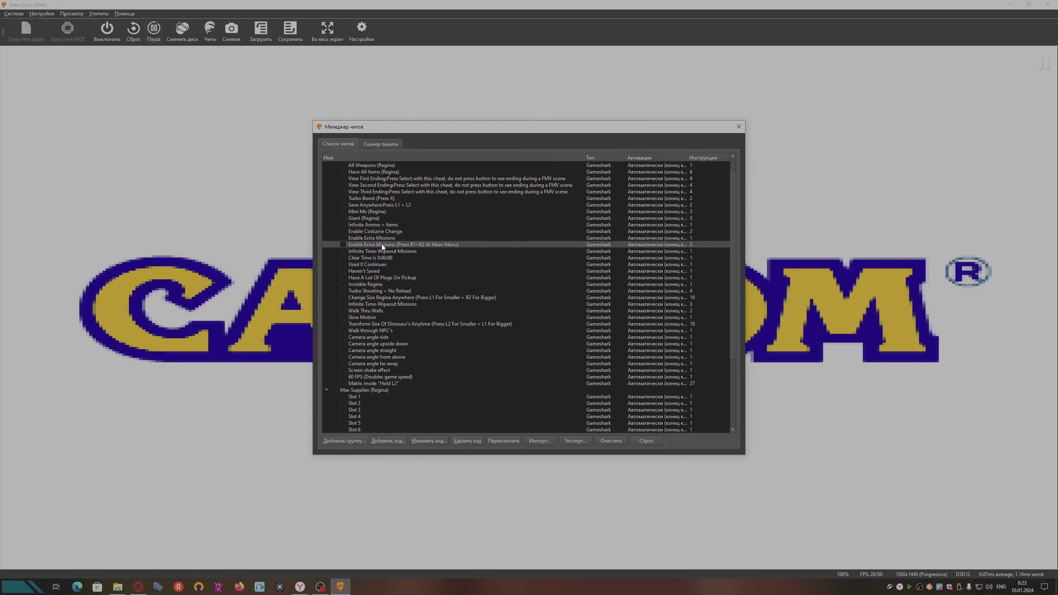
click(368, 252)
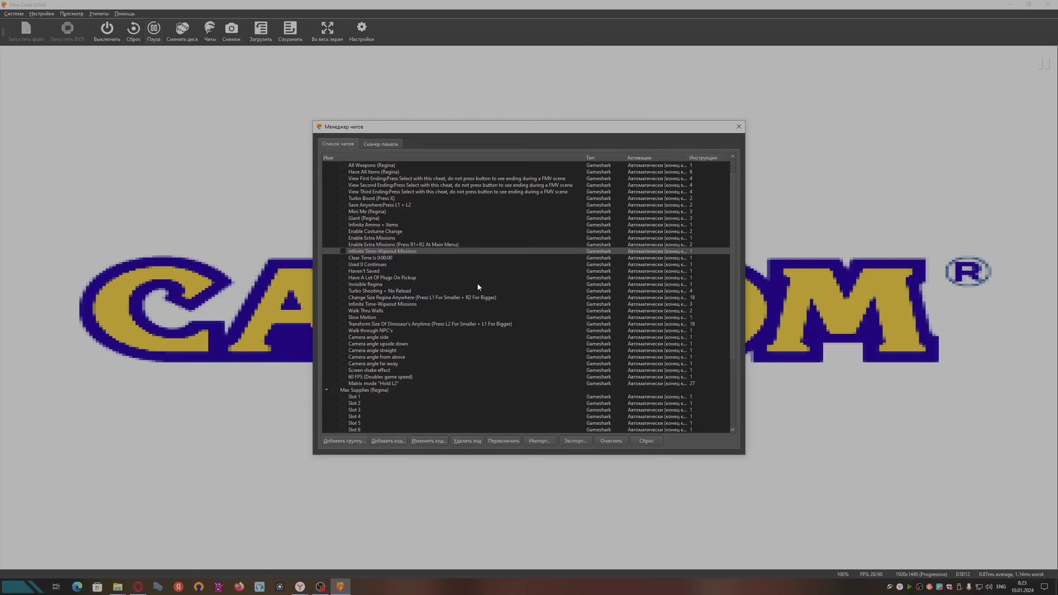
scroll(395, 355, down, 3)
scroll(463, 387, up, 4)
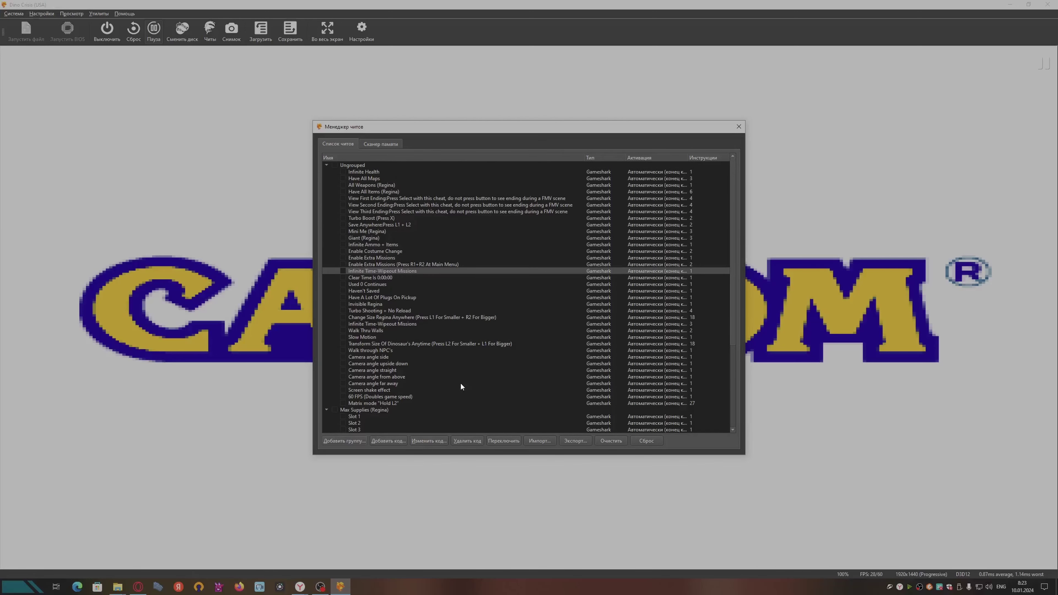
Step: Close the cheat manager and shut down the running Dino Crisis game
click(738, 128)
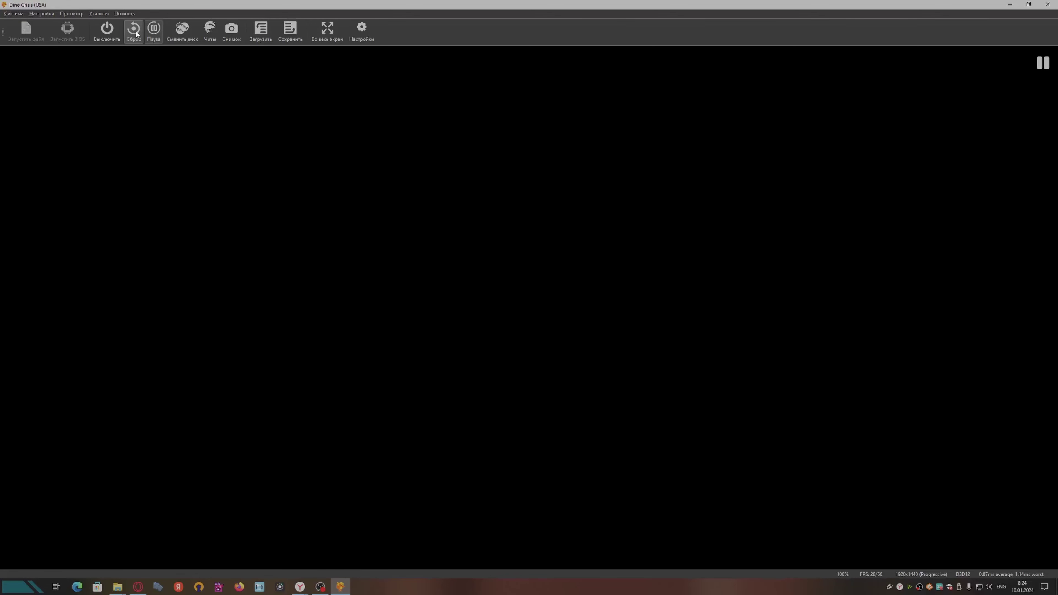
click(133, 31)
click(105, 34)
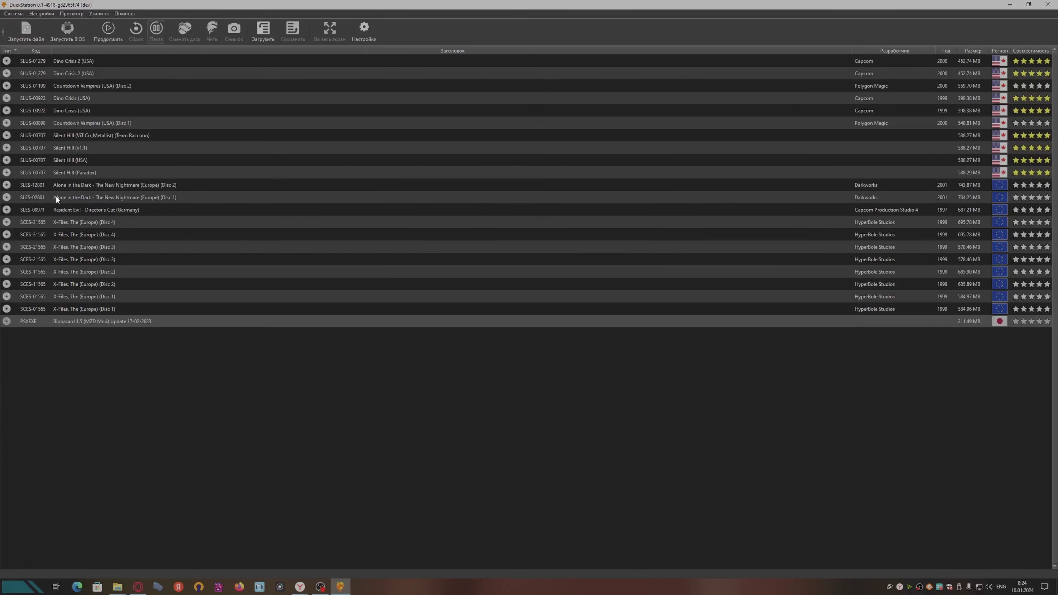
Step: Launch Alone in the Dark - The New Nightmare (Europe) (Disc 1) from the game list
click(100, 85)
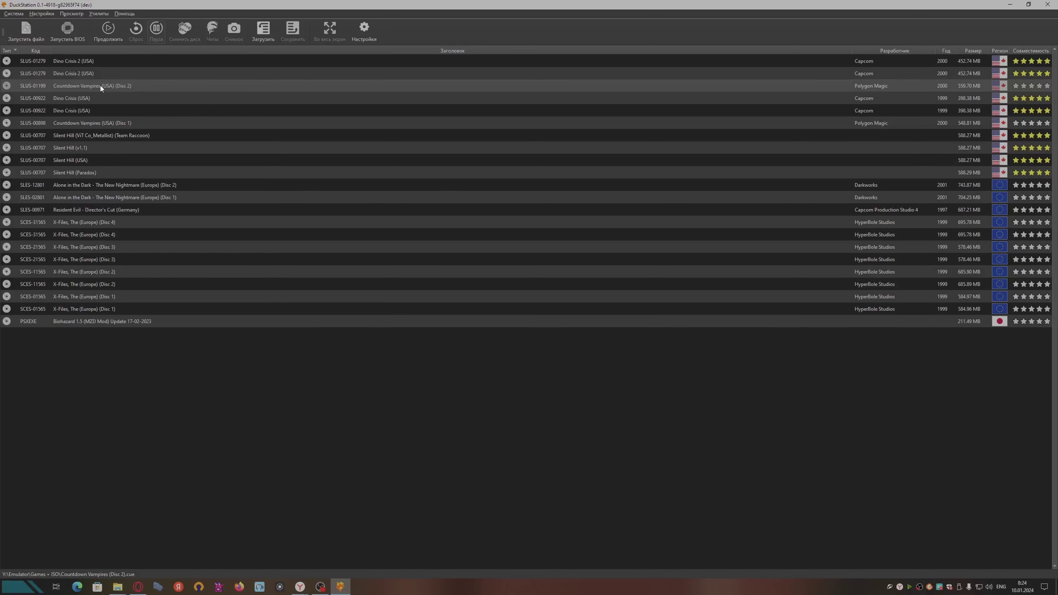
double_click(150, 197)
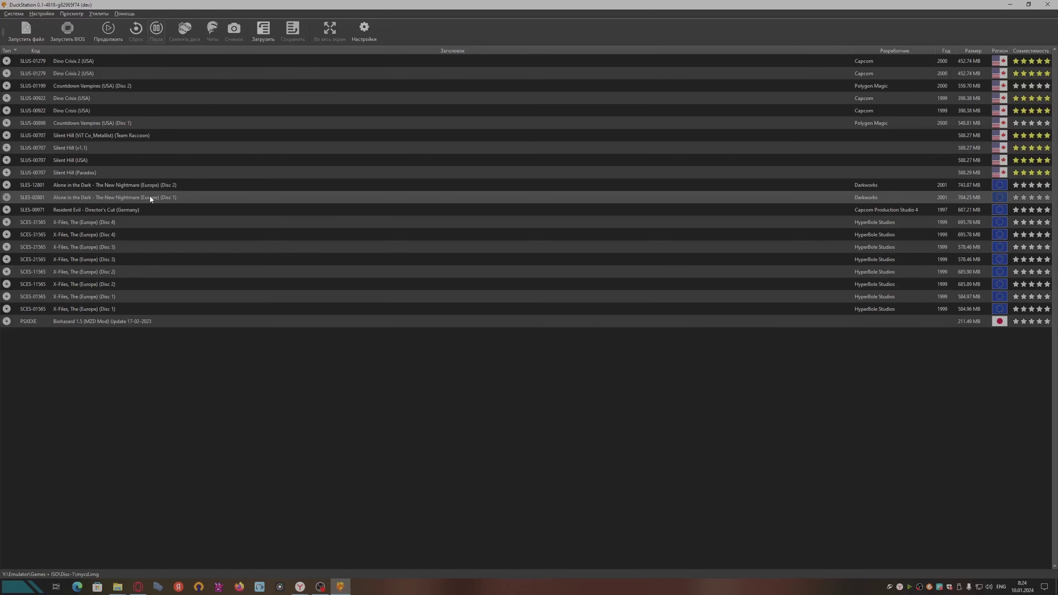